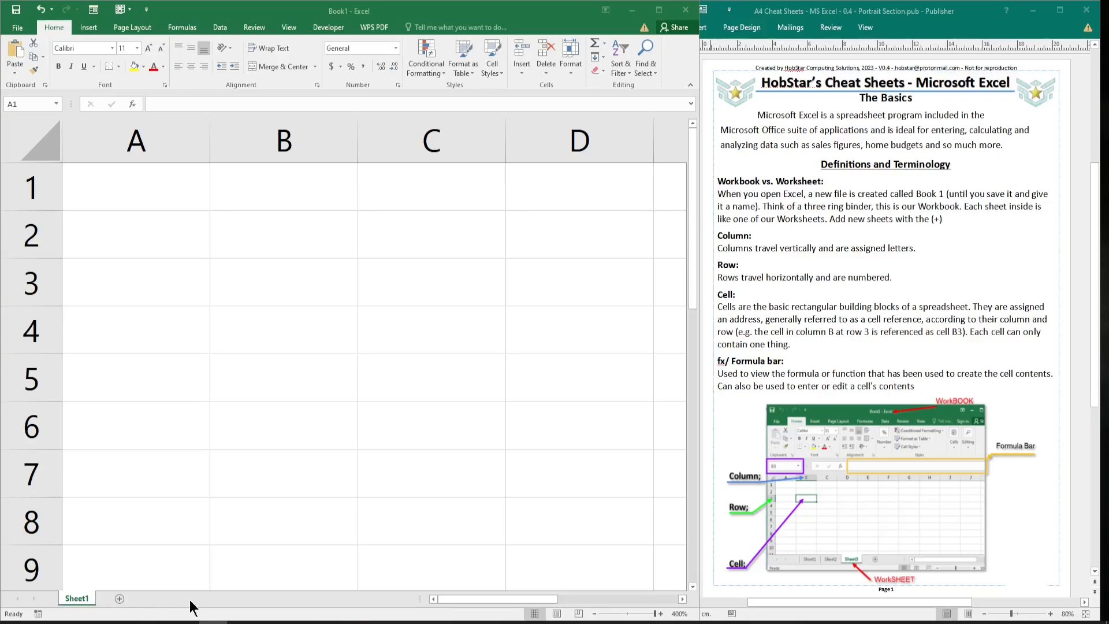
- Add a second worksheet to the workbook, enlarge its zoom to 298%, and return to Sheet1
{"action": "left_click", "coordinate": [120, 598]}
{"action": "left_click", "coordinate": [119, 599]}
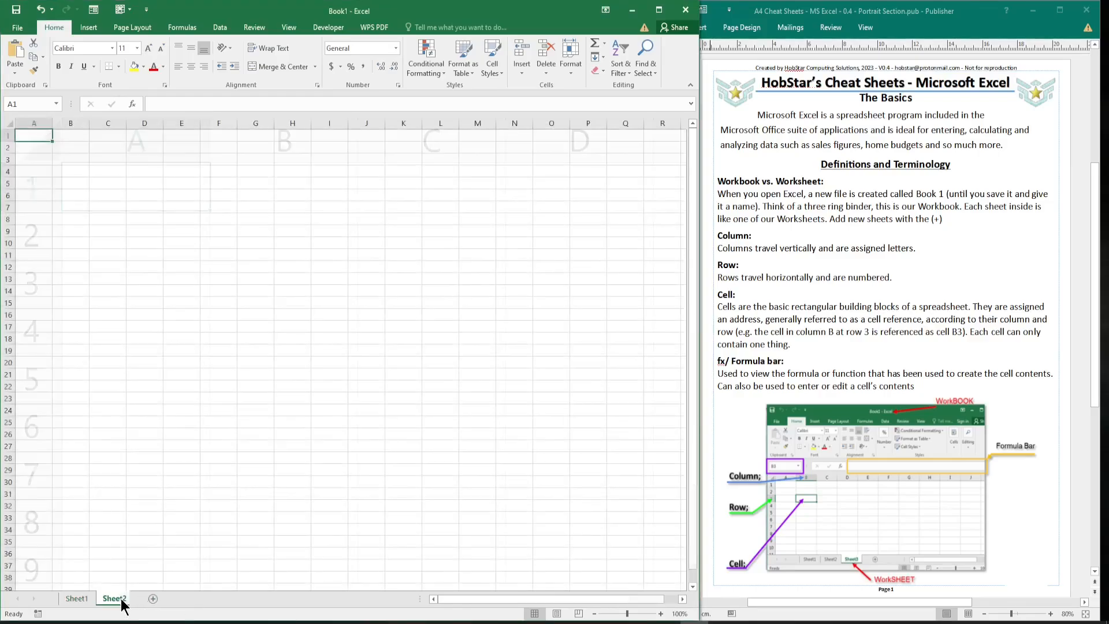
{"action": "left_click", "coordinate": [626, 615]}
{"action": "left_click_drag", "start_coordinate": [640, 617], "coordinate": [647, 614]}
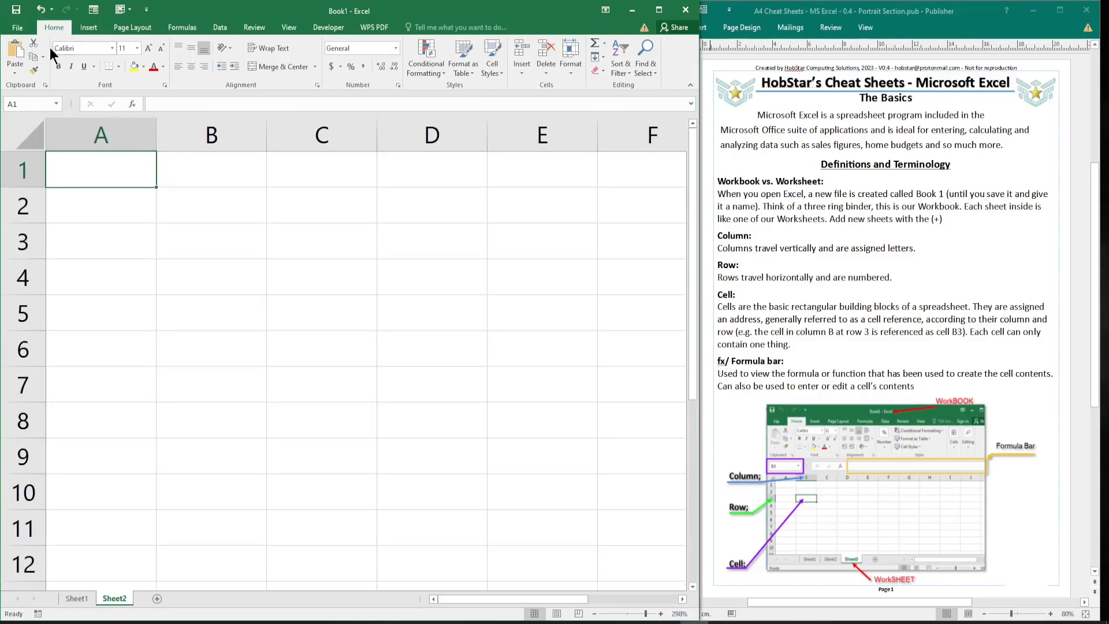
{"action": "left_click", "coordinate": [77, 600]}
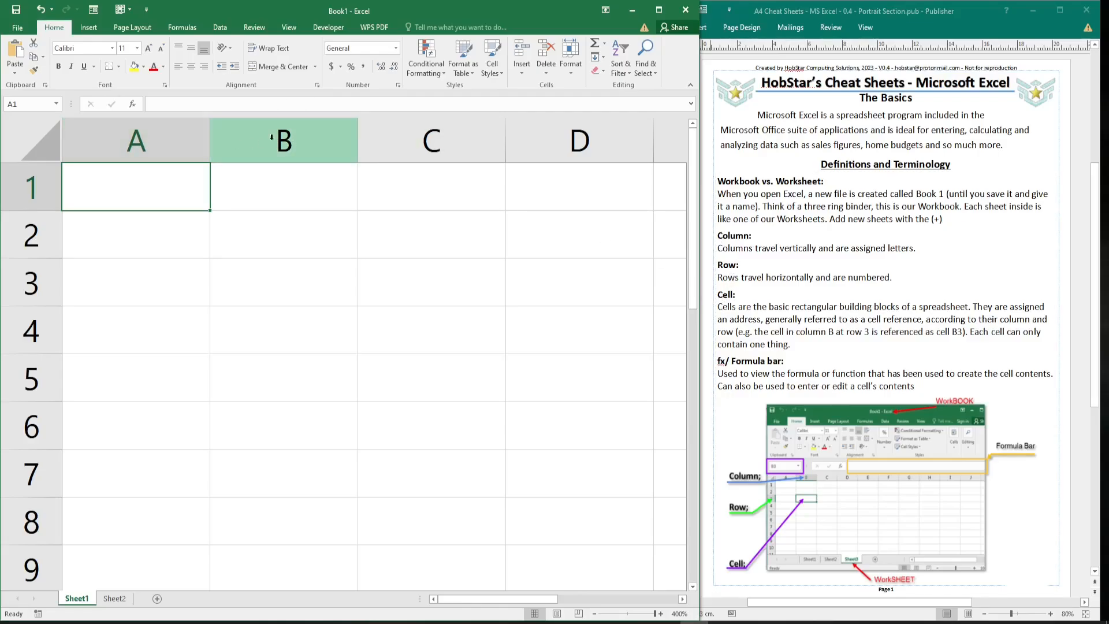
- Select the entire columns A, B, C and D one after another on Sheet1
{"action": "left_click", "coordinate": [168, 141]}
{"action": "left_click", "coordinate": [269, 134]}
{"action": "left_click", "coordinate": [426, 138]}
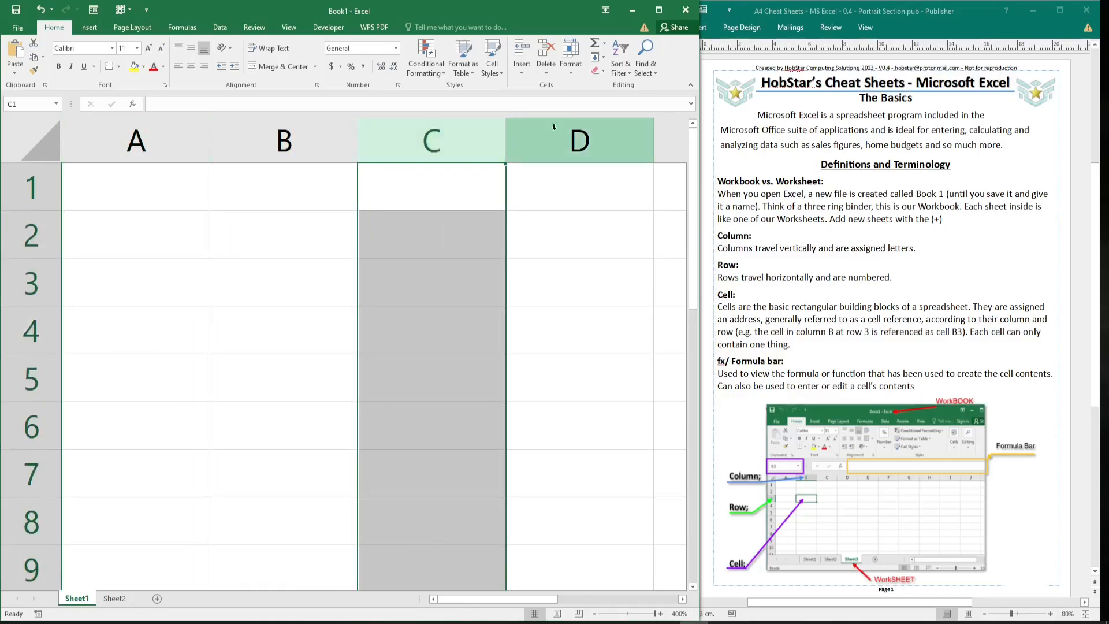
{"action": "left_click", "coordinate": [574, 130]}
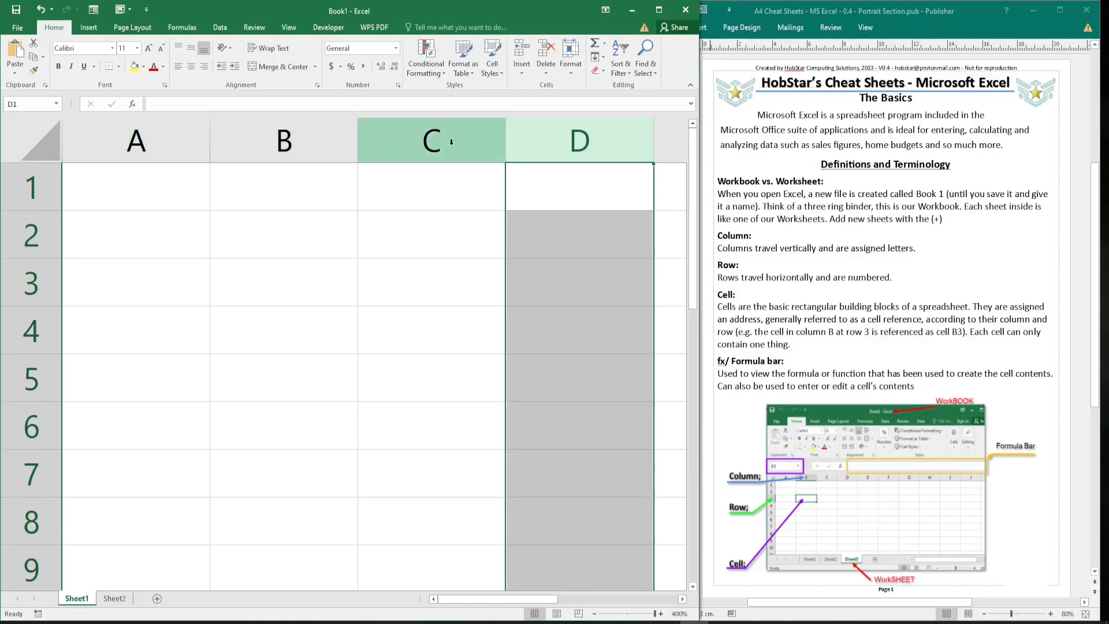
- Select the entire rows 1, 2 and 3 one after another
{"action": "left_click", "coordinate": [23, 188]}
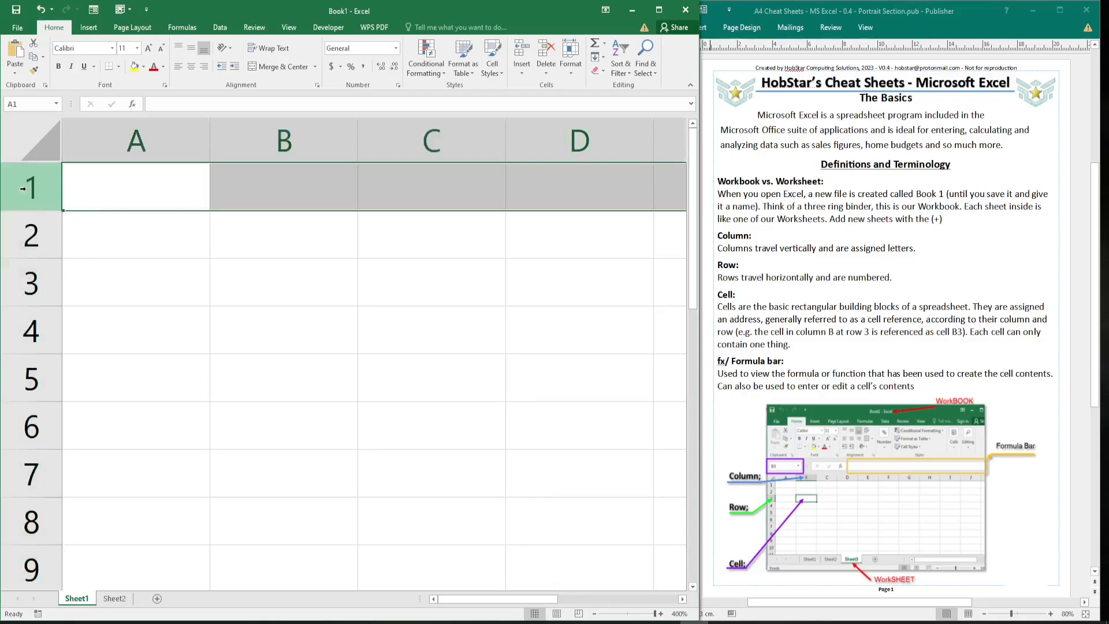
{"action": "left_click", "coordinate": [29, 232]}
{"action": "left_click", "coordinate": [30, 279]}
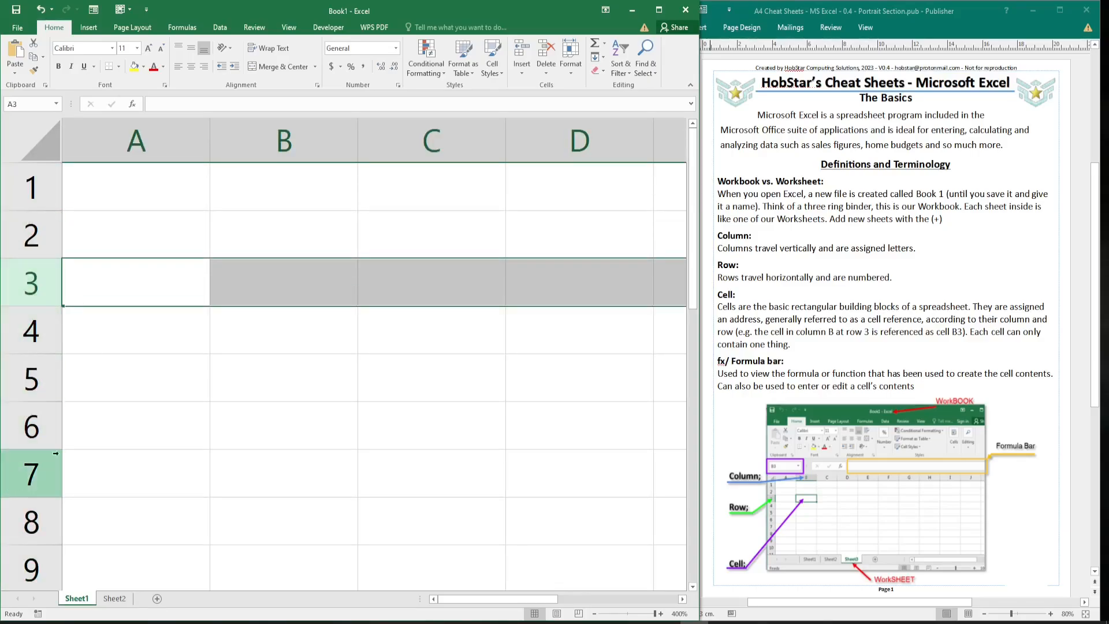
- Select cell B2 and place the text cursor in its formula bar
{"action": "left_click", "coordinate": [291, 247]}
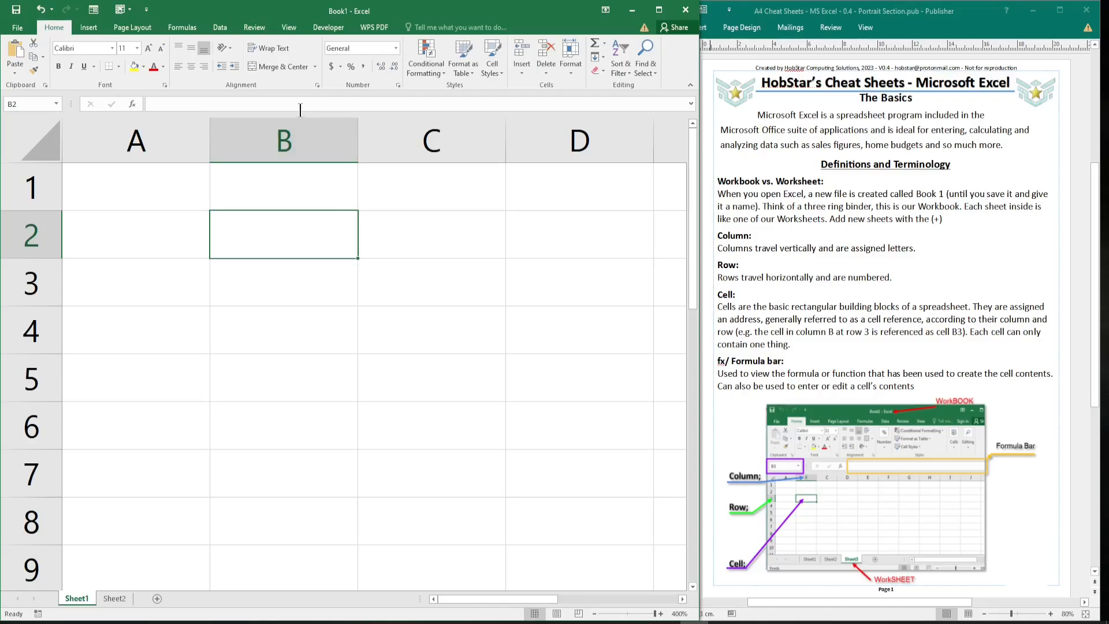
{"action": "left_click", "coordinate": [265, 102]}
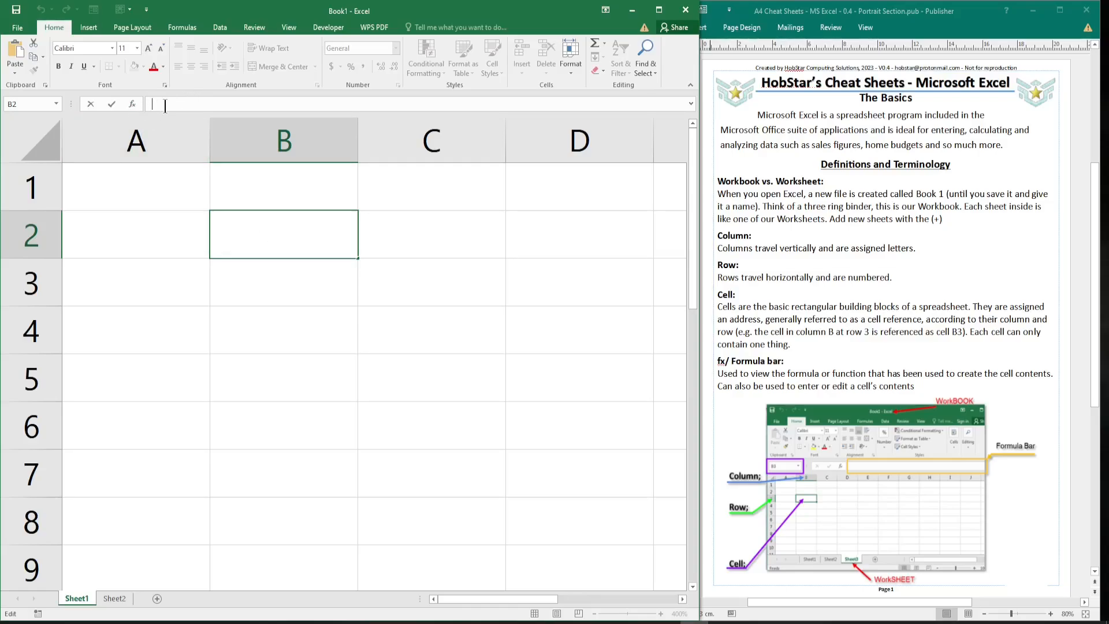
{"action": "left_click", "coordinate": [258, 237]}
{"action": "left_click", "coordinate": [179, 108]}
- Show the Formula, Function and Range definitions in the cheat sheet and highlight the example range B1:B4 in the worksheet
{"action": "scroll", "coordinate": [780, 139], "scroll_direction": "down", "scroll_amount": 10}
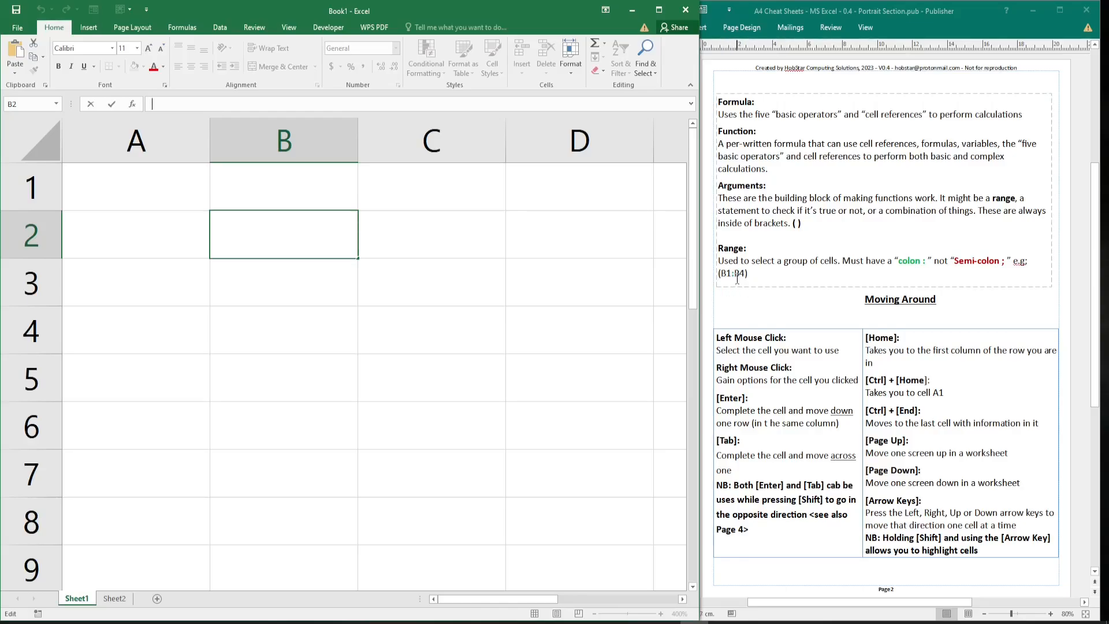
{"action": "left_click_drag", "start_coordinate": [278, 182], "coordinate": [282, 322]}
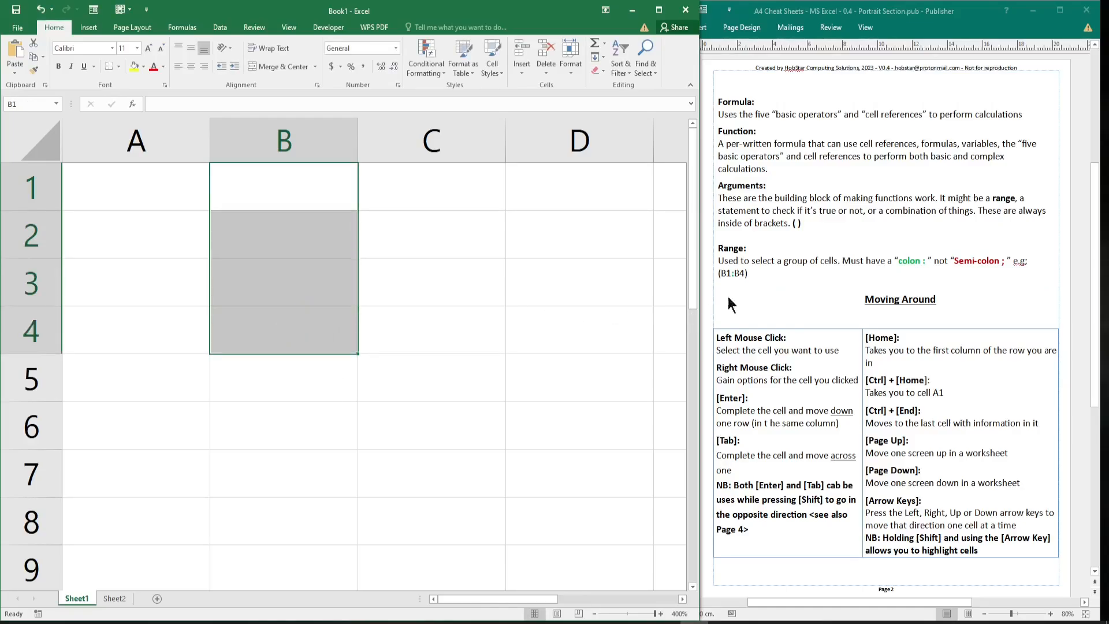
{"action": "left_click", "coordinate": [288, 327]}
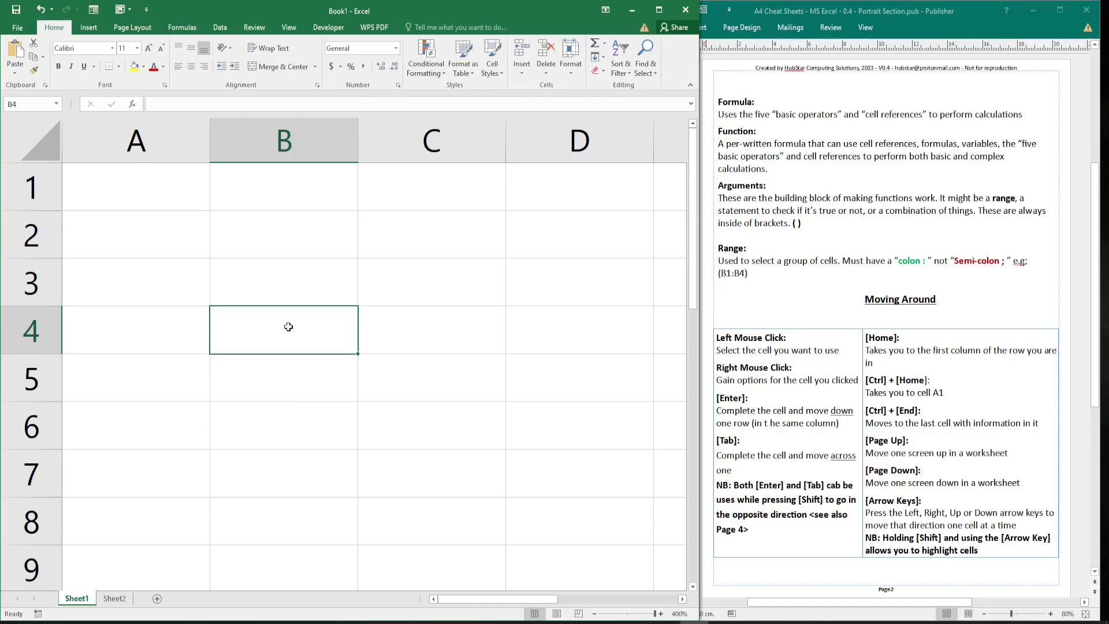
- Select cells B2, A2, A3, A5 and B5 individually, and display and dismiss the shortcut options for B5
{"action": "left_click", "coordinate": [258, 222]}
{"action": "left_click", "coordinate": [158, 235]}
{"action": "left_click", "coordinate": [153, 289]}
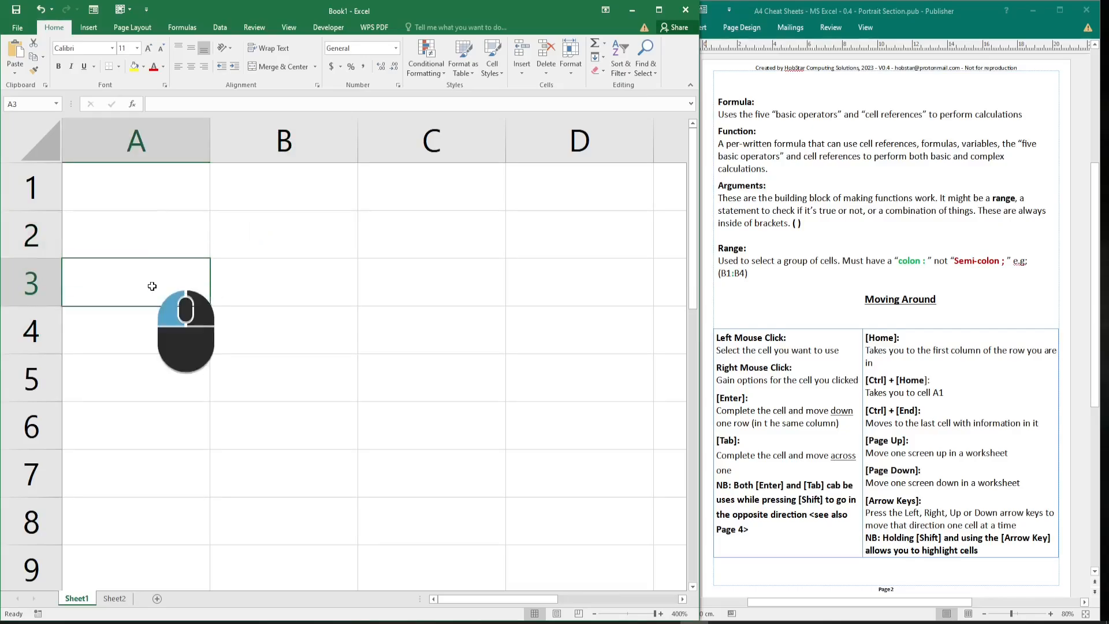
{"action": "left_click", "coordinate": [139, 365]}
{"action": "left_click", "coordinate": [300, 378]}
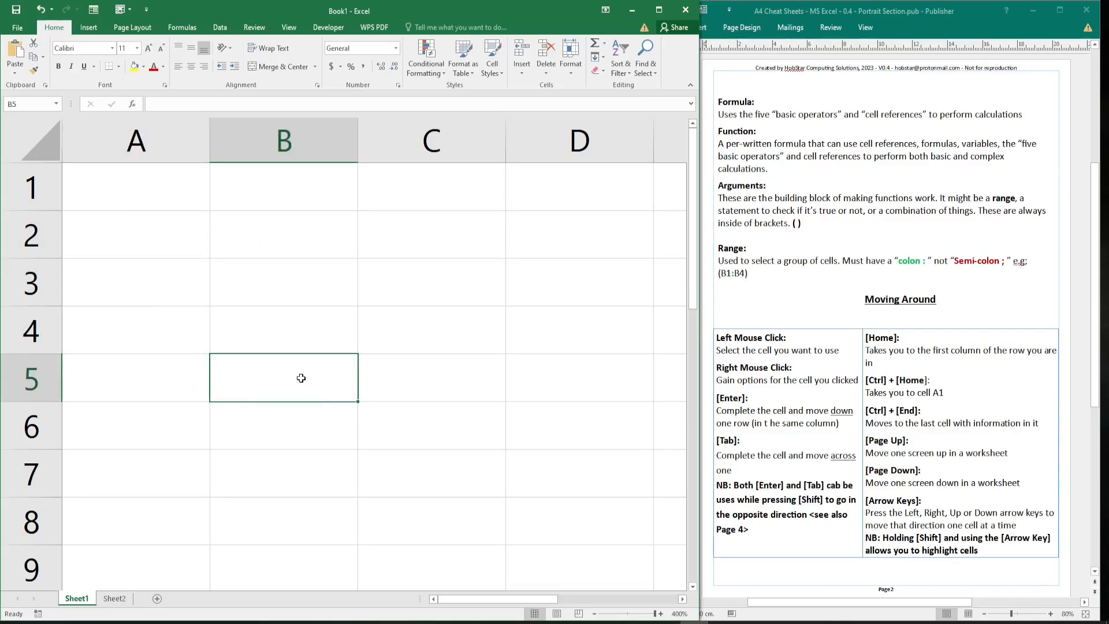
{"action": "right_click", "coordinate": [301, 378]}
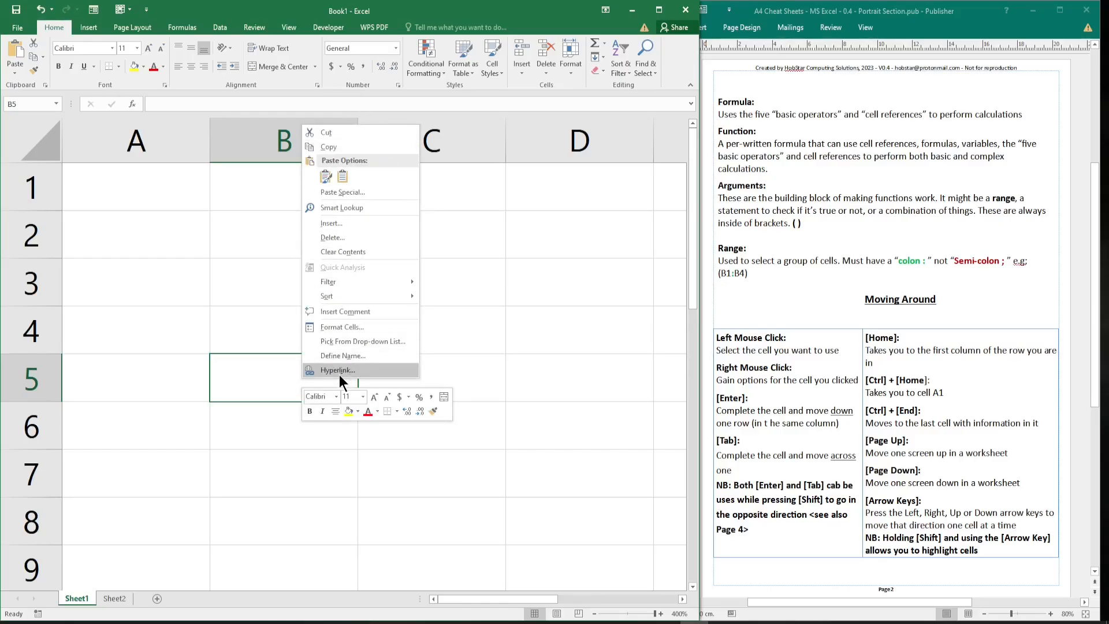
{"action": "left_click", "coordinate": [247, 383]}
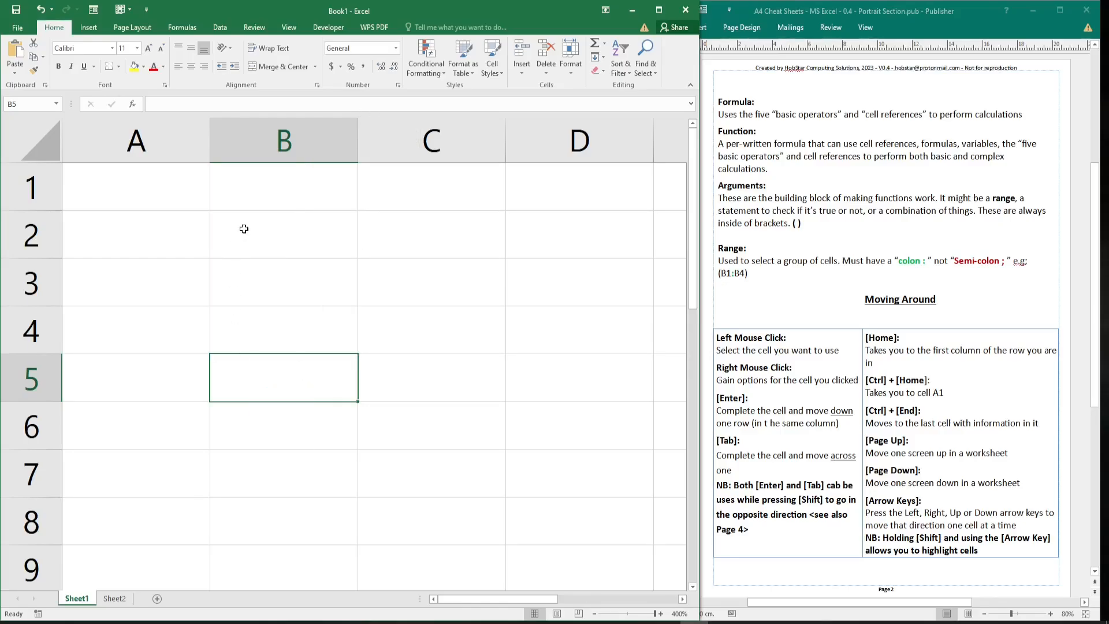
- Enter the heading Name in cell B2 and a person's first name below it in B3
{"action": "left_click", "coordinate": [270, 236]}
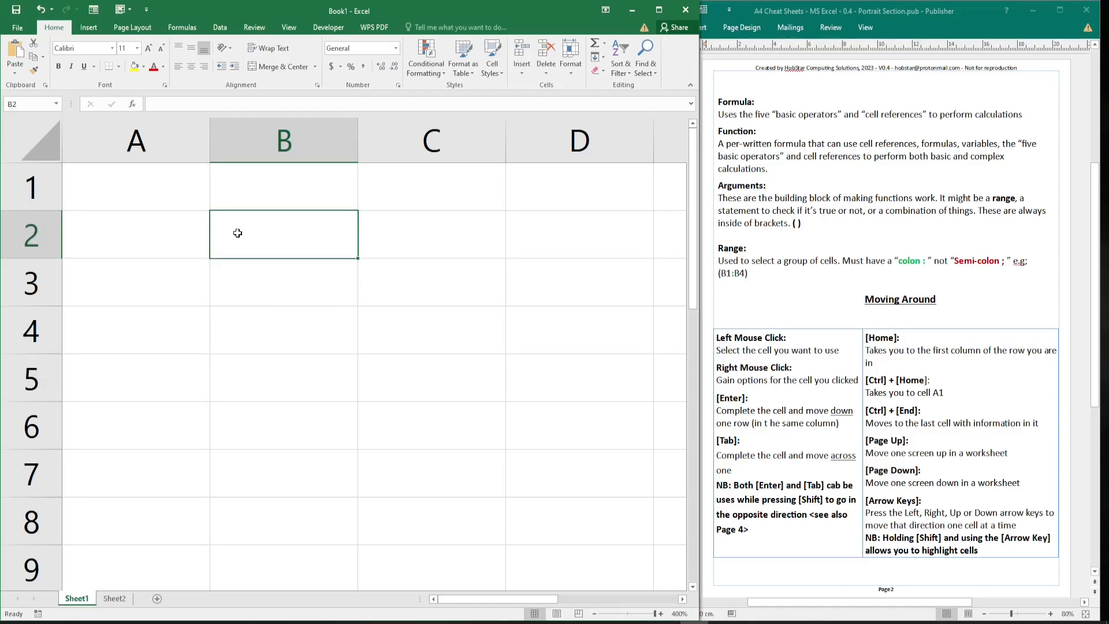
{"action": "type", "text": "Name"}
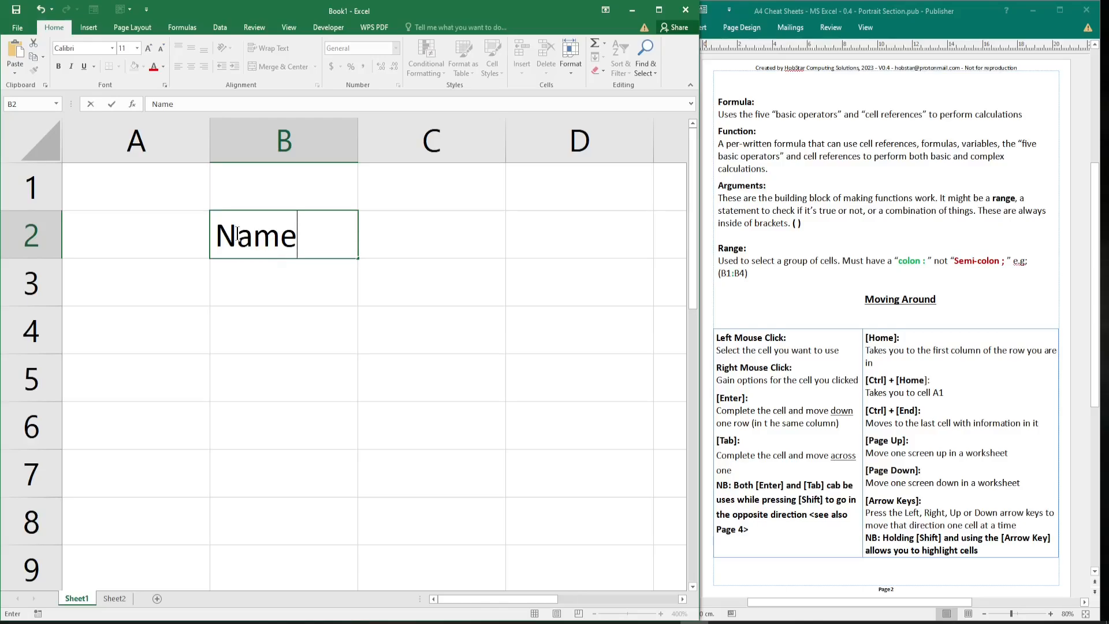
{"action": "key", "text": "Return"}
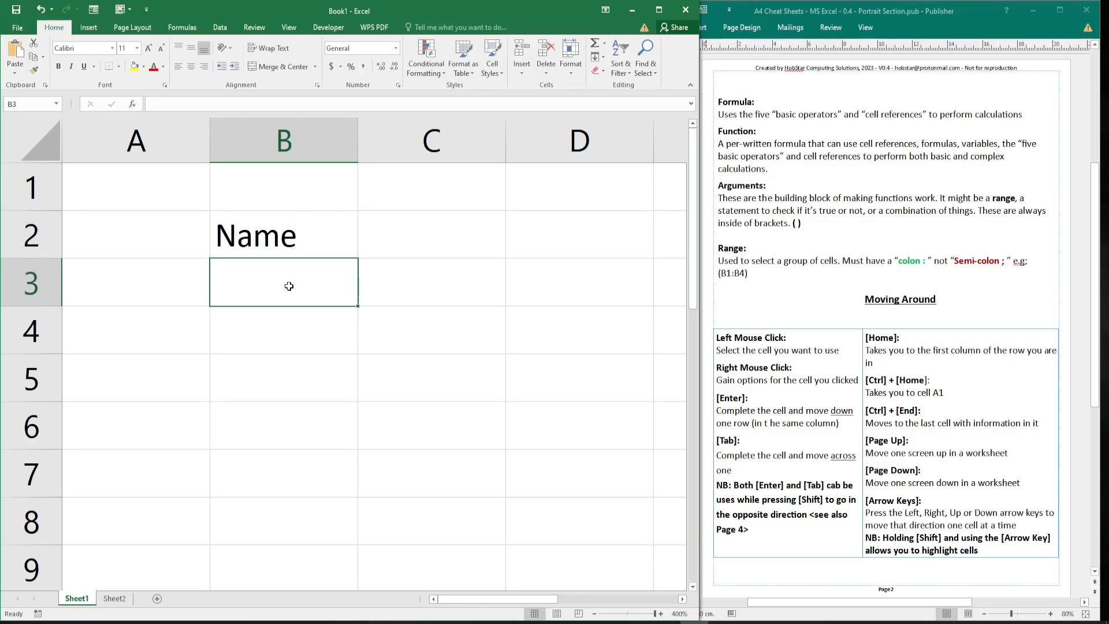
{"action": "type", "text": "Steve"}
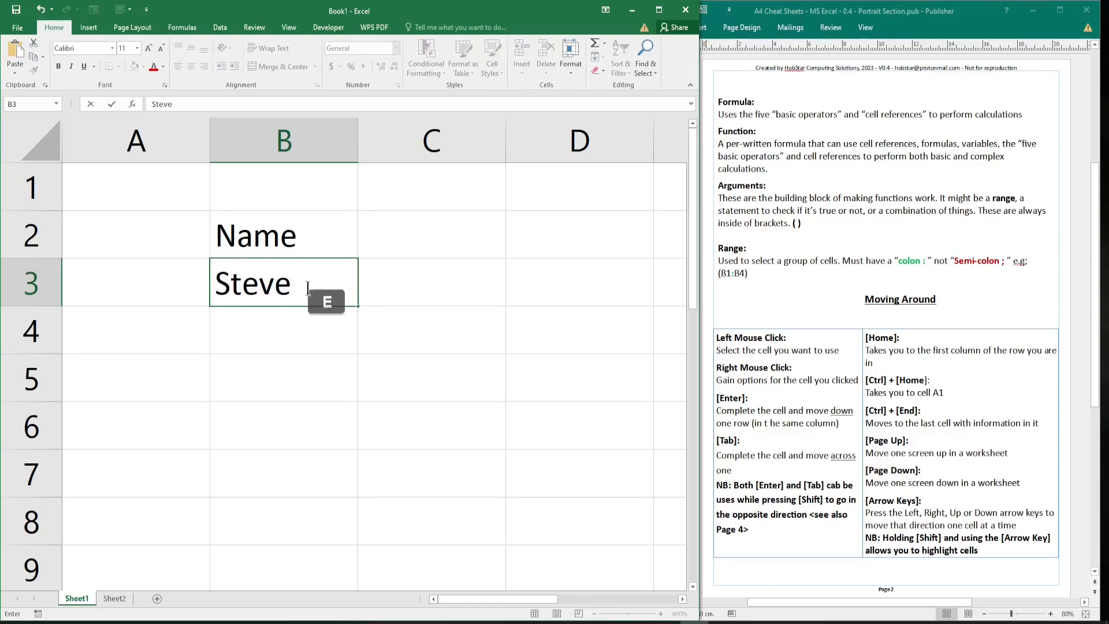
{"action": "left_click", "coordinate": [274, 333]}
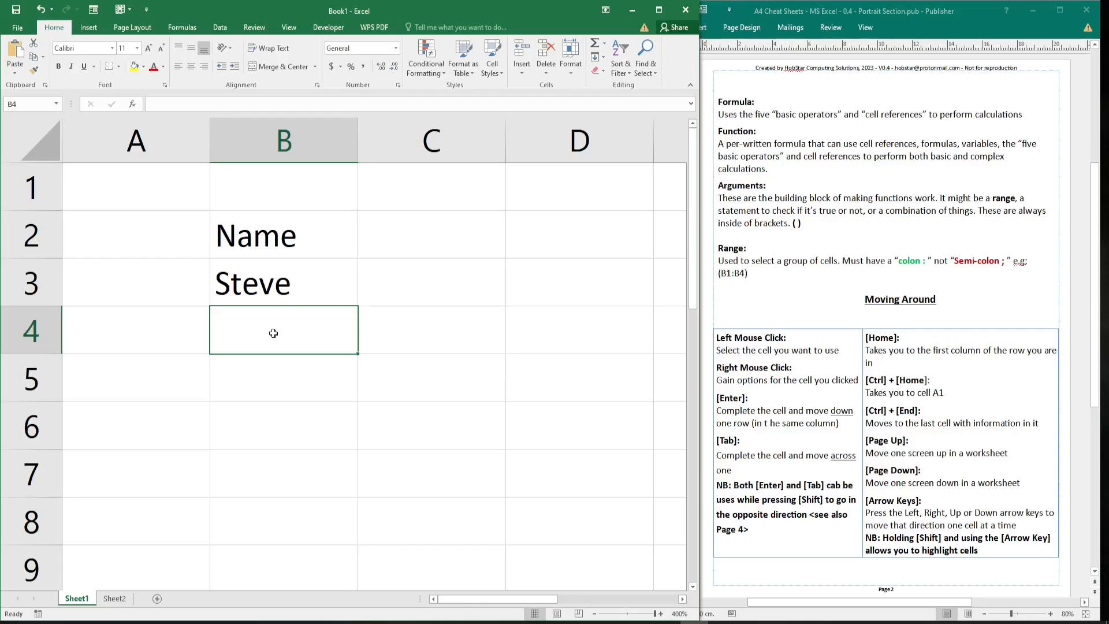
- Enter the headings Food in cell C2 and Drink in cell D2, continuing across the row
{"action": "left_click", "coordinate": [411, 233]}
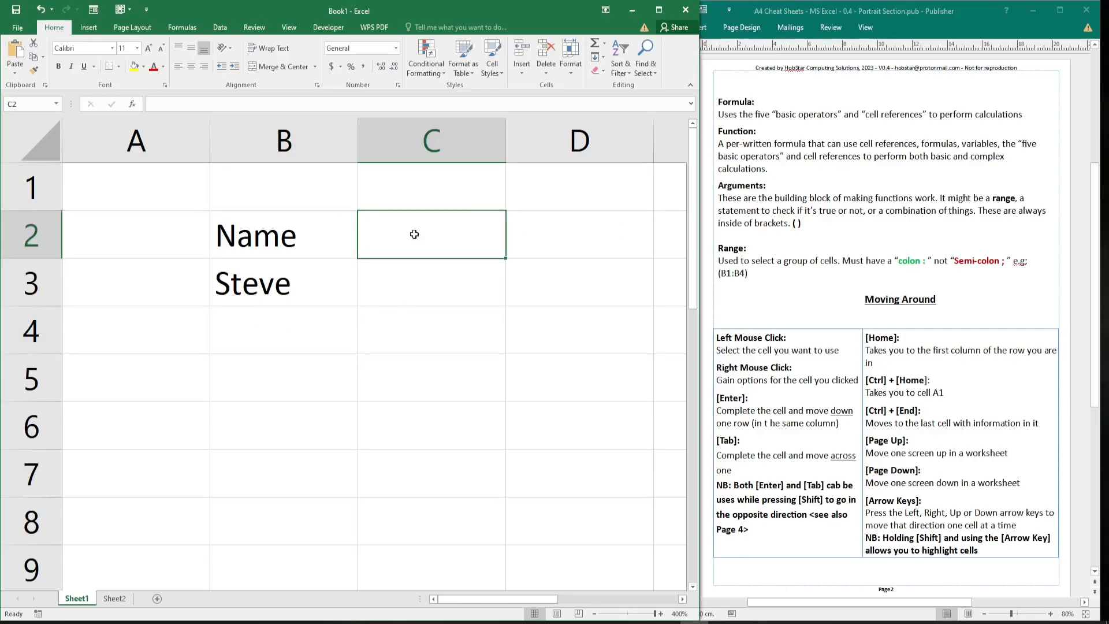
{"action": "type", "text": "Food"}
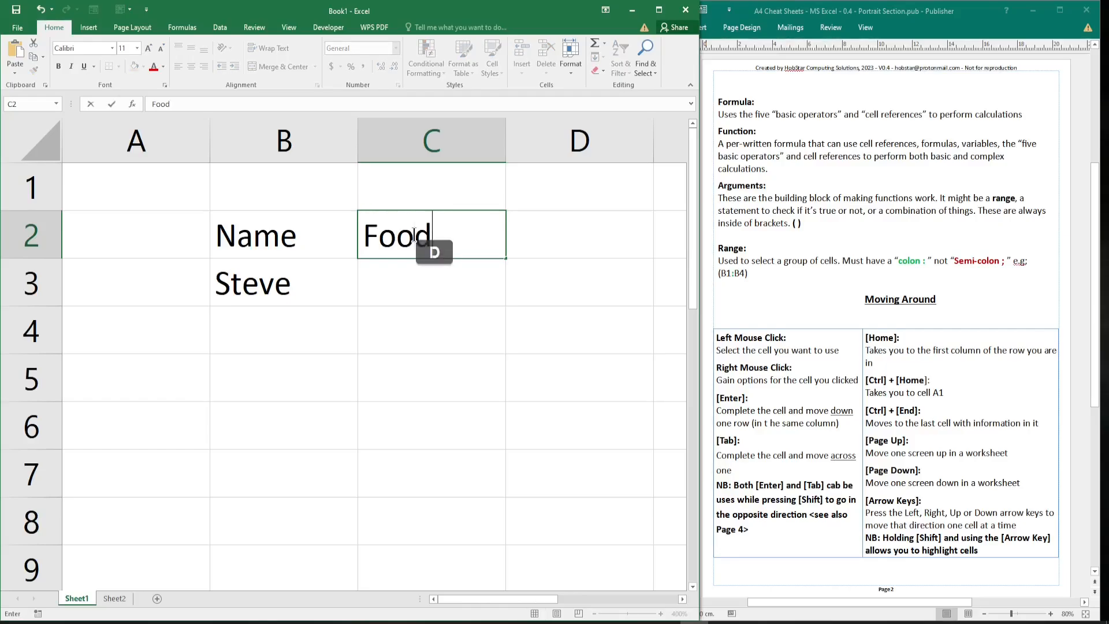
{"action": "key", "text": "Tab"}
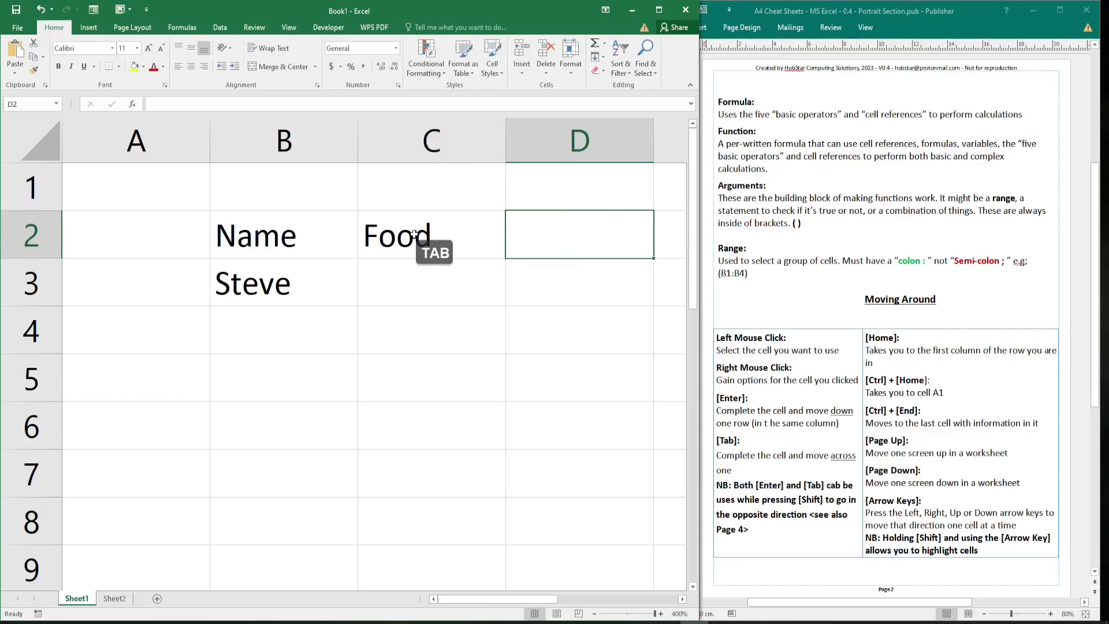
{"action": "type", "text": "Drink"}
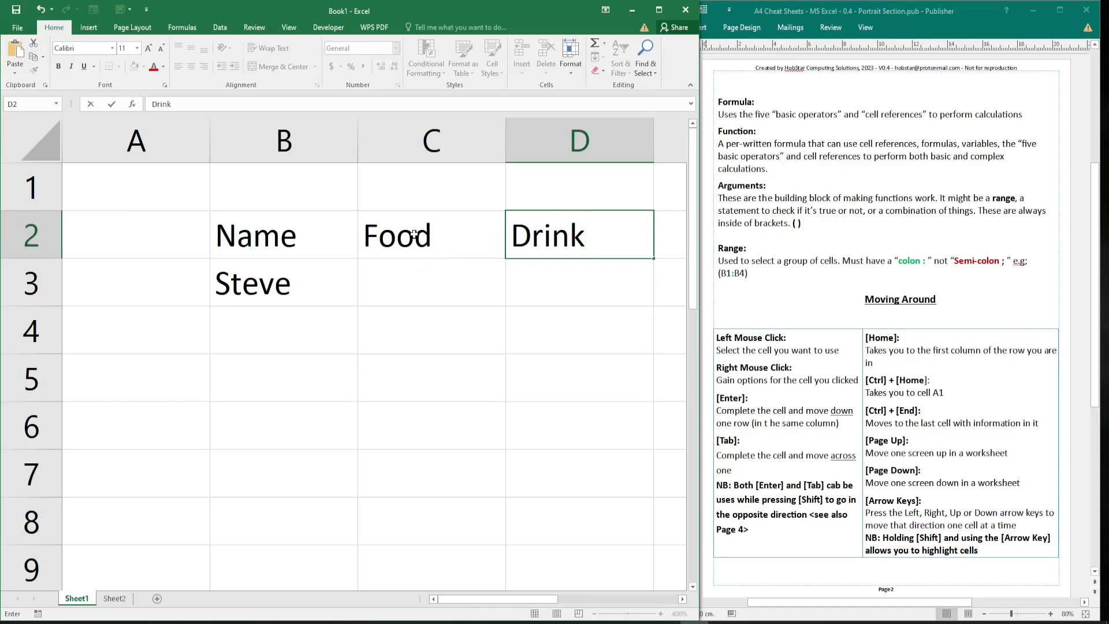
{"action": "key", "text": "Tab"}
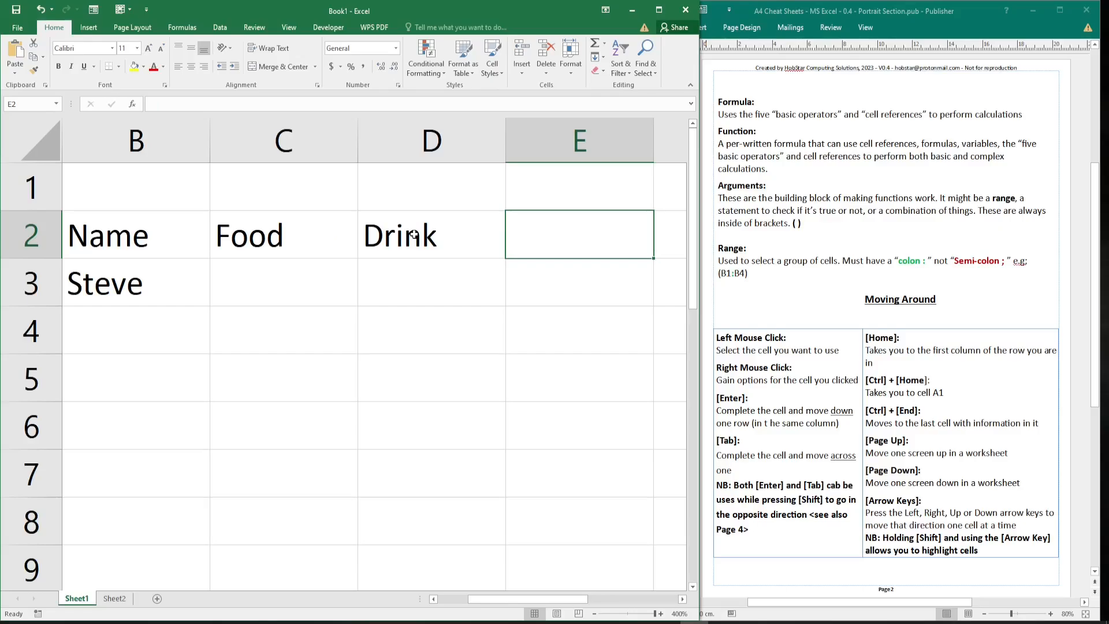
- Jump from cell E2 to the first column of row 2, repeat it, and go to cell A1
{"action": "key", "text": "Home"}
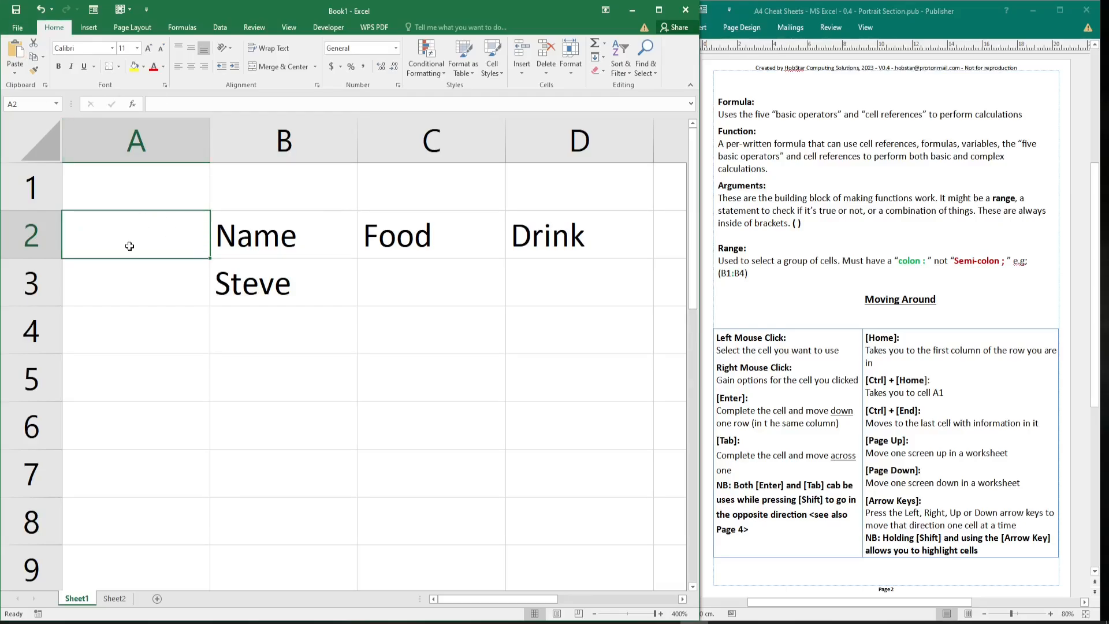
{"action": "left_click", "coordinate": [670, 235]}
{"action": "key", "text": "Home"}
{"action": "key", "text": "ctrl"}
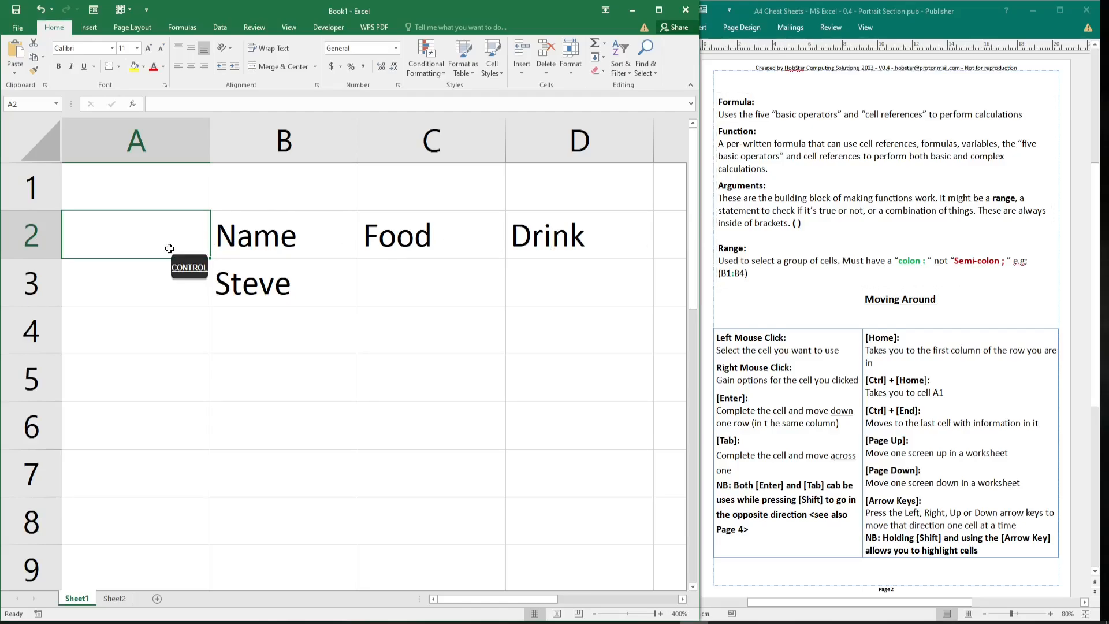
{"action": "key", "text": "ctrl+Home"}
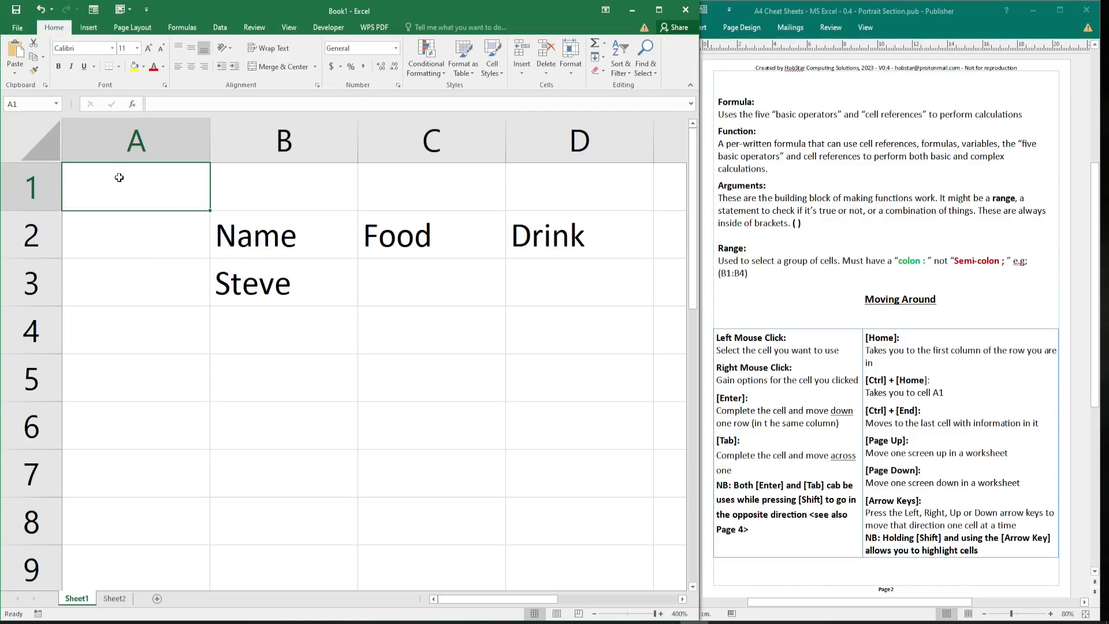
- Move the view away from the data to around row 10 and column D, and return to cell A1
{"action": "scroll", "coordinate": [374, 367], "scroll_direction": "down", "scroll_amount": 2}
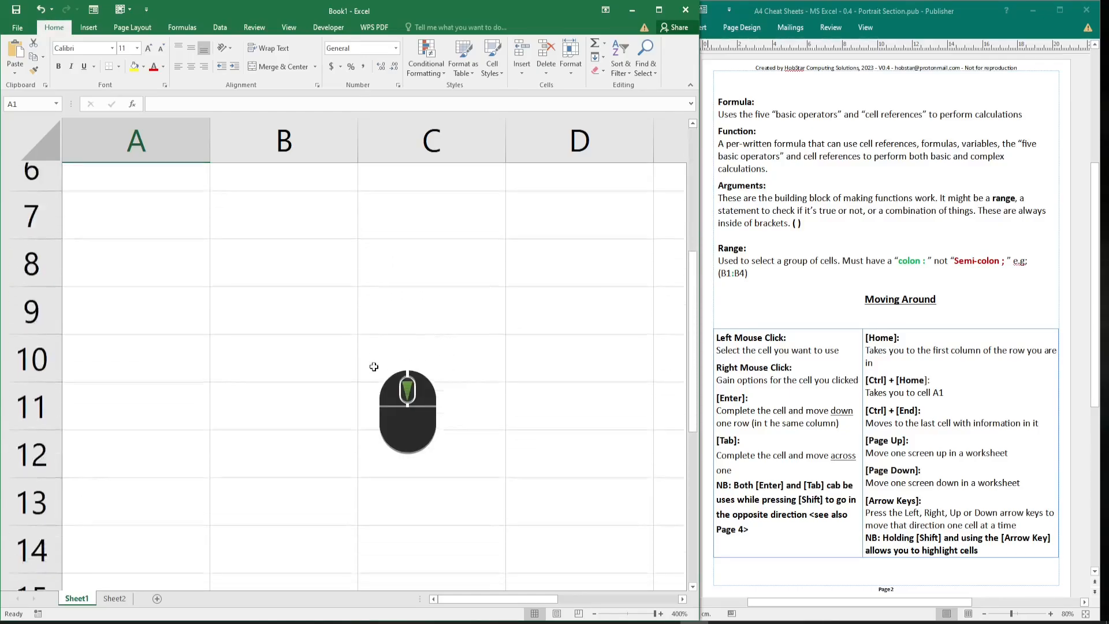
{"action": "scroll", "coordinate": [373, 367], "scroll_direction": "down", "scroll_amount": 1}
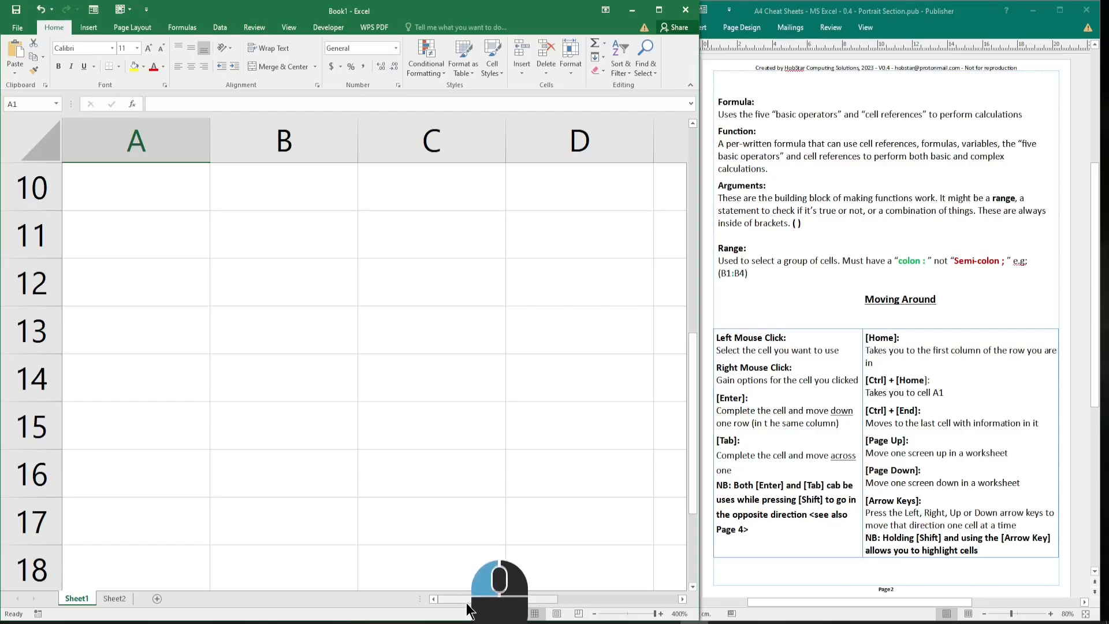
{"action": "left_click_drag", "start_coordinate": [466, 601], "coordinate": [558, 601]}
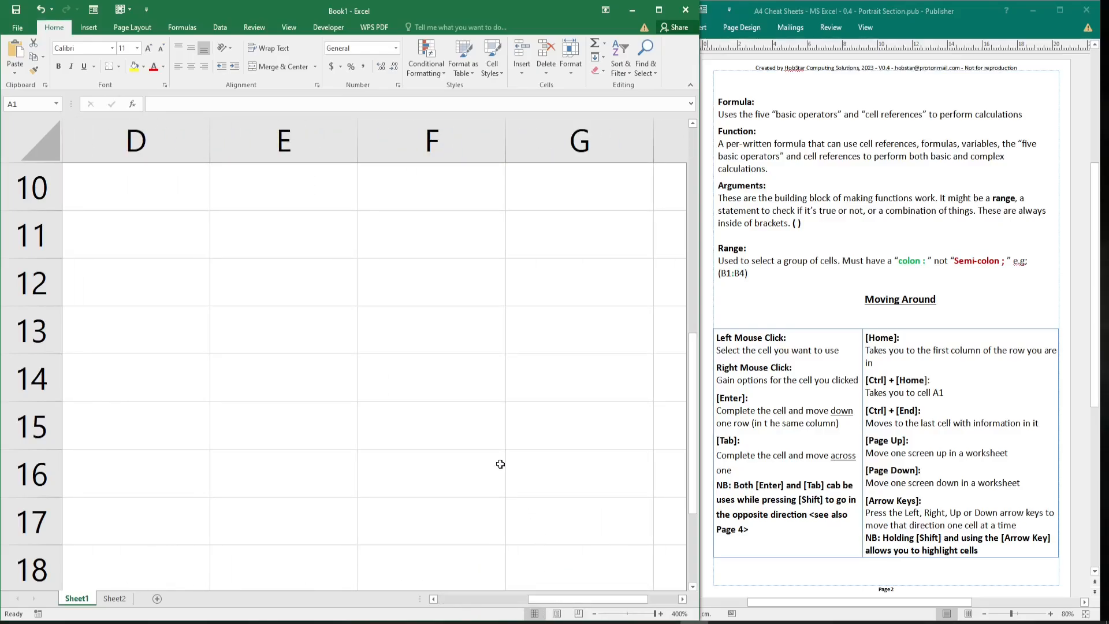
{"action": "key", "text": "ctrl+Home"}
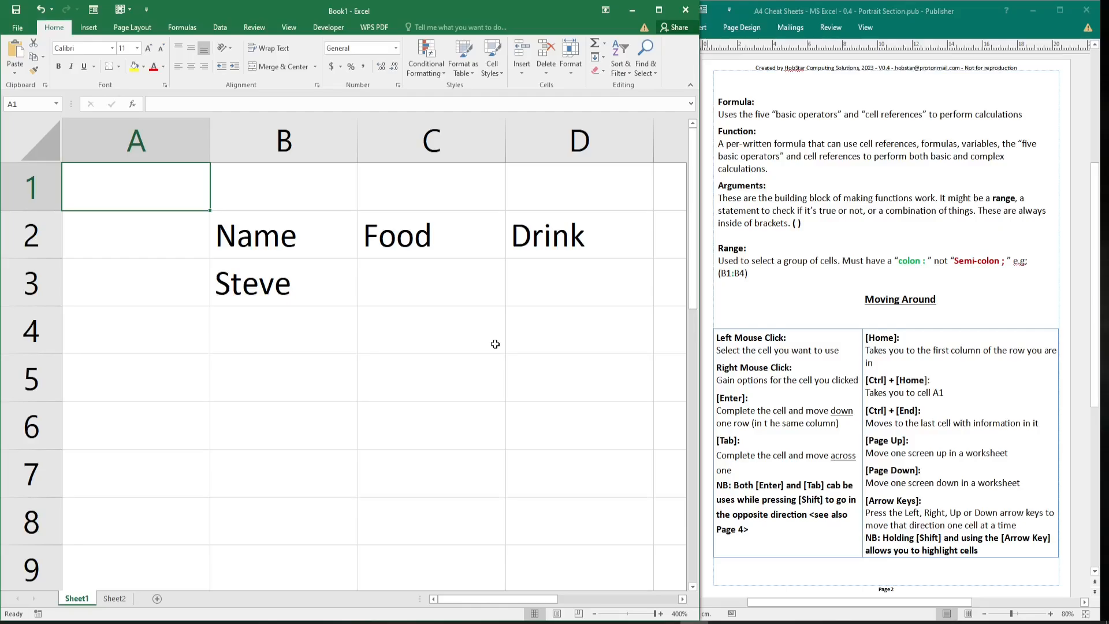
- Jump to the end of the worksheet's used area and select the Drink heading in D2
{"action": "key", "text": "ctrl"}
{"action": "key", "text": "ctrl+End"}
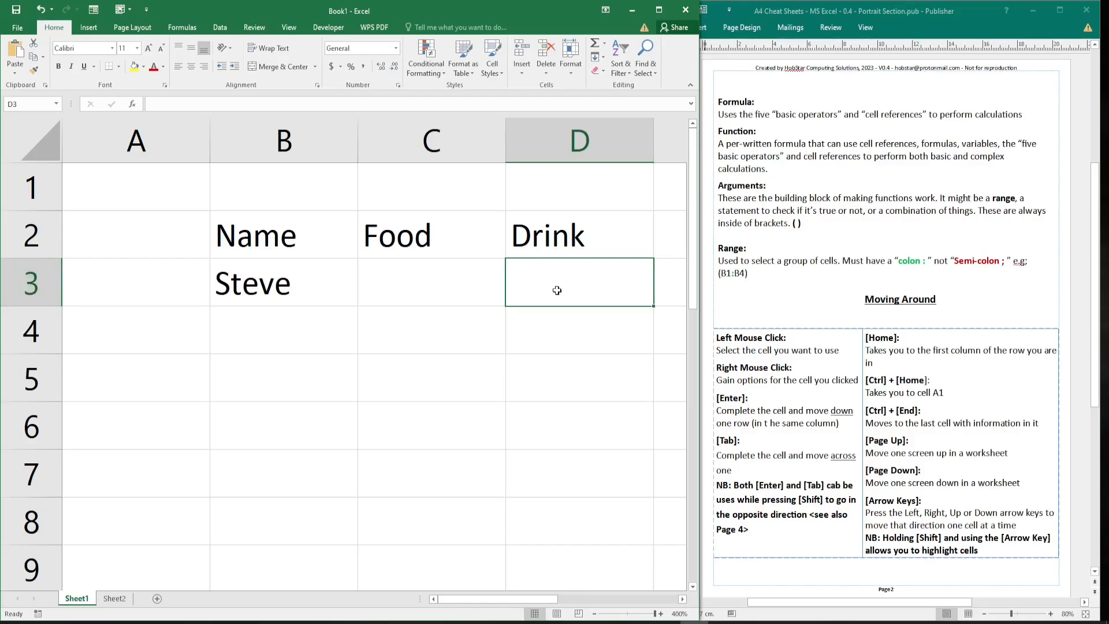
{"action": "left_click", "coordinate": [564, 243]}
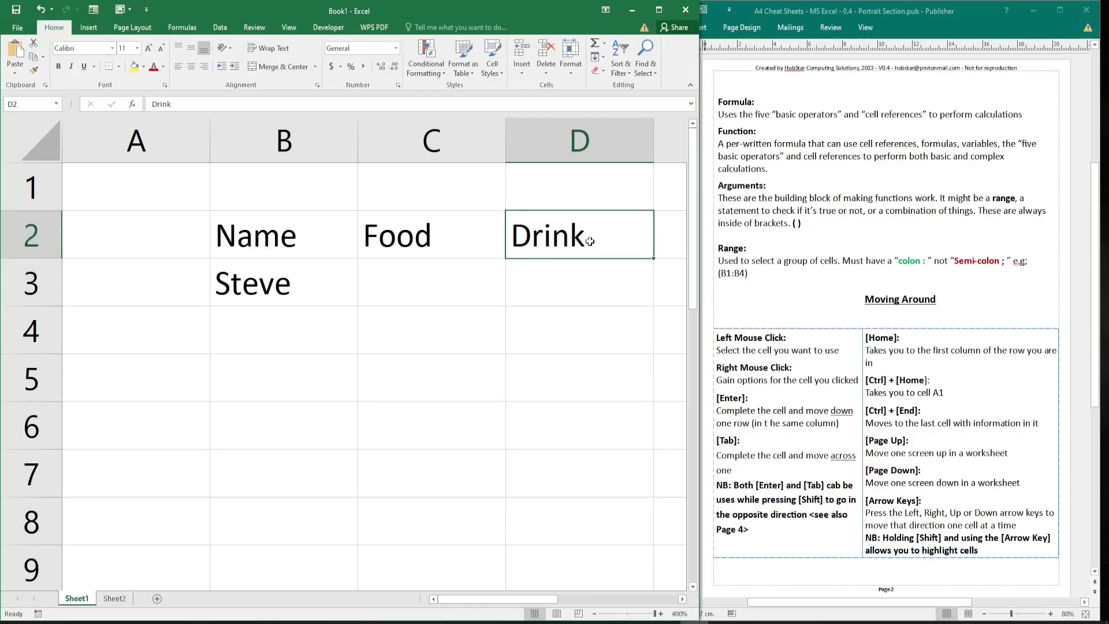
- From cell D3, move one screen down the worksheet and zoom out to 190%
{"action": "left_click", "coordinate": [562, 271]}
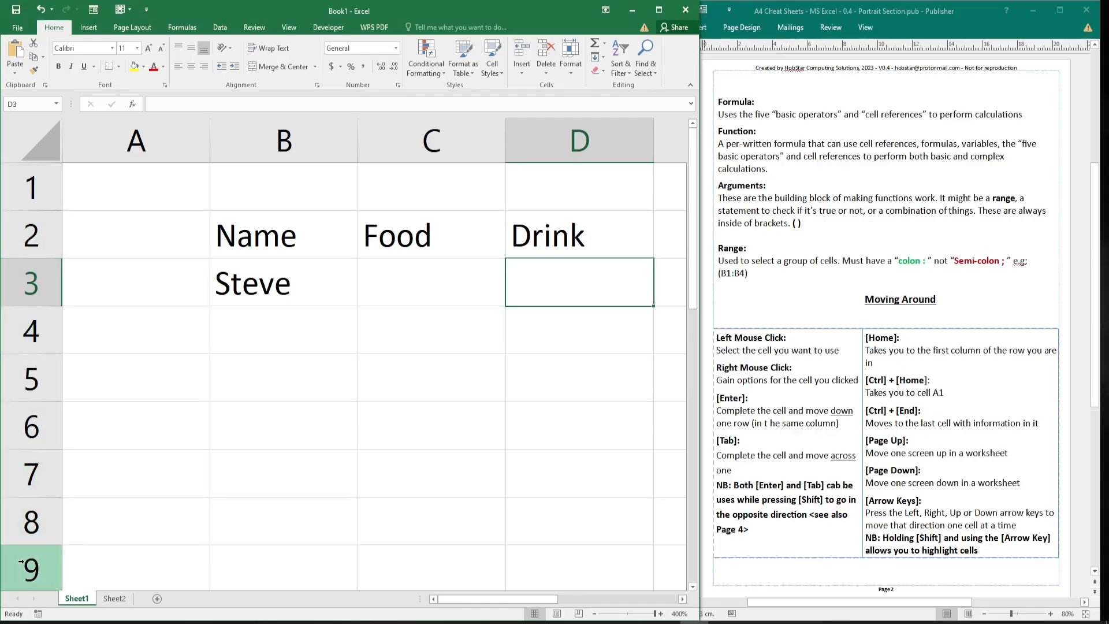
{"action": "key", "text": "Page_Down"}
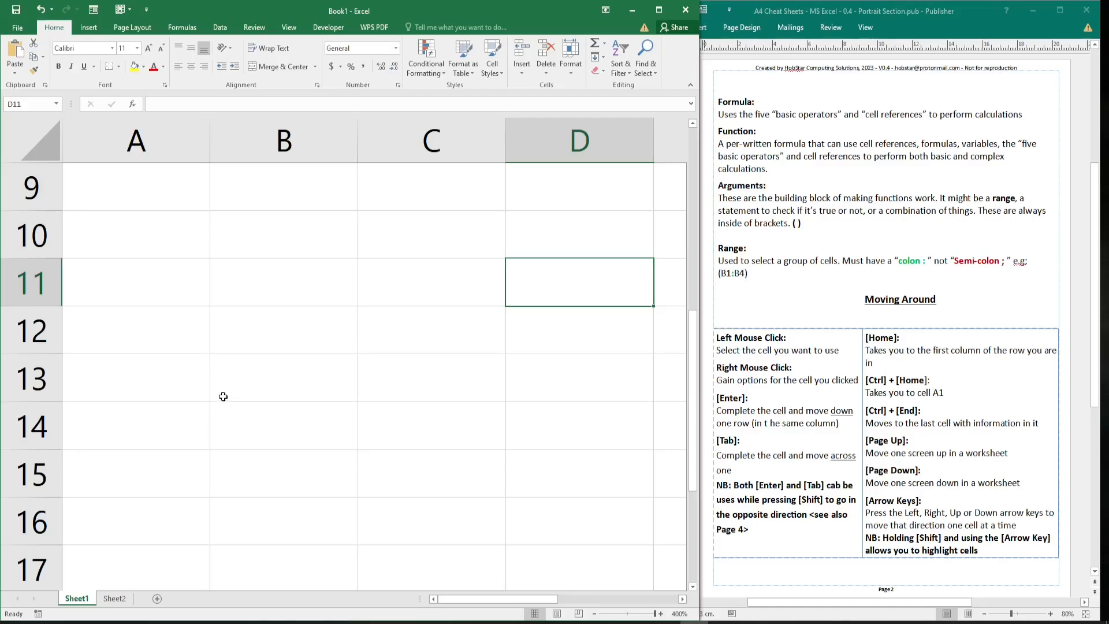
{"action": "scroll", "coordinate": [234, 293], "scroll_direction": "down", "scroll_amount": 6}
{"action": "scroll", "coordinate": [233, 293], "scroll_direction": "down", "scroll_amount": 8}
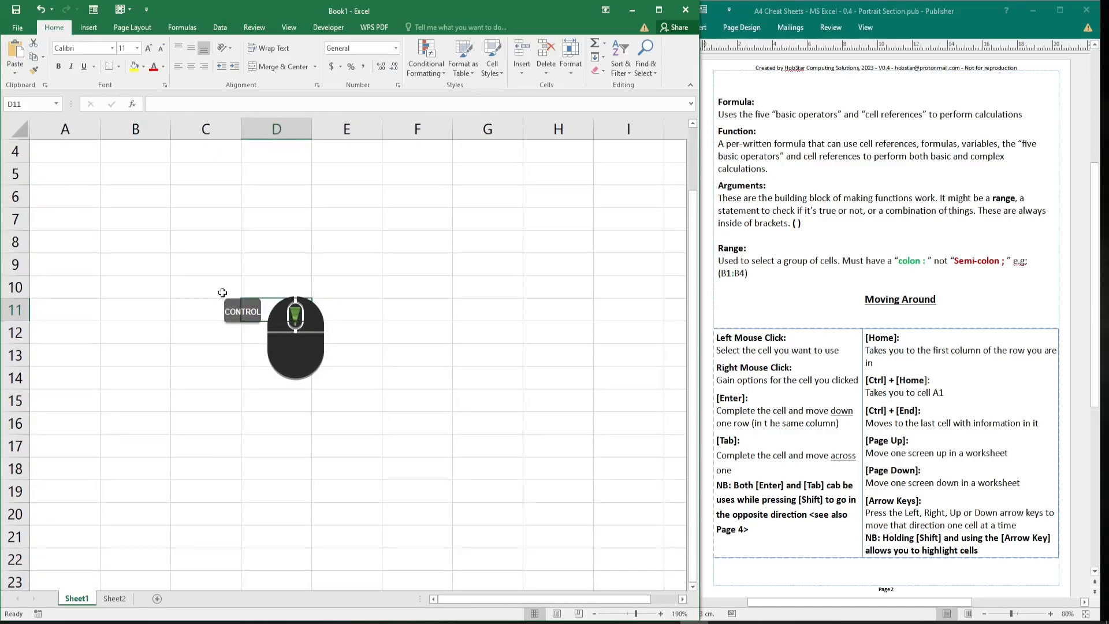
- Move down the worksheet one screen at a time, and return up the same way to the headings
{"action": "key", "text": "Page_Down"}
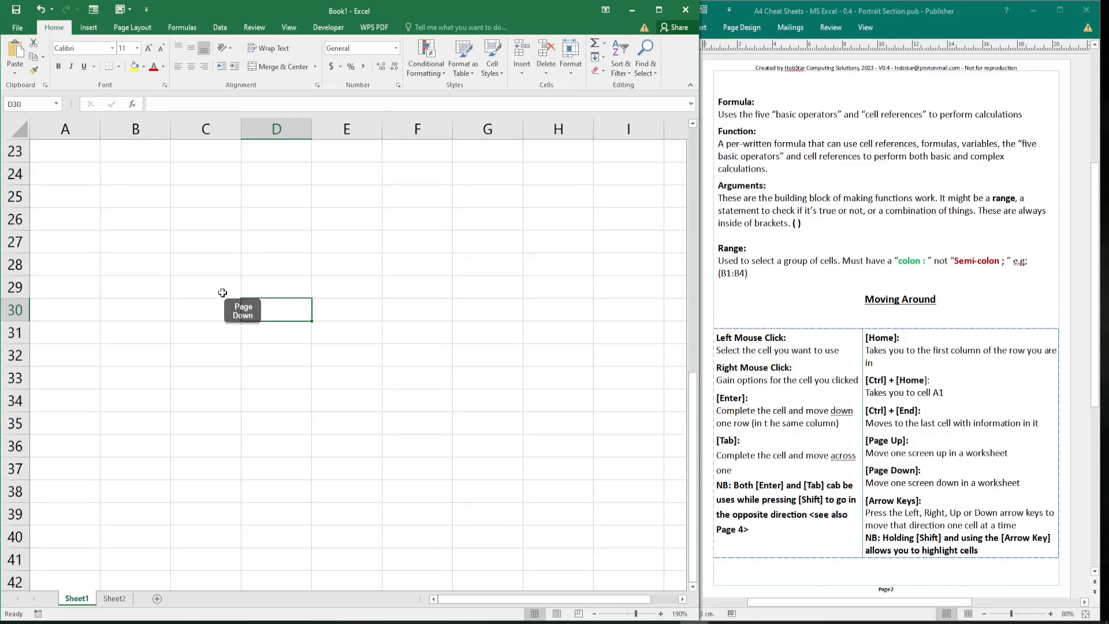
{"action": "key", "text": "Page_Down"}
{"action": "key", "text": "Page_Up"}
{"action": "key", "text": "Page_Up"}
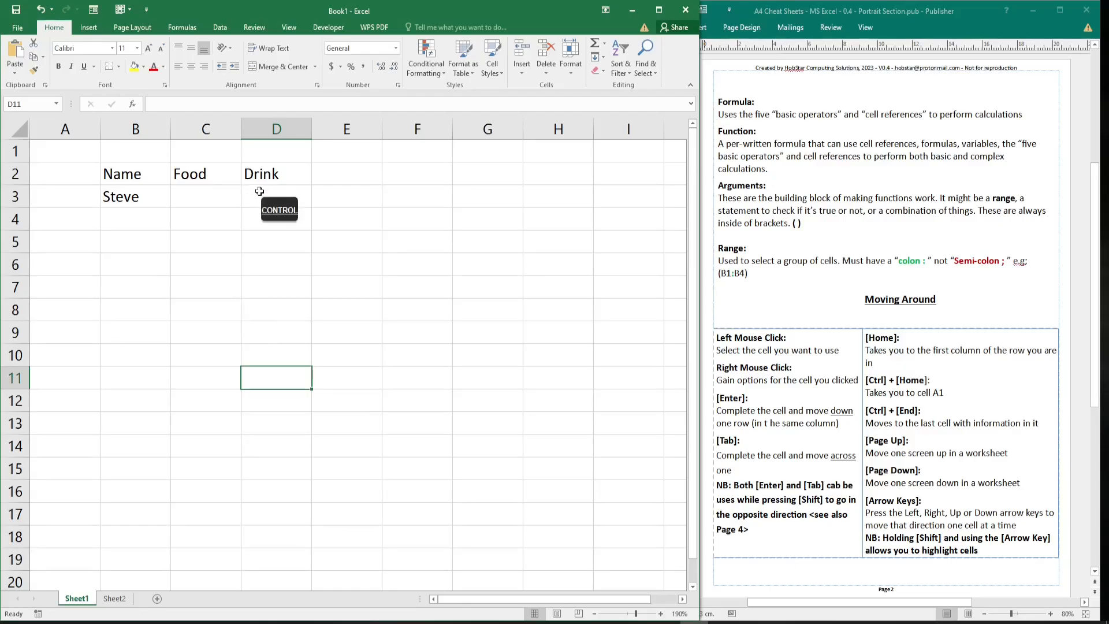
- Zoom the worksheet in to 340% and select the cell below the Drink heading, D3
{"action": "scroll", "coordinate": [260, 192], "scroll_direction": "up", "scroll_amount": 6}
{"action": "scroll", "coordinate": [259, 191], "scroll_direction": "up", "scroll_amount": 4}
{"action": "left_click", "coordinate": [471, 216]}
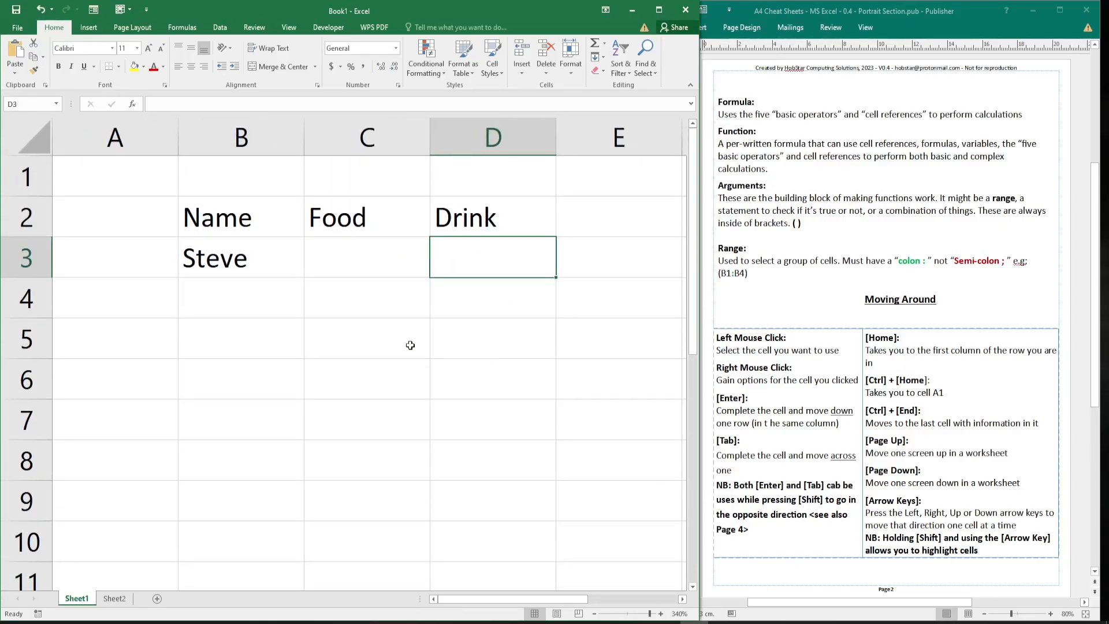
- Move one cell at a time from D3 through B3 and B2 to C3, and enter Pies there
{"action": "key", "text": "Left"}
{"action": "key", "text": "Left"}
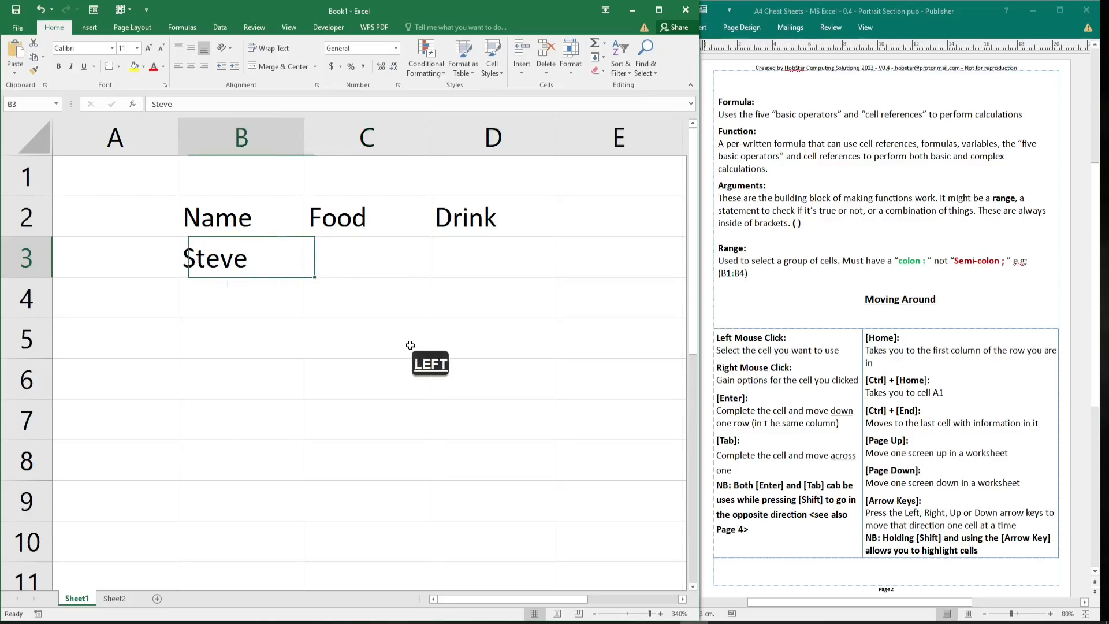
{"action": "key", "text": "Up"}
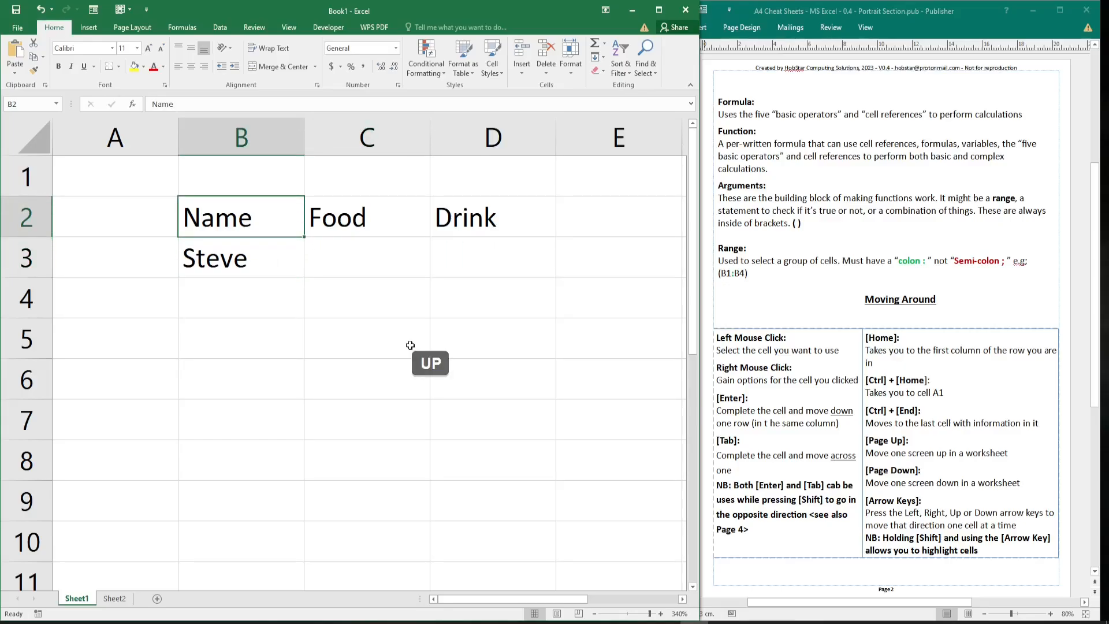
{"action": "key", "text": "Right"}
{"action": "key", "text": "Down"}
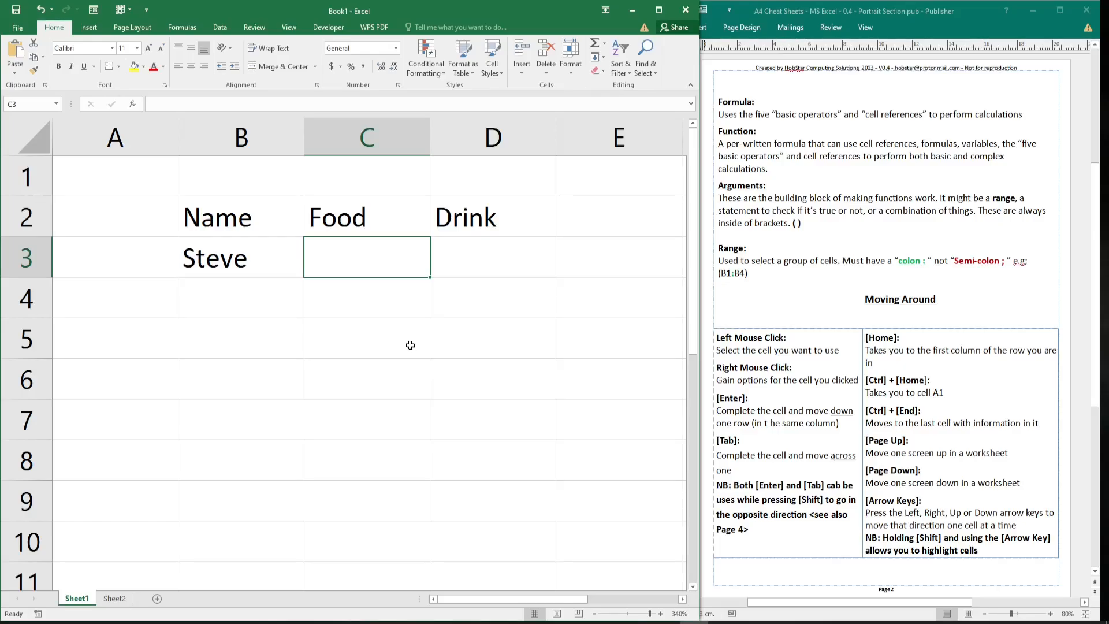
{"action": "type", "text": "Pies"}
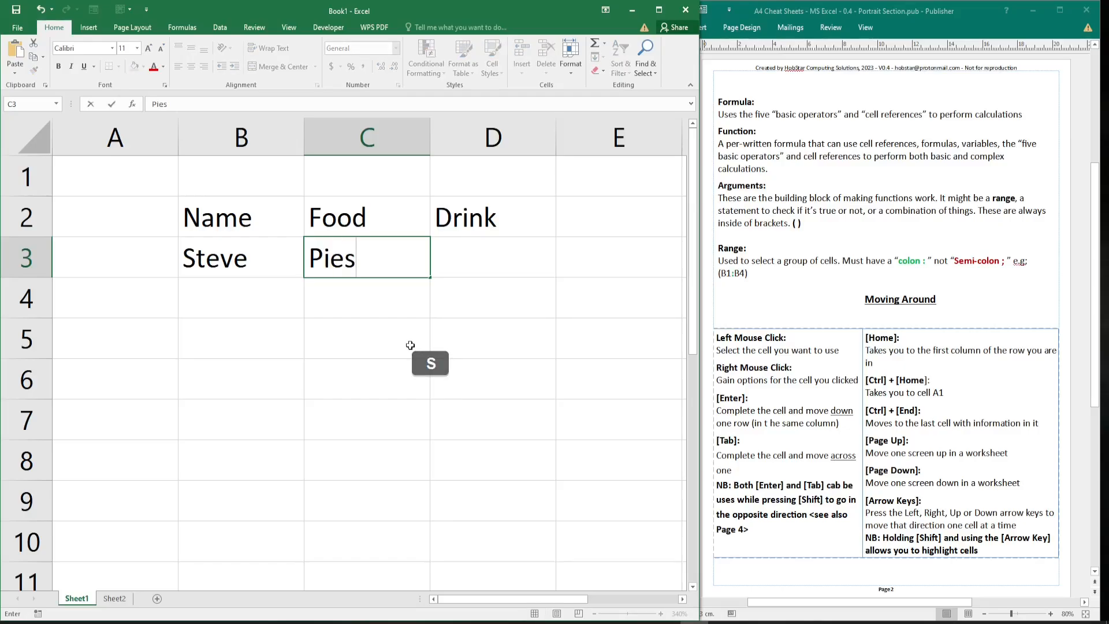
{"action": "key", "text": "Right"}
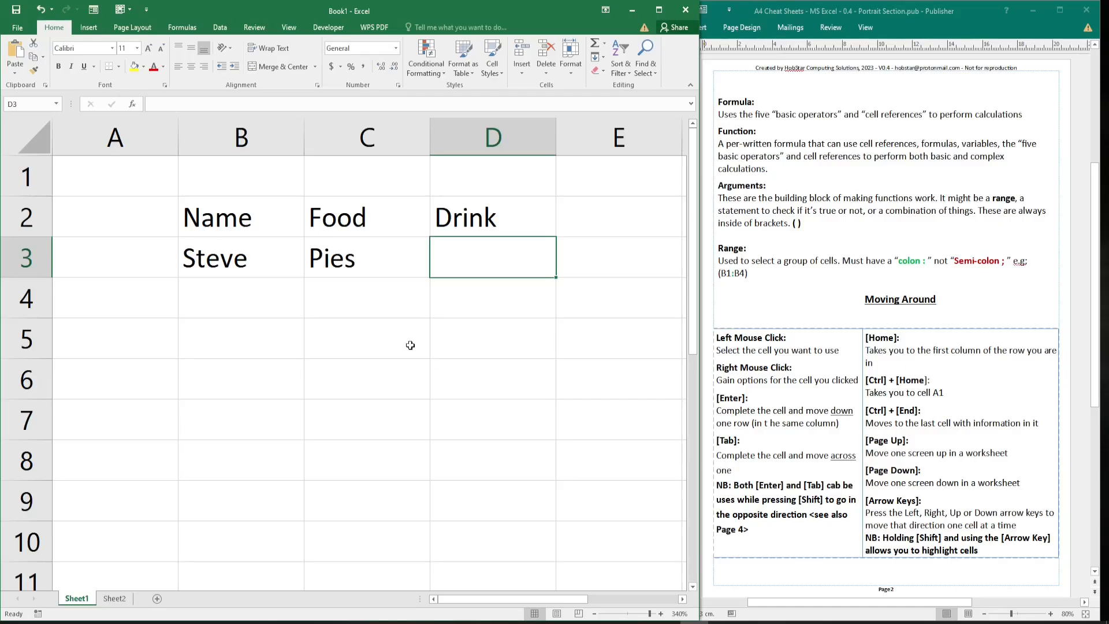
- Extend the selection from D3 cell by cell to cover B1:D3, and shrink it back to D3
{"action": "key", "text": "shift"}
{"action": "key", "text": "shift+Left"}
{"action": "key", "text": "shift+Left"}
{"action": "key", "text": "shift+Up"}
{"action": "key", "text": "shift+Up"}
{"action": "key", "text": "shift+Down"}
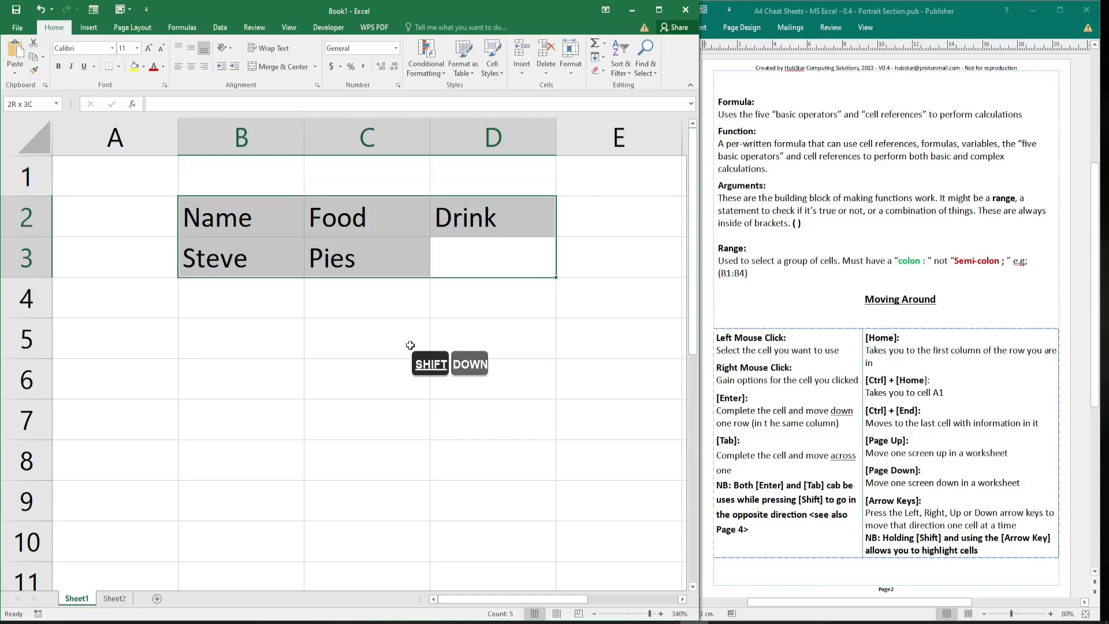
{"action": "key", "text": "shift+Down"}
{"action": "key", "text": "shift+Right"}
{"action": "key", "text": "shift+Right"}
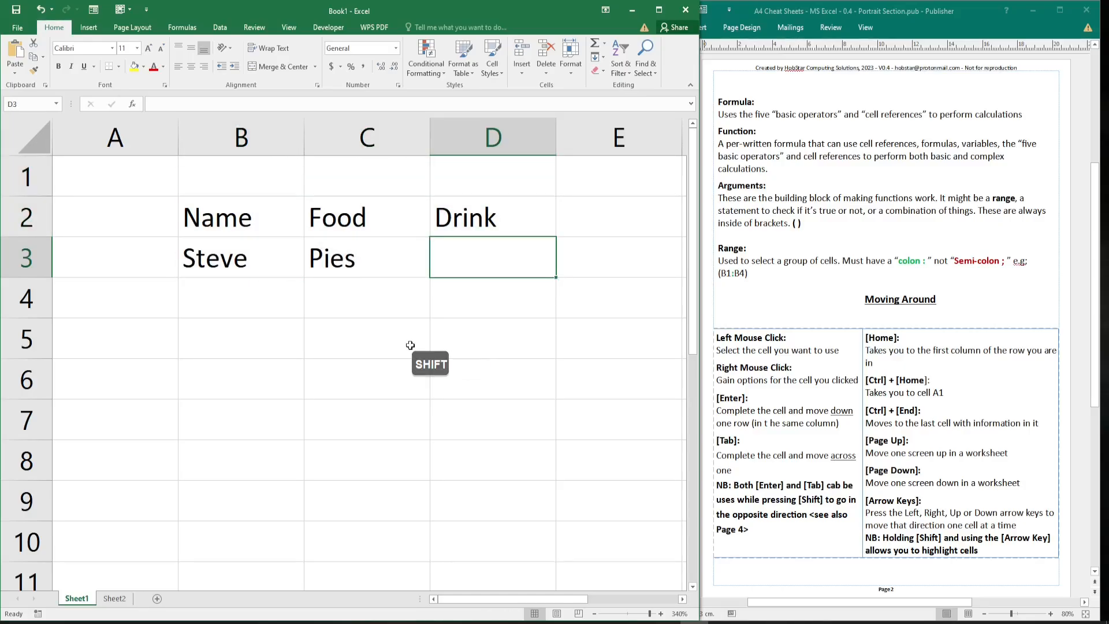
- Step backwards one cell from D3 up to D2, repeat it, and step back and forth between D2 and C2
{"action": "key", "text": "shift"}
{"action": "key", "text": "shift+Return"}
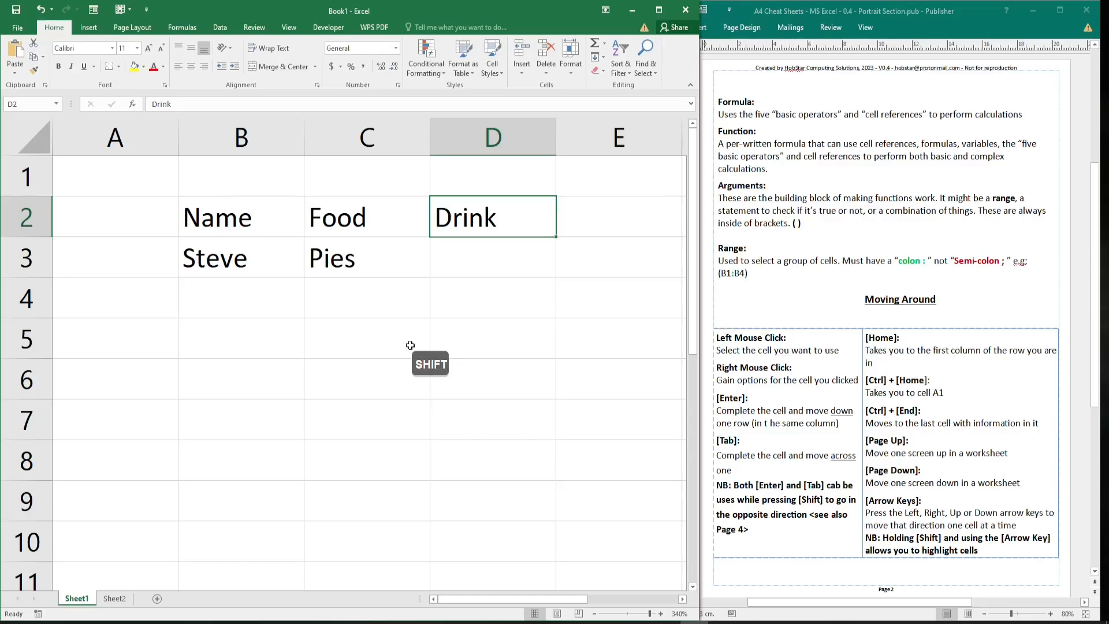
{"action": "key", "text": "Down"}
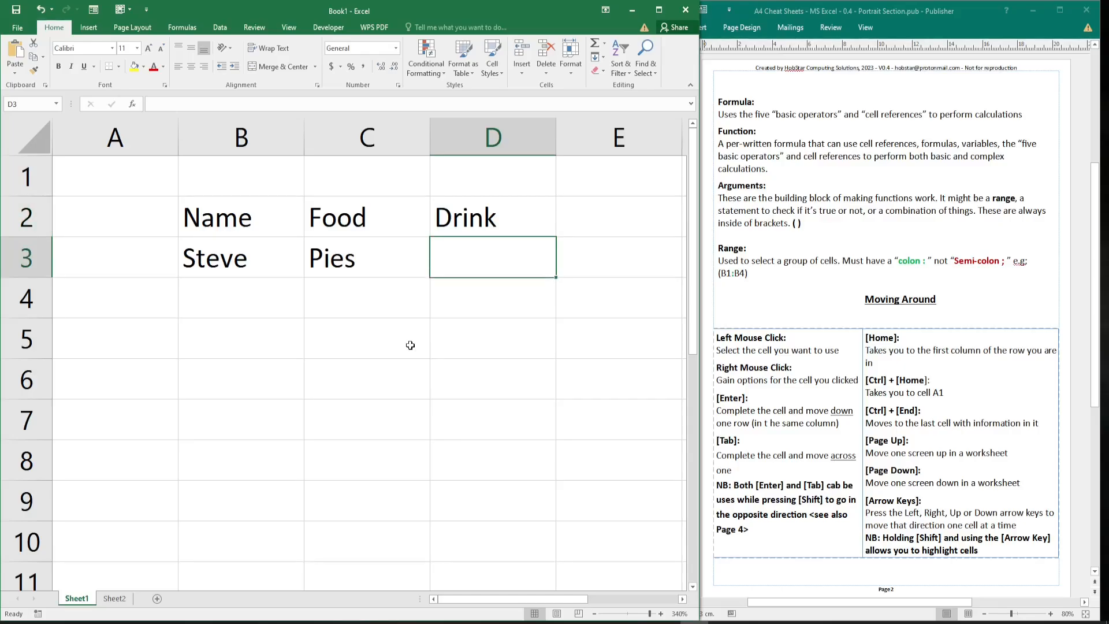
{"action": "key", "text": "shift"}
{"action": "key", "text": "shift+Return"}
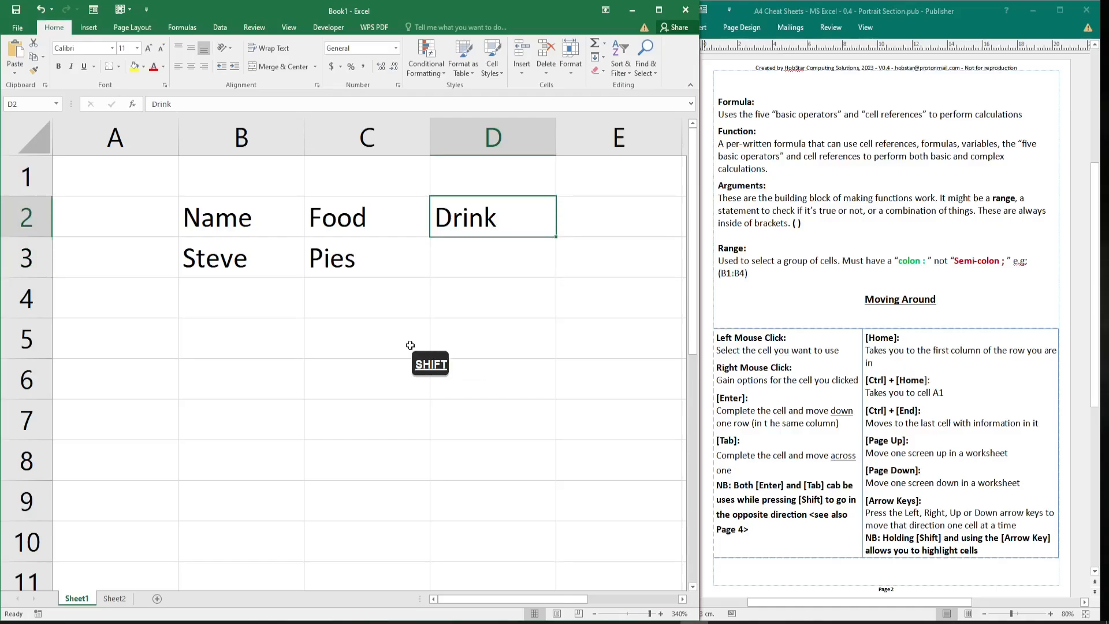
{"action": "key", "text": "shift+Tab"}
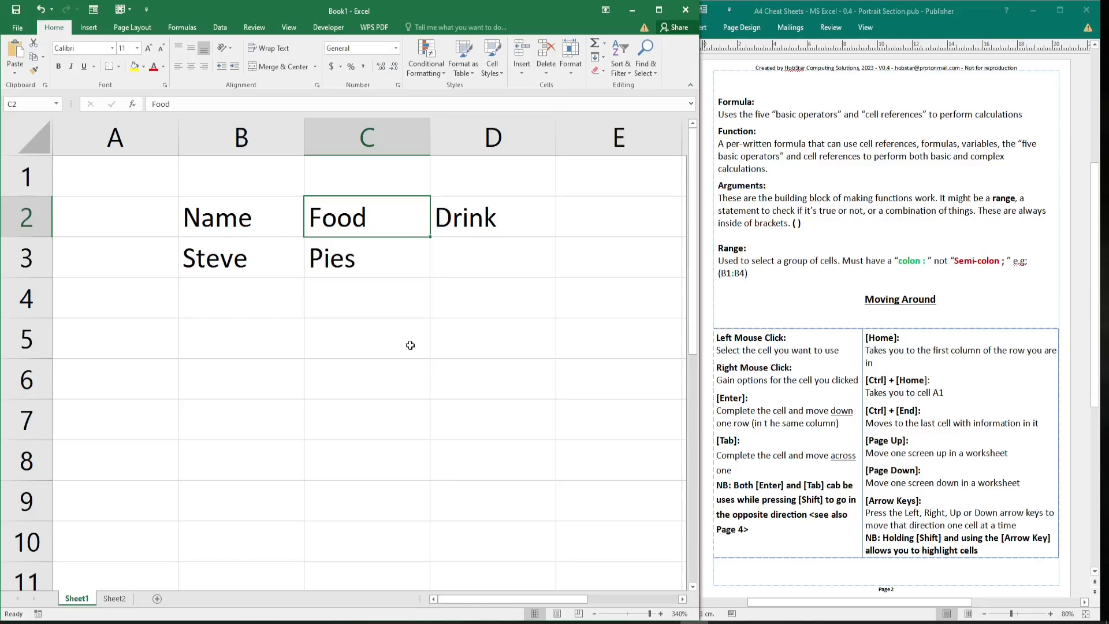
{"action": "key", "text": "Tab"}
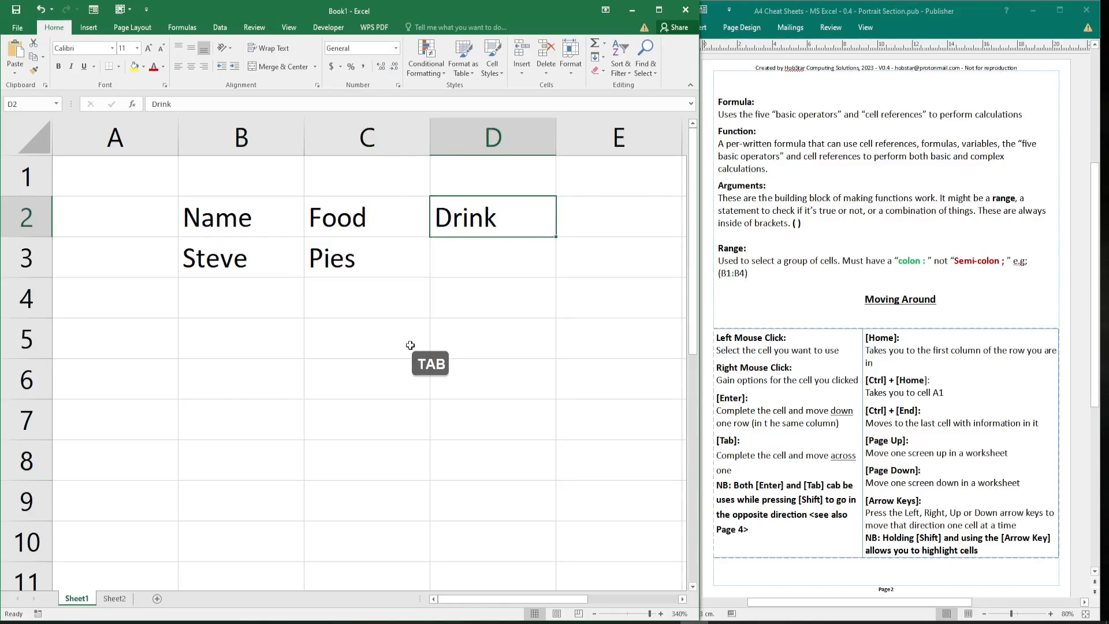
{"action": "key", "text": "shift+Tab"}
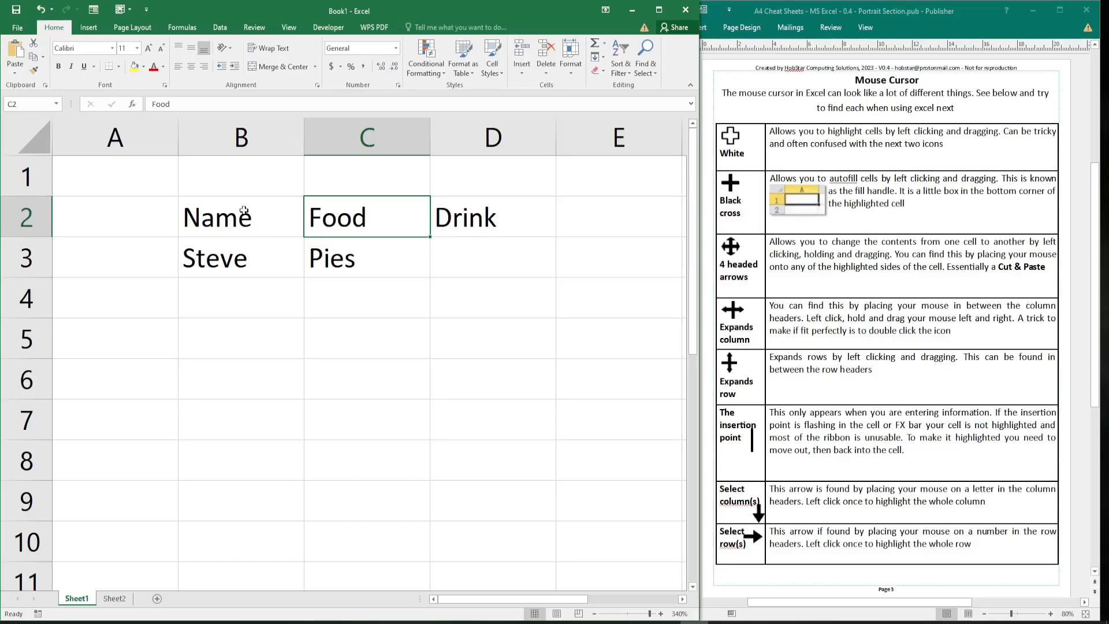
- Highlight the ranges B2:D2 and B3:C3, and select single cells around the data, ending at E2
{"action": "left_click_drag", "start_coordinate": [244, 211], "coordinate": [461, 208]}
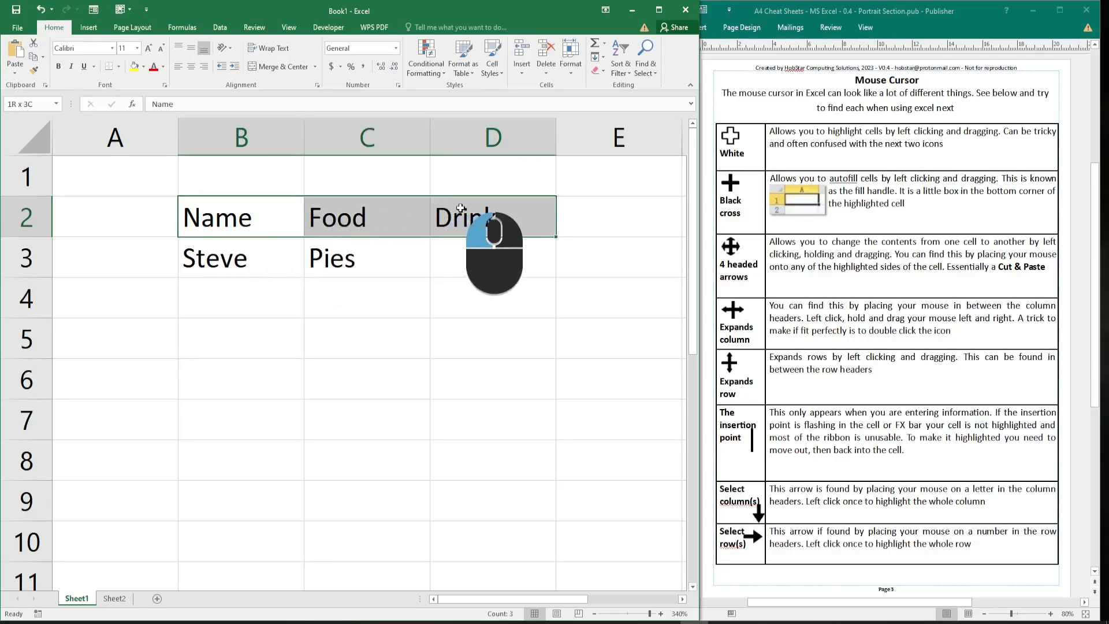
{"action": "left_click_drag", "start_coordinate": [197, 265], "coordinate": [344, 258]}
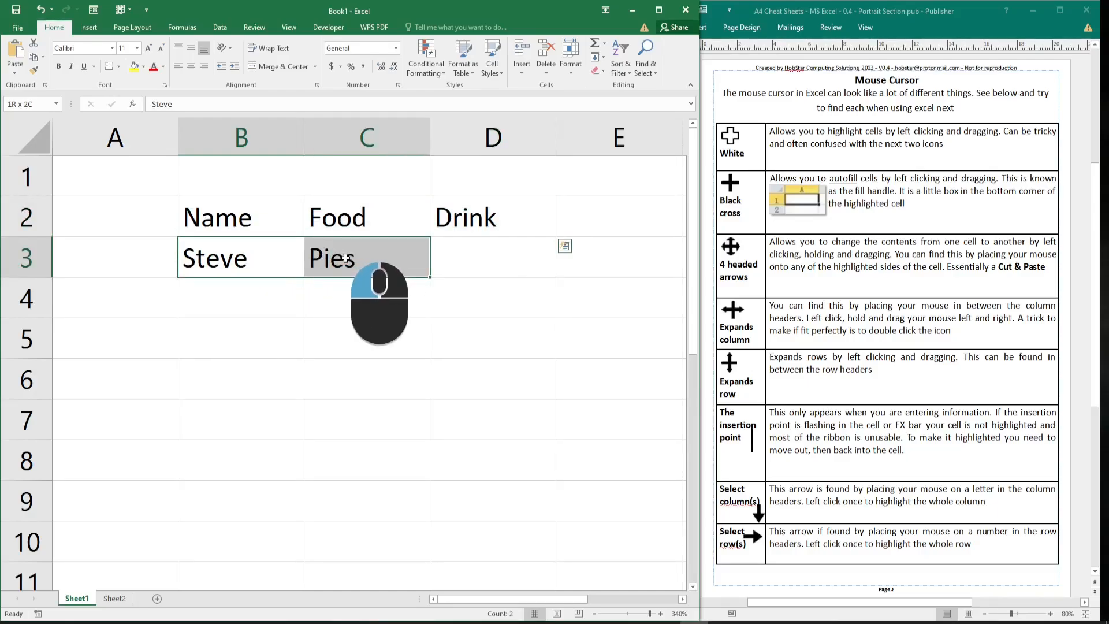
{"action": "left_click", "coordinate": [138, 264]}
{"action": "left_click", "coordinate": [372, 303]}
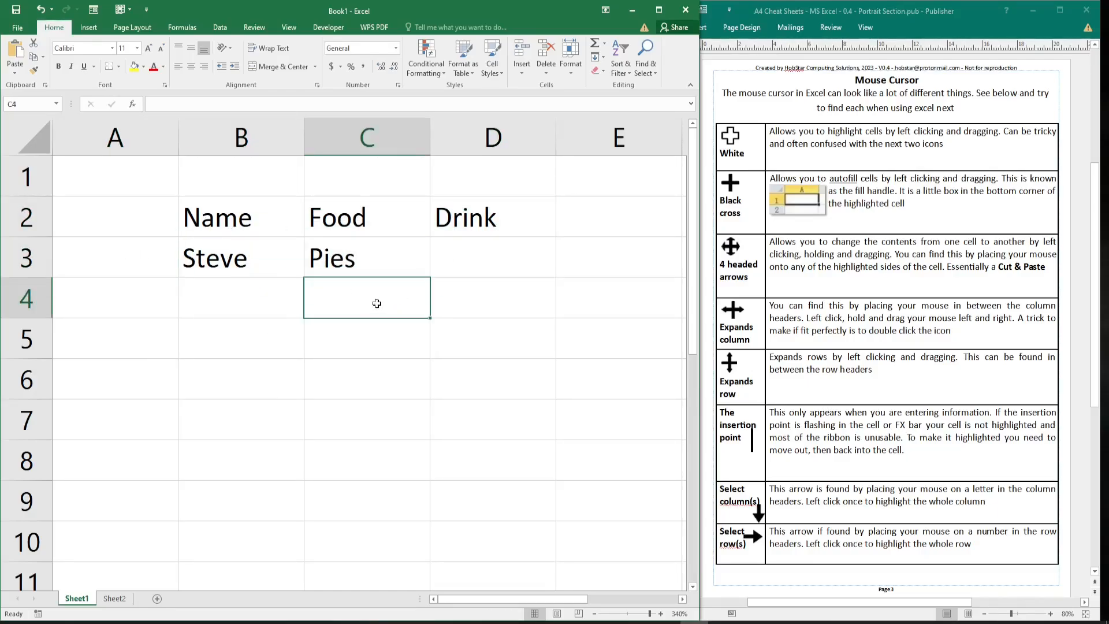
{"action": "left_click", "coordinate": [485, 297]}
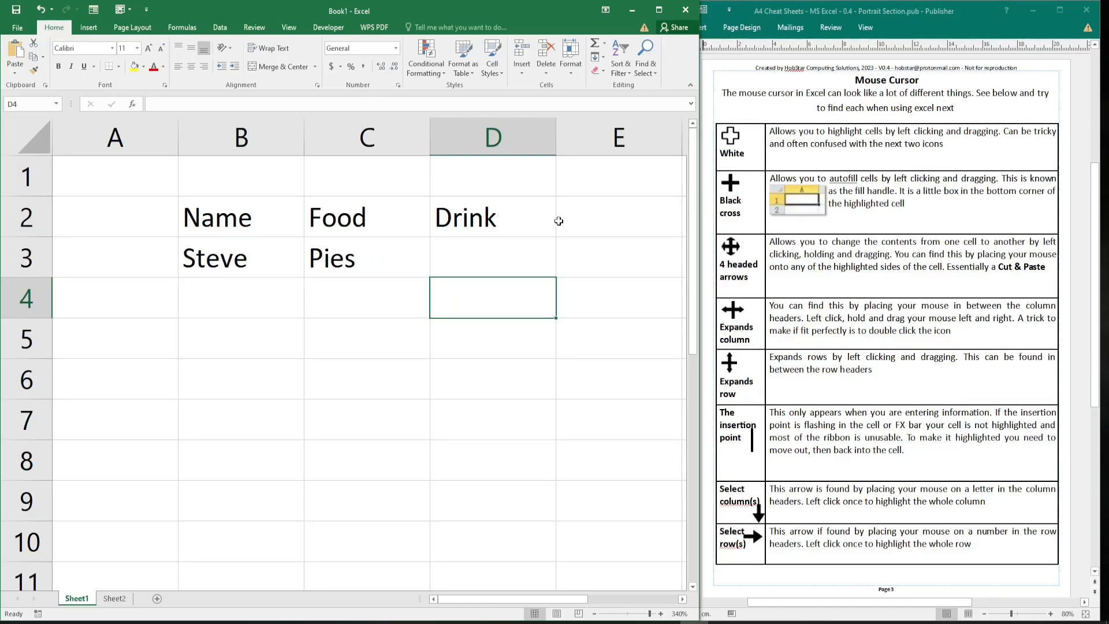
{"action": "left_click", "coordinate": [598, 223]}
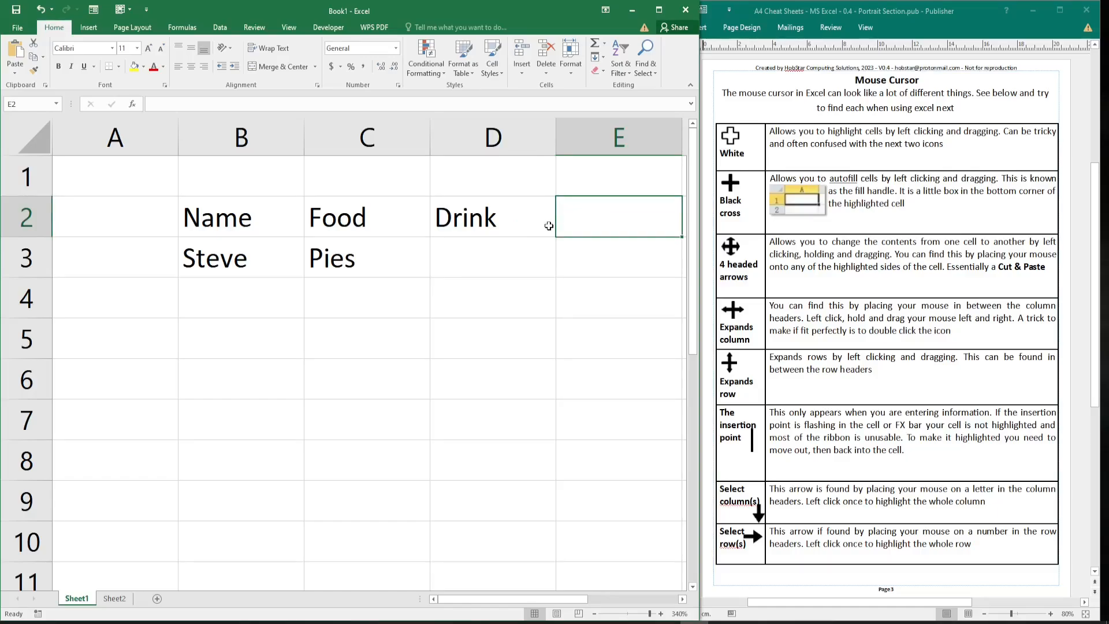
- Enter Monday in cell A5
{"action": "left_click", "coordinate": [133, 341]}
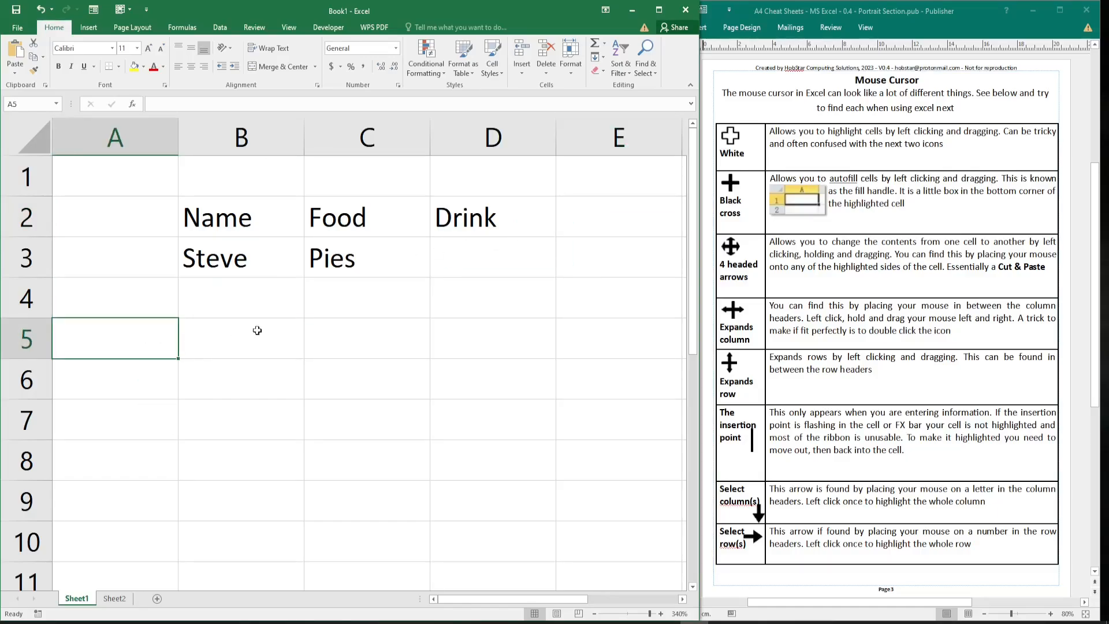
{"action": "type", "text": "Mon"}
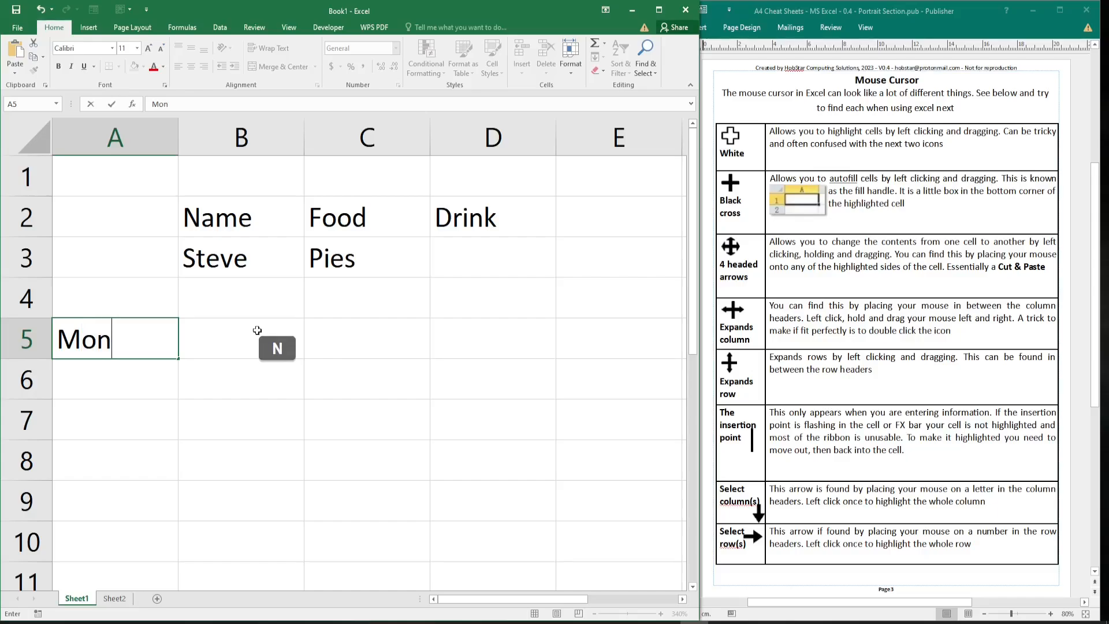
{"action": "type", "text": "day"}
{"action": "key", "text": "Return"}
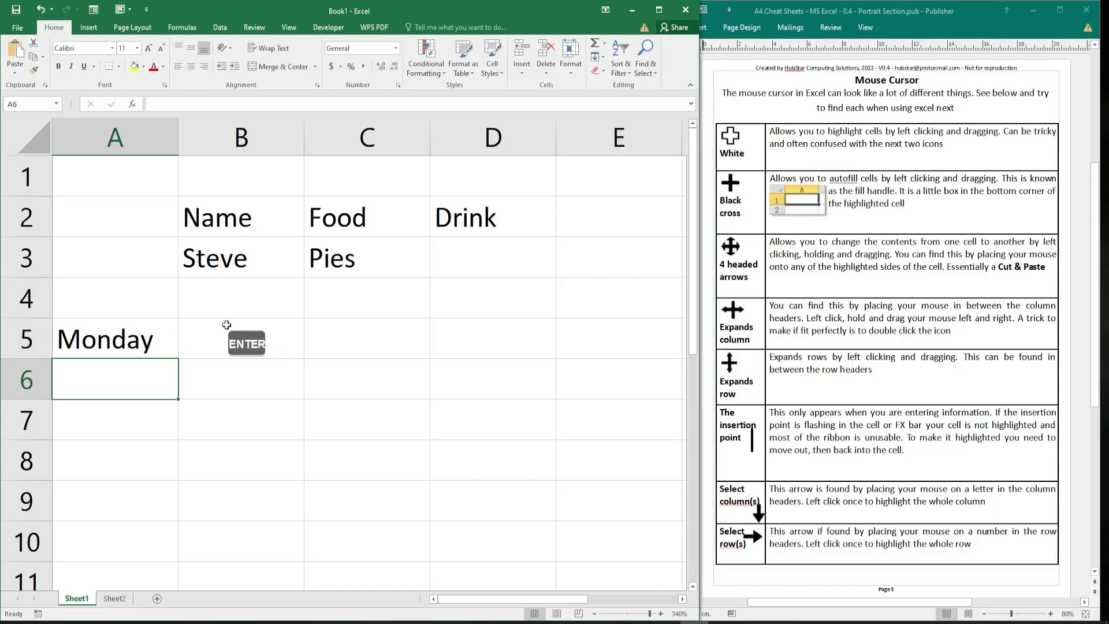
- Autofill the weekdays from Monday in A5 down to Friday in A9
{"action": "left_click", "coordinate": [164, 343]}
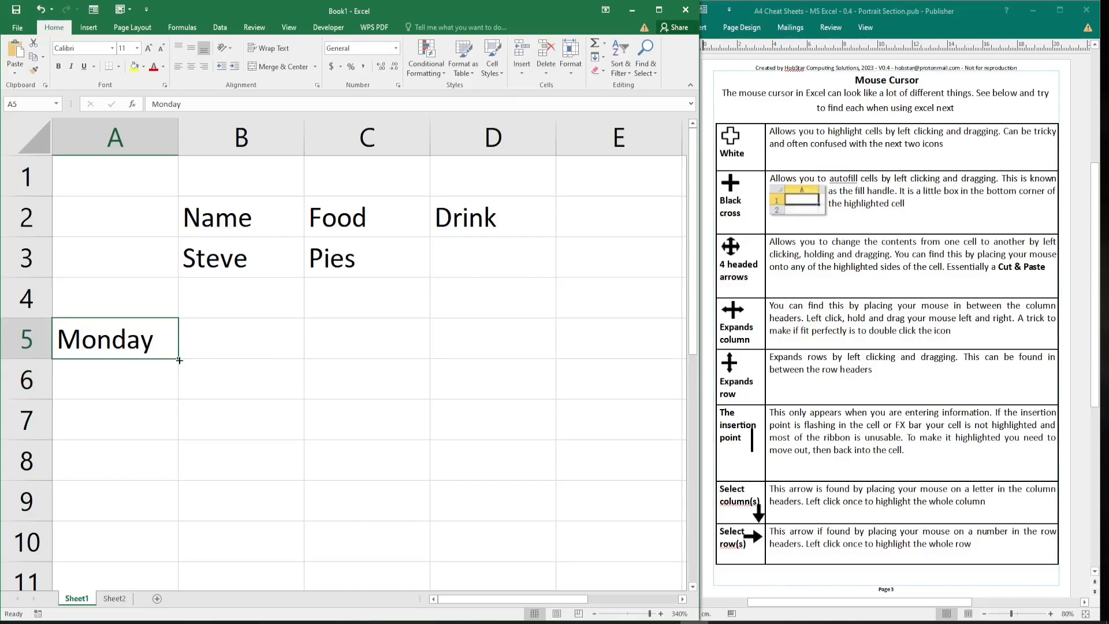
{"action": "left_click_drag", "start_coordinate": [179, 360], "coordinate": [168, 514]}
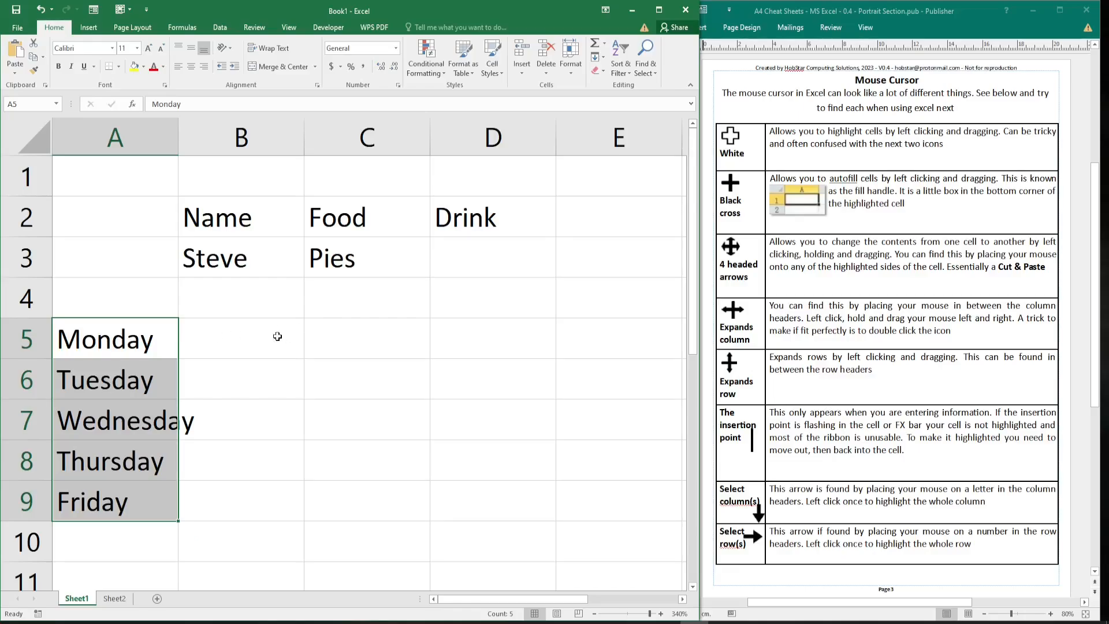
{"action": "left_click", "coordinate": [295, 333]}
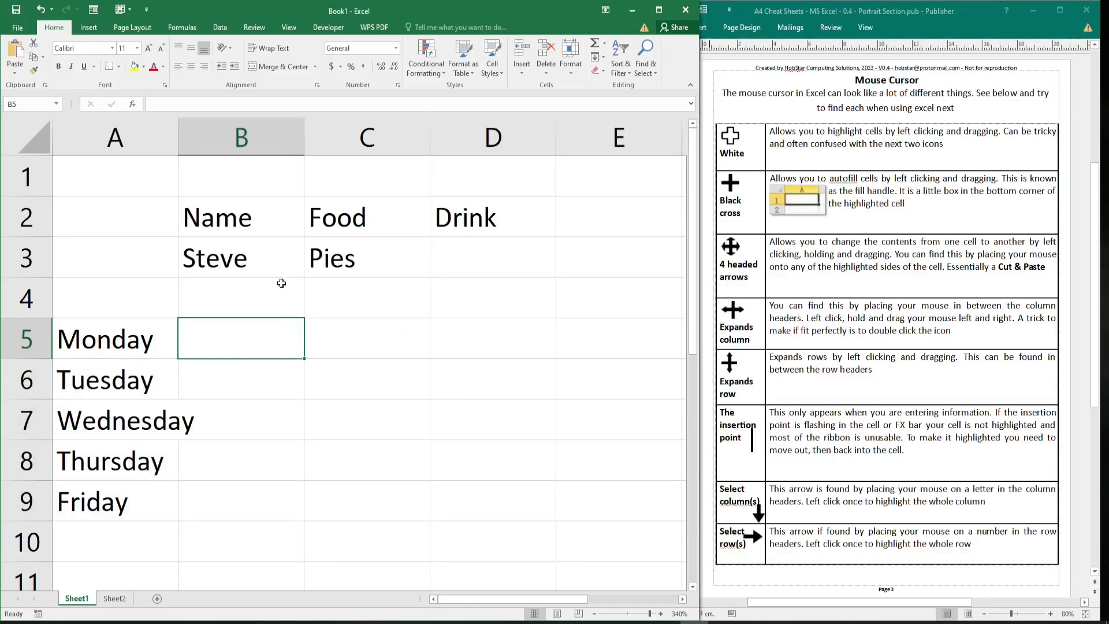
- Move the range B2:D3 to C5:E6 without replacing the weekdays, and move it back to B2:D3
{"action": "left_click_drag", "start_coordinate": [218, 209], "coordinate": [441, 239]}
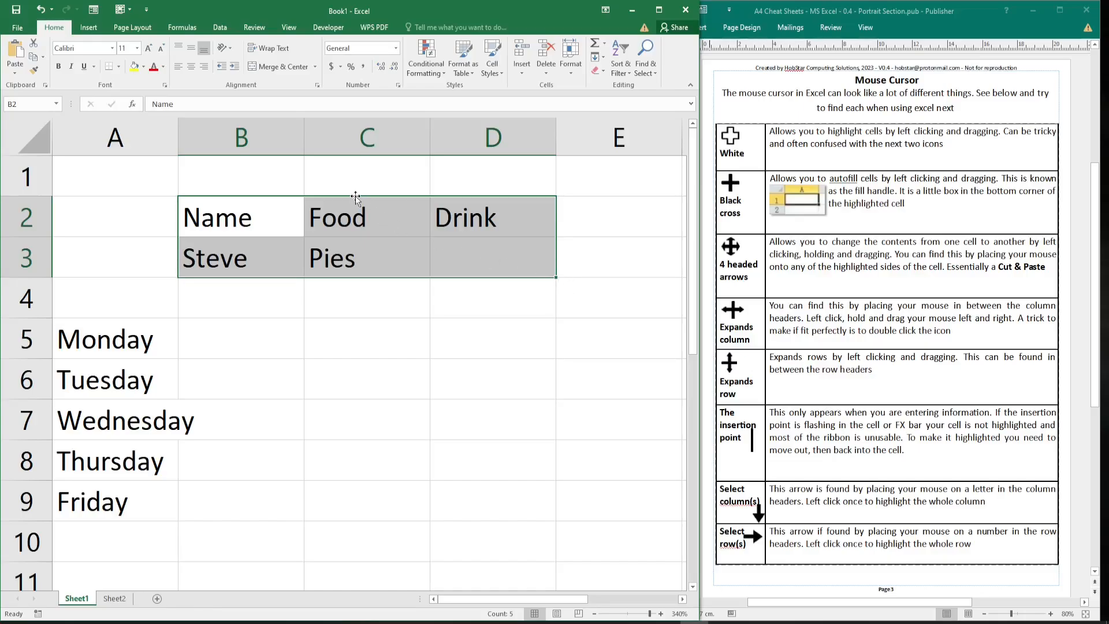
{"action": "left_click_drag", "start_coordinate": [358, 194], "coordinate": [292, 349]}
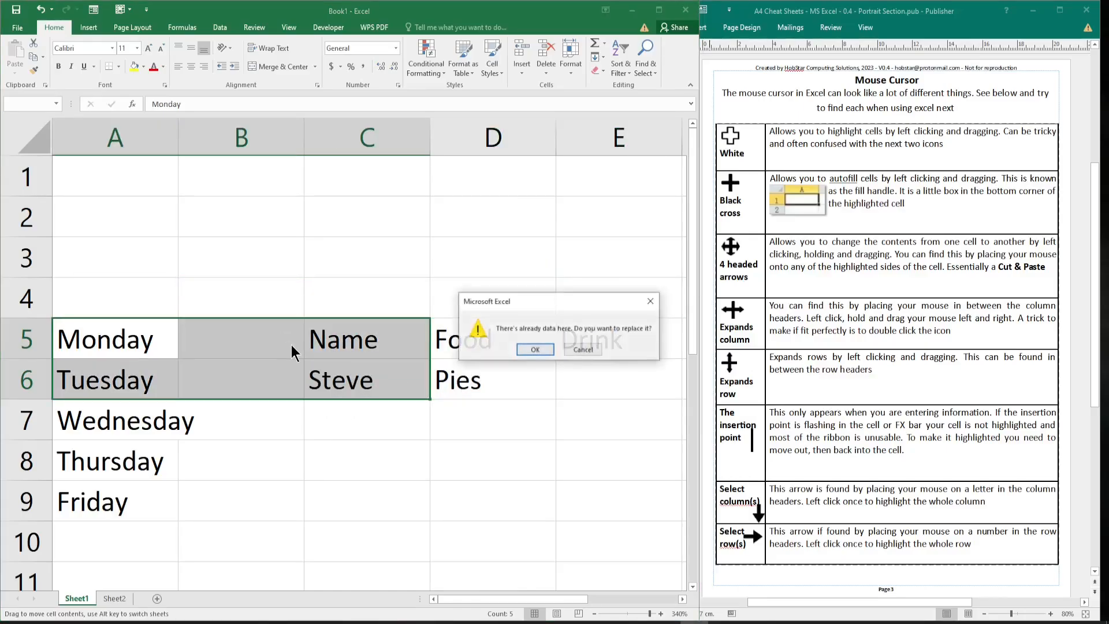
{"action": "left_click", "coordinate": [583, 352]}
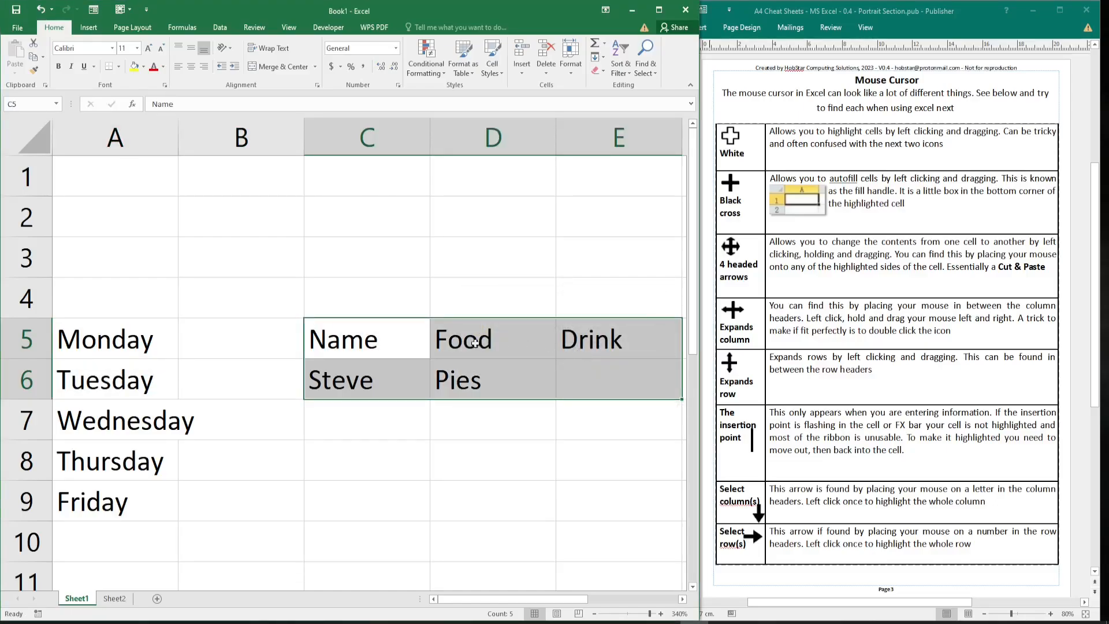
{"action": "left_click_drag", "start_coordinate": [408, 321], "coordinate": [272, 219]}
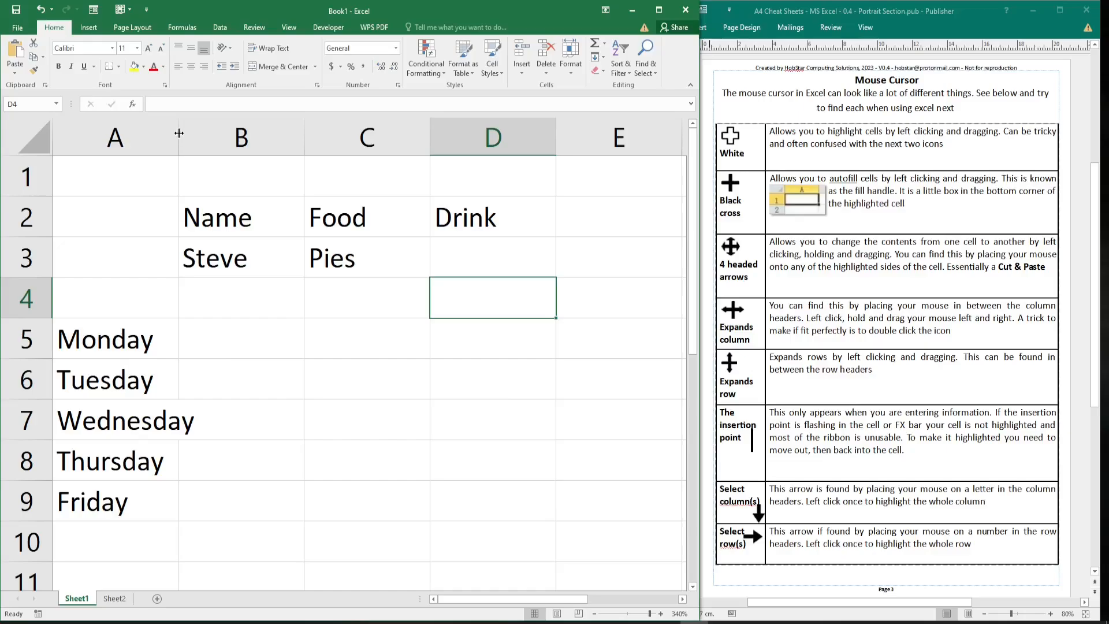
- Widen column A slightly, autofit it to its longest weekday, and make row 1 slightly shorter
{"action": "mouse_move", "coordinate": [177, 133]}
{"action": "left_mouse_down"}
{"action": "mouse_move", "coordinate": [214, 134]}
{"action": "mouse_move", "coordinate": [181, 134]}
{"action": "left_mouse_up"}
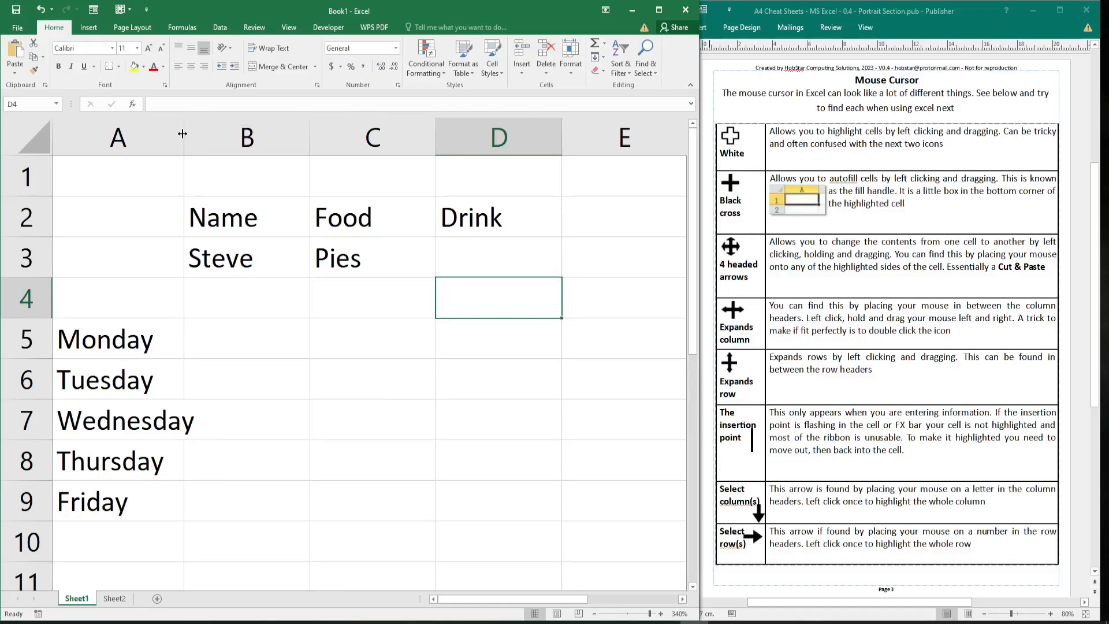
{"action": "double_click", "coordinate": [182, 133]}
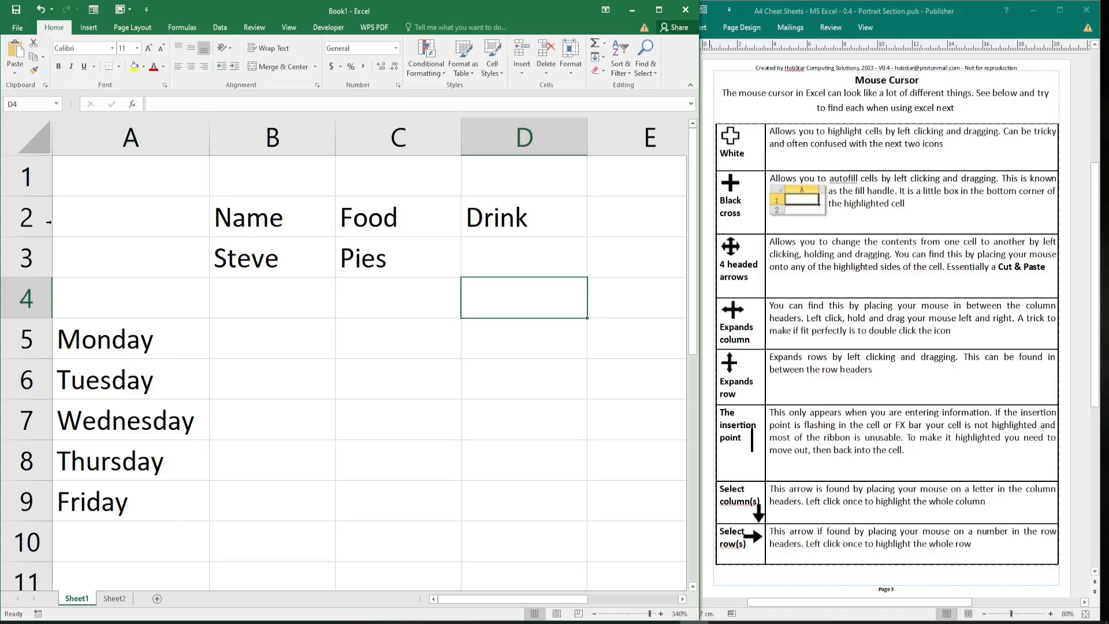
{"action": "left_click_drag", "start_coordinate": [33, 197], "coordinate": [32, 195]}
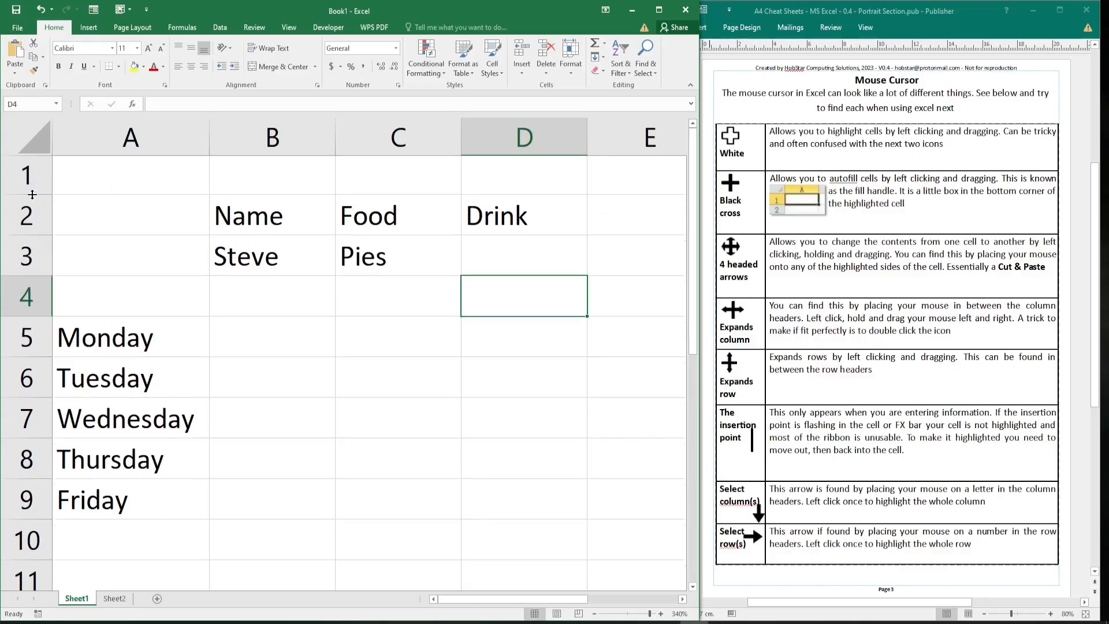
- Enter a first name in cell B4 of the Name column and reselect that cell
{"action": "left_click", "coordinate": [266, 303]}
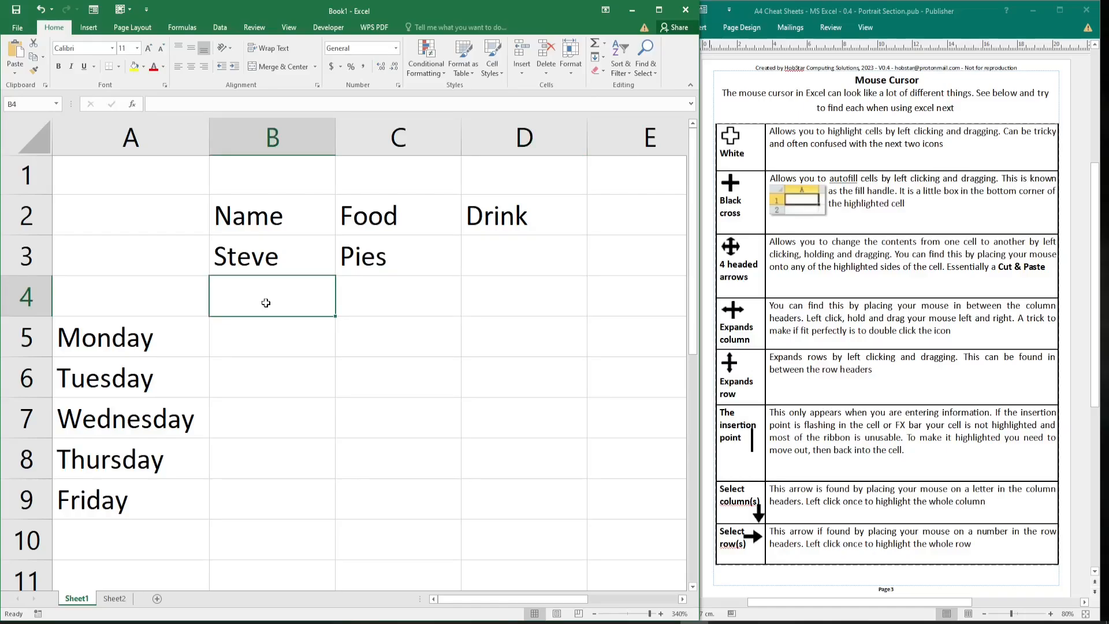
{"action": "type", "text": "Mary"}
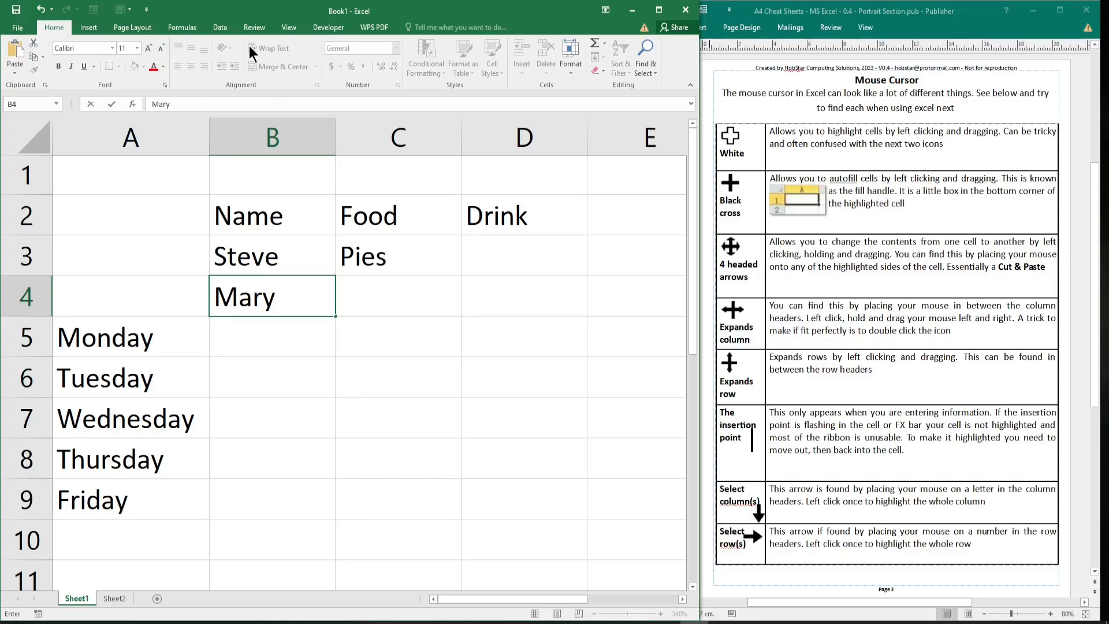
{"action": "left_click", "coordinate": [274, 43]}
{"action": "left_click", "coordinate": [390, 68]}
{"action": "key", "text": "Return"}
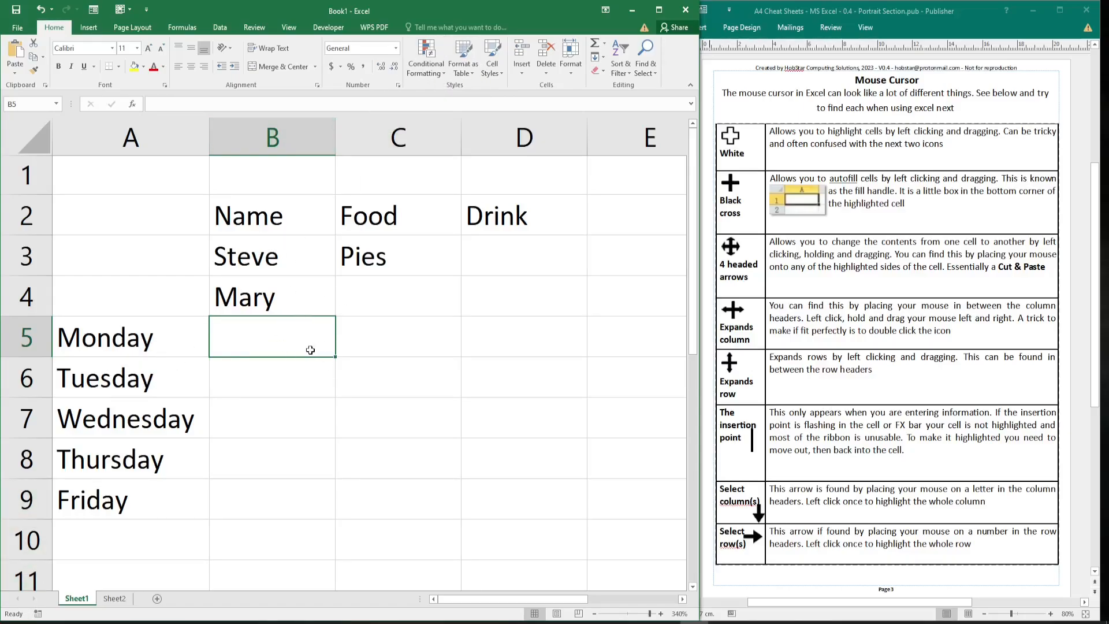
{"action": "left_click", "coordinate": [291, 291]}
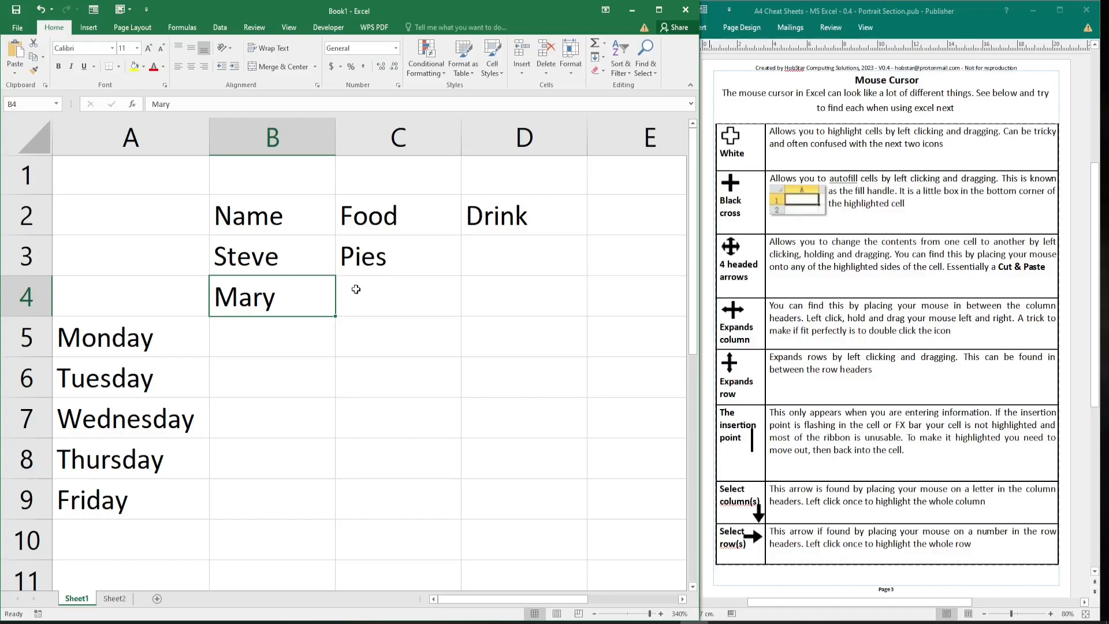
- Enter Chips in cell C4 of the Food column and reselect that cell
{"action": "left_click", "coordinate": [396, 296]}
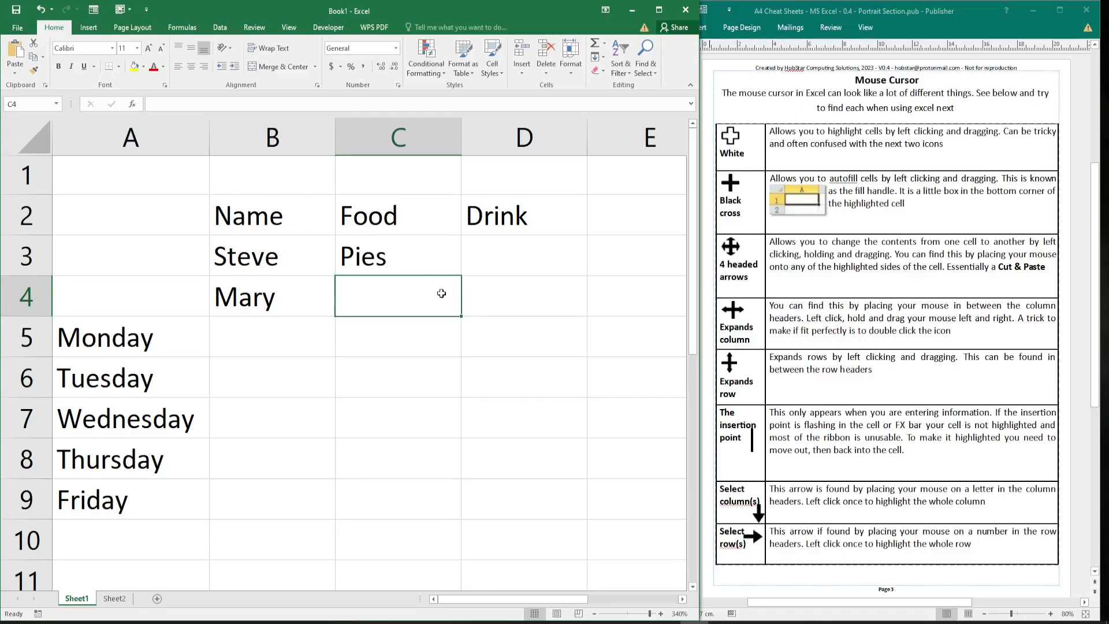
{"action": "type", "text": "C"}
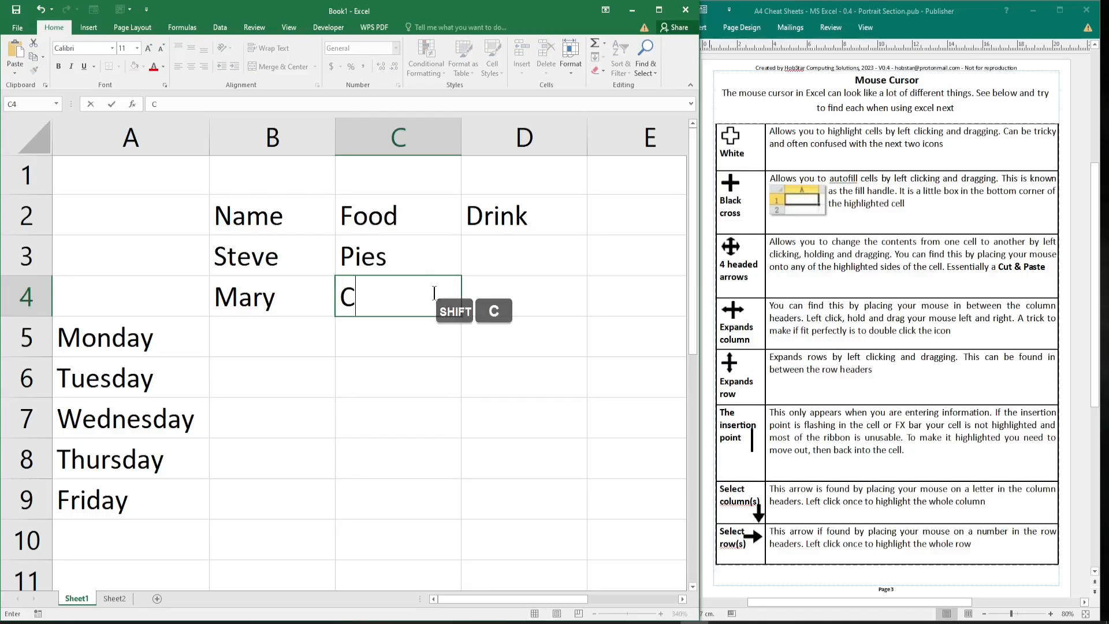
{"action": "type", "text": "hips"}
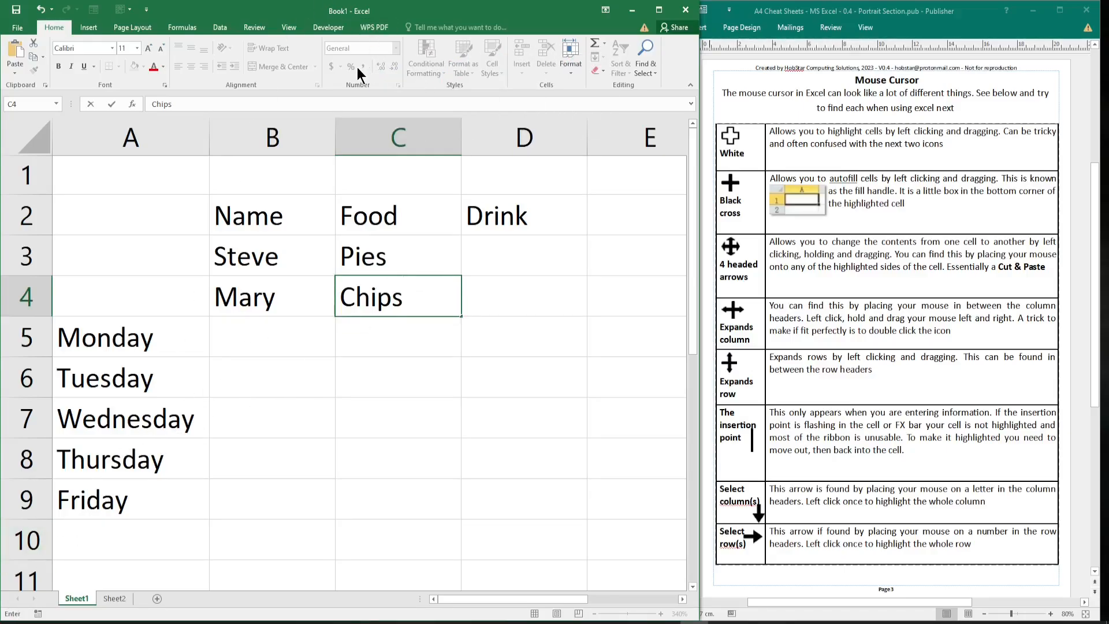
{"action": "key", "text": "Return"}
{"action": "key", "text": "Up"}
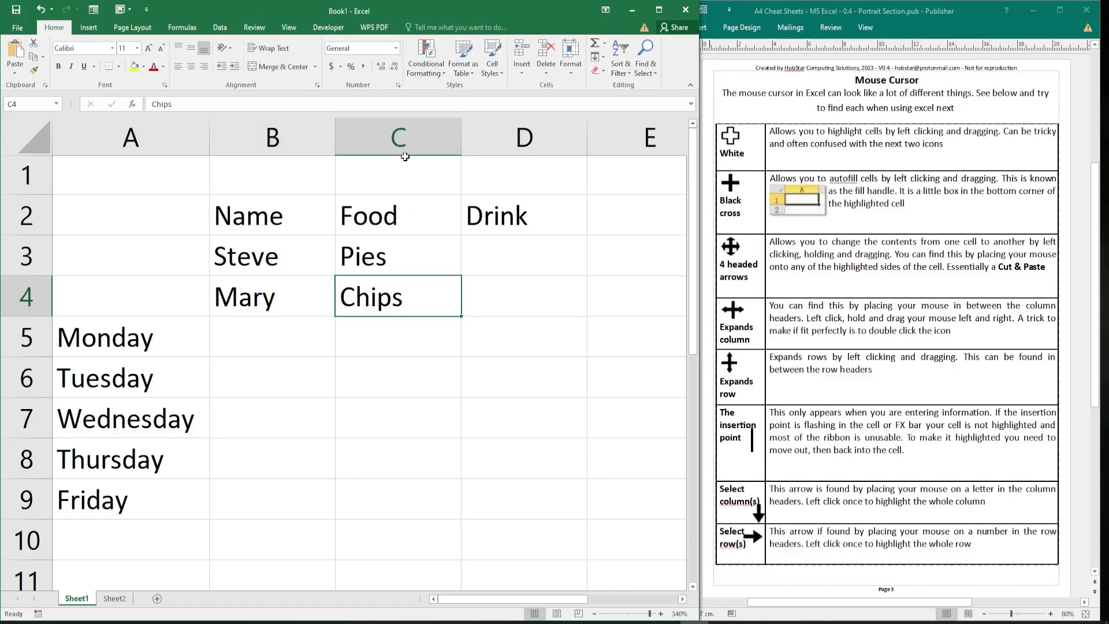
- Select the whole of column C, the whole of row 2, and finally the single cell C5
{"action": "left_click", "coordinate": [411, 129]}
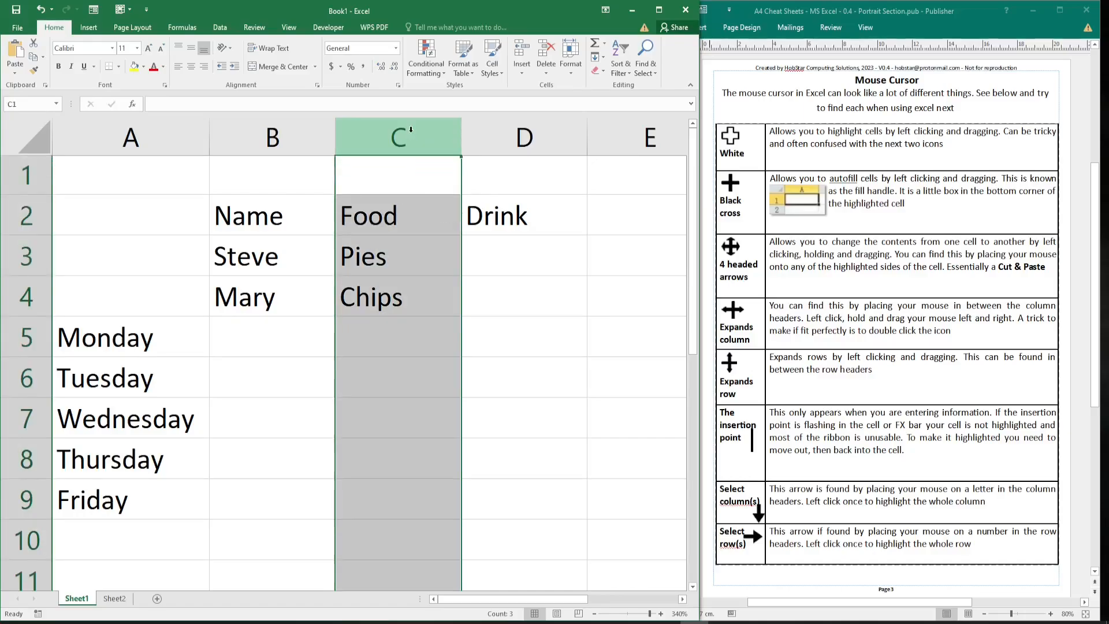
{"action": "left_click", "coordinate": [21, 215]}
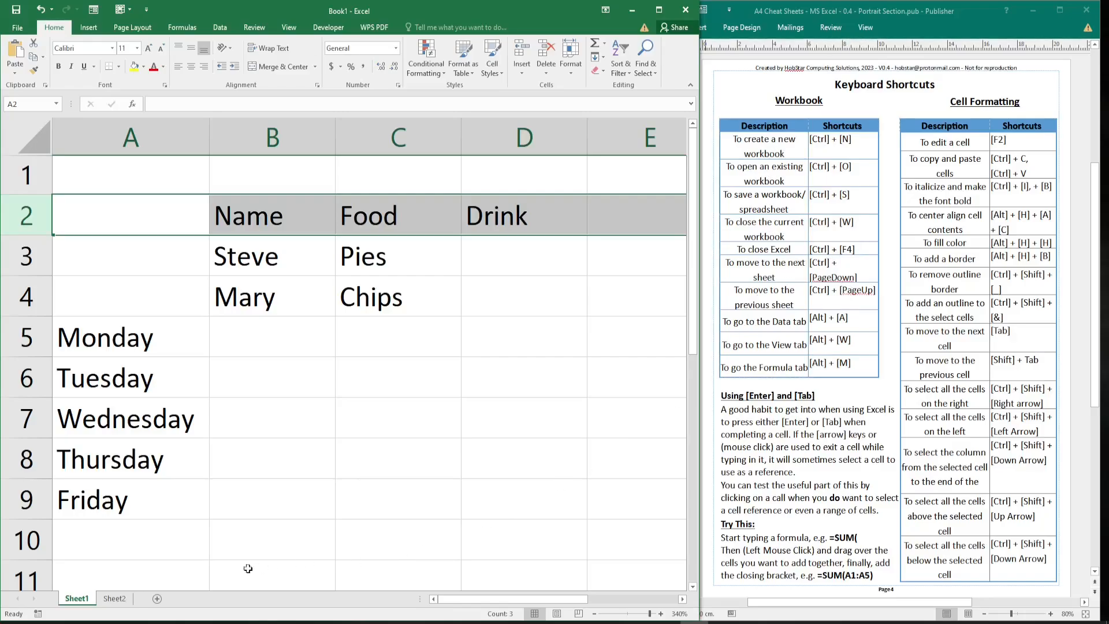
{"action": "left_click", "coordinate": [402, 348]}
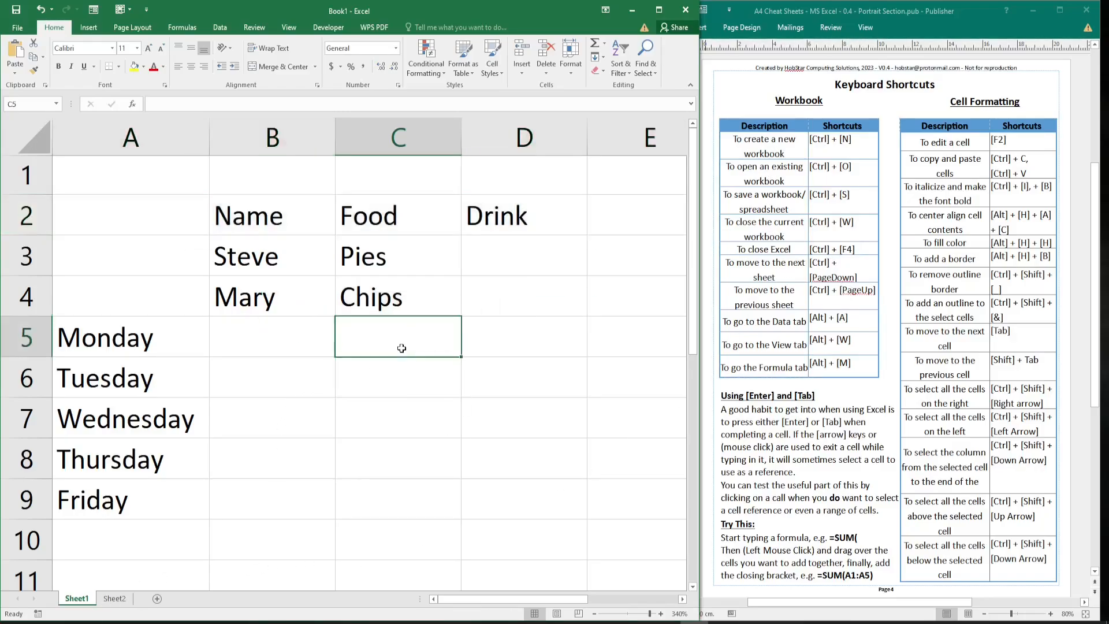
- Switch to Sheet2 and back to Sheet1, and place the cursor at the edit-cell shortcut in the Publisher cheat sheet
{"action": "key", "text": "ctrl+Page_Down"}
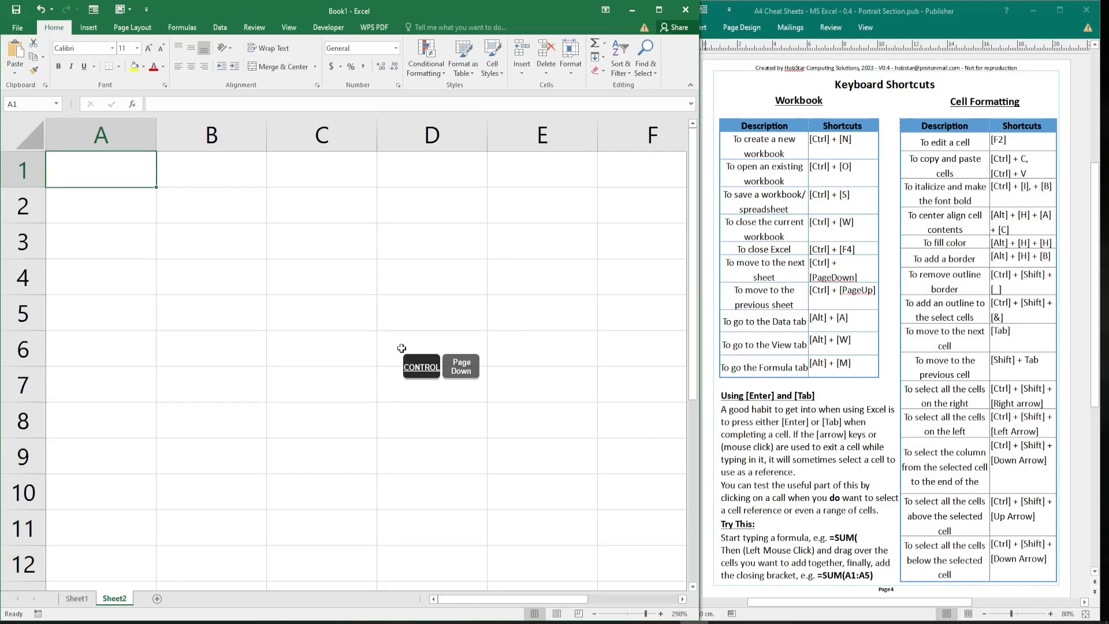
{"action": "key", "text": "ctrl+Page_Up"}
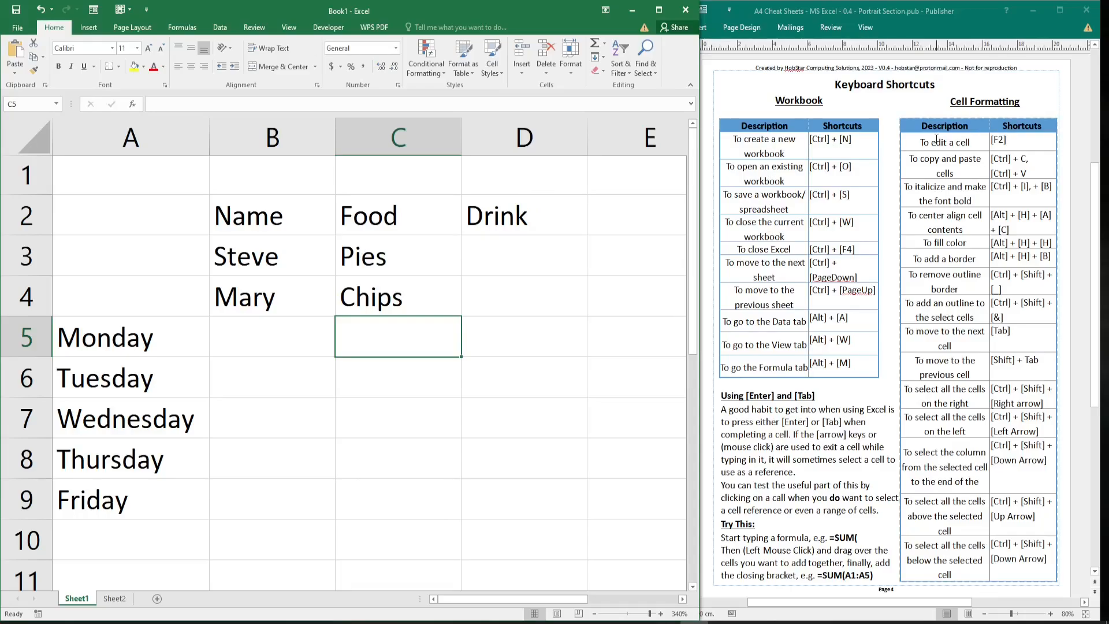
{"action": "left_click", "coordinate": [1013, 140]}
{"action": "left_click", "coordinate": [1014, 140]}
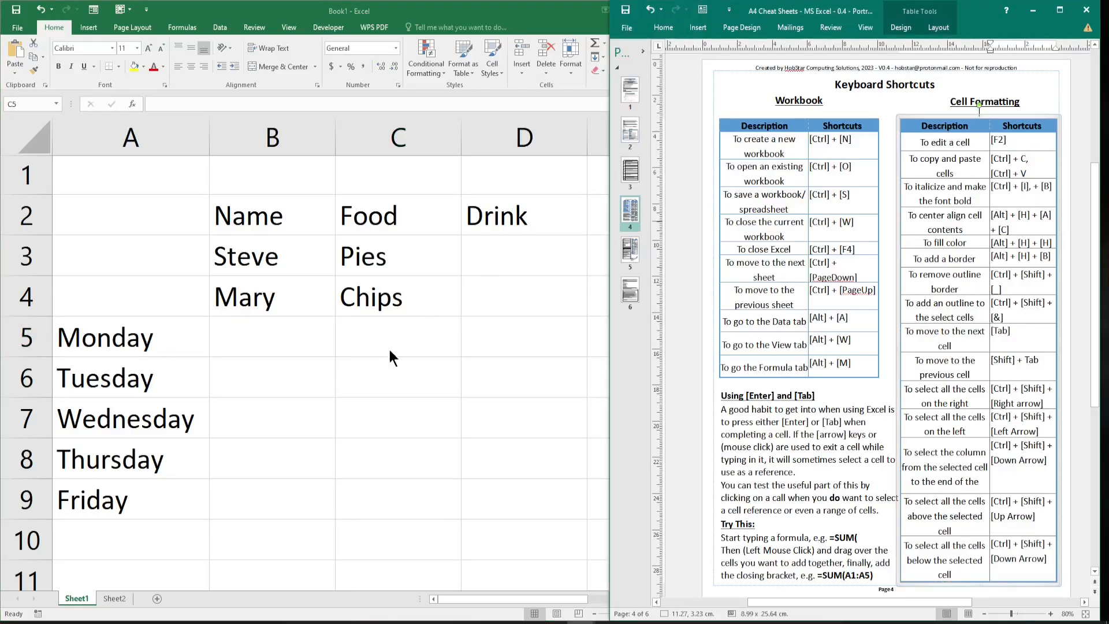
- Return to Excel and open C4 for editing twice in the cell and once in the formula bar, leaving each edit without typing
{"action": "left_click", "coordinate": [387, 297]}
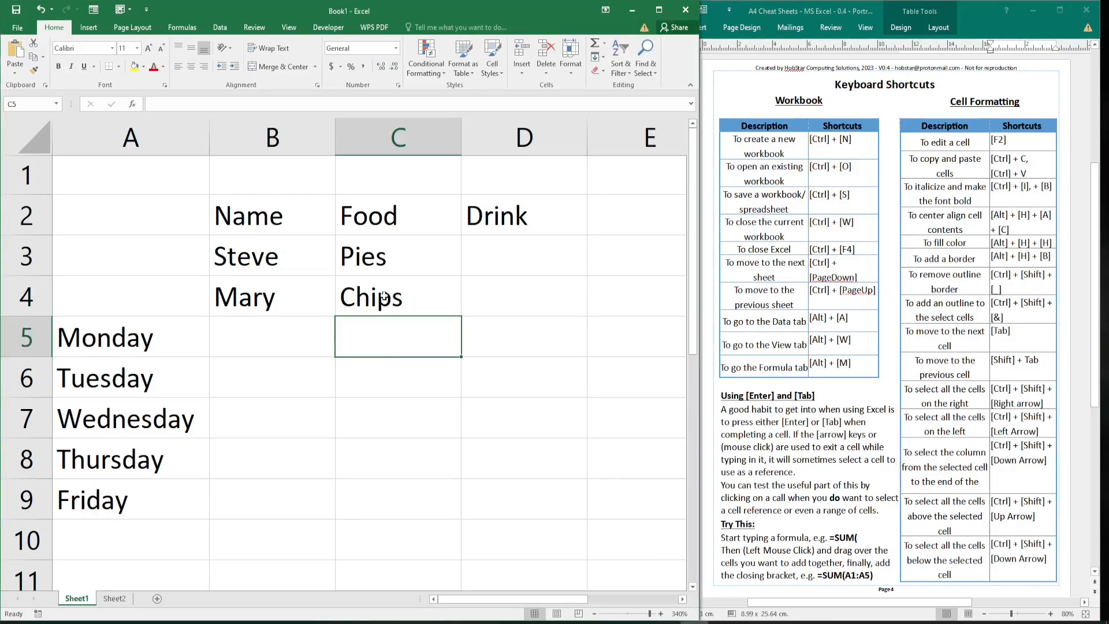
{"action": "left_click", "coordinate": [385, 295]}
{"action": "key", "text": "F2"}
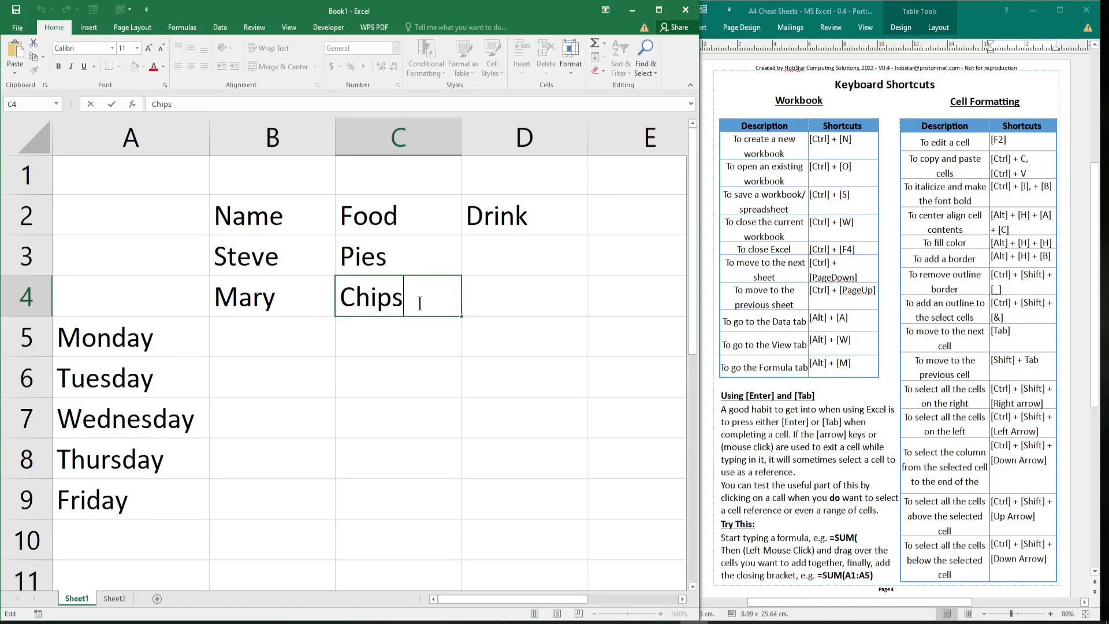
{"action": "key", "text": "Return"}
{"action": "left_click", "coordinate": [420, 303]}
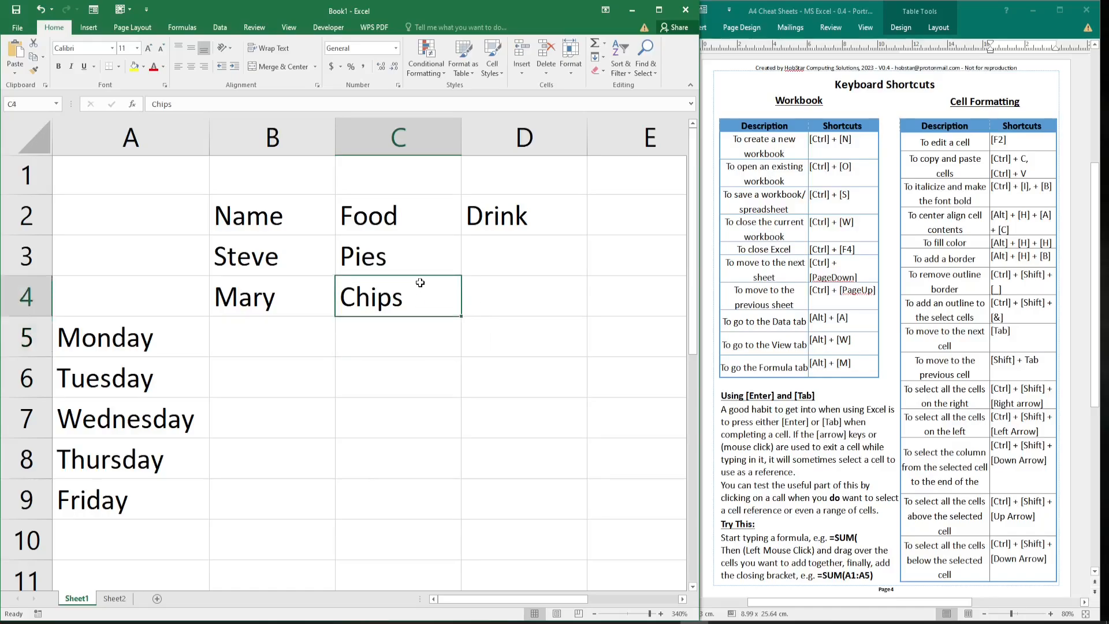
{"action": "double_click", "coordinate": [421, 295]}
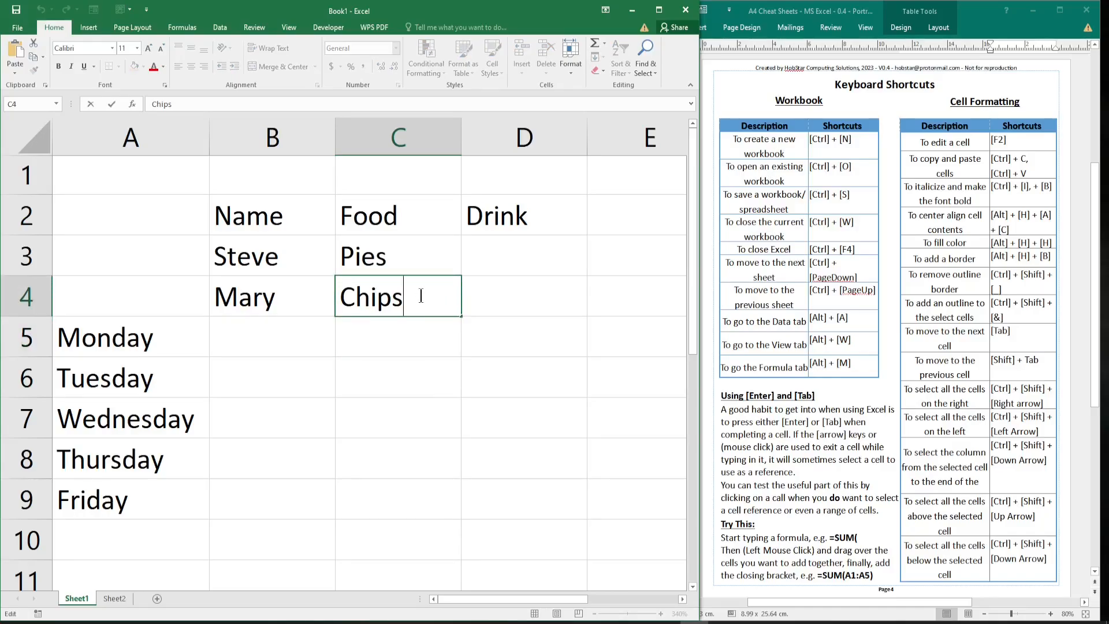
{"action": "key", "text": "Return"}
{"action": "key", "text": "Up"}
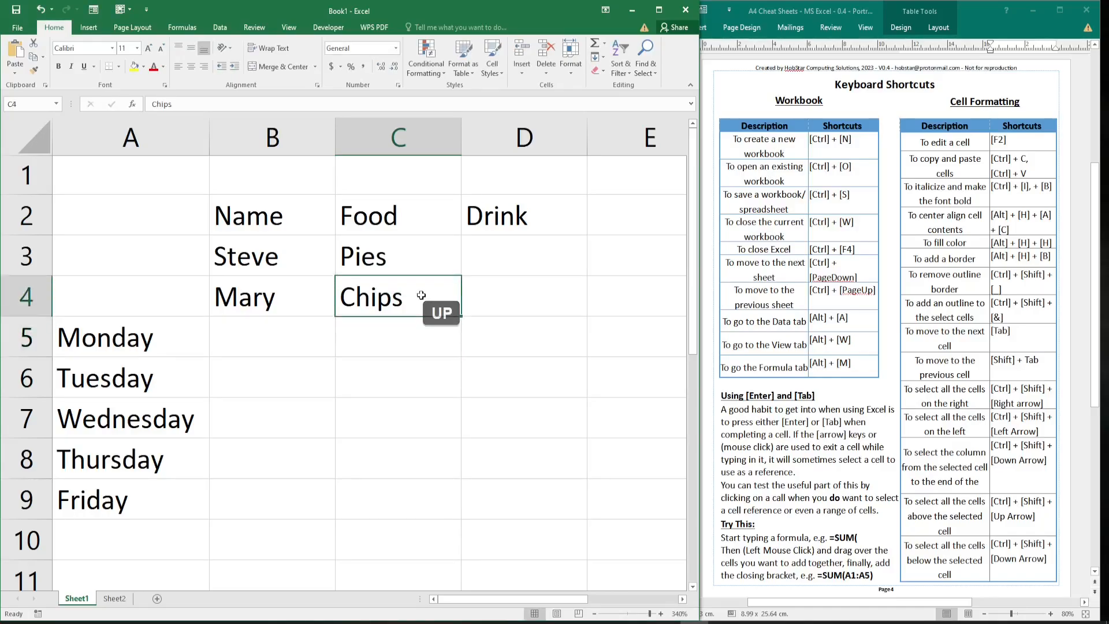
{"action": "left_click", "coordinate": [217, 103]}
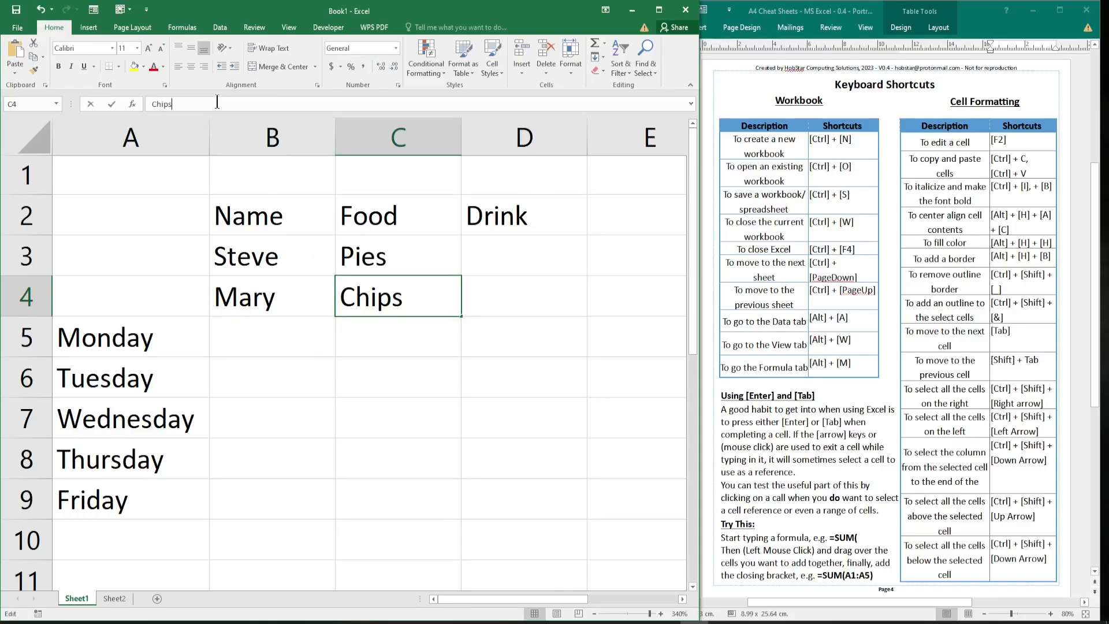
{"action": "key", "text": "Return"}
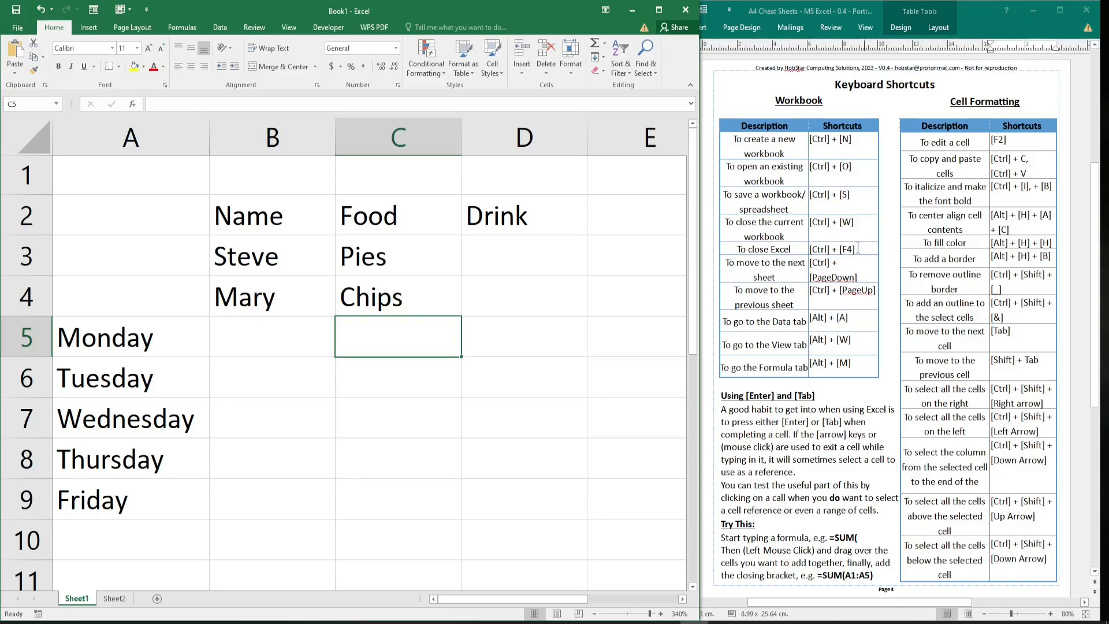
- Open the fill colour choices for the Food heading in C2 and preview a grey fill without applying it
{"action": "left_click", "coordinate": [386, 223]}
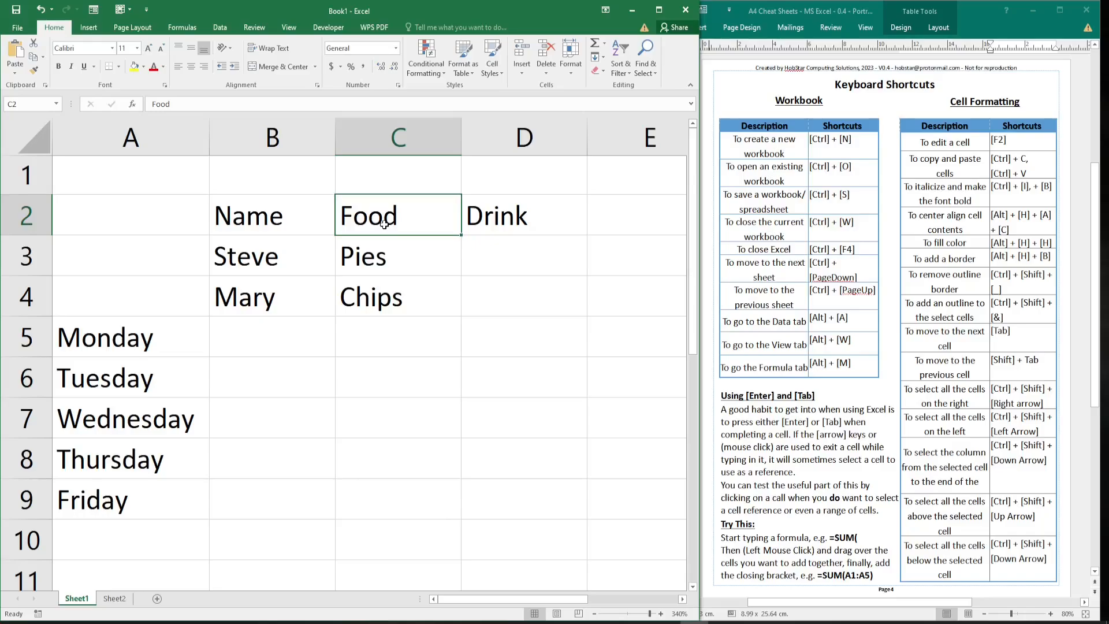
{"action": "key", "text": "alt"}
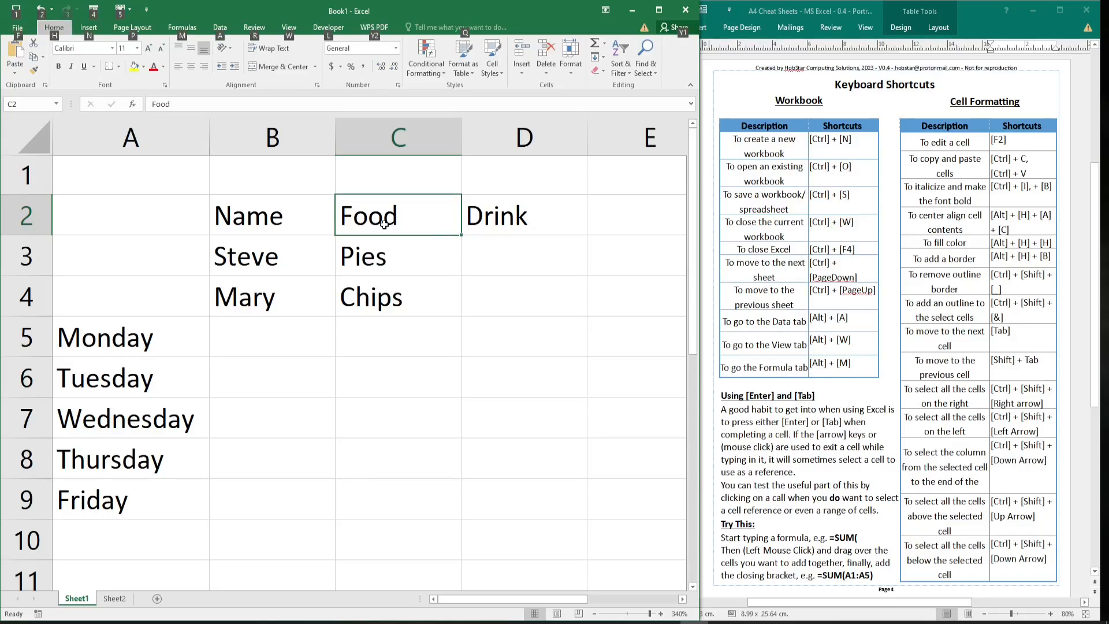
{"action": "key", "text": "h"}
{"action": "key", "text": "h"}
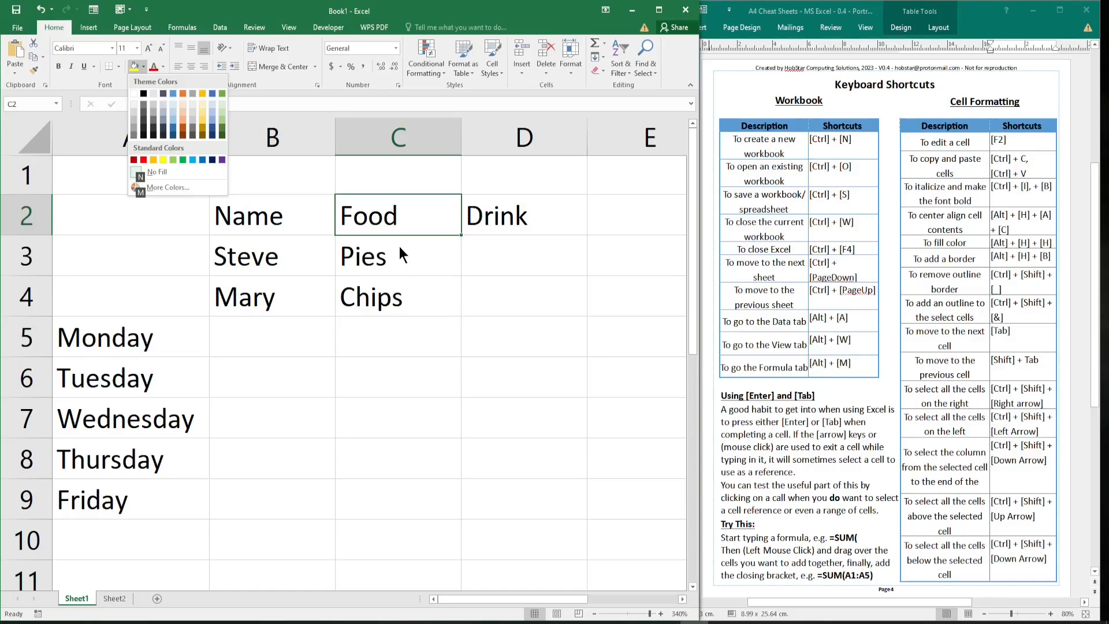
{"action": "key", "text": "Escape"}
{"action": "key", "text": "alt+h"}
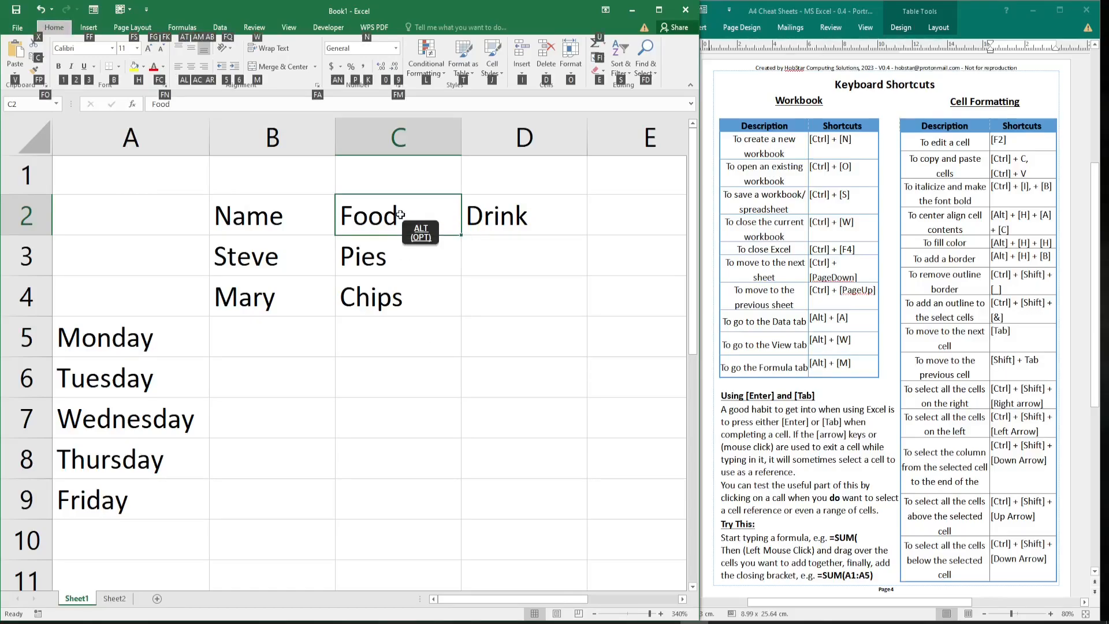
{"action": "key", "text": "h"}
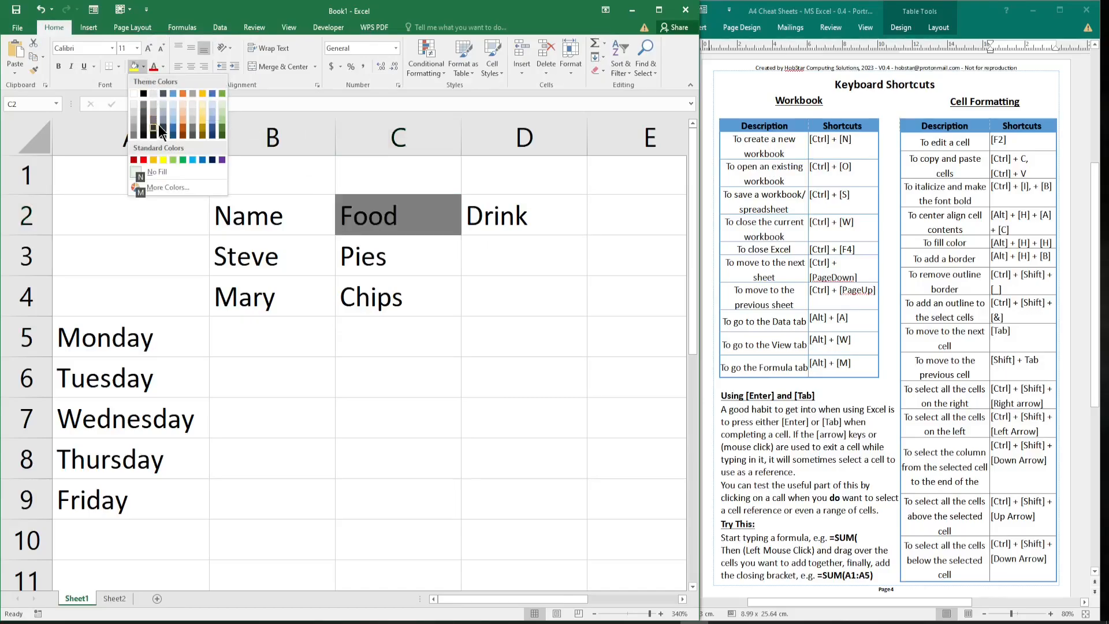
{"action": "left_click", "coordinate": [415, 238]}
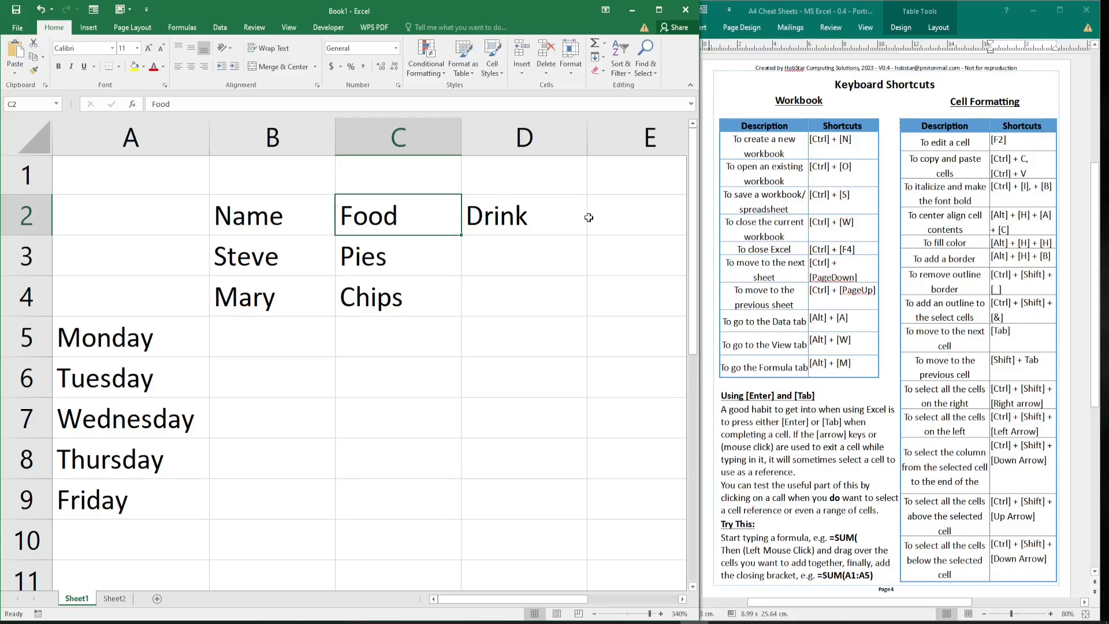
- Add the heading Fee in cell E2 and enter 10, 15 and 20 below it in E3:E5
{"action": "left_click", "coordinate": [632, 217]}
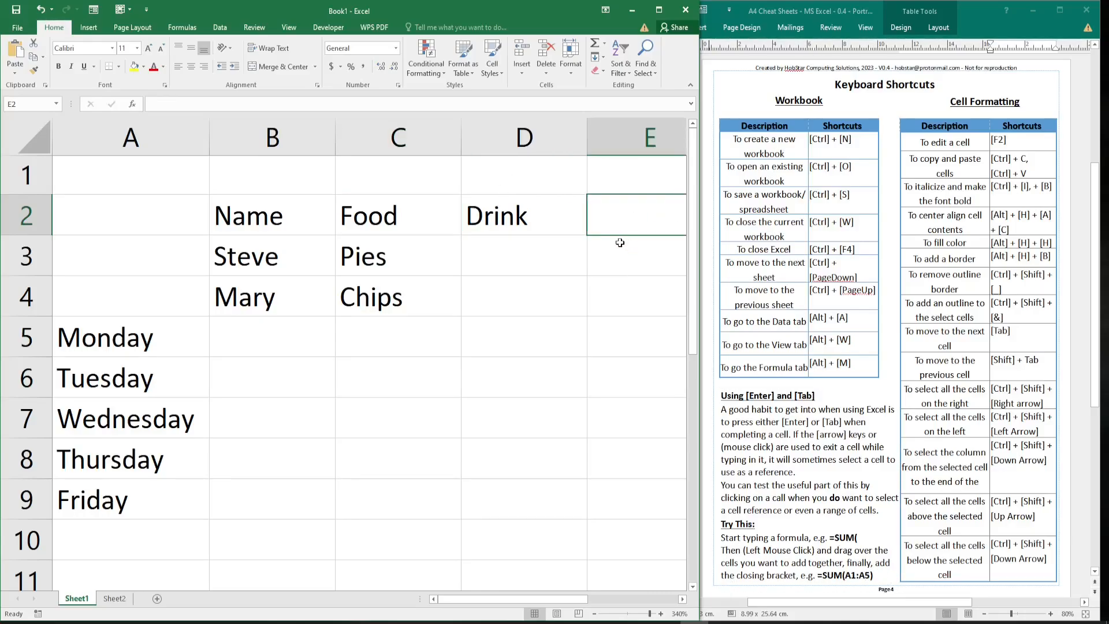
{"action": "type", "text": "Fee"}
{"action": "key", "text": "Return"}
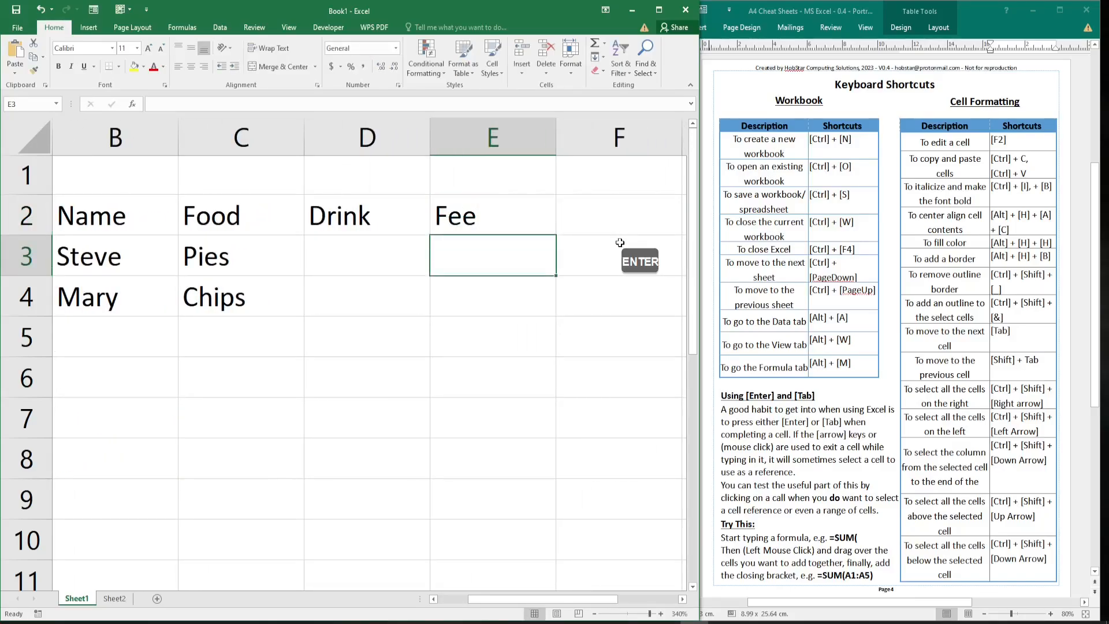
{"action": "type", "text": "10"}
{"action": "key", "text": "Return"}
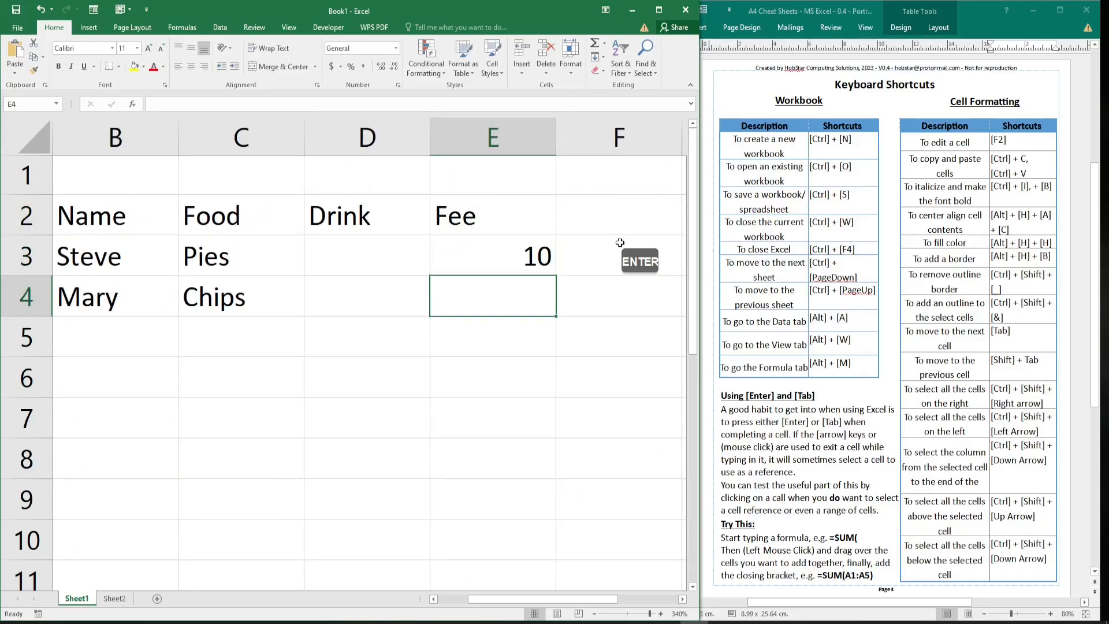
{"action": "type", "text": "15"}
{"action": "key", "text": "Return"}
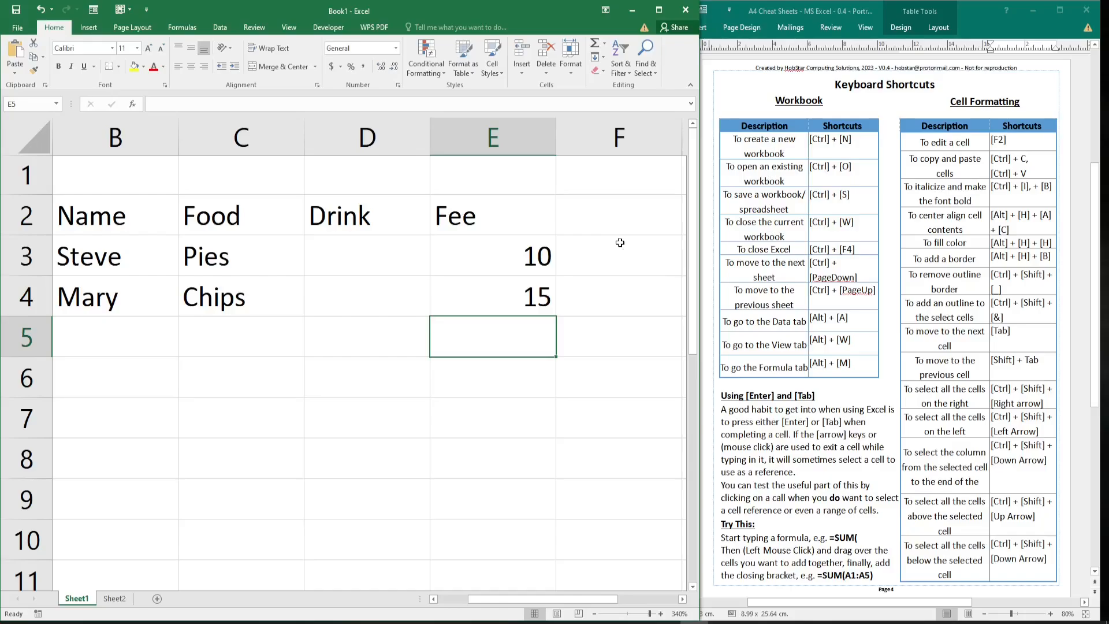
{"action": "type", "text": "20"}
{"action": "key", "text": "Return"}
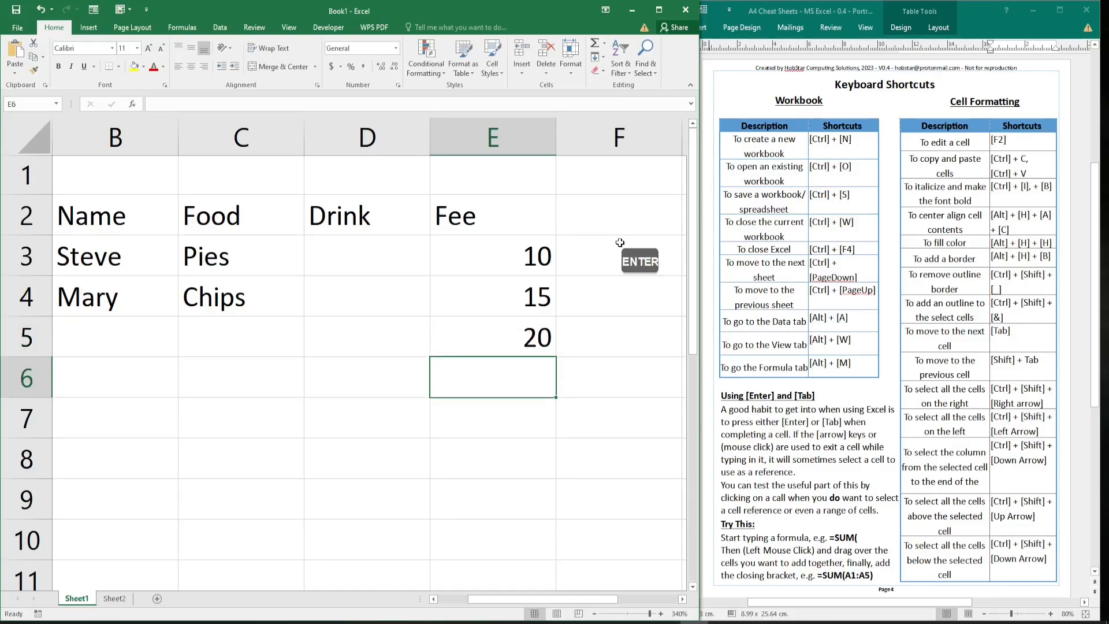
- Enter the formula =SUM(E3:E5) in E6 to add up the three fees above it
{"action": "type", "text": "=s"}
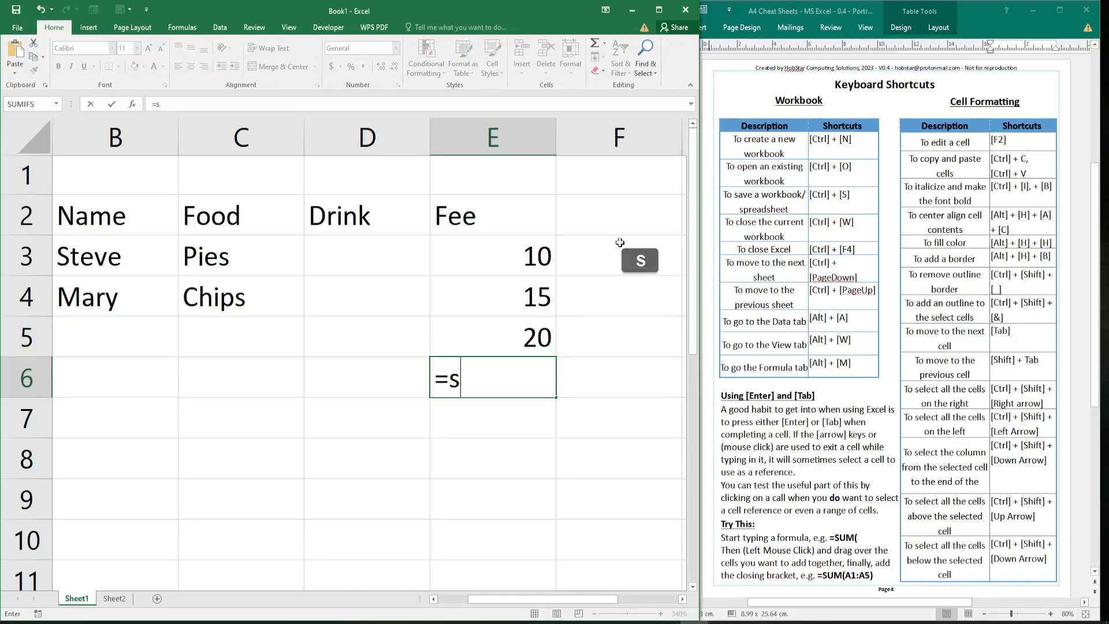
{"action": "type", "text": "um("}
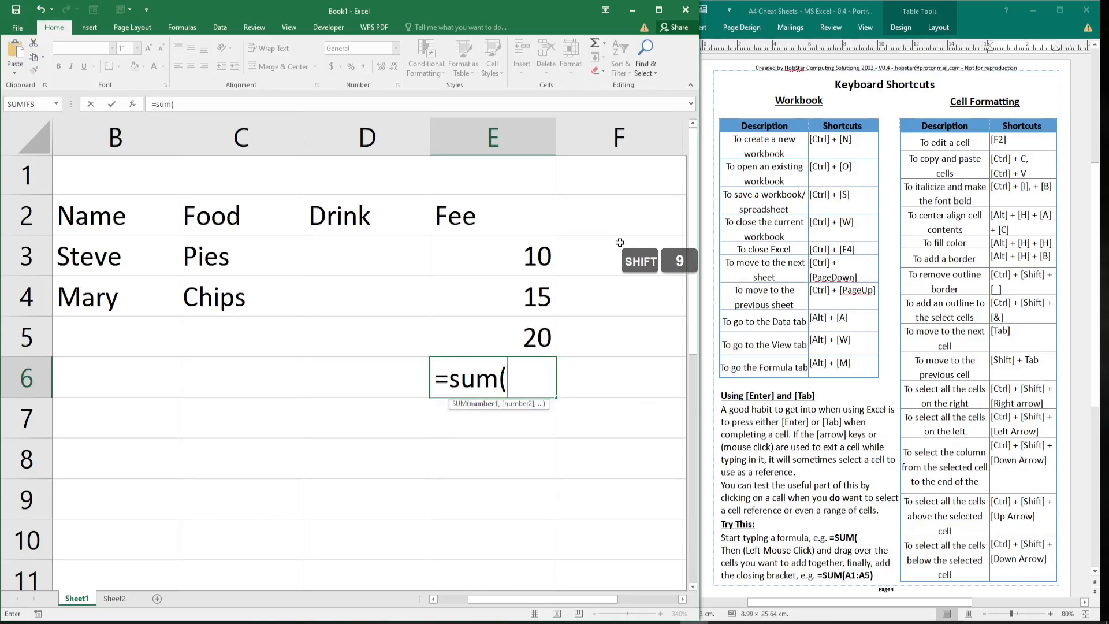
{"action": "left_click_drag", "start_coordinate": [515, 254], "coordinate": [509, 330]}
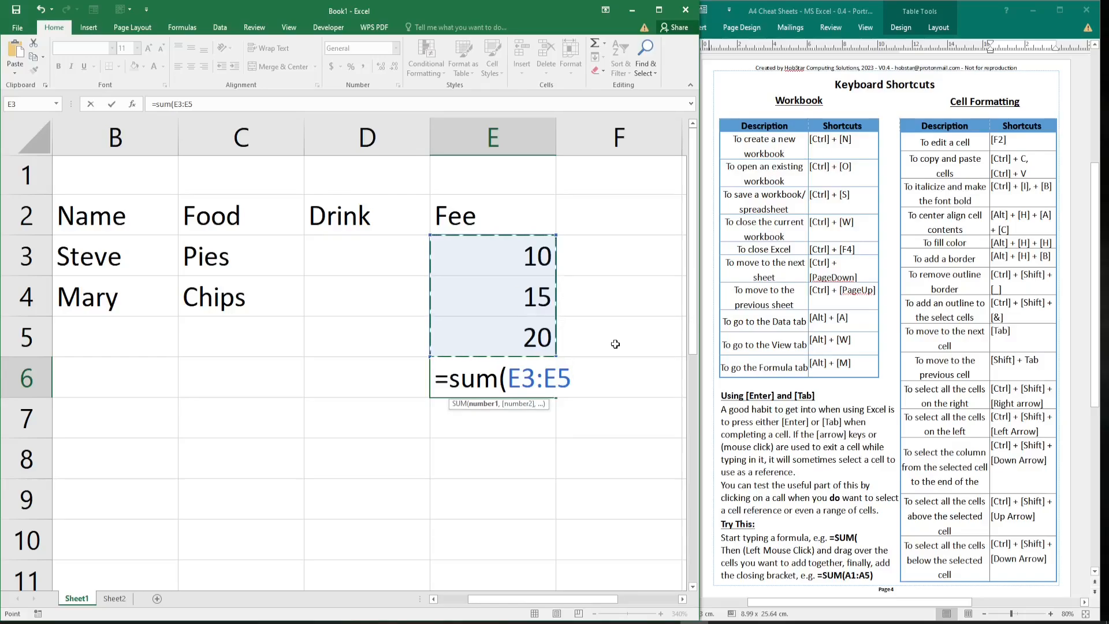
{"action": "type", "text": ")"}
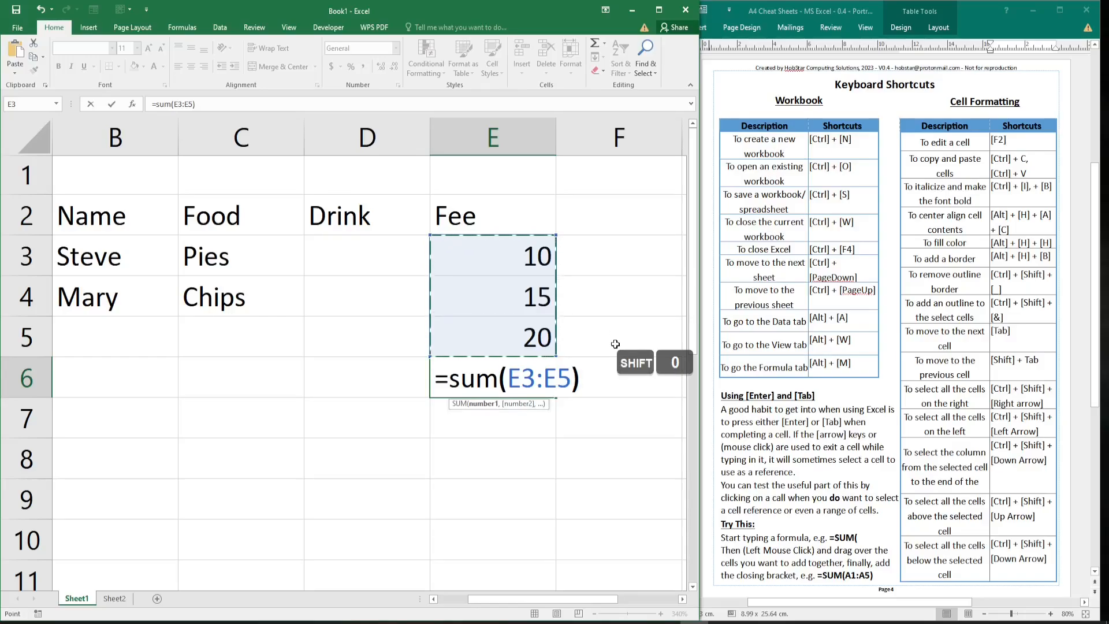
{"action": "key", "text": "Return"}
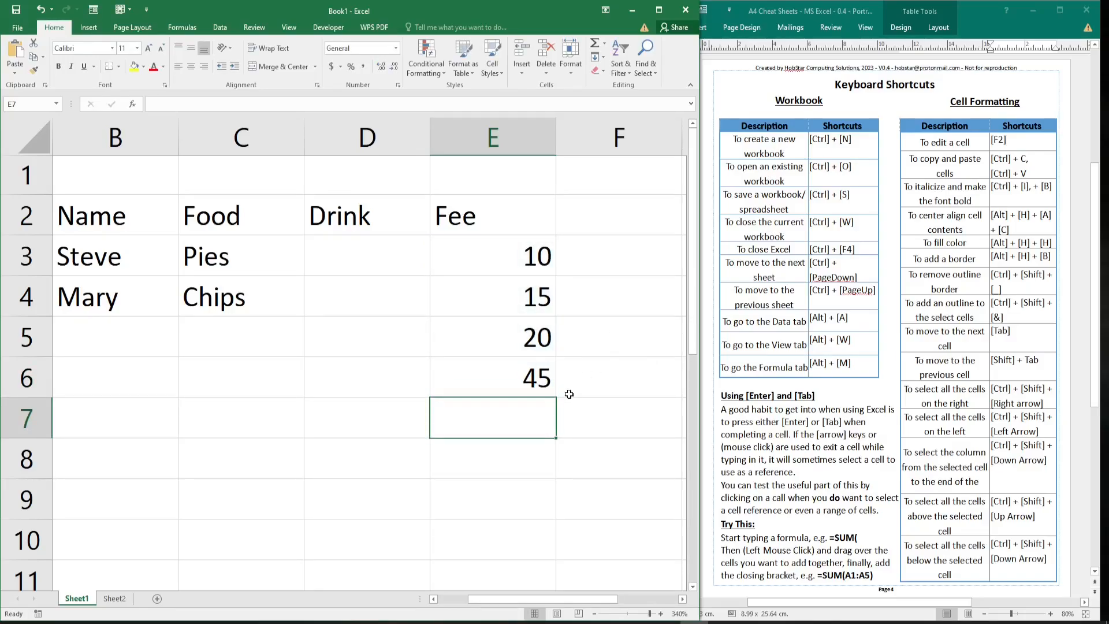
- Enter the formula =E6+12 in E7, picking E6 as the cell reference
{"action": "type", "text": "="}
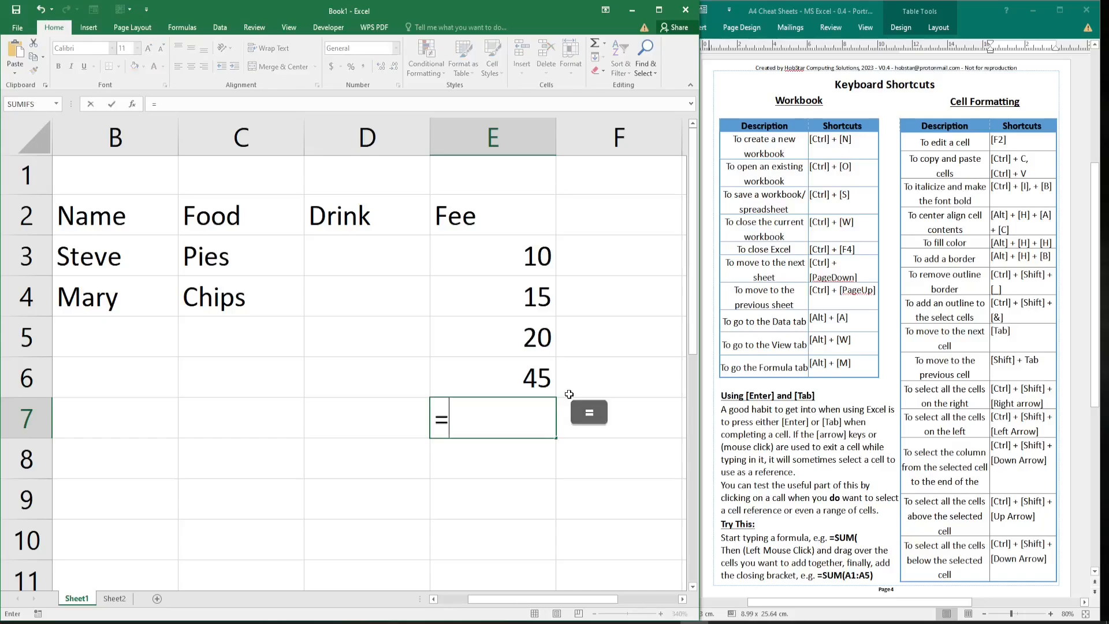
{"action": "left_click", "coordinate": [525, 375]}
{"action": "type", "text": "+"}
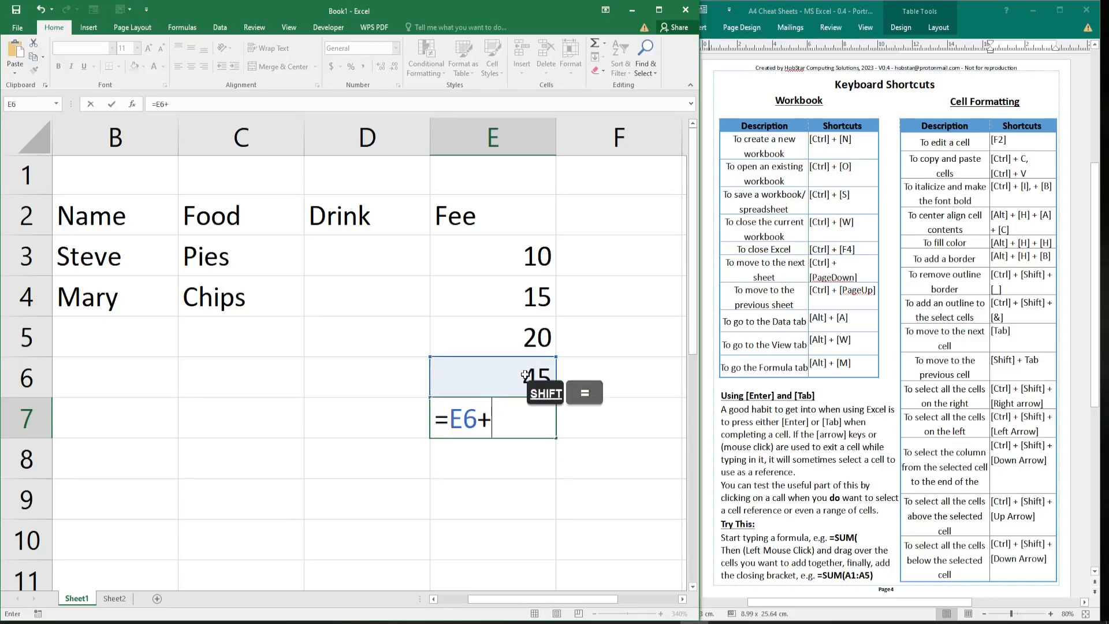
{"action": "type", "text": "12"}
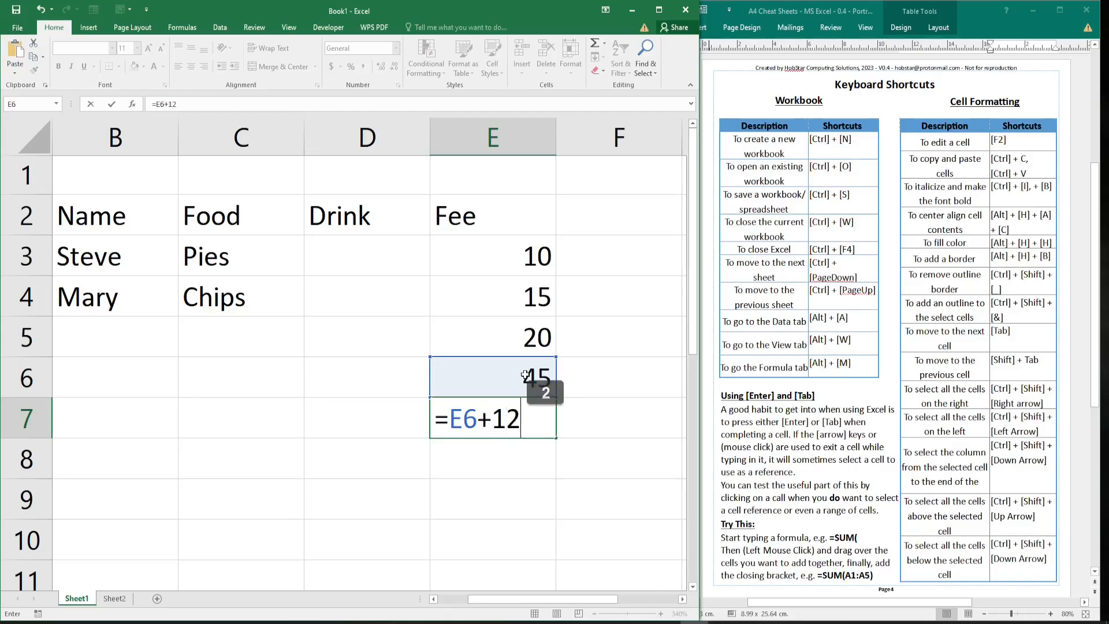
{"action": "key", "text": "Return"}
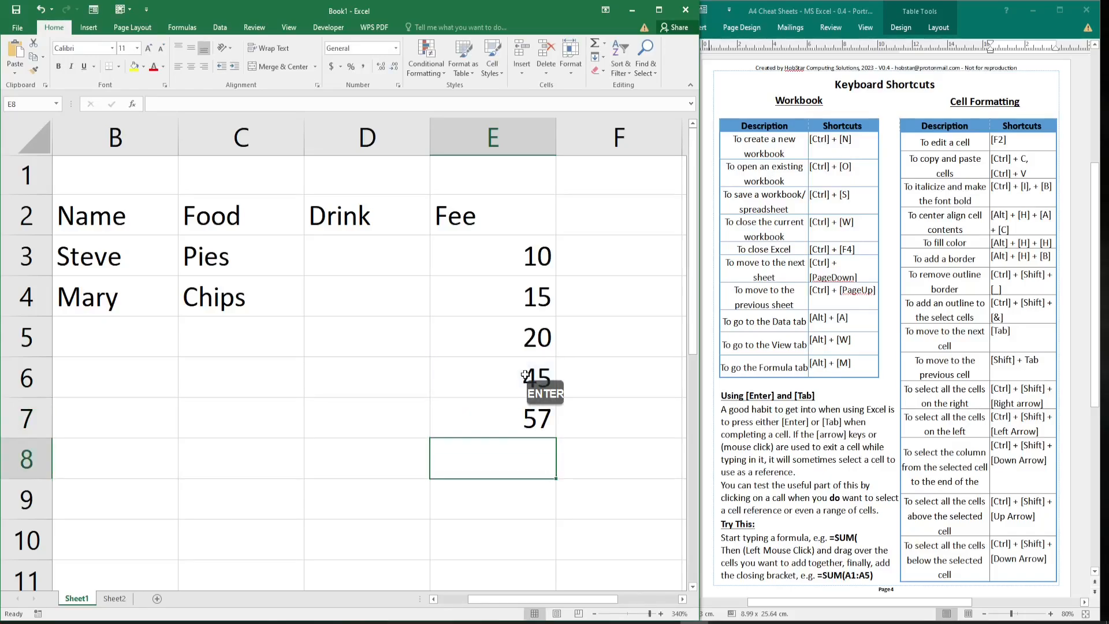
- Open the formula in E7 for editing to view its cell reference, and leave it without changes
{"action": "left_click", "coordinate": [497, 421]}
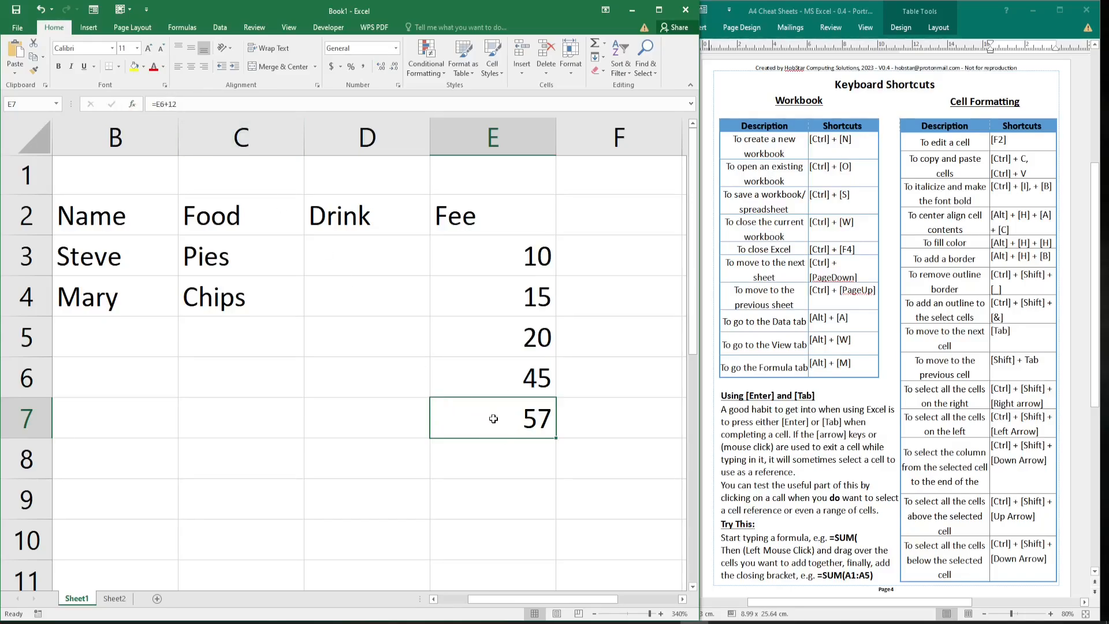
{"action": "key", "text": "F2"}
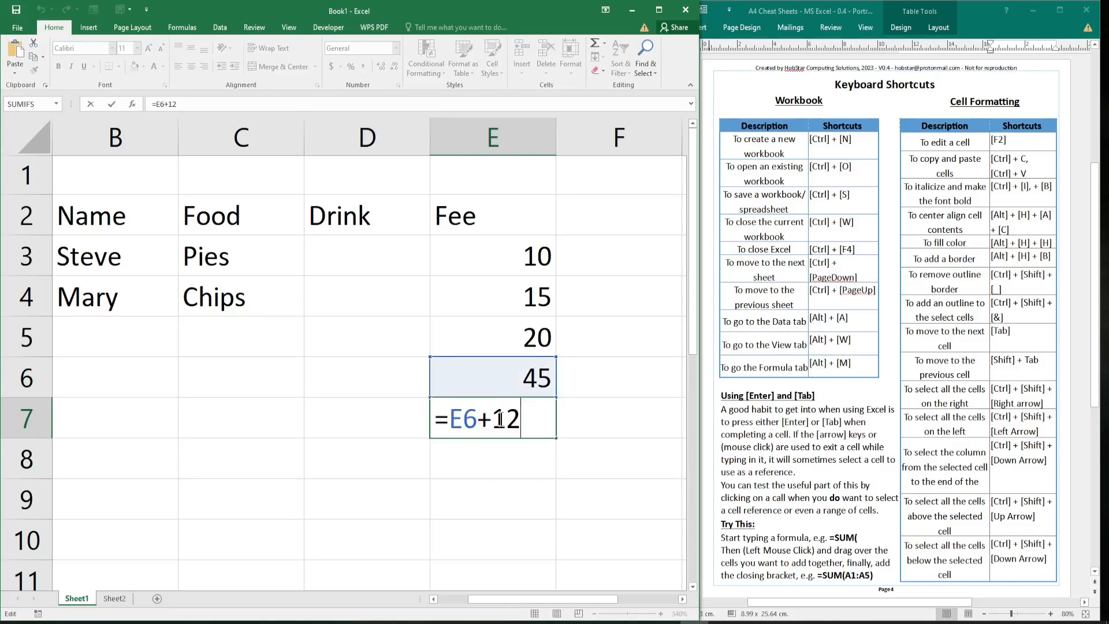
{"action": "key", "text": "Return"}
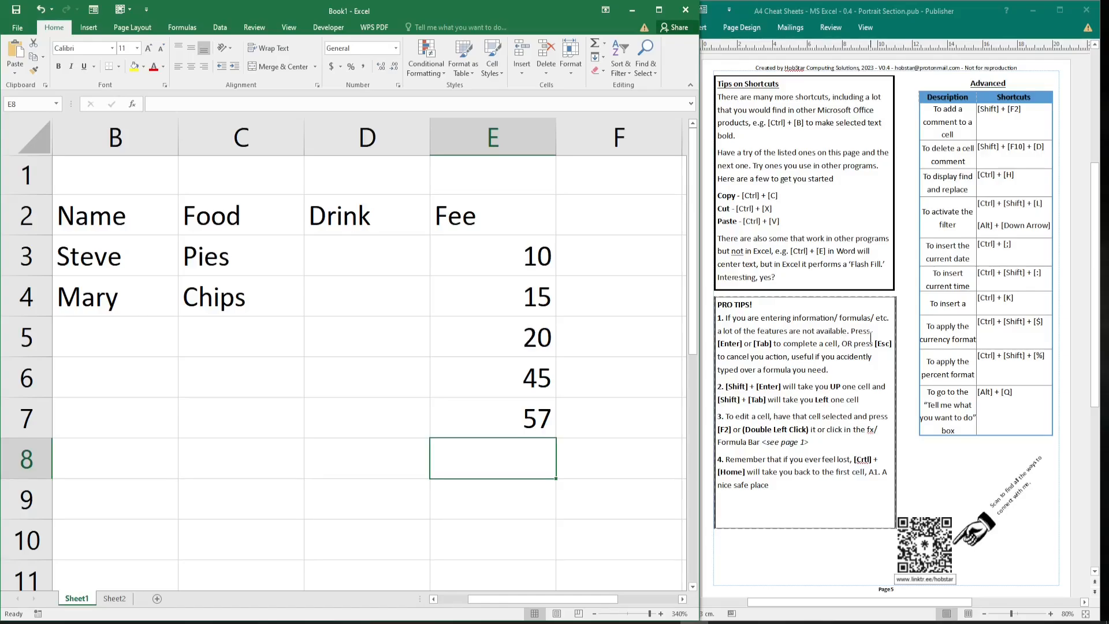
- Start a SUM formula over E5:E7 in E8 and cancel the entry before completing it
{"action": "double_click", "coordinate": [522, 456]}
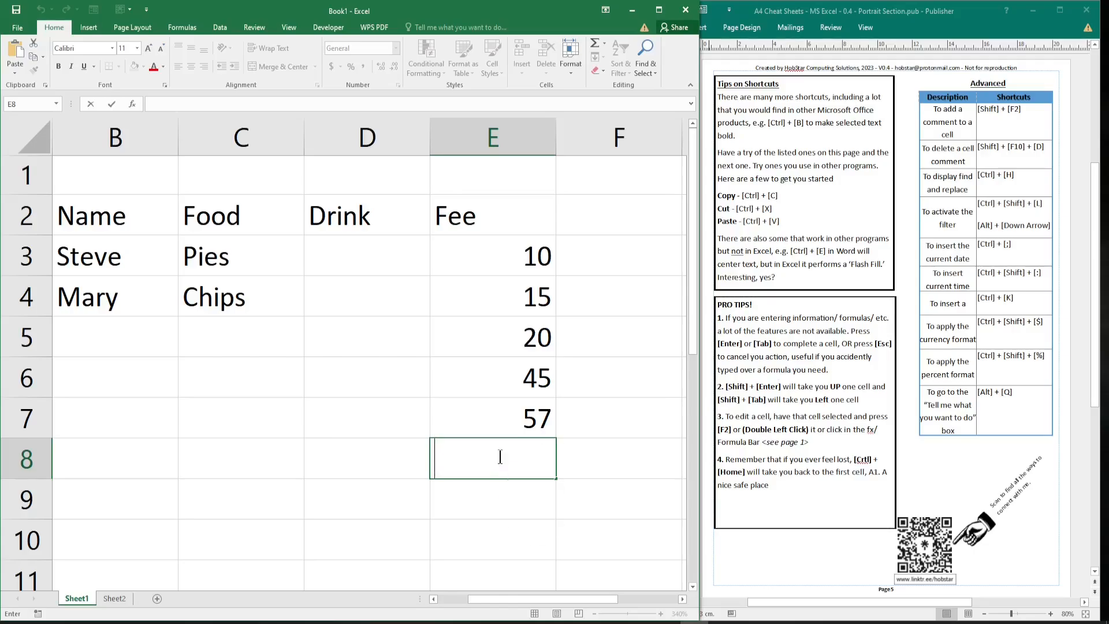
{"action": "left_click", "coordinate": [470, 461]}
{"action": "type", "text": "="}
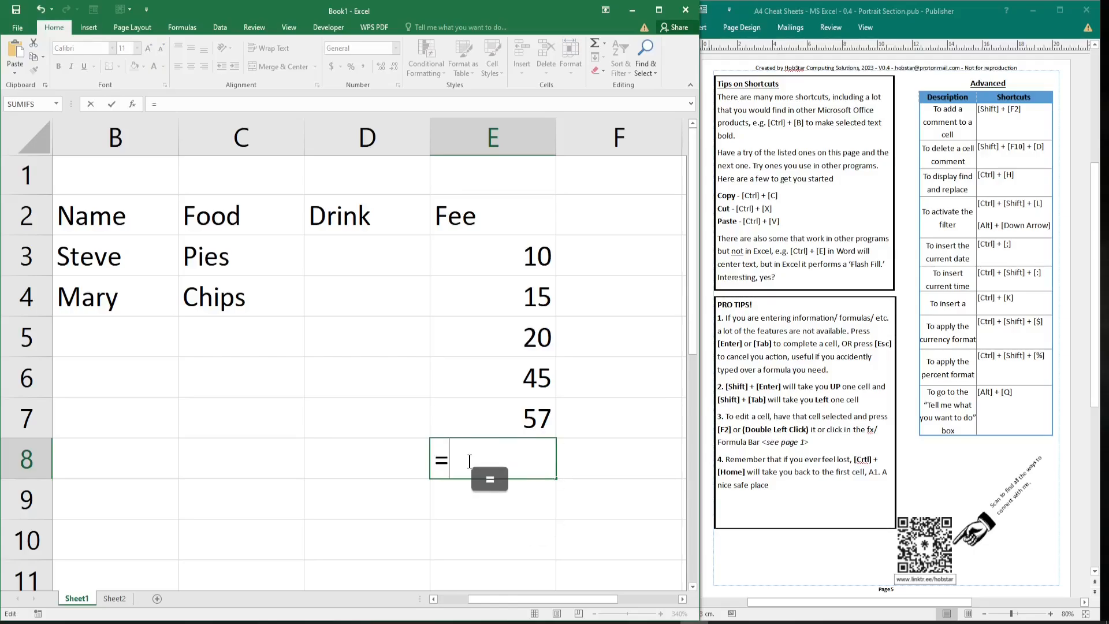
{"action": "type", "text": "sum("}
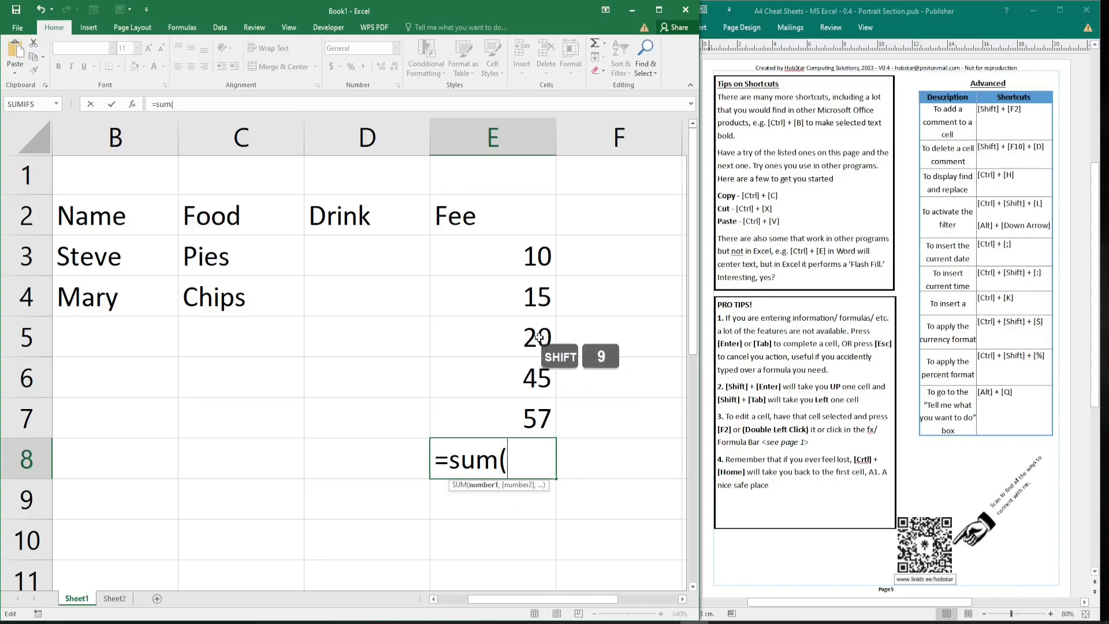
{"action": "left_click_drag", "start_coordinate": [542, 347], "coordinate": [543, 416]}
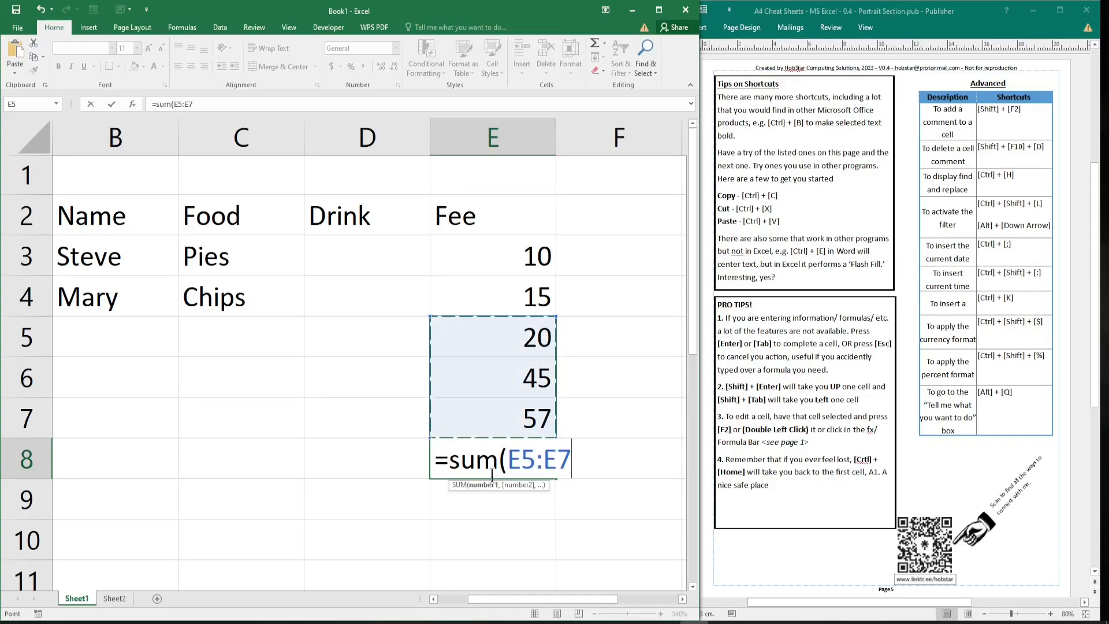
{"action": "key", "text": "Escape"}
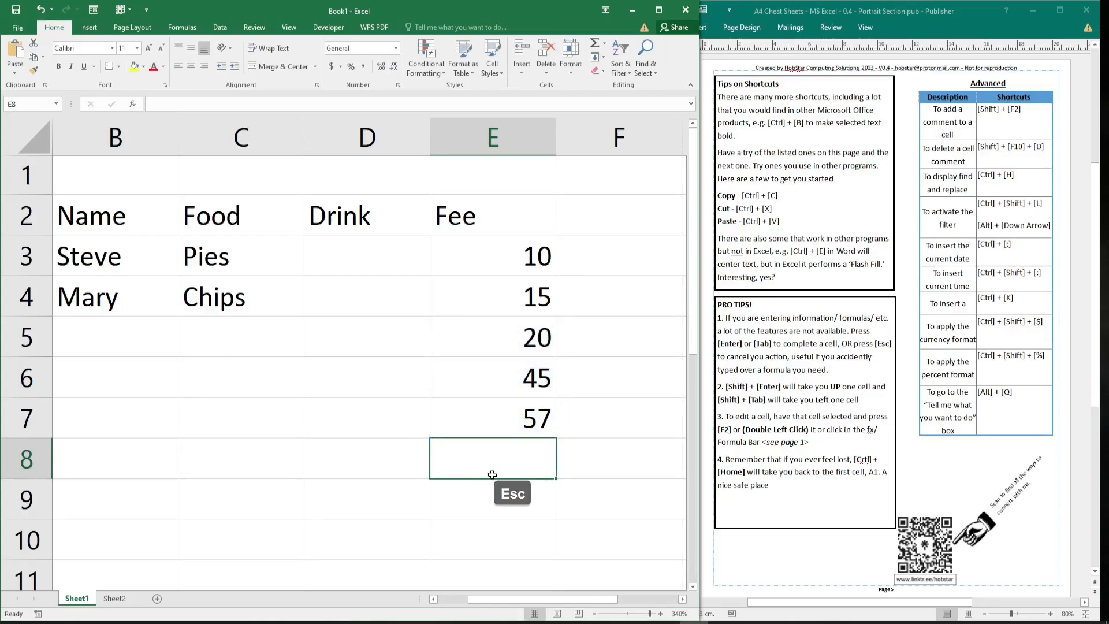
- Overwrite the fee in E5 with 2000 and cancel the edit before committing it
{"action": "double_click", "coordinate": [506, 336]}
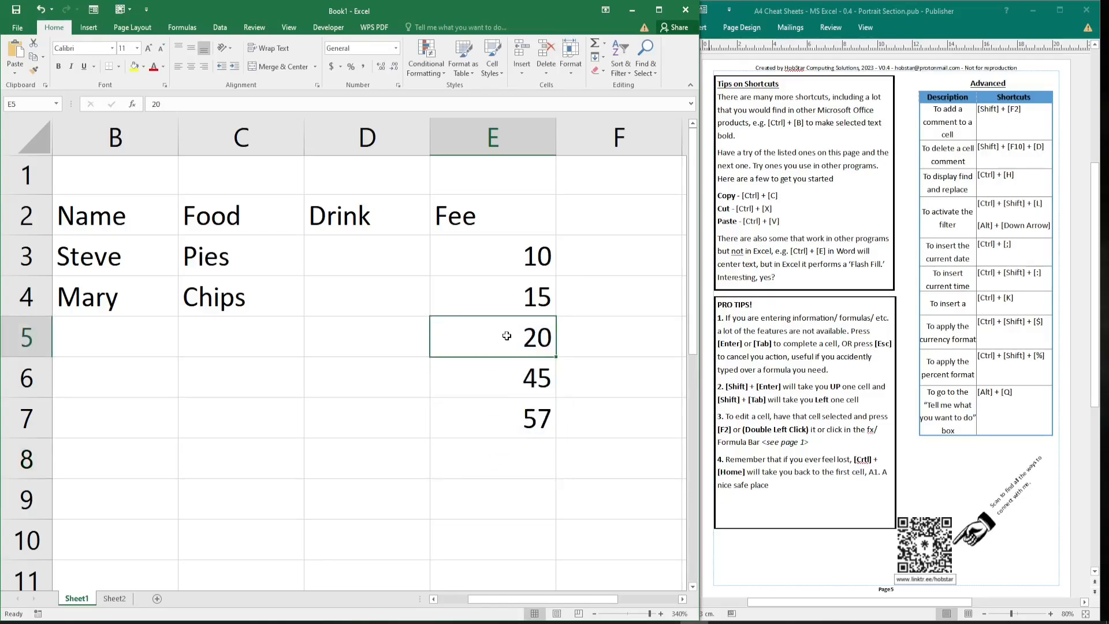
{"action": "key", "text": "Delete"}
{"action": "key", "text": "Delete"}
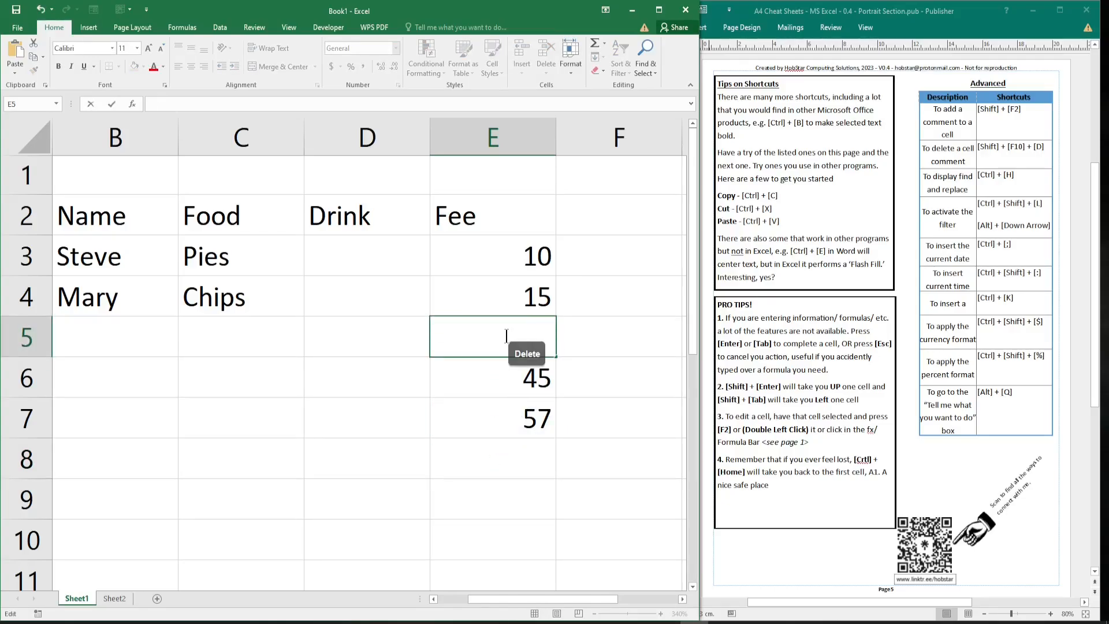
{"action": "type", "text": "2000"}
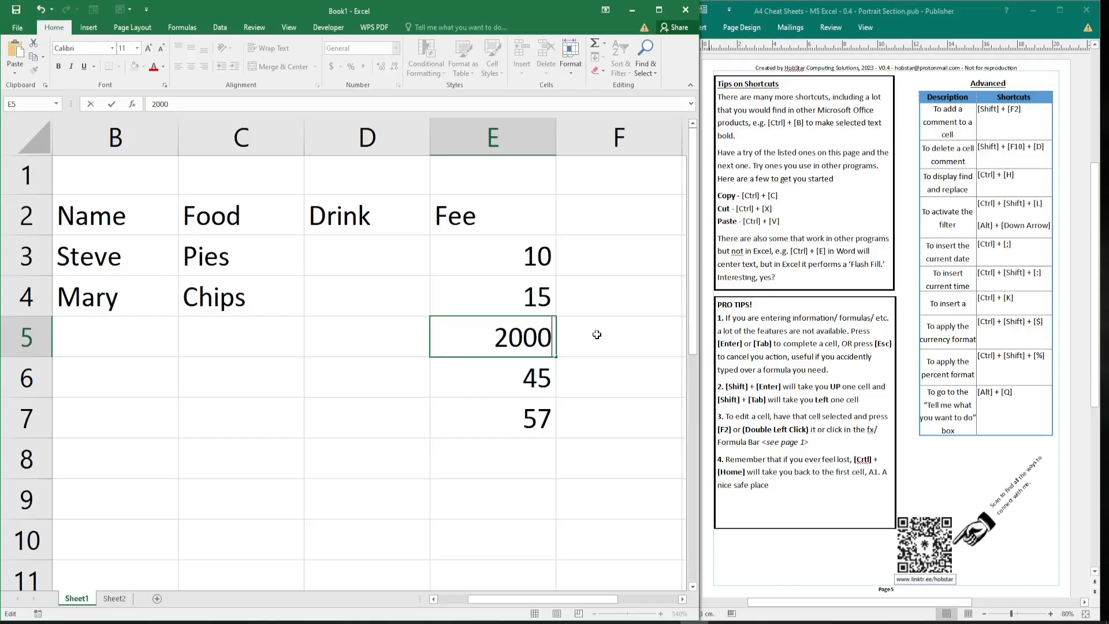
{"action": "key", "text": "Escape"}
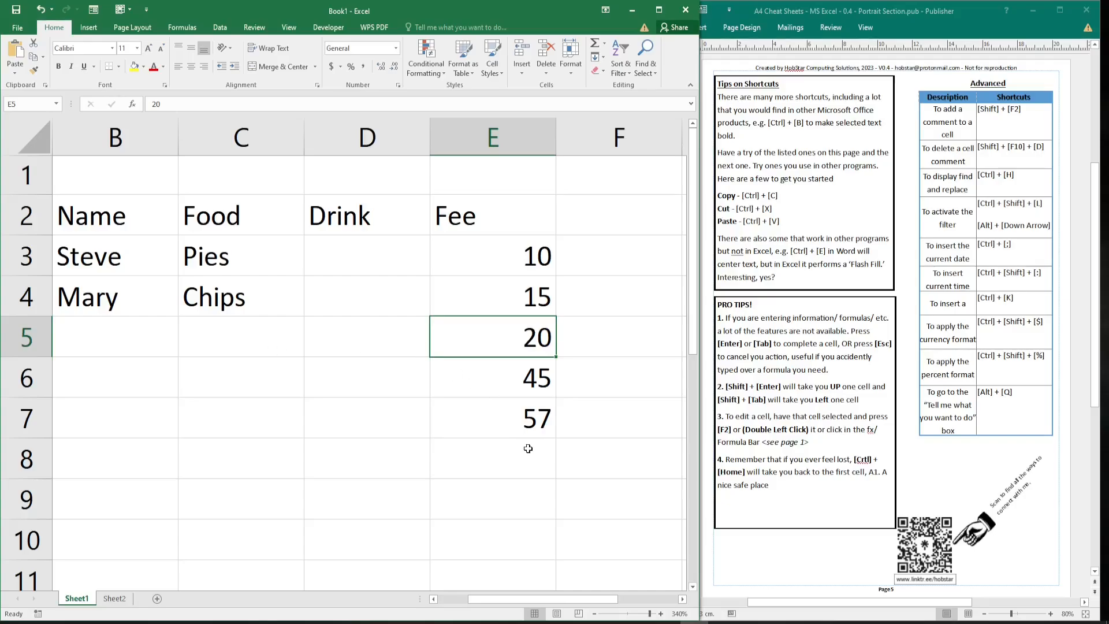
- Enter Fizzy in D3 and Juice in D4 under Drink, and move back up to D3 to replace its entry with Milk
{"action": "left_click", "coordinate": [399, 268]}
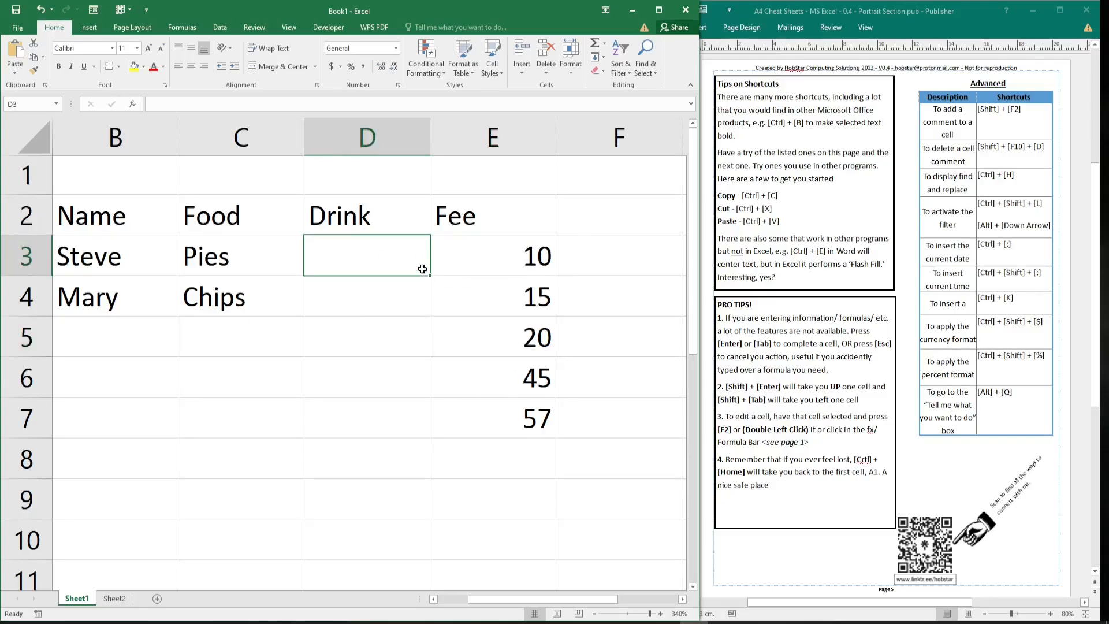
{"action": "type", "text": "F"}
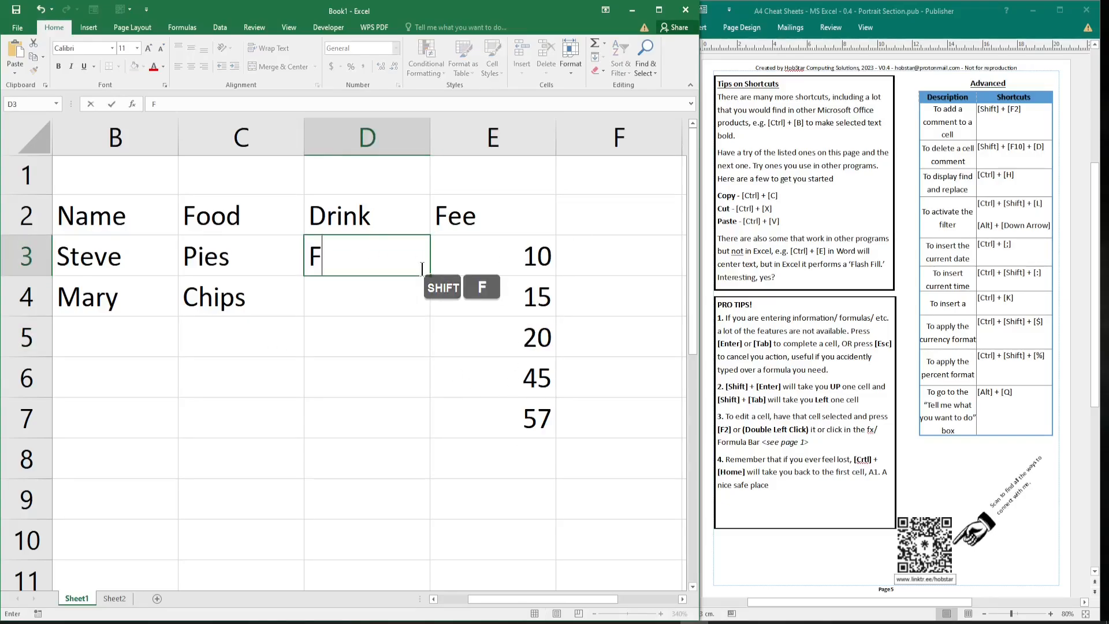
{"action": "type", "text": "izzy"}
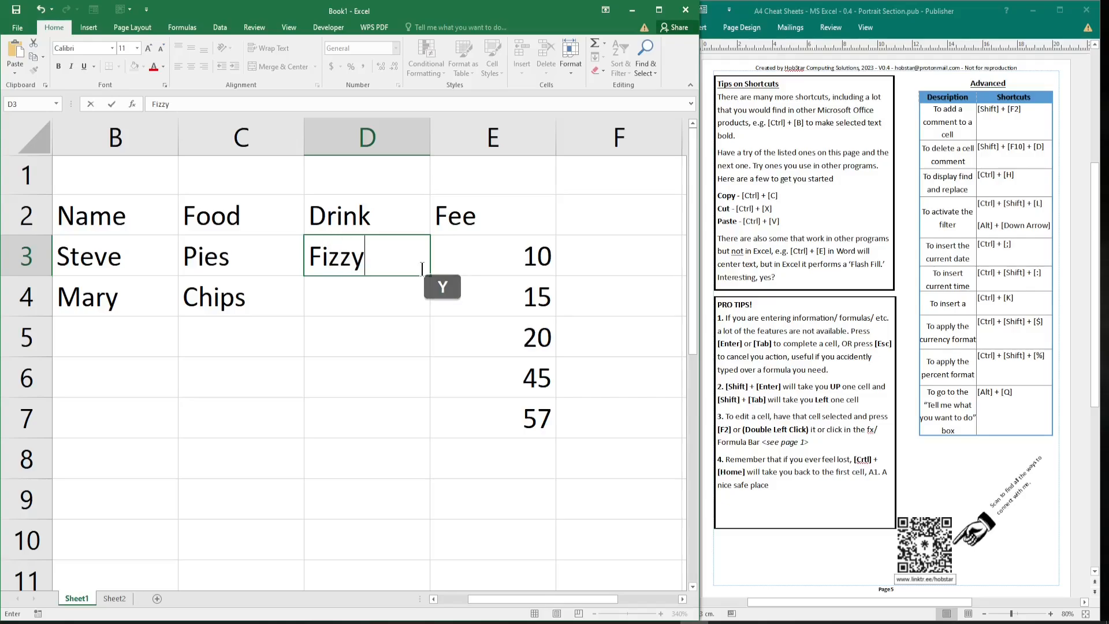
{"action": "key", "text": "Return"}
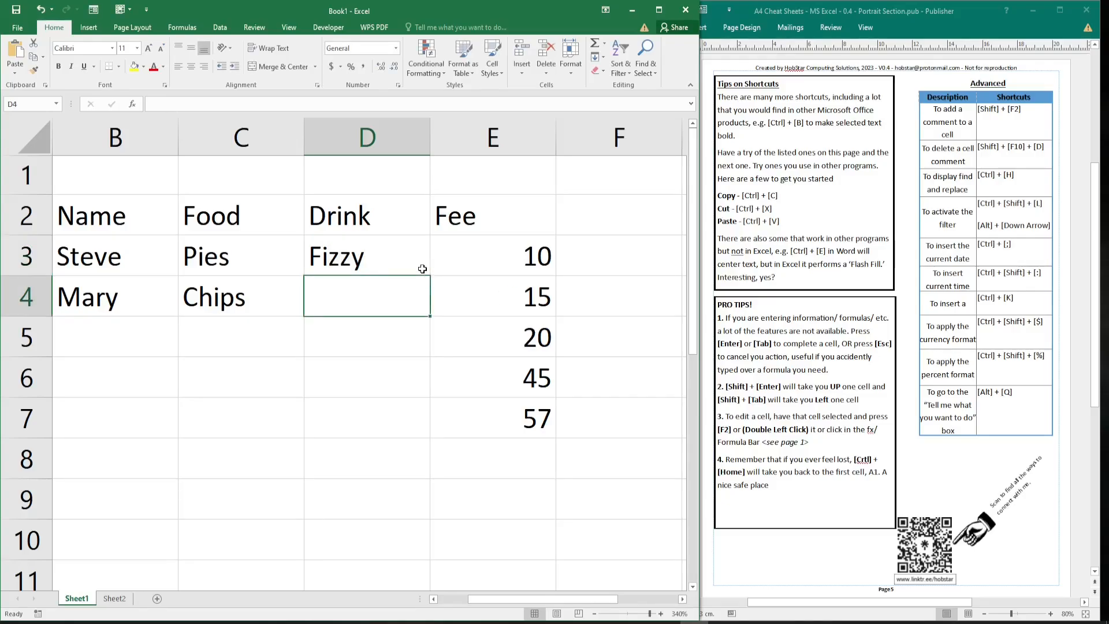
{"action": "type", "text": "Juice"}
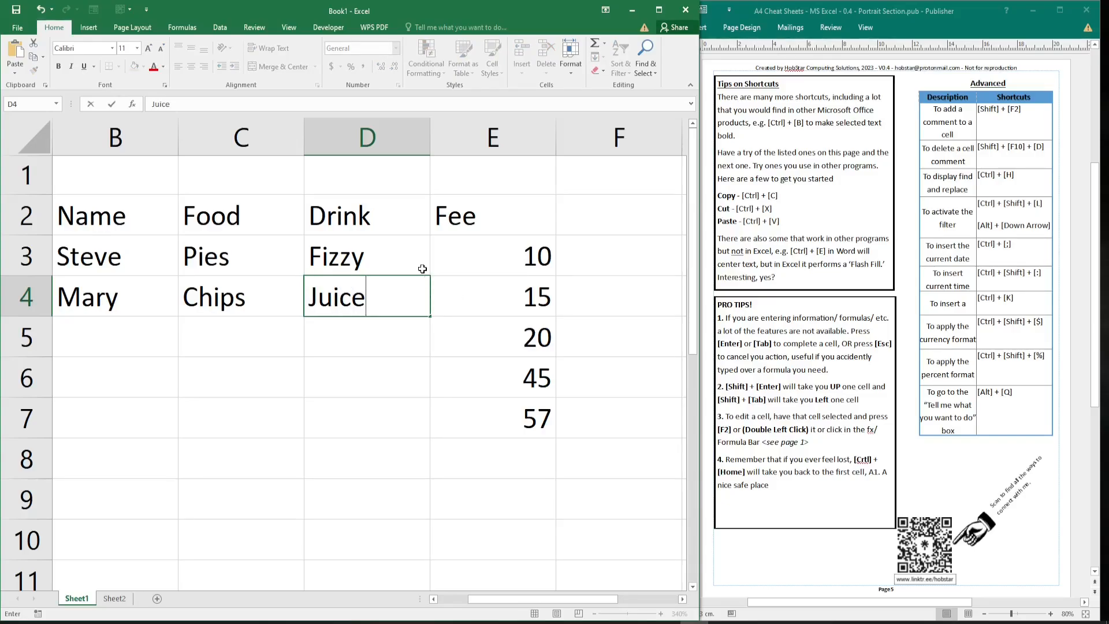
{"action": "key", "text": "shift"}
{"action": "key", "text": "shift+Return"}
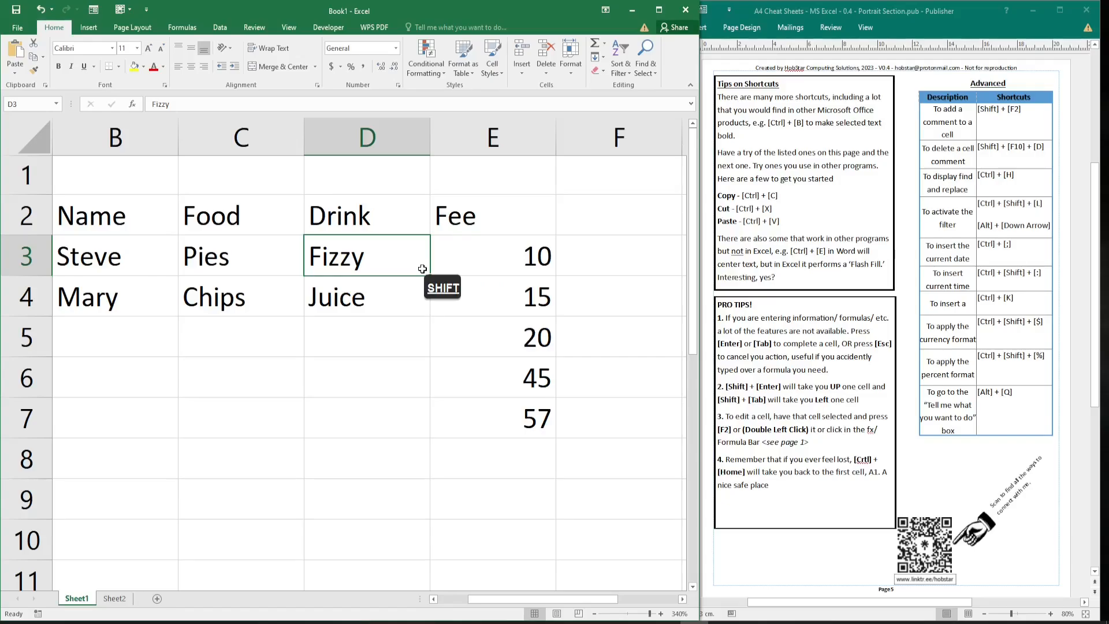
{"action": "type", "text": "Milk"}
{"action": "key", "text": "Return"}
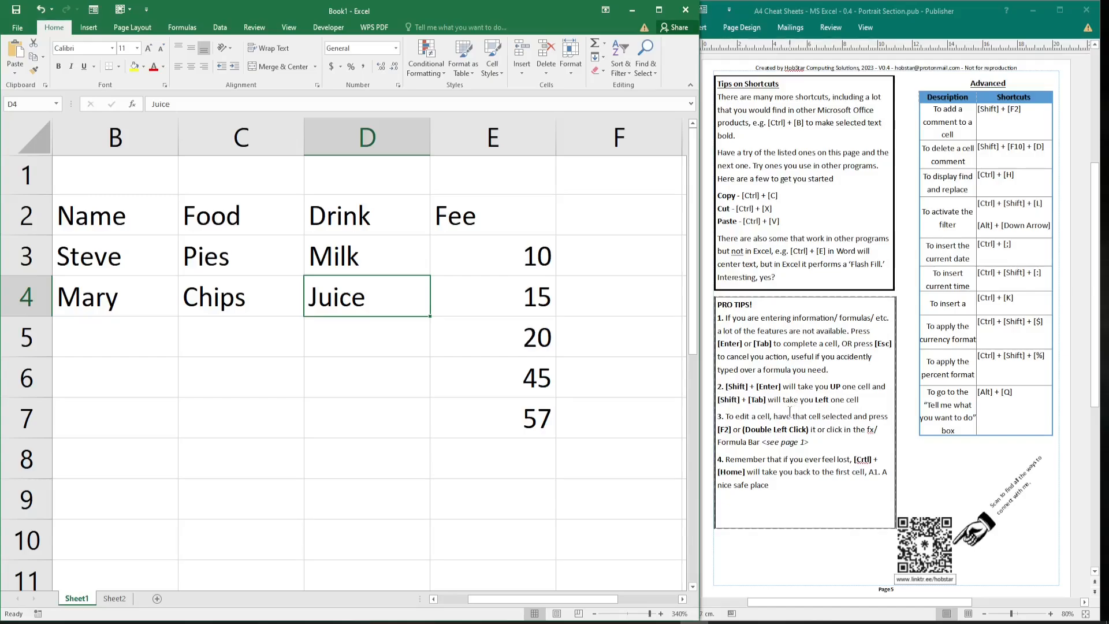
- Open D4 for editing twice in the cell and once in the formula bar, cancelling each edit without changes
{"action": "double_click", "coordinate": [355, 294]}
{"action": "key", "text": "Escape"}
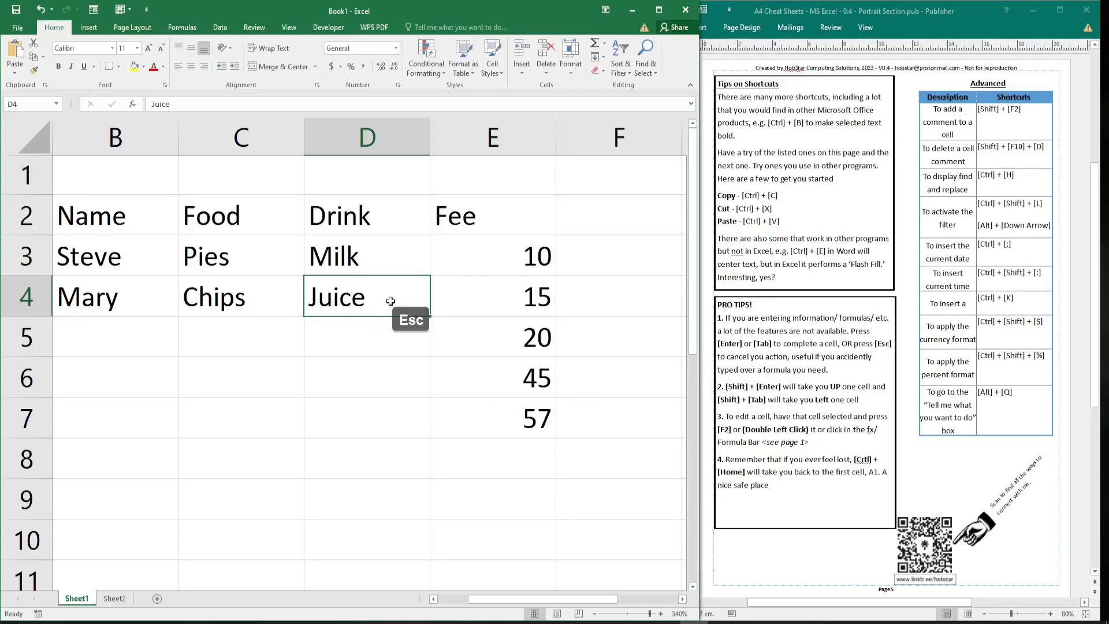
{"action": "key", "text": "F2"}
{"action": "key", "text": "Escape"}
{"action": "left_click", "coordinate": [205, 104]}
{"action": "key", "text": "Escape"}
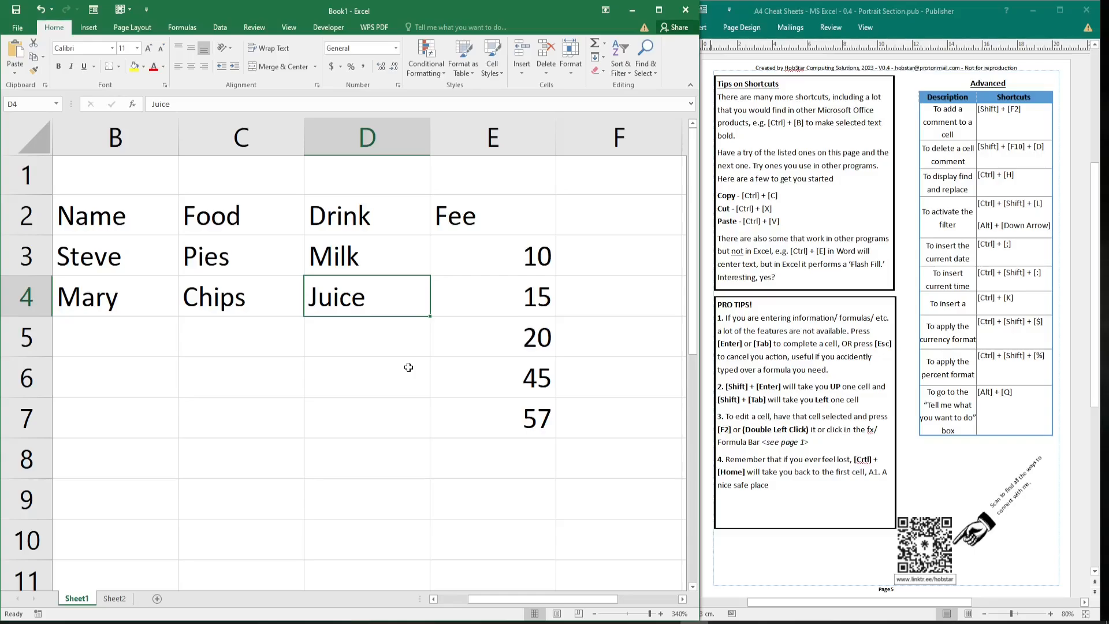
- Return to cell A1, and open the formulas in E7 and E6 to check which cells they reference
{"action": "key", "text": "ctrl+Home"}
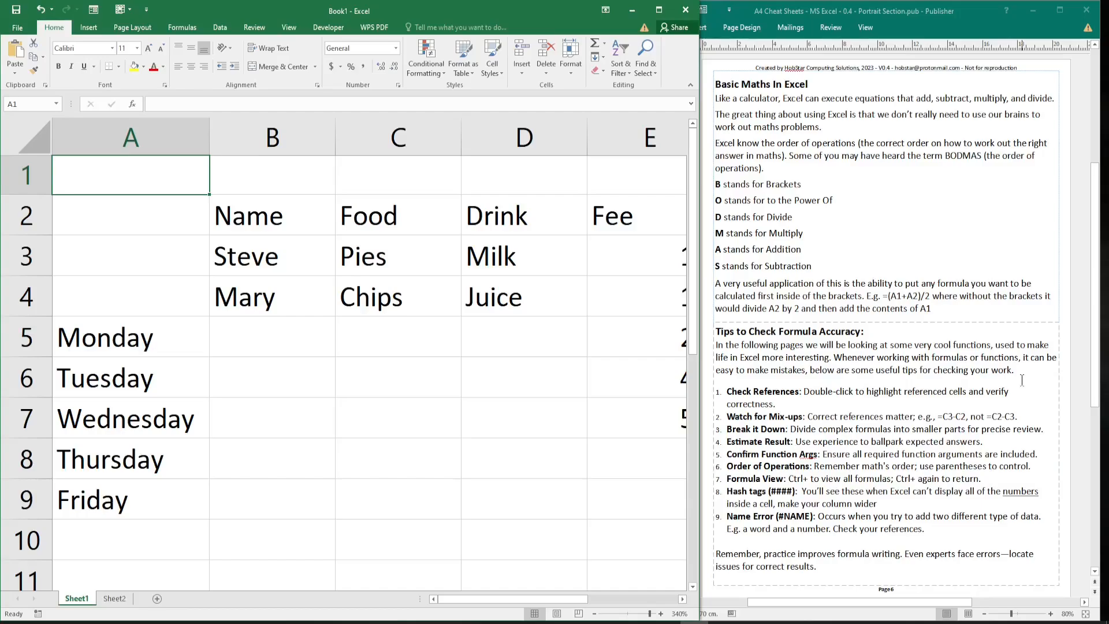
{"action": "scroll", "coordinate": [541, 571], "scroll_direction": "right", "scroll_amount": 2}
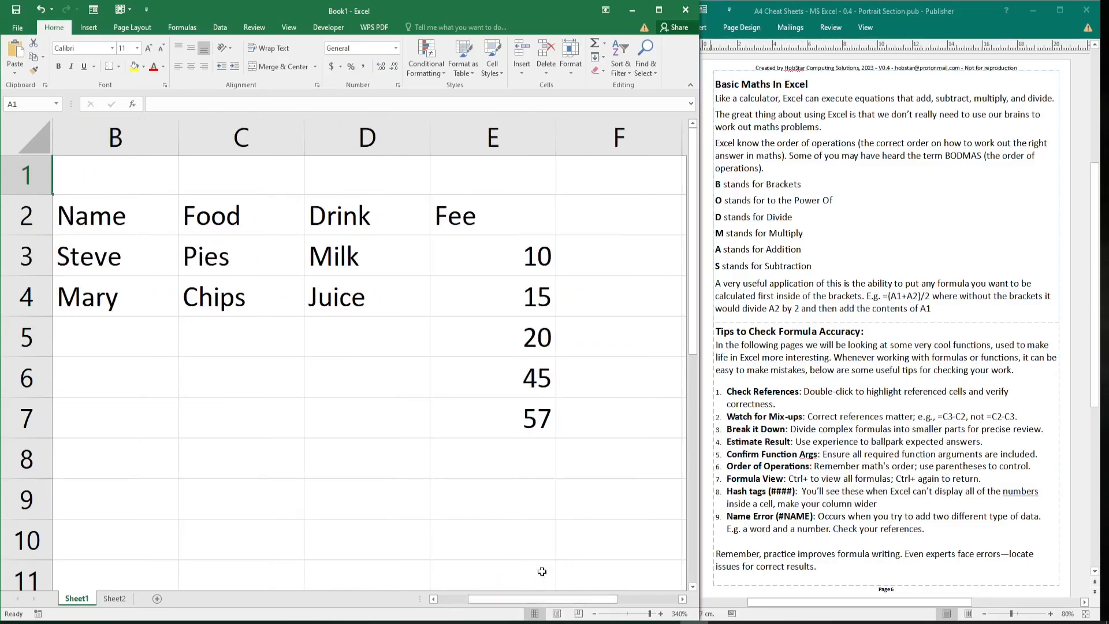
{"action": "double_click", "coordinate": [508, 422]}
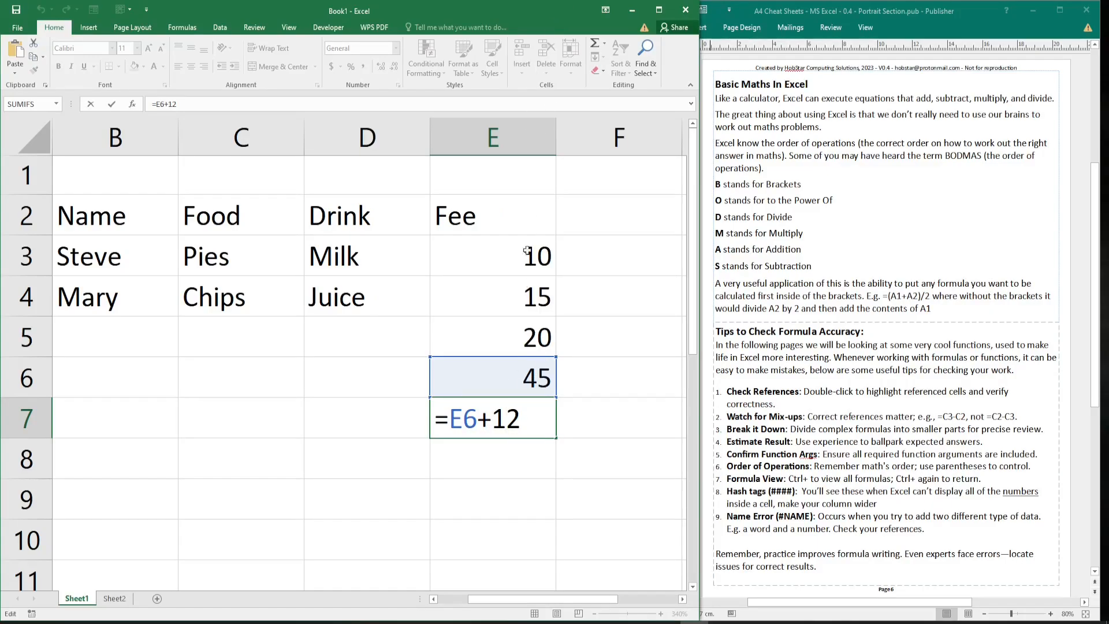
{"action": "key", "text": "Return"}
{"action": "left_click", "coordinate": [518, 375]}
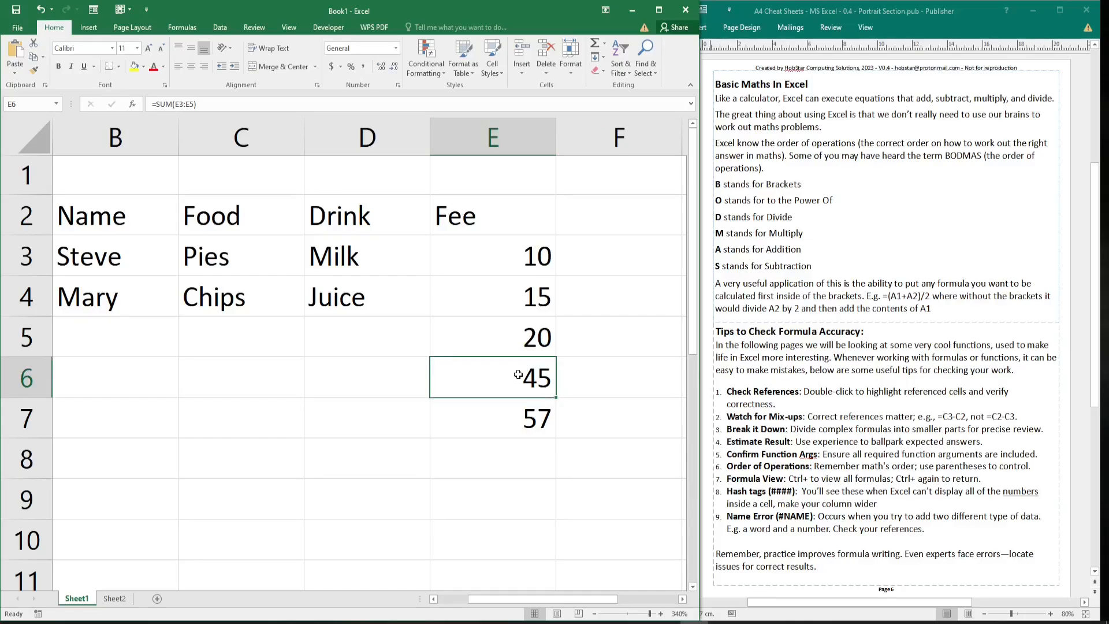
{"action": "double_click", "coordinate": [518, 375]}
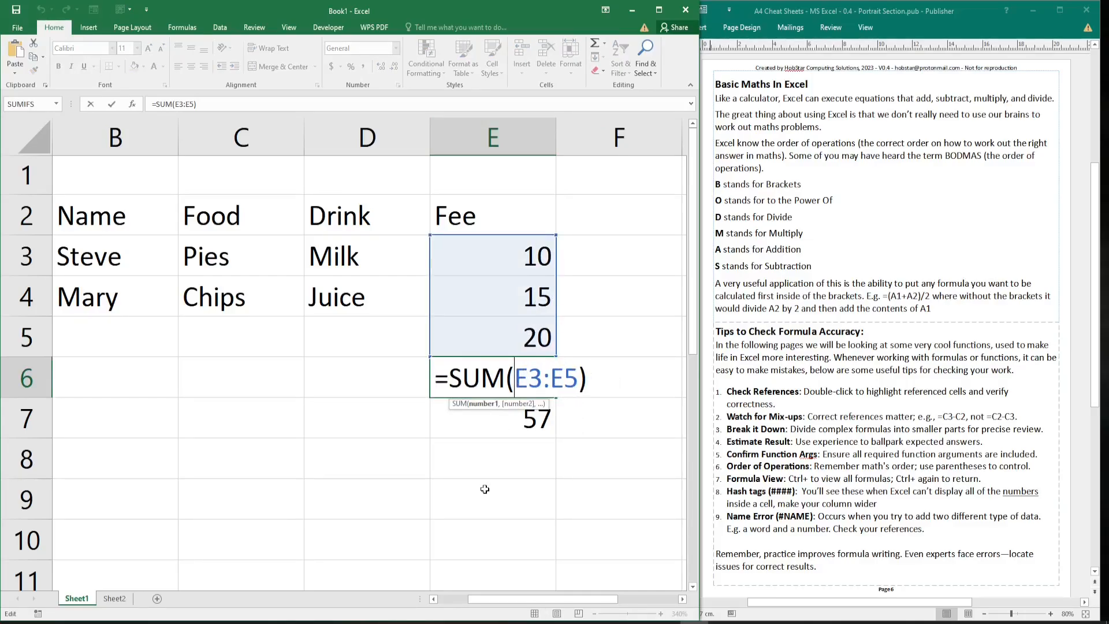
- Close the SUM formula in E6 without changing it and select E6 again
{"action": "key", "text": "Return"}
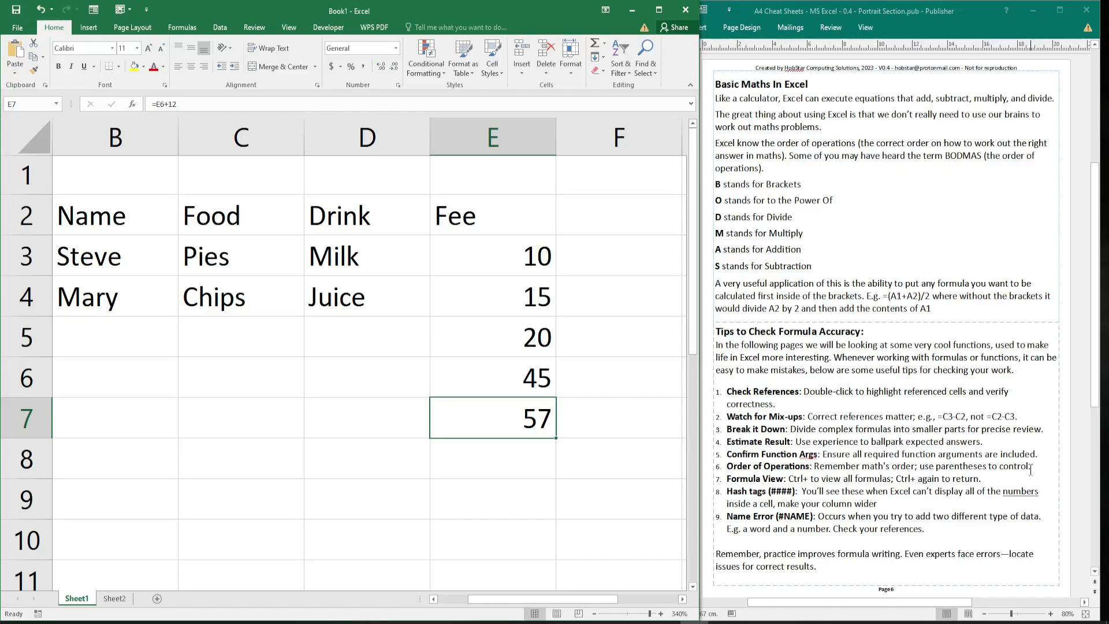
{"action": "left_click", "coordinate": [479, 386]}
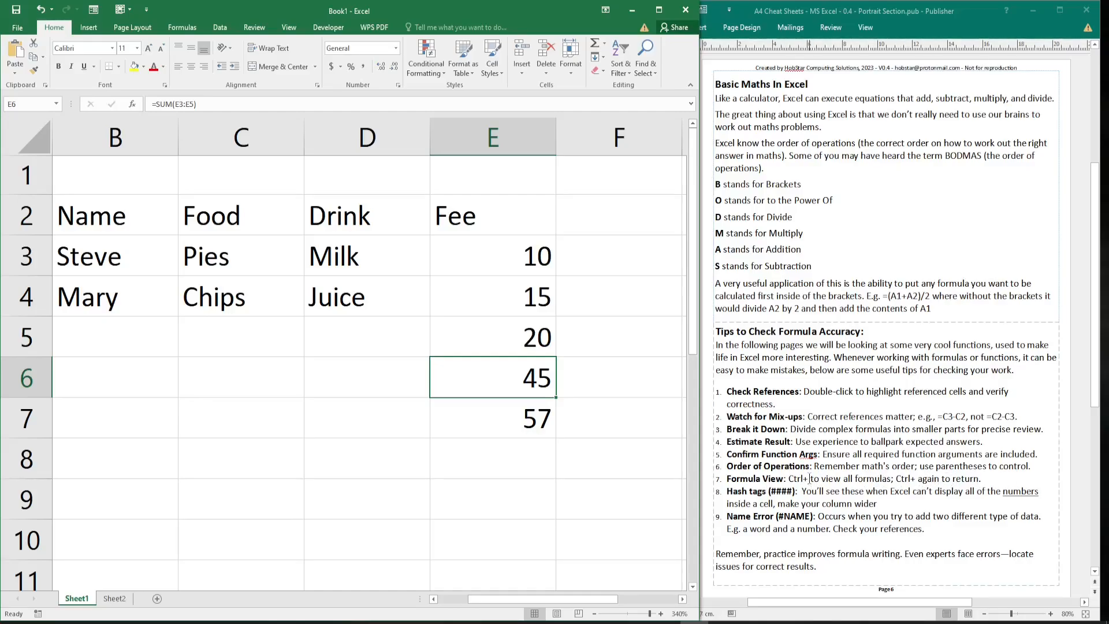
- Switch to the Publisher cheat sheet and rewrite the shortcuts in the Formula View tip as [Ctrl] + [~], for both viewing and returning
{"action": "left_click", "coordinate": [809, 478]}
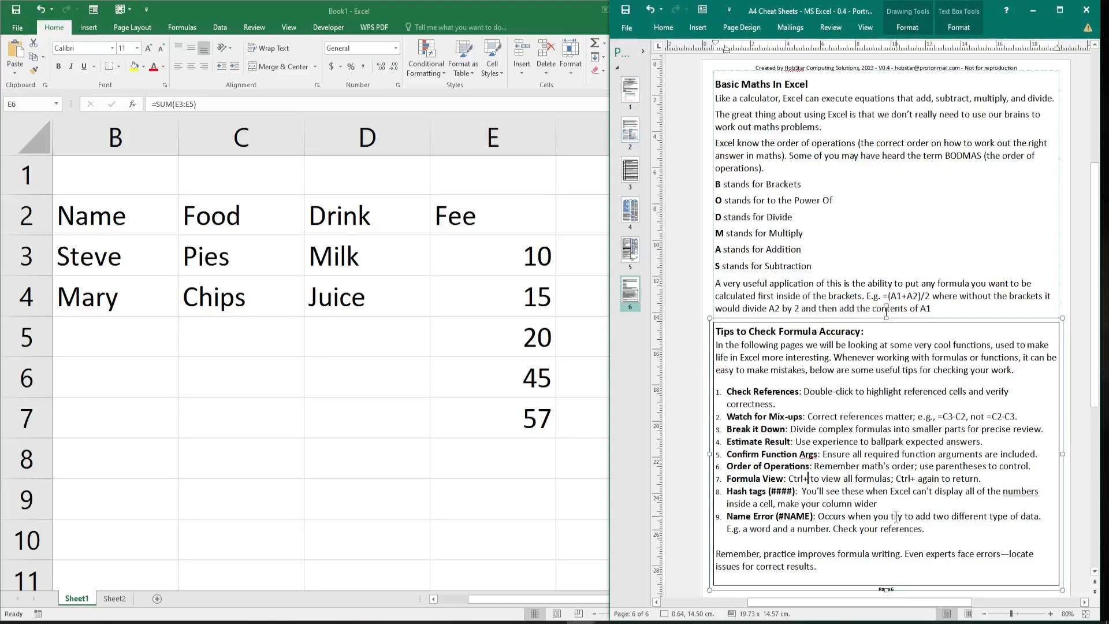
{"action": "type", "text": "~"}
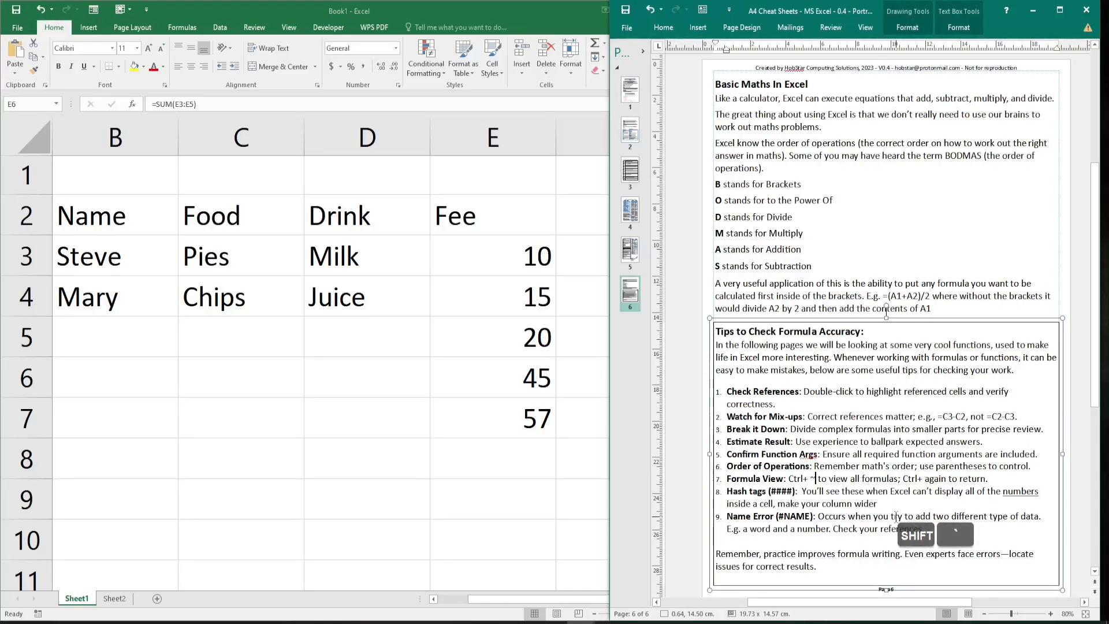
{"action": "key", "text": "Left"}
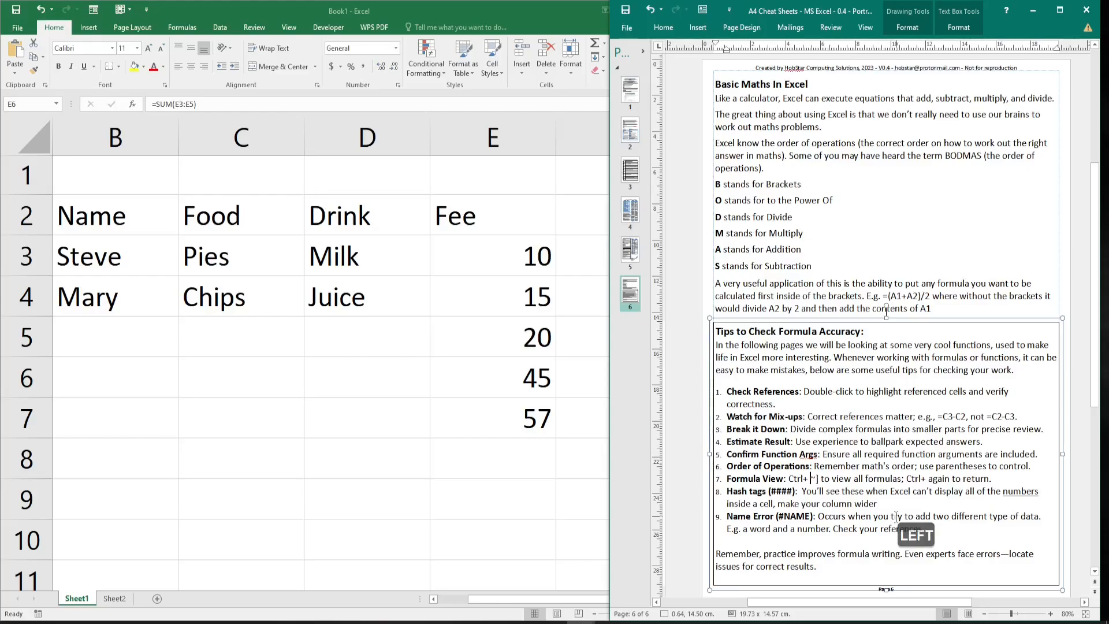
{"action": "type", "text": "["}
{"action": "key", "text": "Left"}
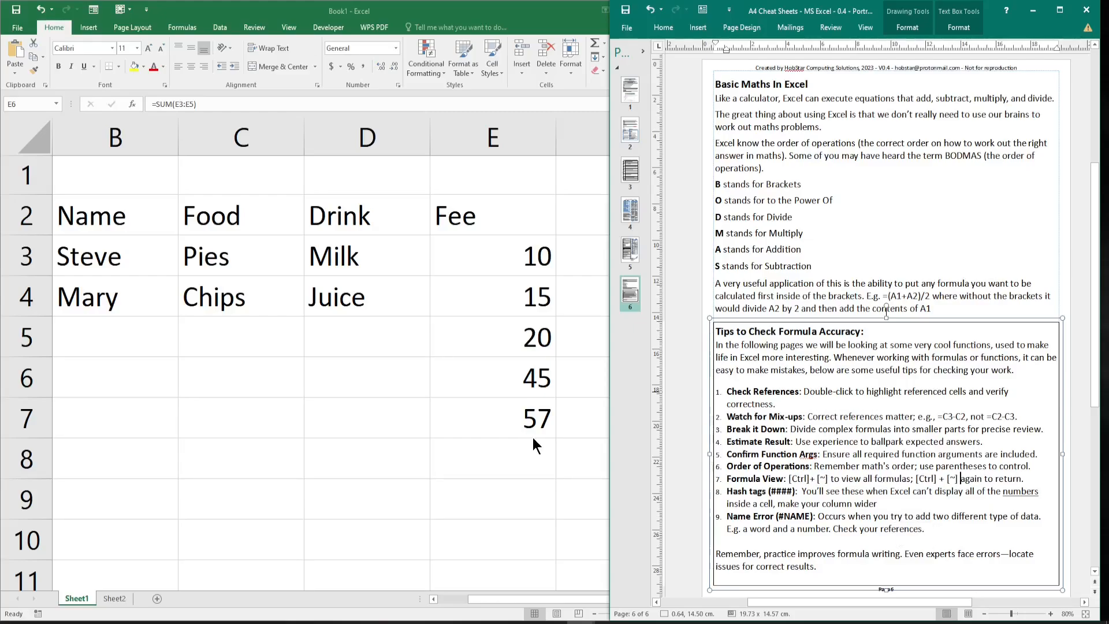
- Switch back to Excel and show the formulas instead of the results, bringing the Fee column into view
{"action": "left_click", "coordinate": [357, 338]}
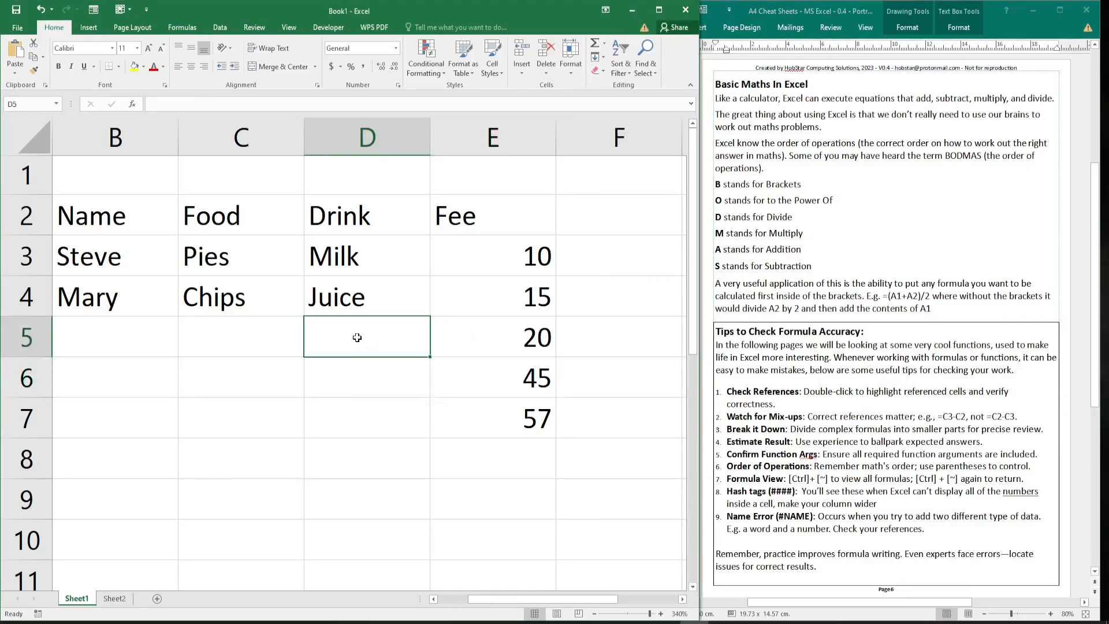
{"action": "key", "text": "ctrl"}
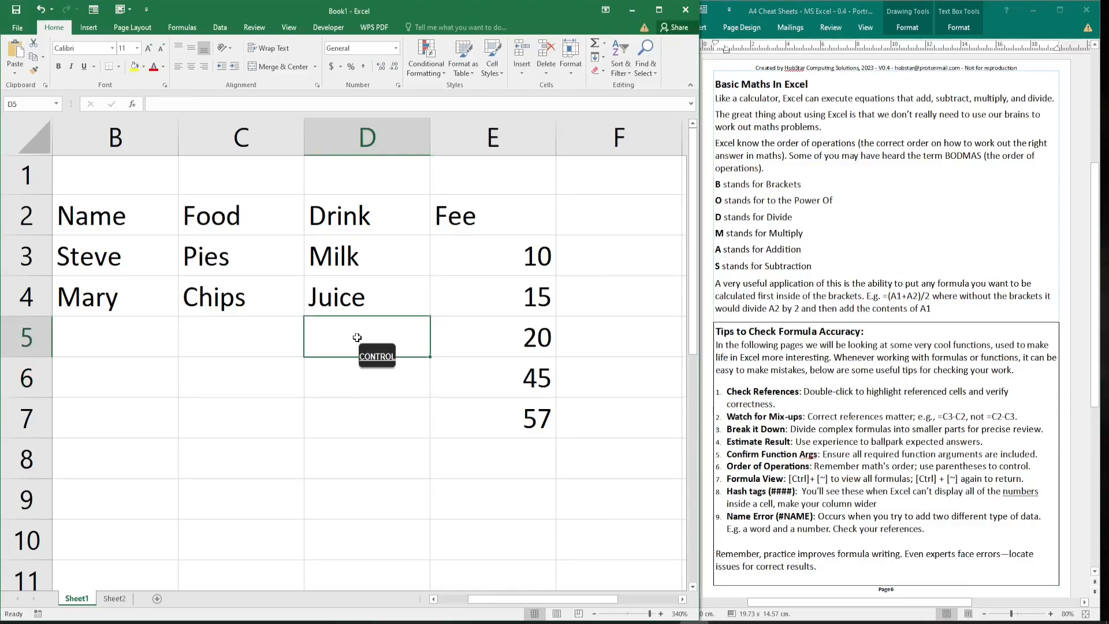
{"action": "key", "text": "ctrl+z"}
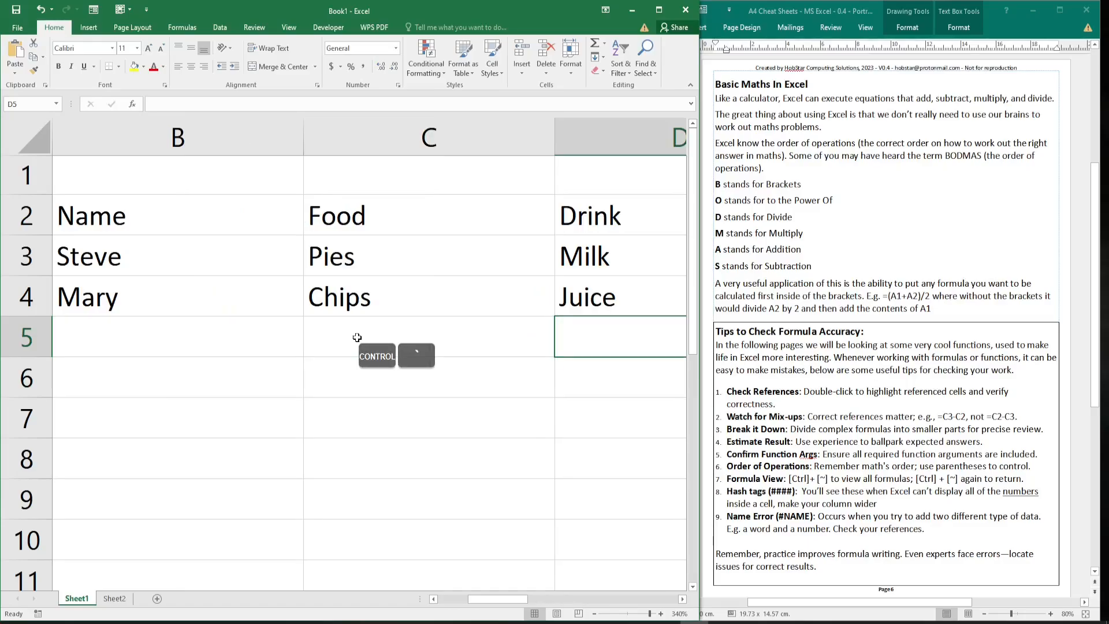
{"action": "left_click_drag", "start_coordinate": [503, 601], "coordinate": [564, 602]}
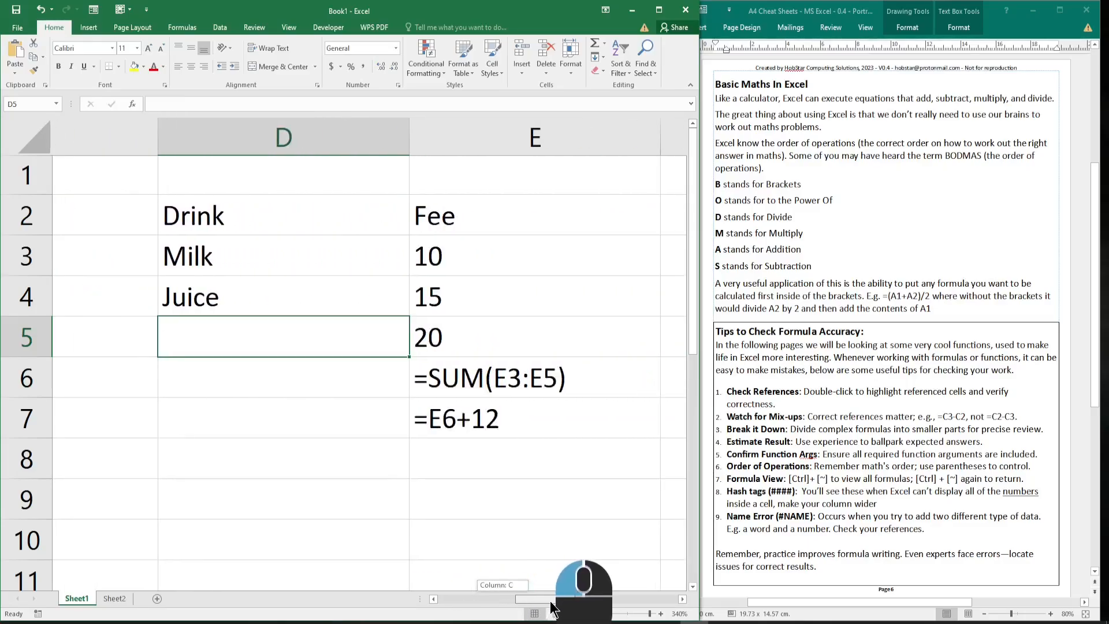
- Open the formulas in E6 and E7 to check their references, and return the sheet to showing results
{"action": "double_click", "coordinate": [432, 380]}
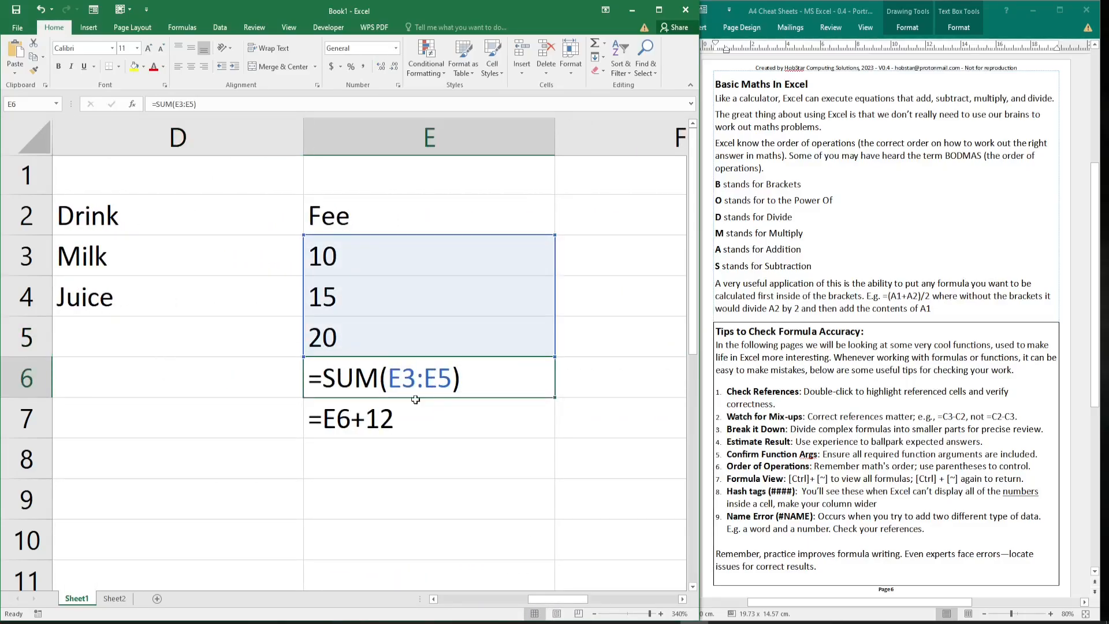
{"action": "double_click", "coordinate": [406, 423]}
{"action": "left_click", "coordinate": [299, 362]}
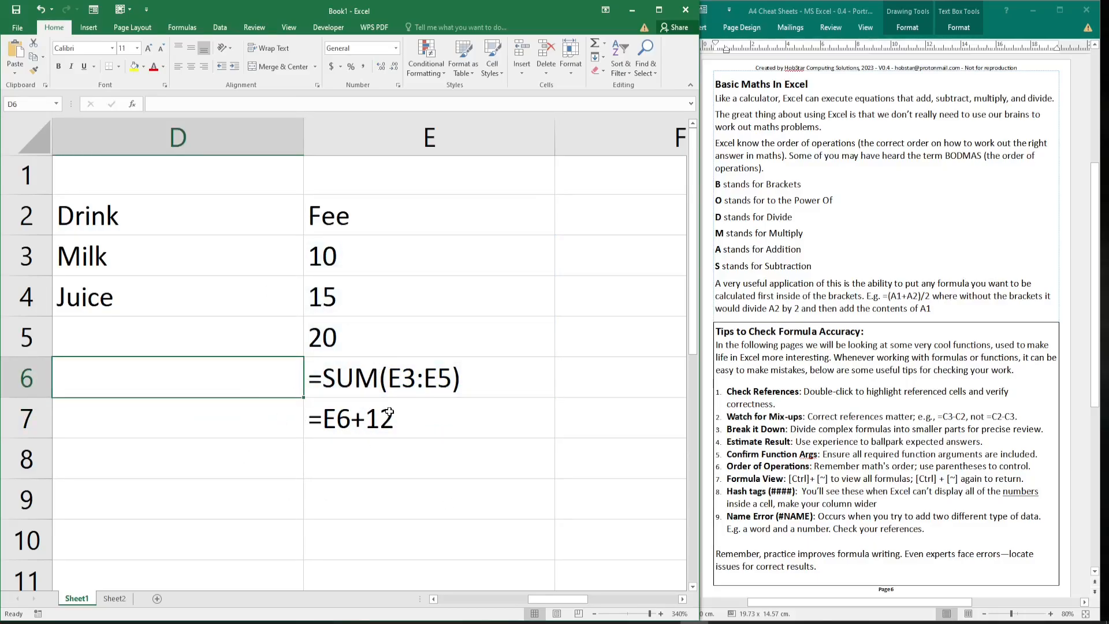
{"action": "key", "text": "ctrl"}
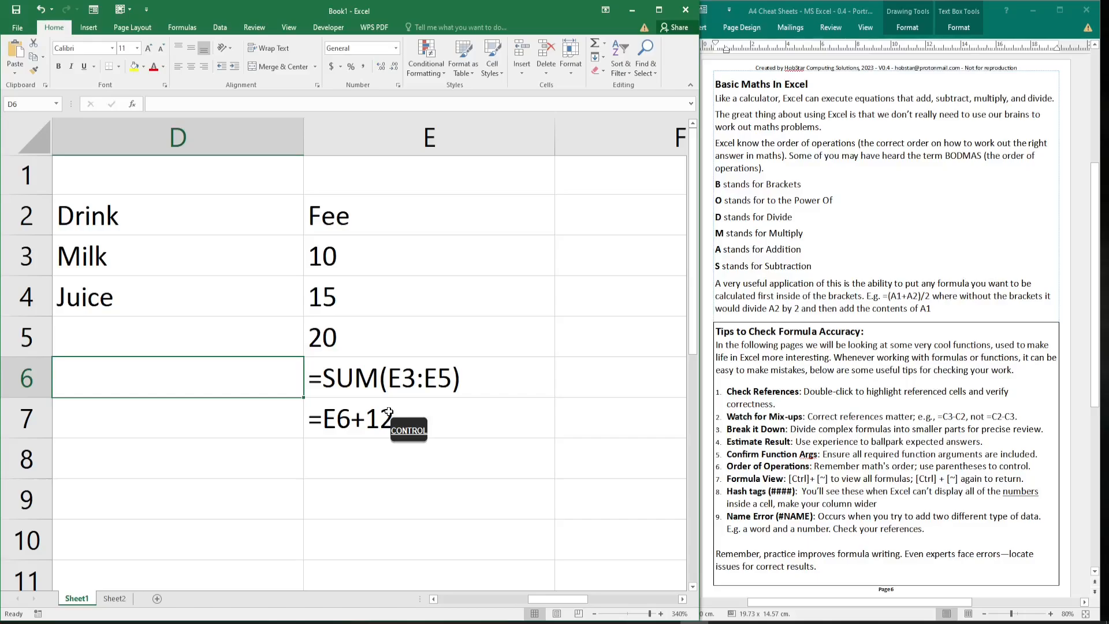
{"action": "key", "text": "ctrl+grave"}
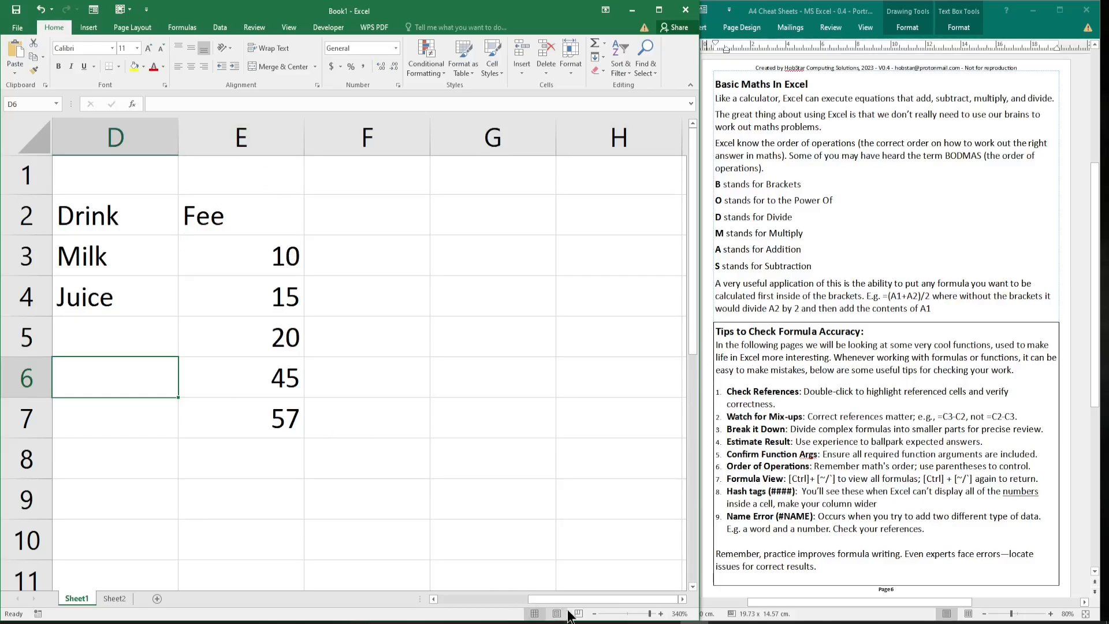
- Narrow column A to less than the width of Wednesday, and move the block B2:D4 down to B6:D8
{"action": "left_click_drag", "start_coordinate": [565, 599], "coordinate": [456, 596]}
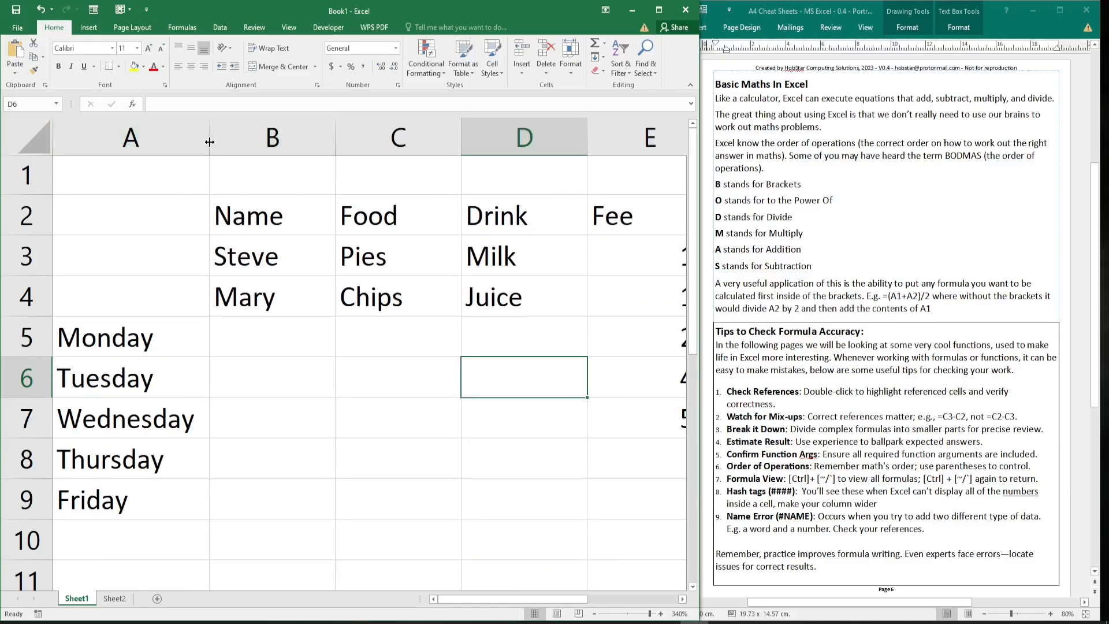
{"action": "left_click_drag", "start_coordinate": [209, 139], "coordinate": [163, 140]}
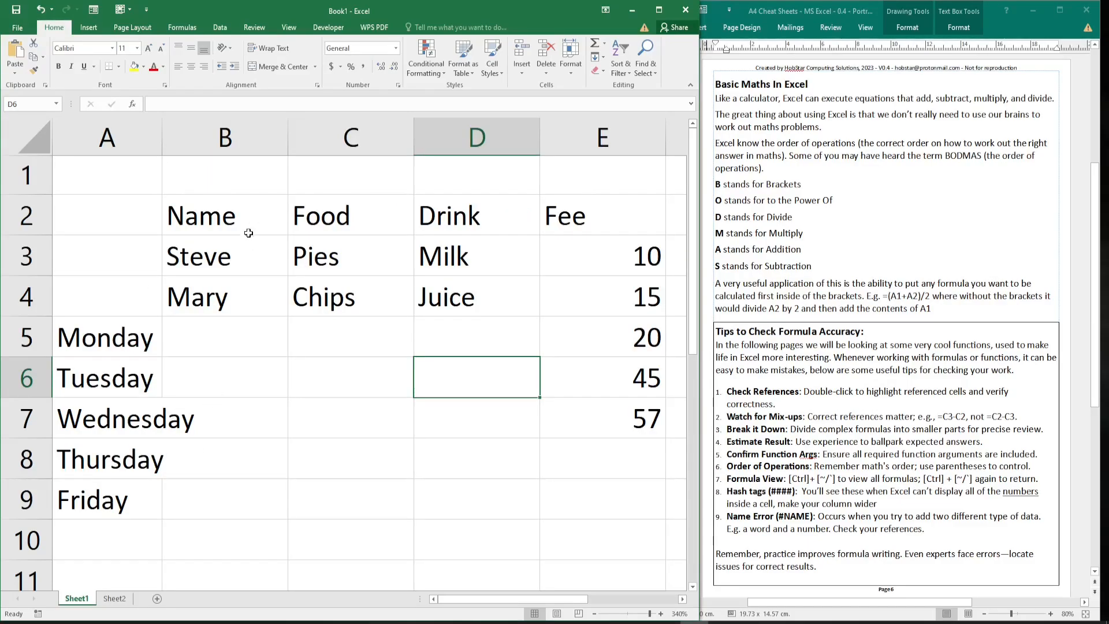
{"action": "left_click_drag", "start_coordinate": [211, 219], "coordinate": [457, 294]}
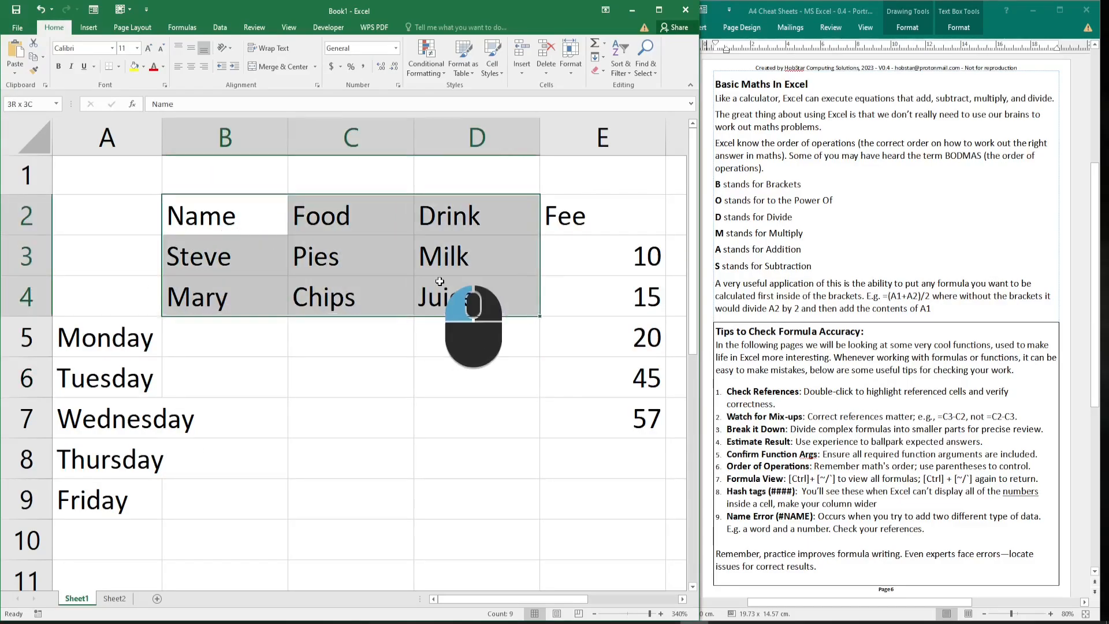
{"action": "left_click_drag", "start_coordinate": [279, 196], "coordinate": [300, 520]}
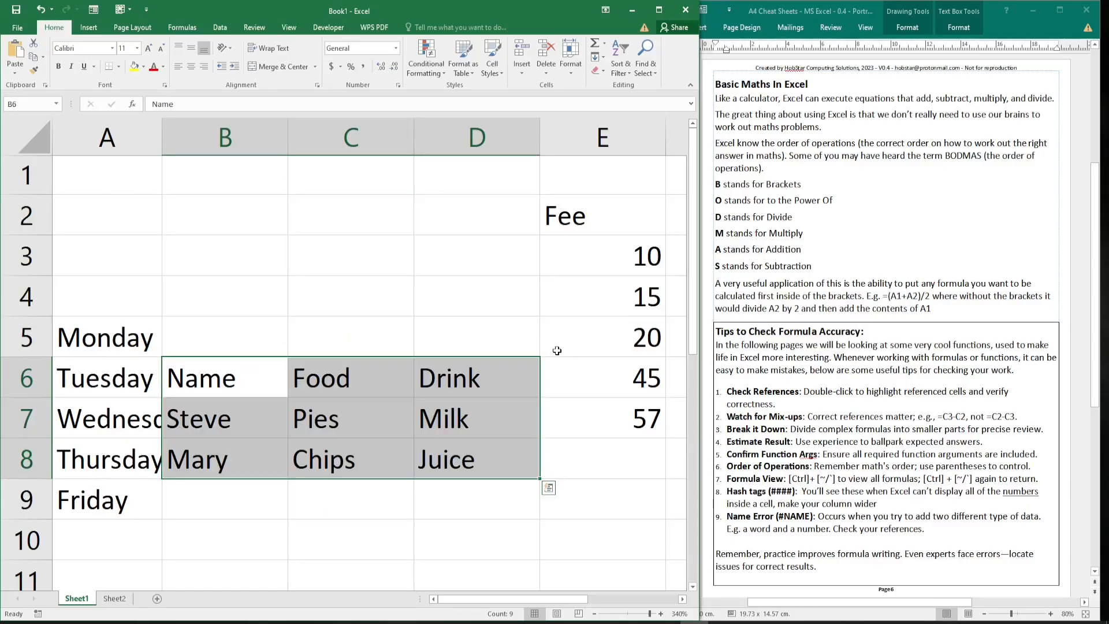
{"action": "left_click", "coordinate": [133, 422]}
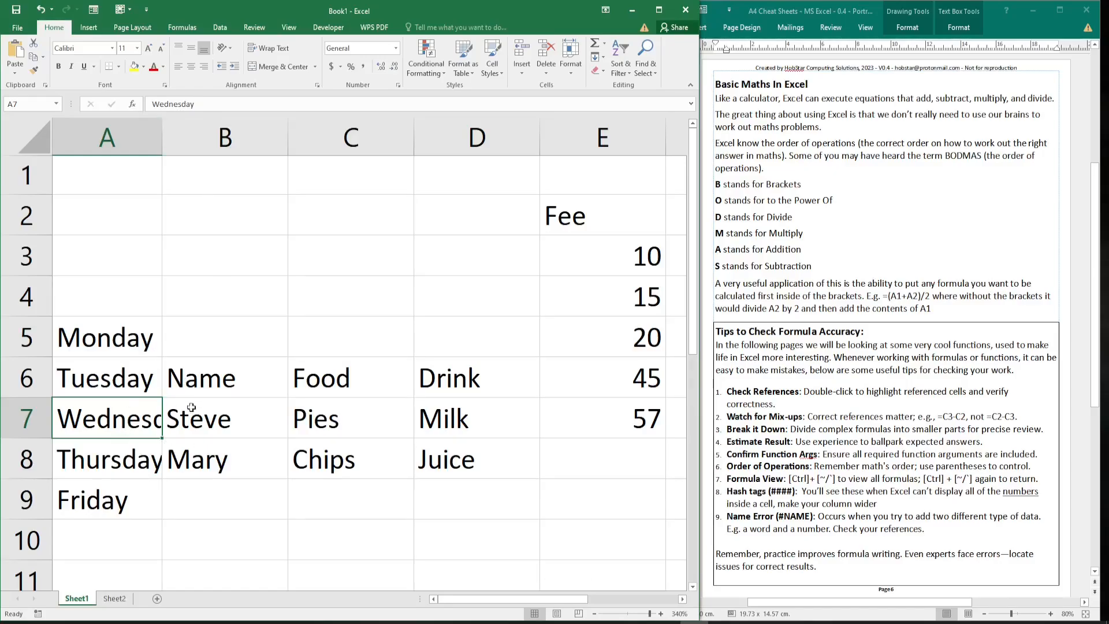
- Replace the fee in E5 with 32454
{"action": "left_click_drag", "start_coordinate": [542, 601], "coordinate": [572, 601]}
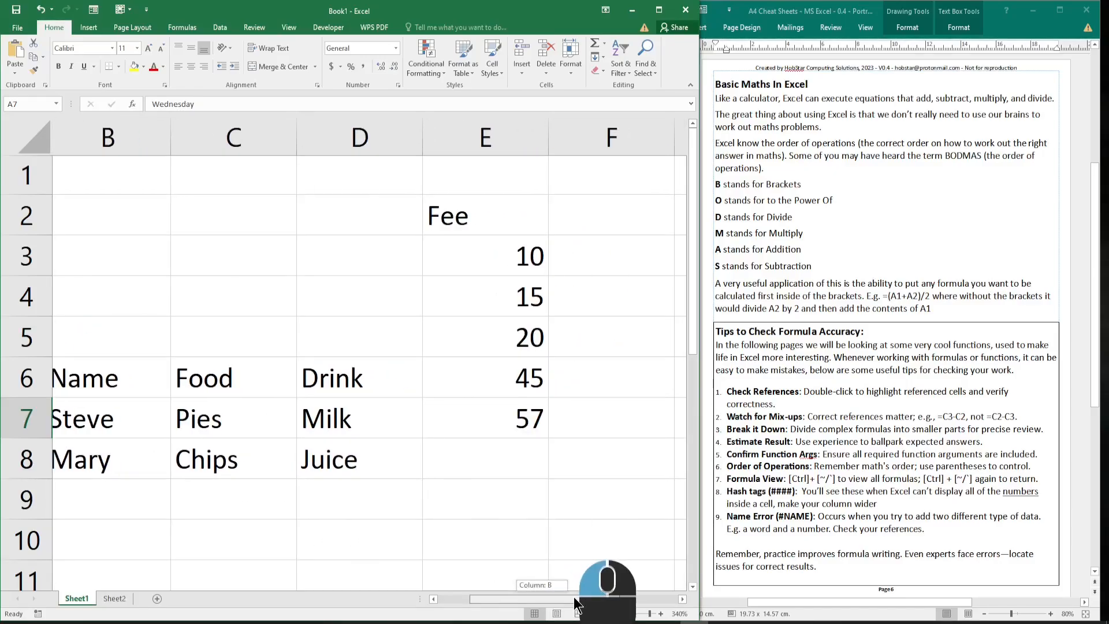
{"action": "left_click", "coordinate": [505, 339]}
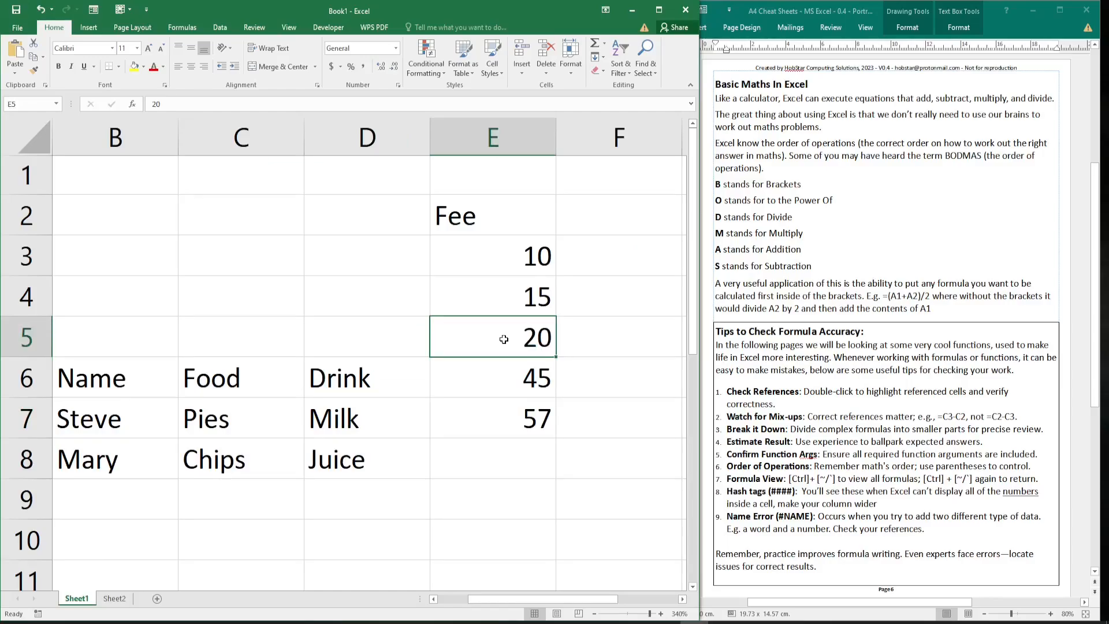
{"action": "type", "text": "32454"}
{"action": "key", "text": "Return"}
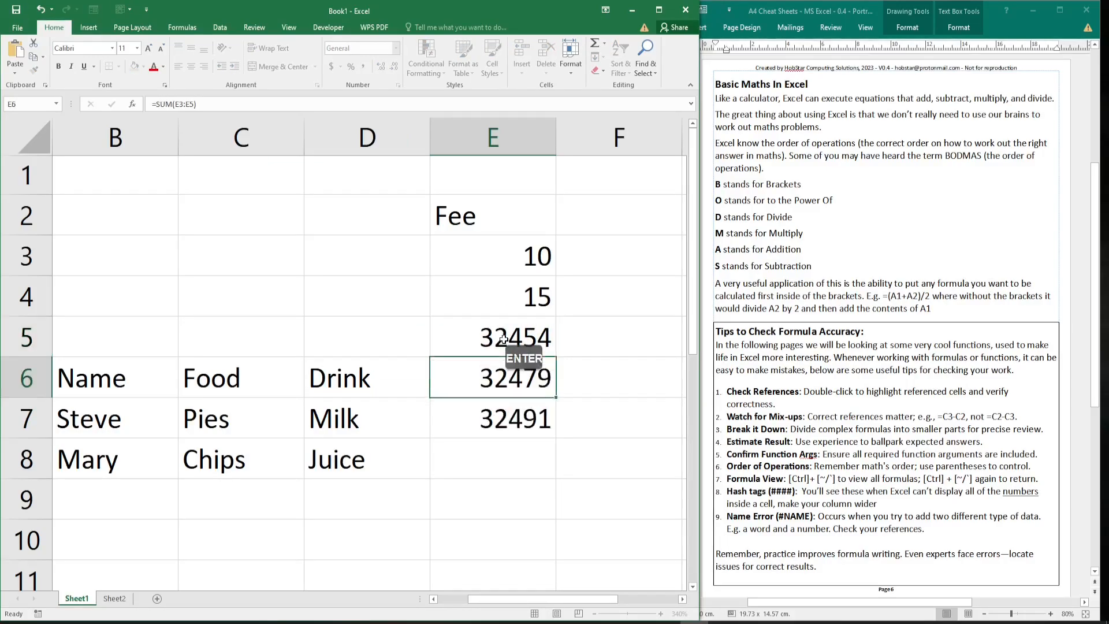
- Narrow column E in two stages until its large numbers no longer fit, and widen it again to fit them
{"action": "left_click_drag", "start_coordinate": [547, 142], "coordinate": [507, 142]}
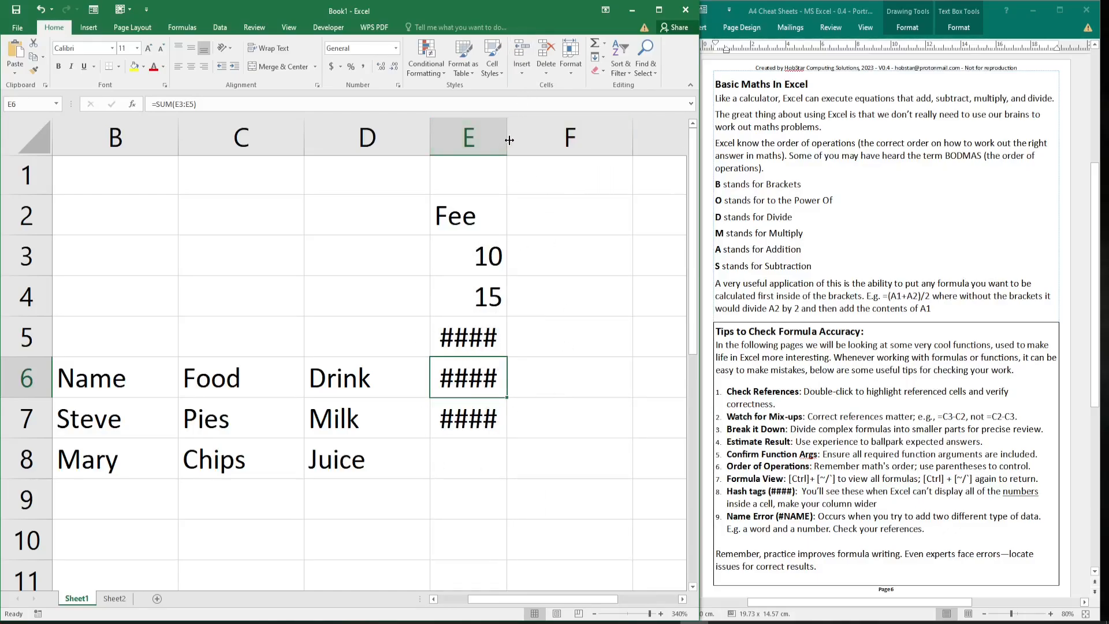
{"action": "left_click_drag", "start_coordinate": [507, 140], "coordinate": [486, 140]}
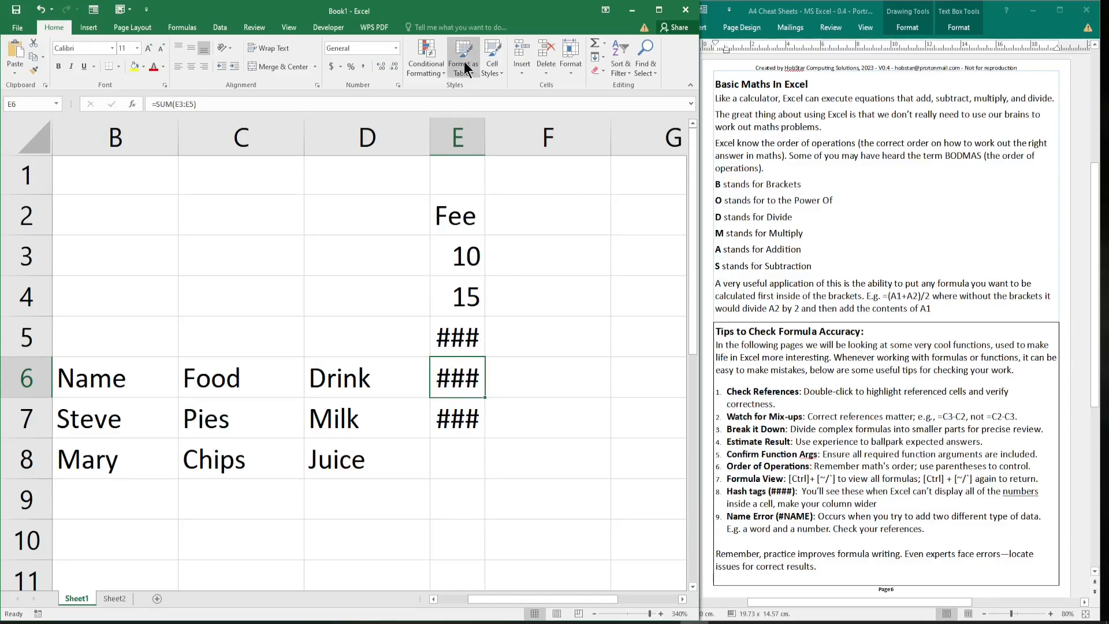
{"action": "left_click_drag", "start_coordinate": [485, 138], "coordinate": [552, 138]}
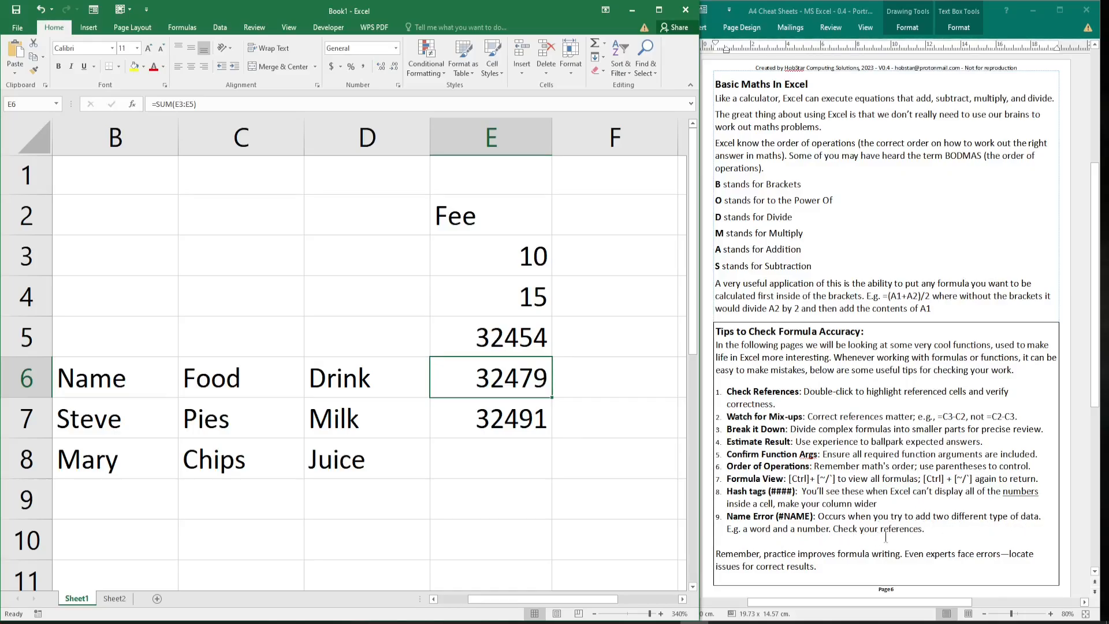
- Enter the formula =D8+E3 in E8 to add a text cell to a number
{"action": "left_click", "coordinate": [503, 458]}
{"action": "type", "text": "-"}
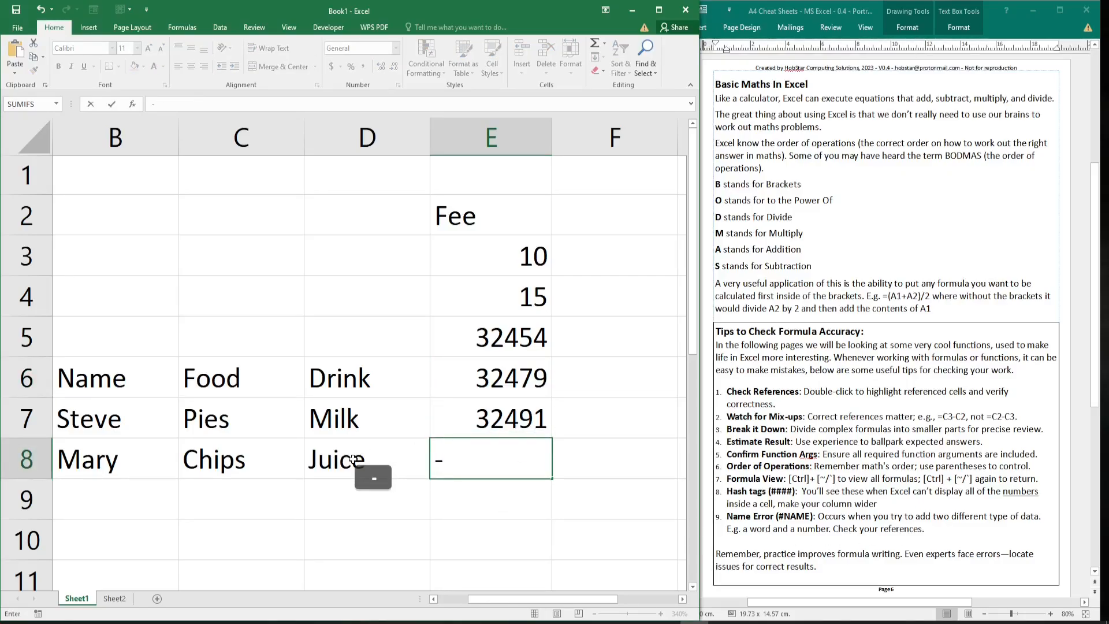
{"action": "key", "text": "BackSpace"}
{"action": "type", "text": "="}
{"action": "left_click", "coordinate": [339, 454]}
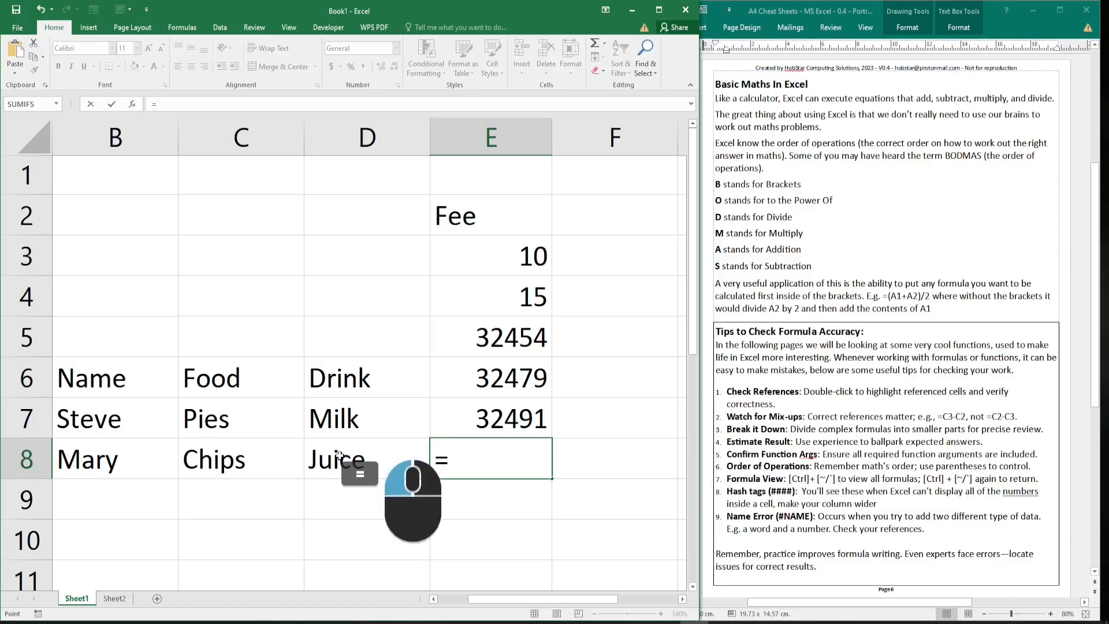
{"action": "type", "text": "+"}
{"action": "left_click", "coordinate": [523, 245]}
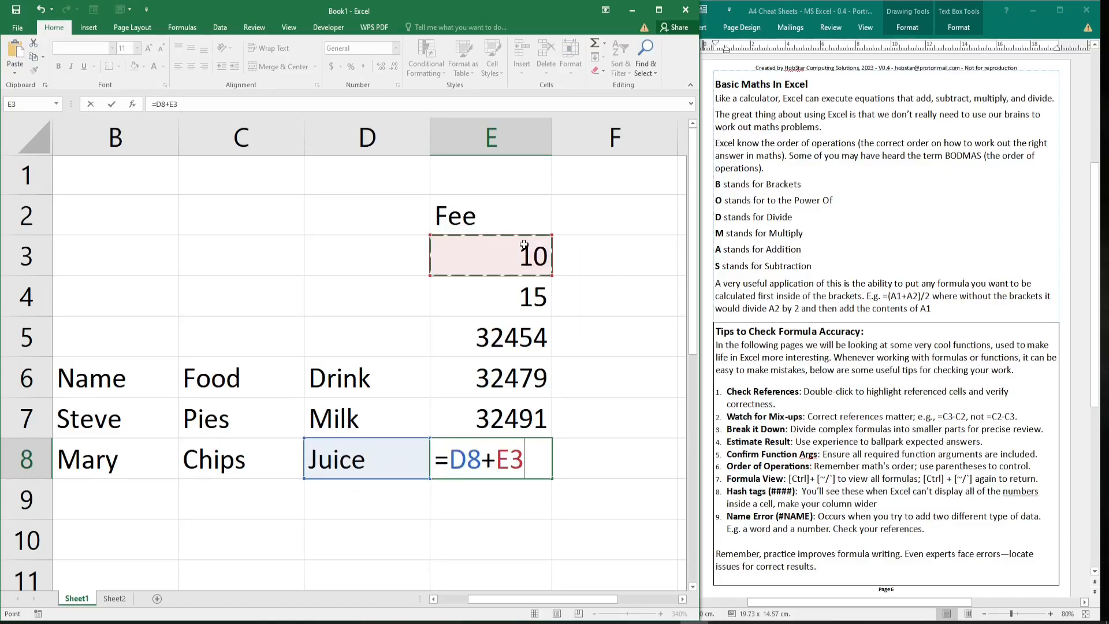
{"action": "key", "text": "Return"}
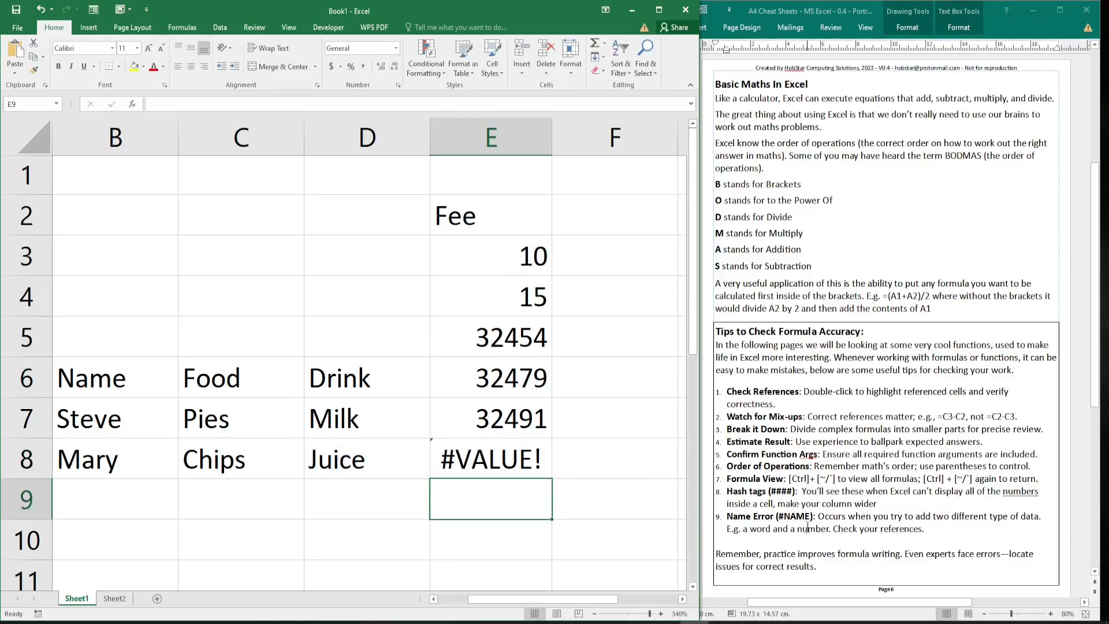
- Change the error code in the Publisher sheet's Name Error tip to #VALUE!, and return to cell E8 in Excel
{"action": "left_click", "coordinate": [808, 516]}
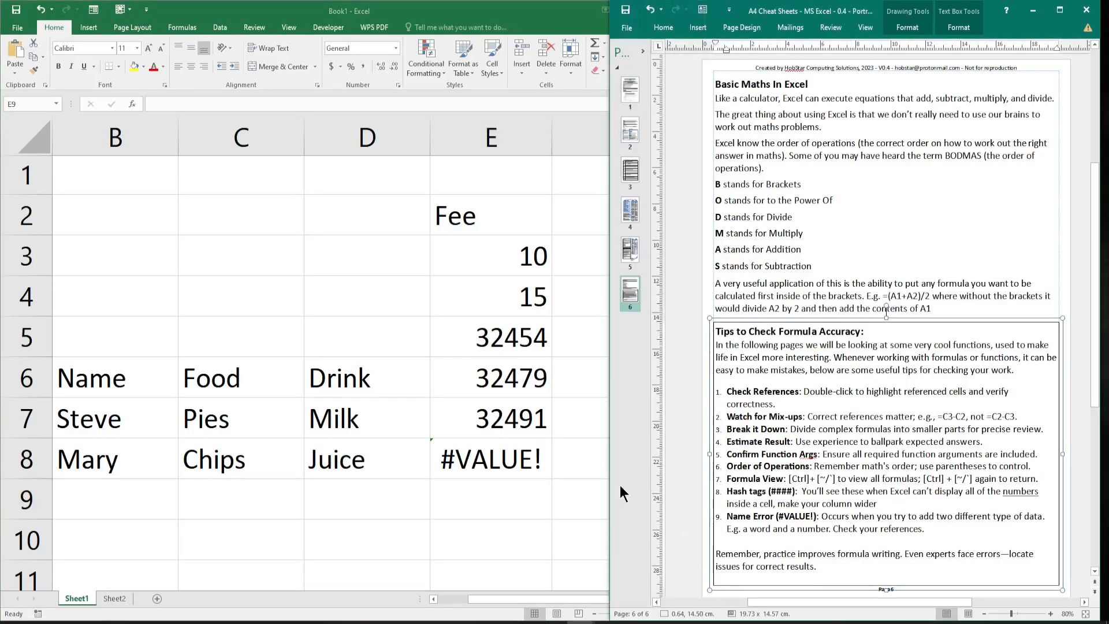
{"action": "left_click", "coordinate": [491, 458]}
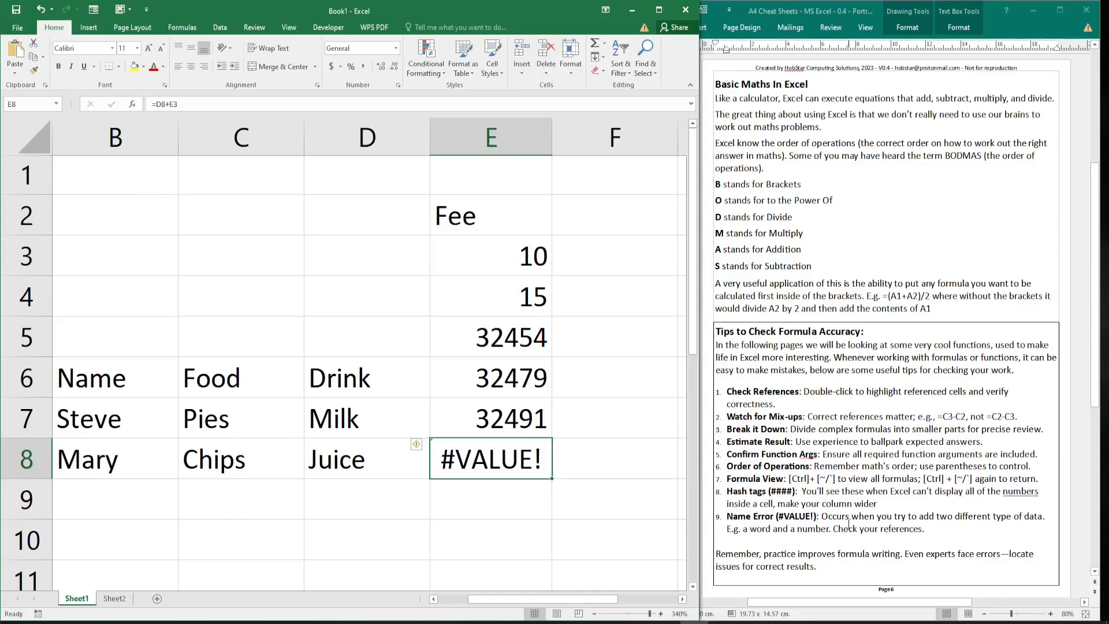
{"action": "scroll", "coordinate": [820, 517], "scroll_direction": "down", "scroll_amount": 1}
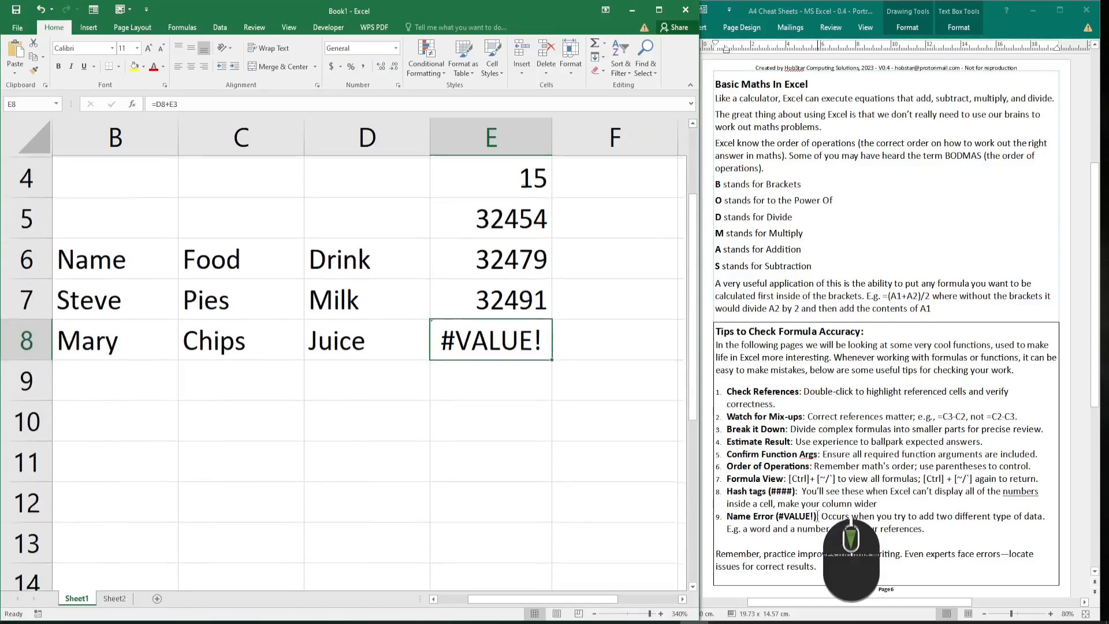
{"action": "scroll", "coordinate": [820, 517], "scroll_direction": "up", "scroll_amount": 1}
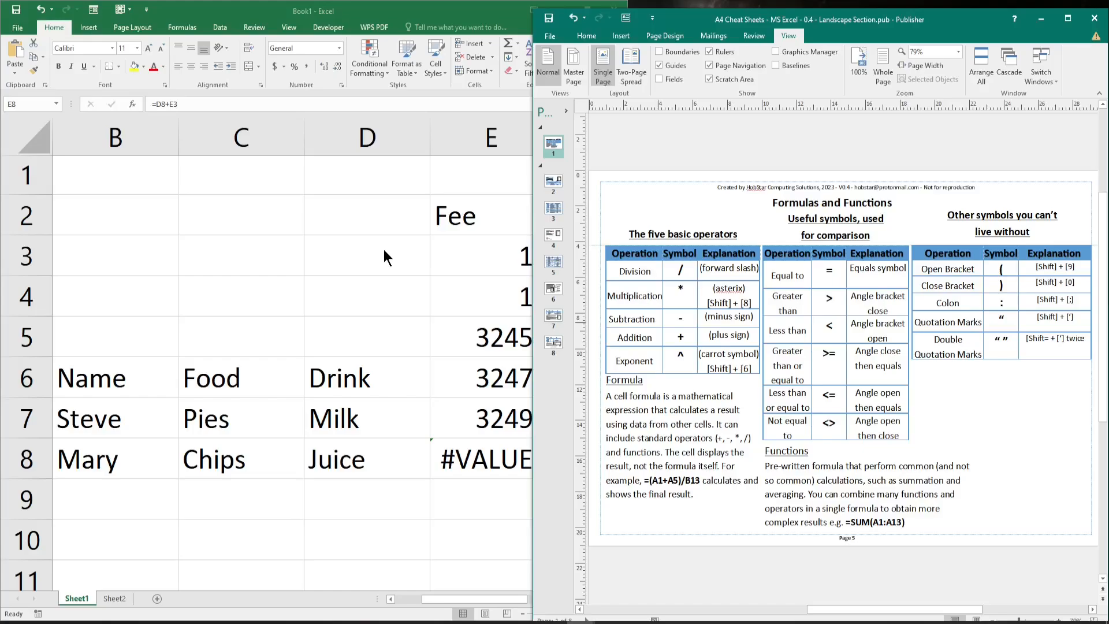
- Narrow the Excel window to sit beside the functions cheat sheet and switch to Sheet2
{"action": "left_click", "coordinate": [404, 286]}
{"action": "left_click_drag", "start_coordinate": [628, 300], "coordinate": [595, 298]}
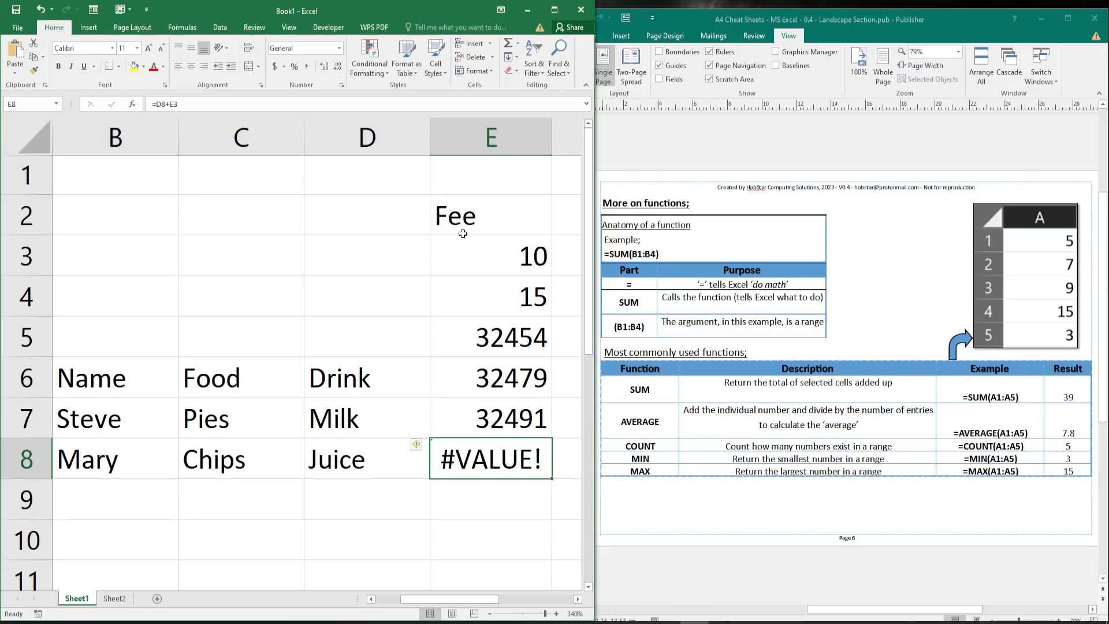
{"action": "left_click", "coordinate": [107, 601]}
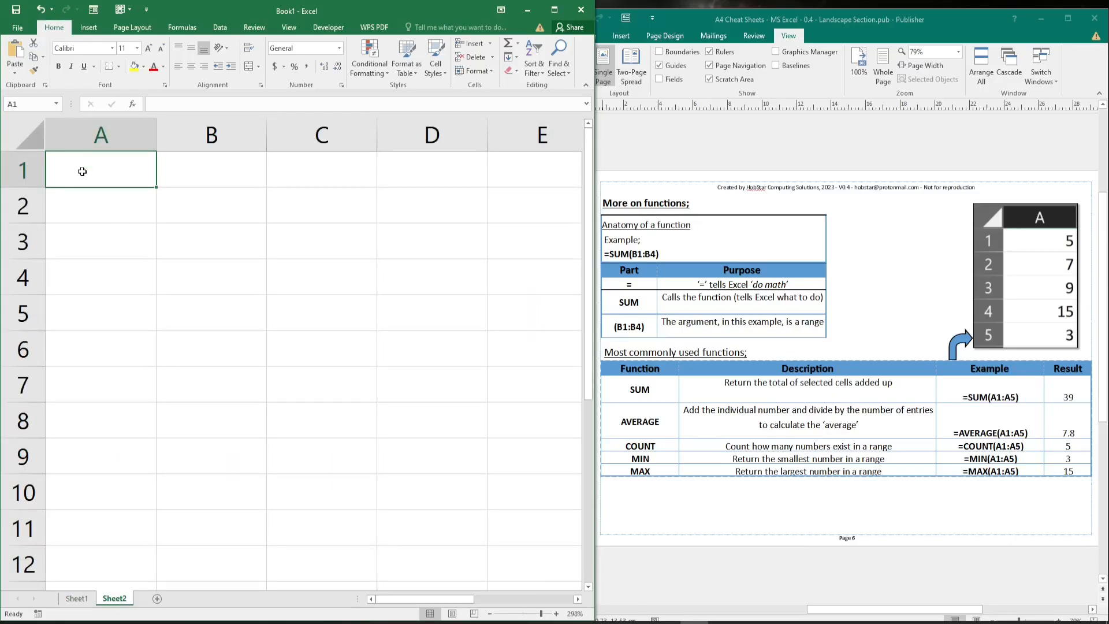
- Enter the values 5, 7, 9, 15 and 3 down cells A1 to A5 of Sheet2
{"action": "left_click", "coordinate": [116, 174]}
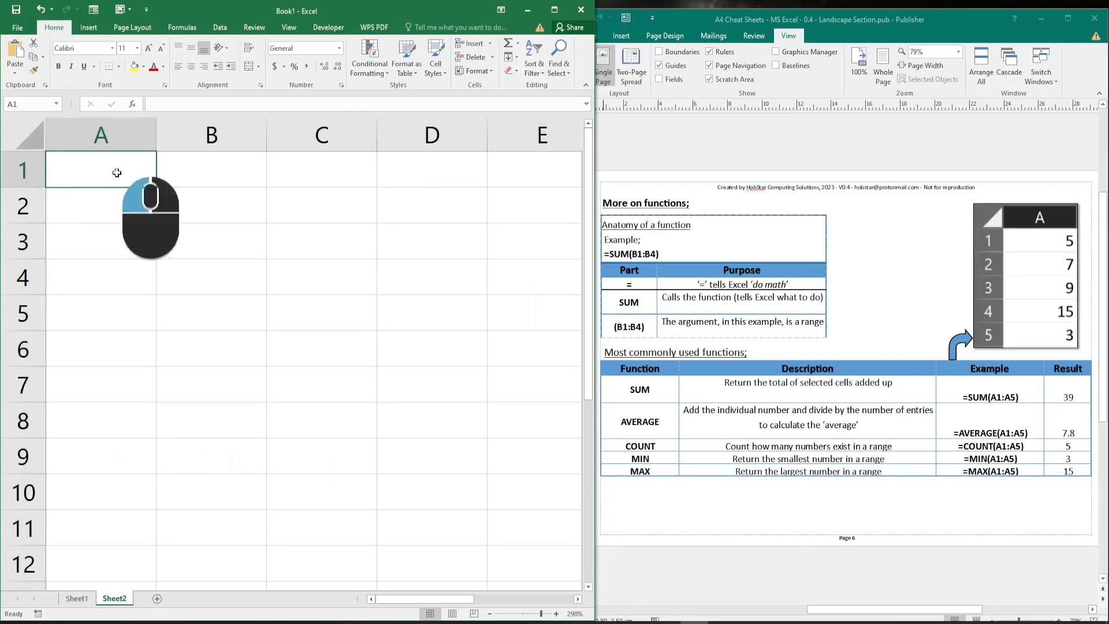
{"action": "type", "text": "5"}
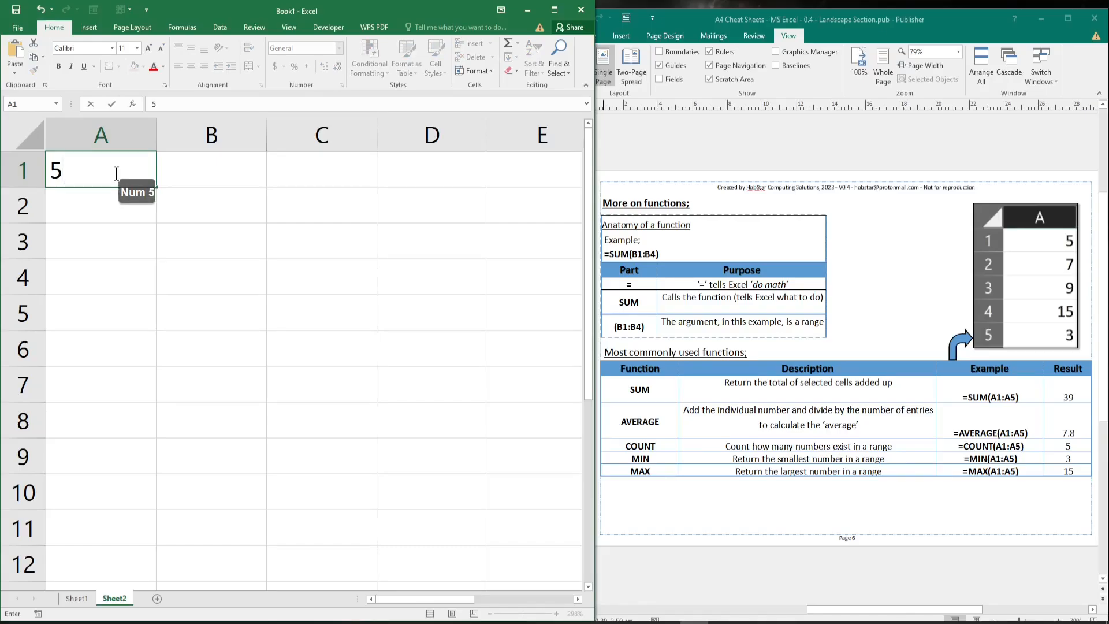
{"action": "key", "text": "Return"}
{"action": "type", "text": "7"}
{"action": "key", "text": "Return"}
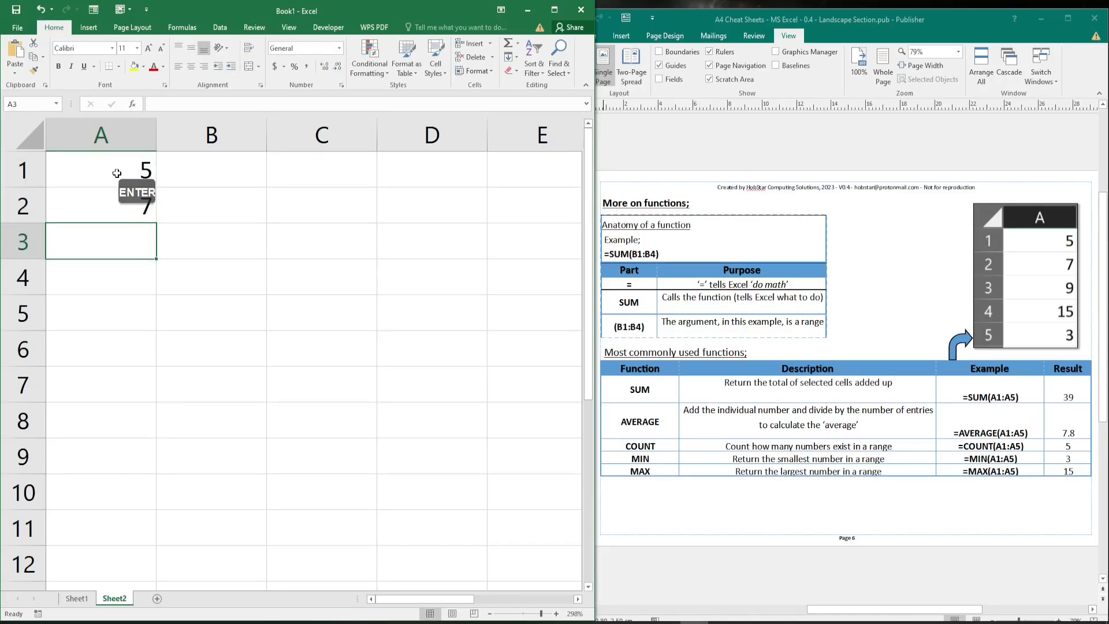
{"action": "type", "text": "9"}
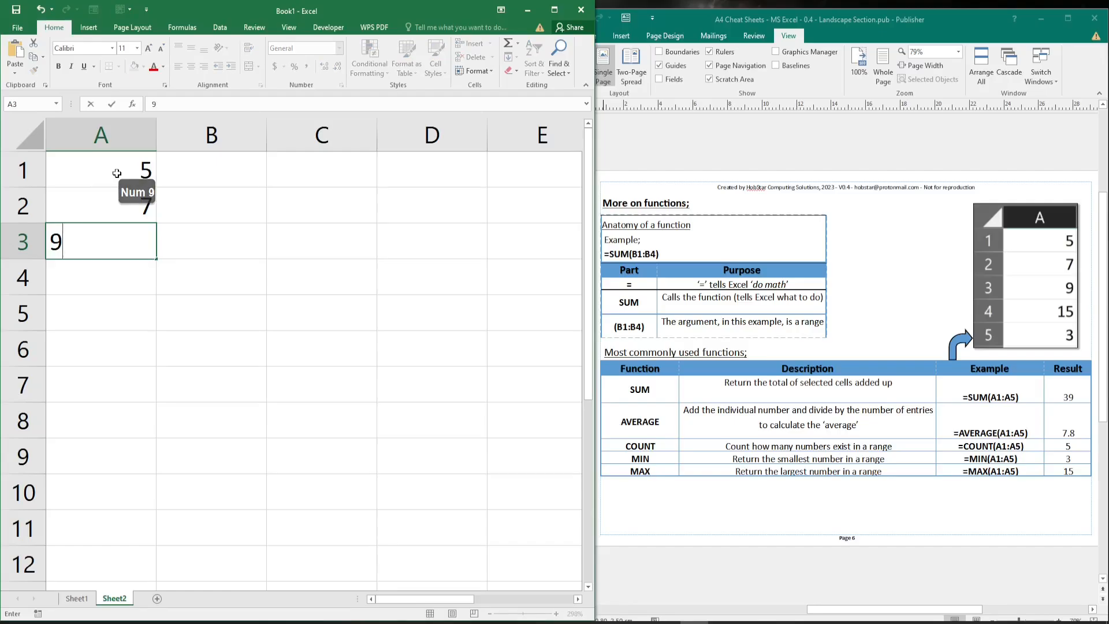
{"action": "key", "text": "Return"}
{"action": "type", "text": "15"}
{"action": "key", "text": "Return"}
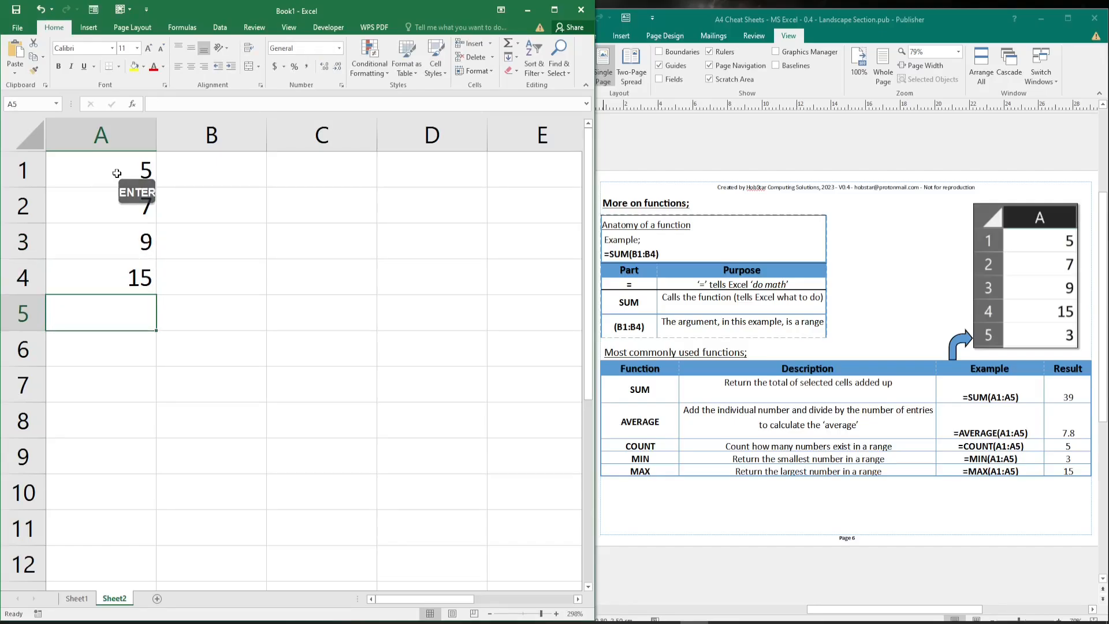
{"action": "type", "text": "3"}
{"action": "key", "text": "Return"}
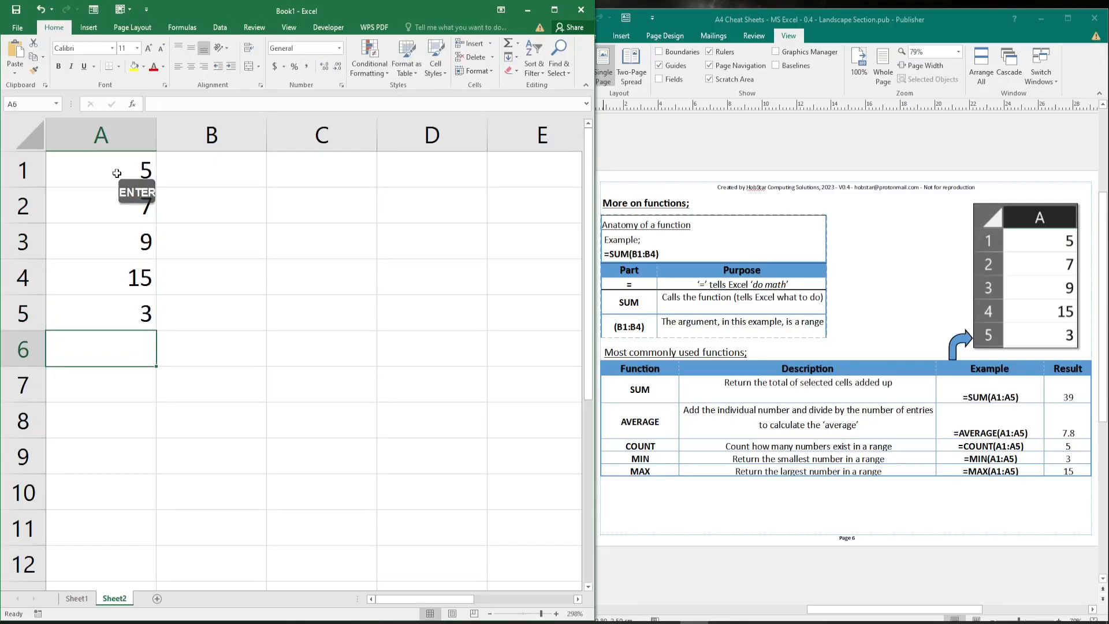
- Enter the formula =SUM(A1:A5) in A6 to add up the five numbers above it
{"action": "left_click", "coordinate": [764, 146]}
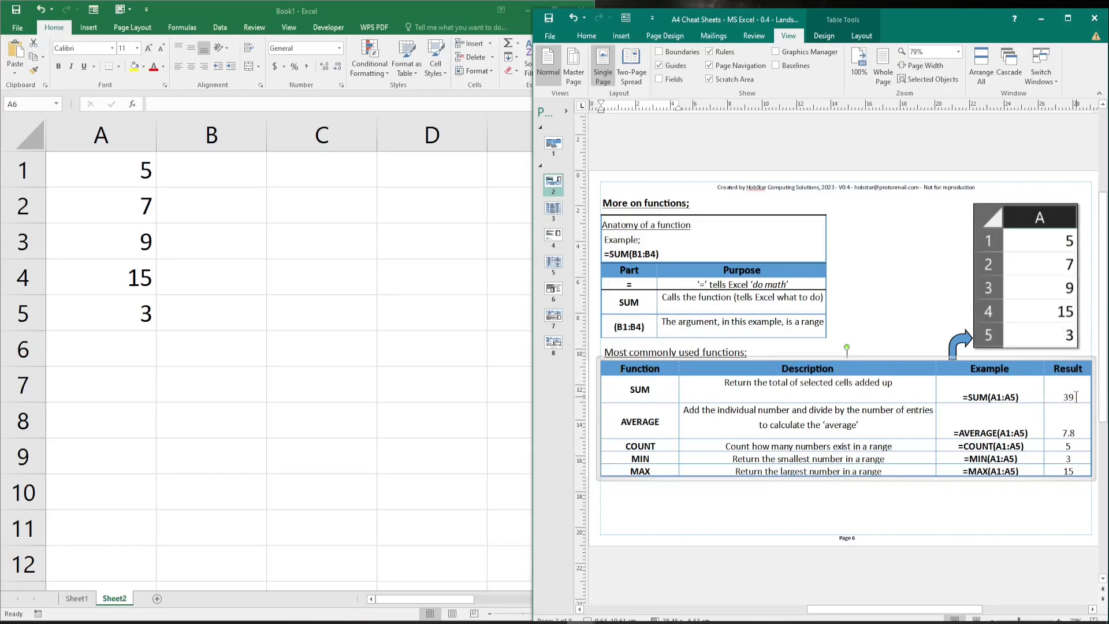
{"action": "left_click", "coordinate": [102, 355]}
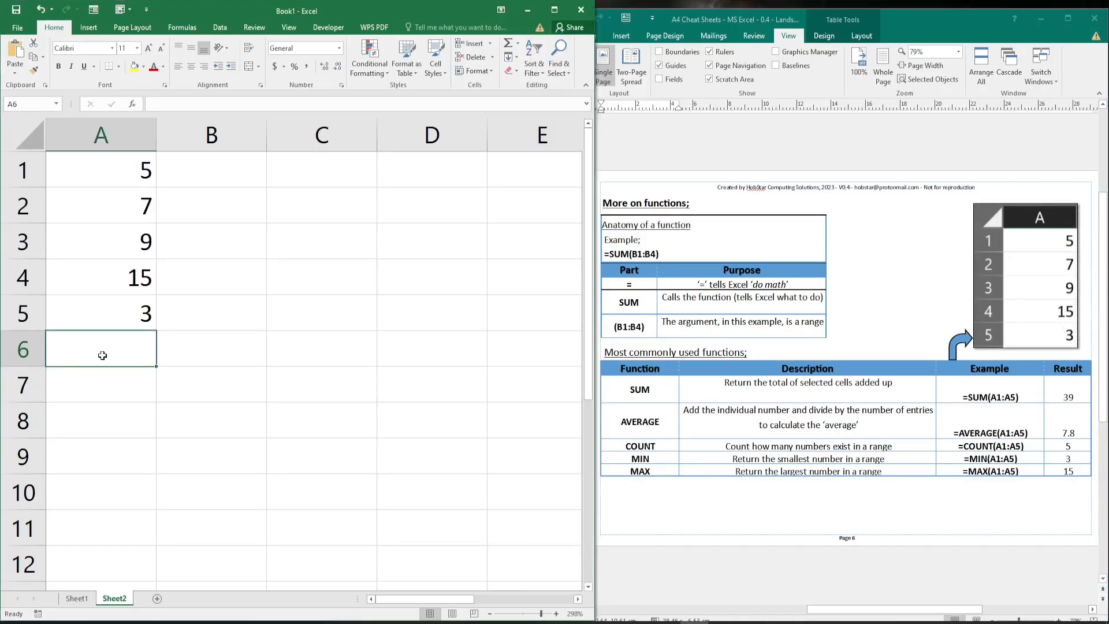
{"action": "type", "text": "=s"}
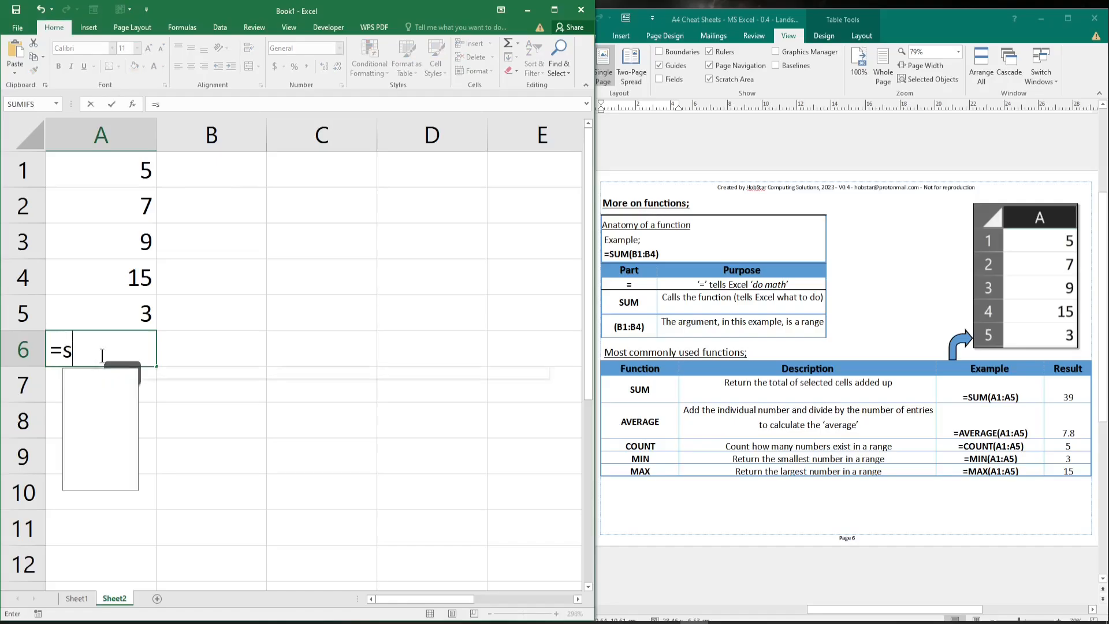
{"action": "type", "text": "um("}
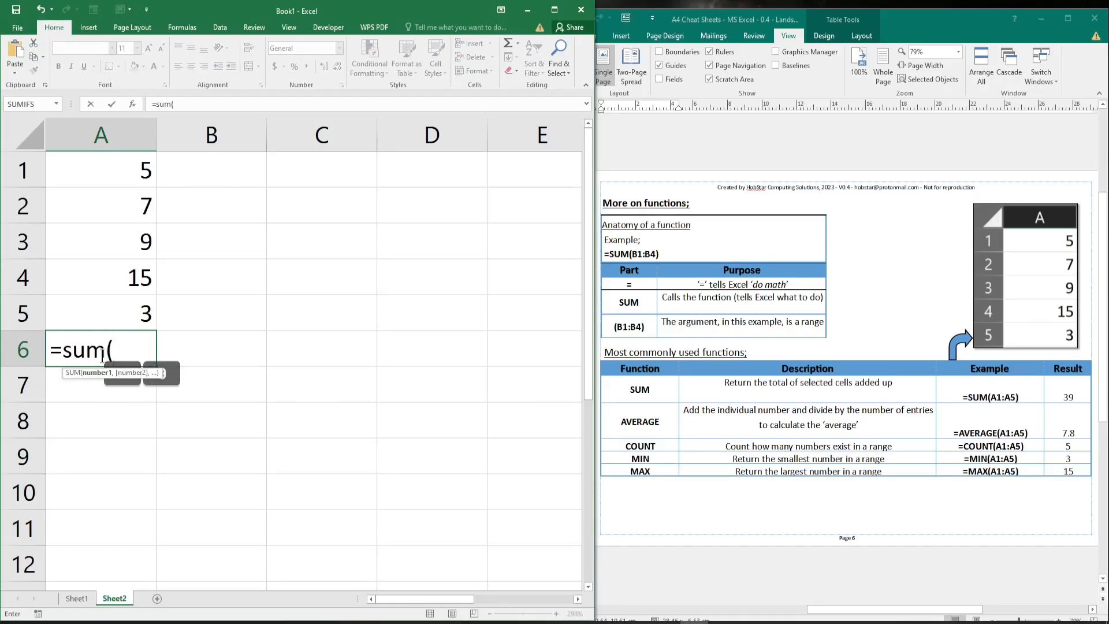
{"action": "type", "text": "a1:"}
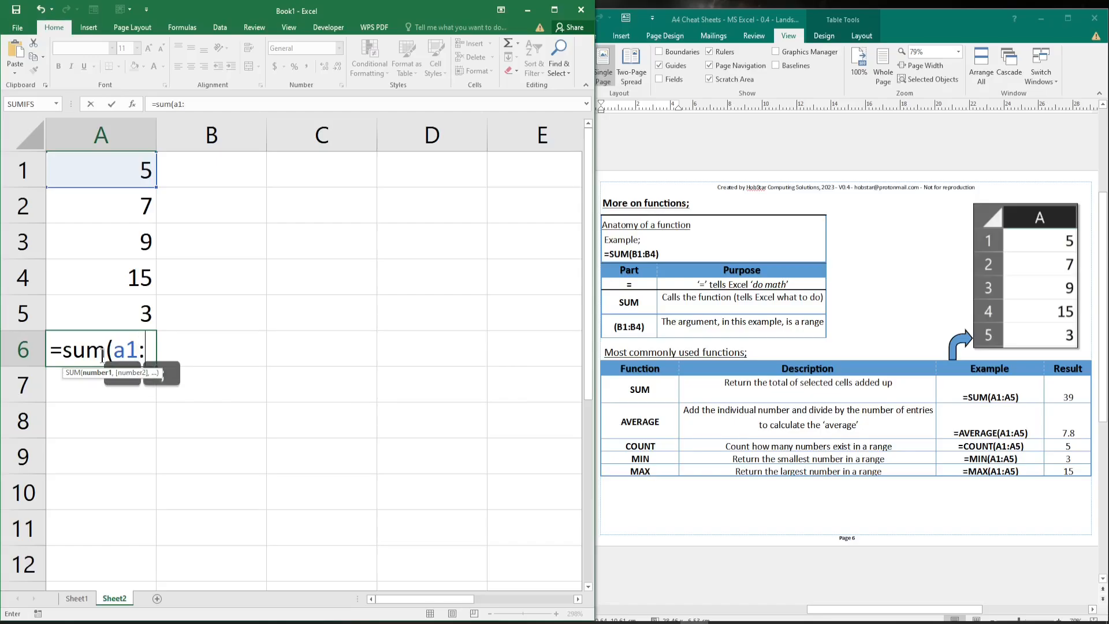
{"action": "type", "text": "a5)"}
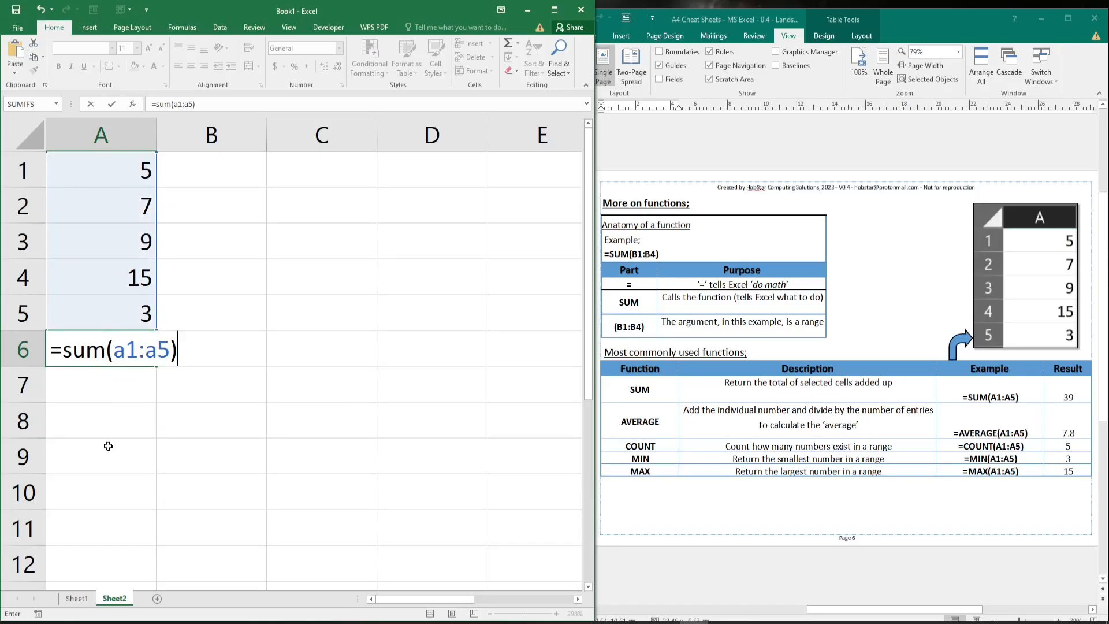
{"action": "key", "text": "Return"}
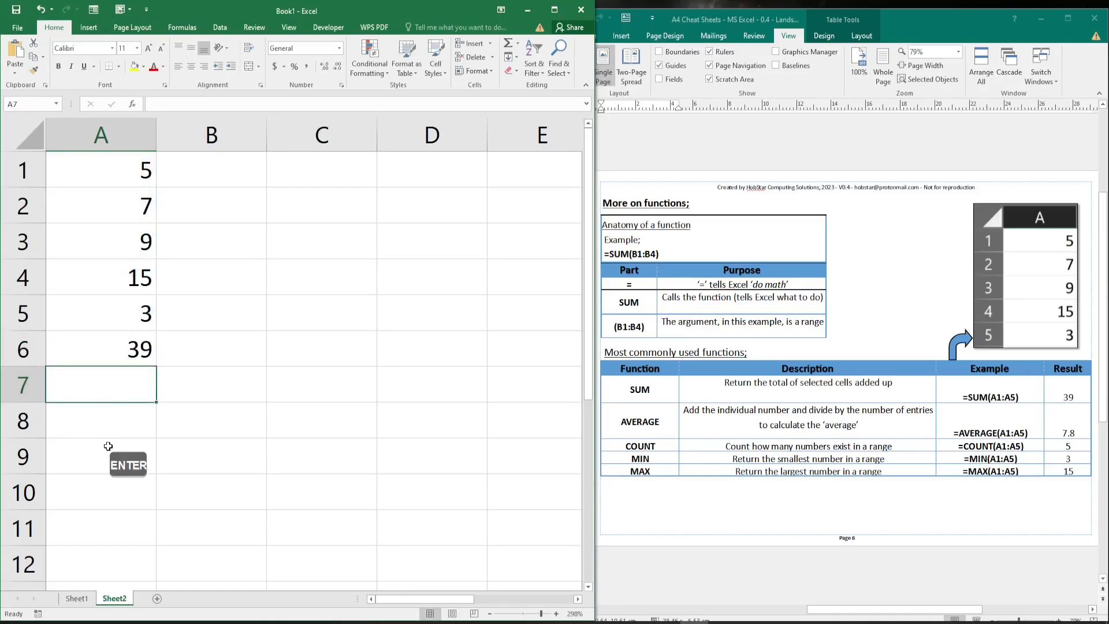
- Inspect the SUM formula in A6 and the range it refers to, leaving it unedited
{"action": "left_click", "coordinate": [102, 348]}
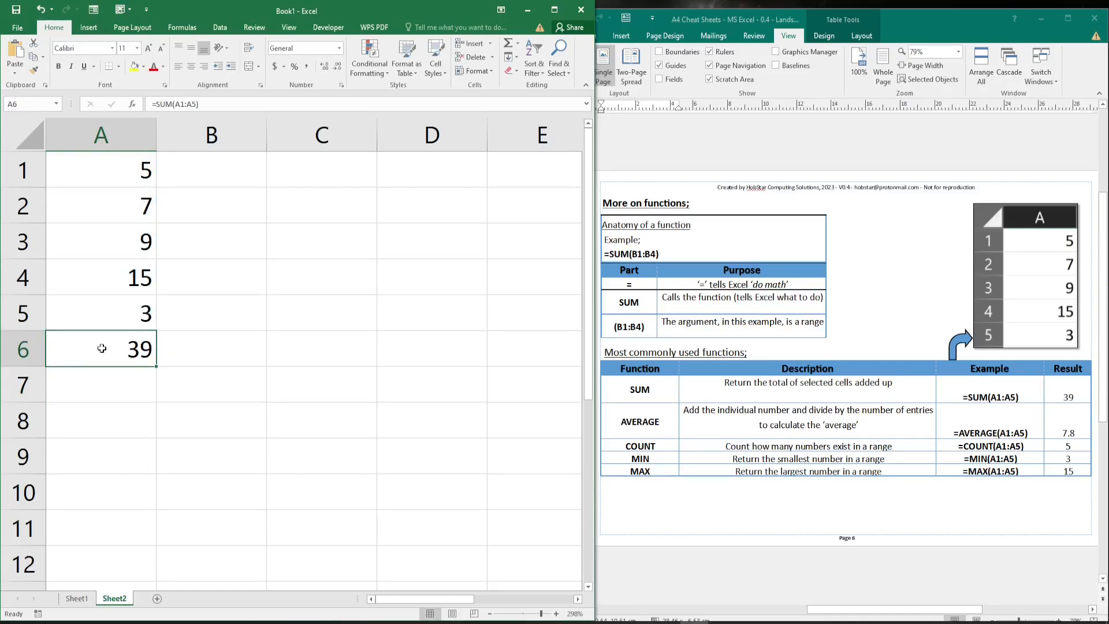
{"action": "left_click", "coordinate": [205, 105]}
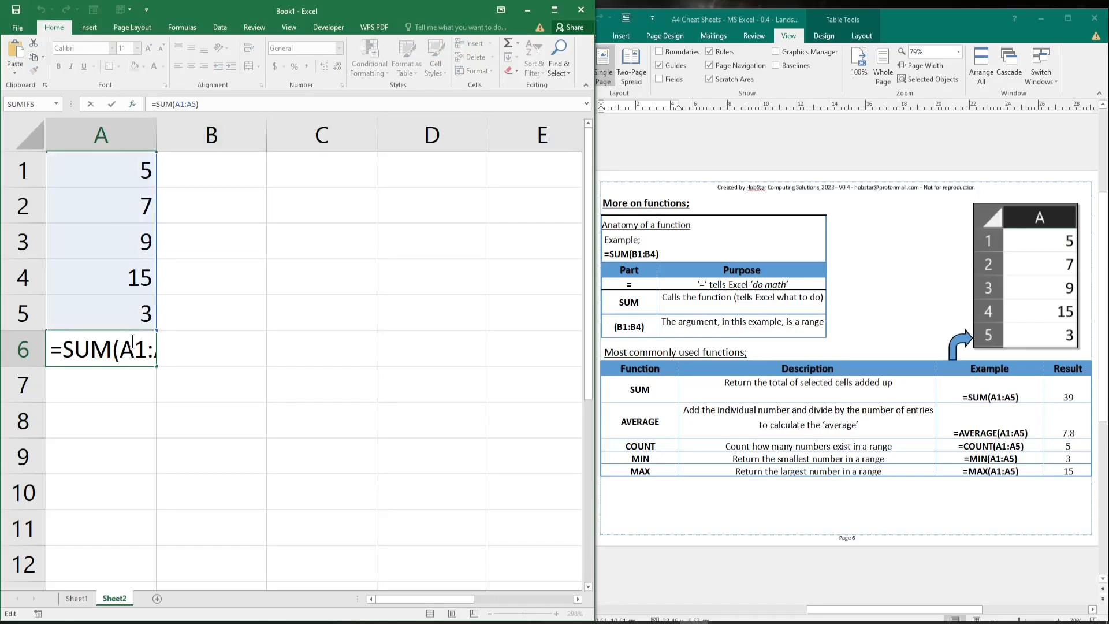
{"action": "key", "text": "Escape"}
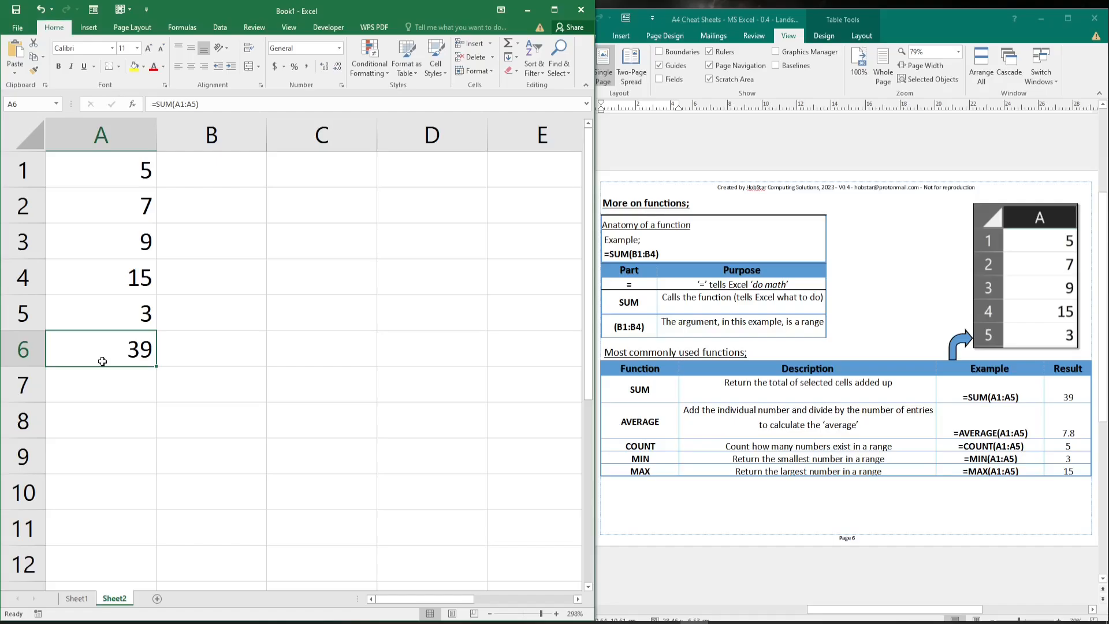
- Replace the formula in A6 with =AVERAGE(A1:A5) and select the five numbers it averages
{"action": "key", "text": "Delete"}
{"action": "type", "text": "=aver"}
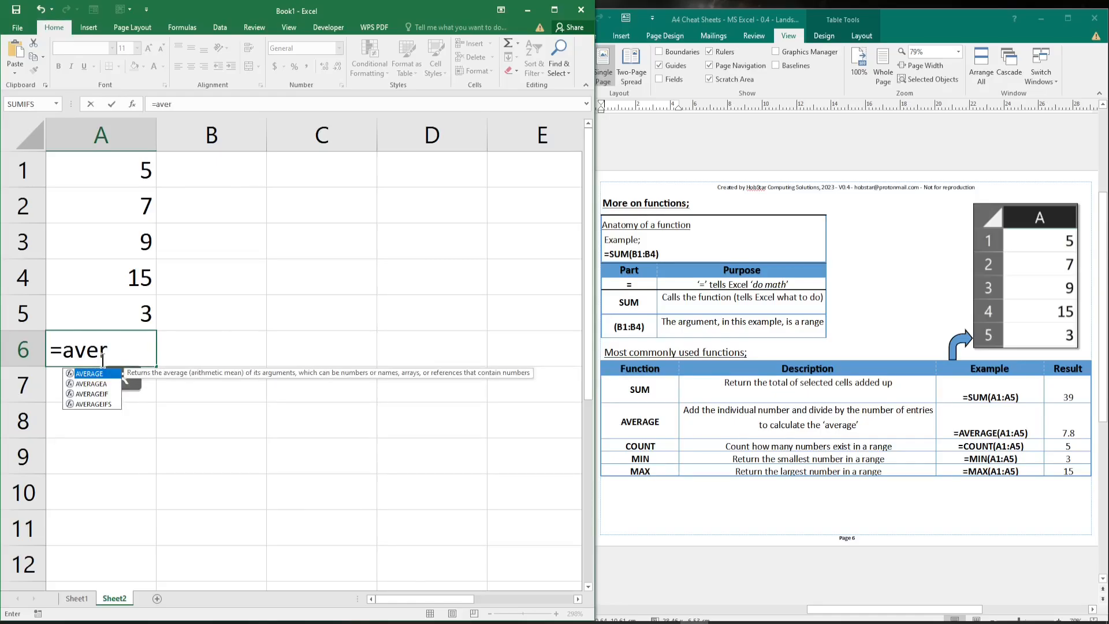
{"action": "type", "text": "age"}
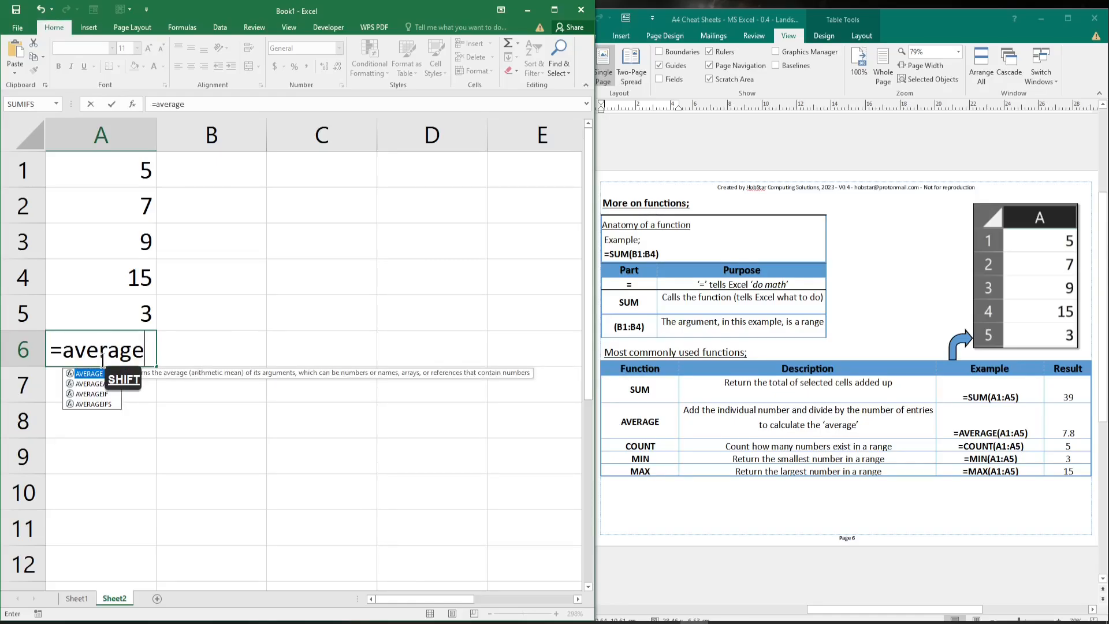
{"action": "type", "text": "("}
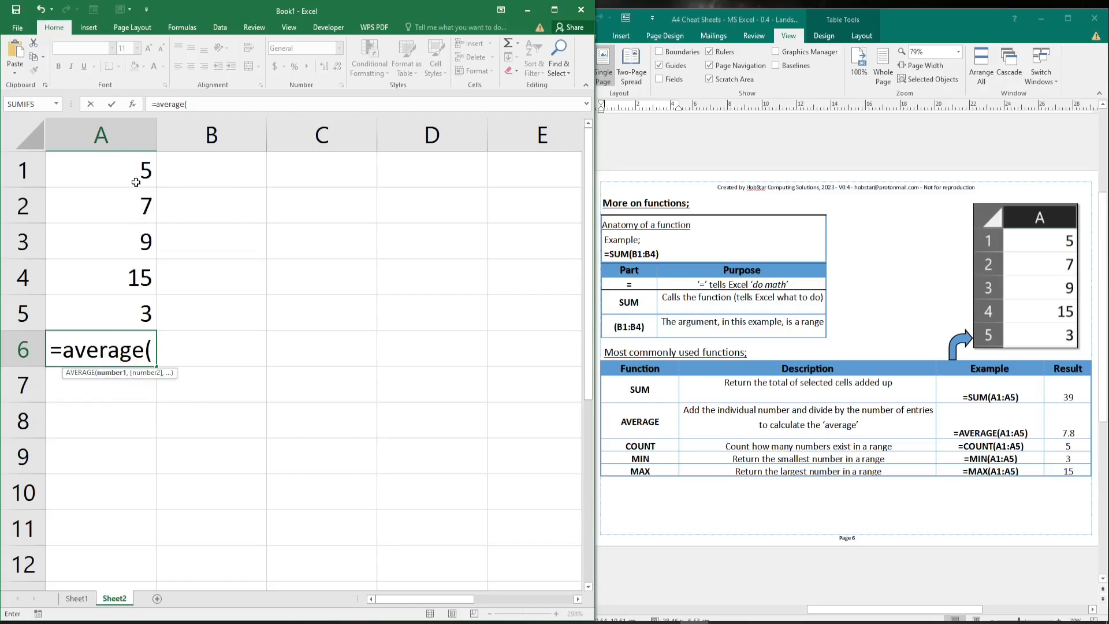
{"action": "left_click_drag", "start_coordinate": [137, 164], "coordinate": [121, 312]}
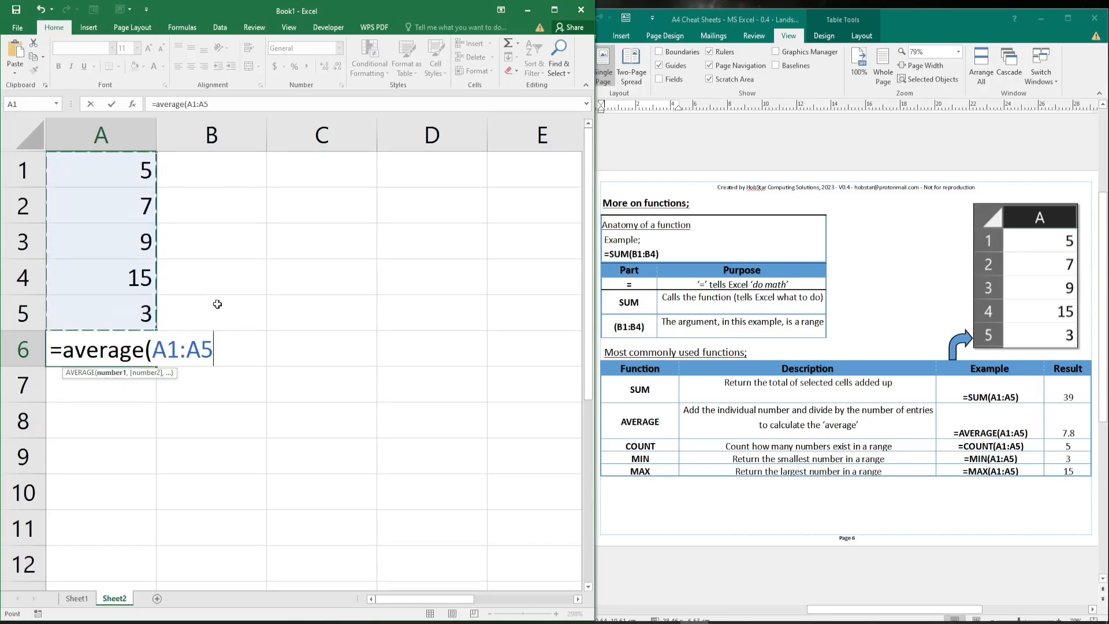
{"action": "type", "text": ")"}
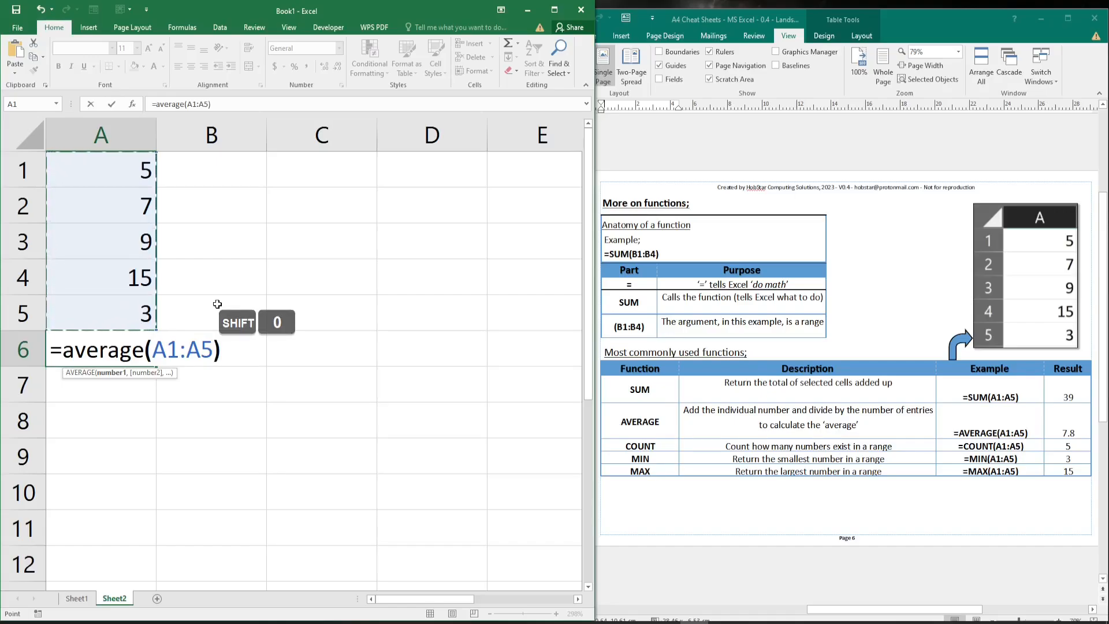
{"action": "key", "text": "Return"}
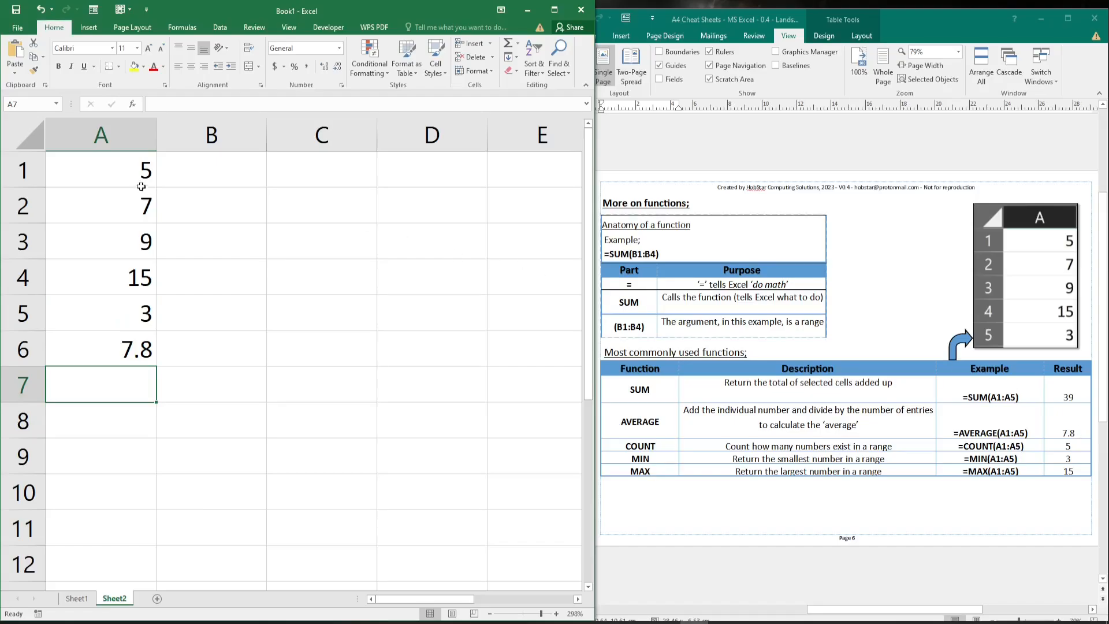
{"action": "left_click_drag", "start_coordinate": [126, 164], "coordinate": [117, 314]}
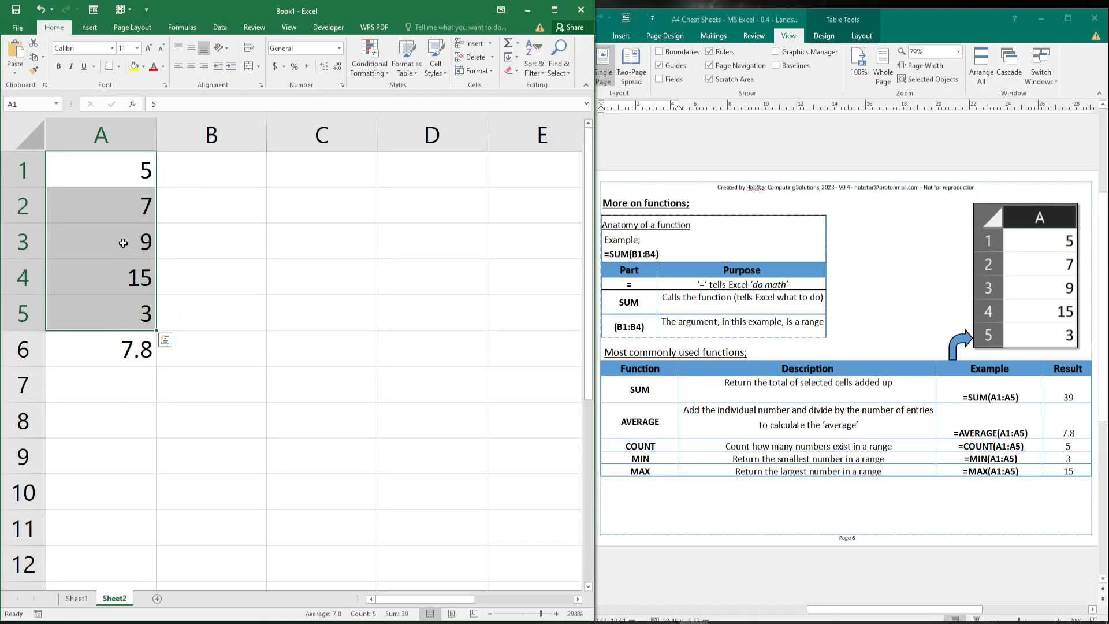
- Clear the average in A6 and enter =COUNT(A1:A5) to count the numbers in the range
{"action": "left_click", "coordinate": [126, 358]}
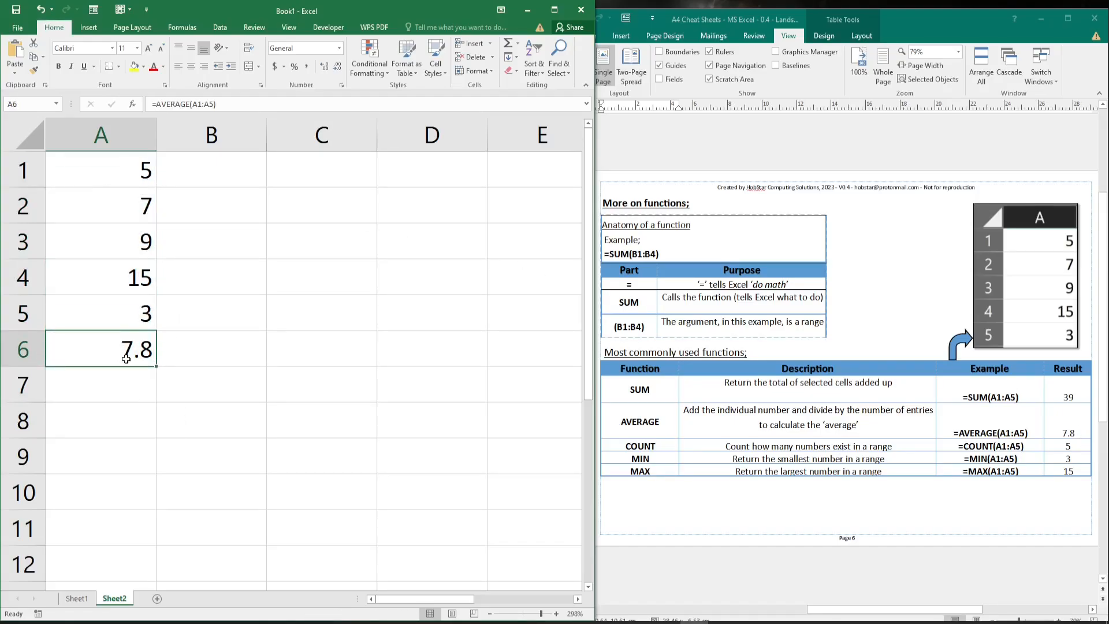
{"action": "key", "text": "Delete"}
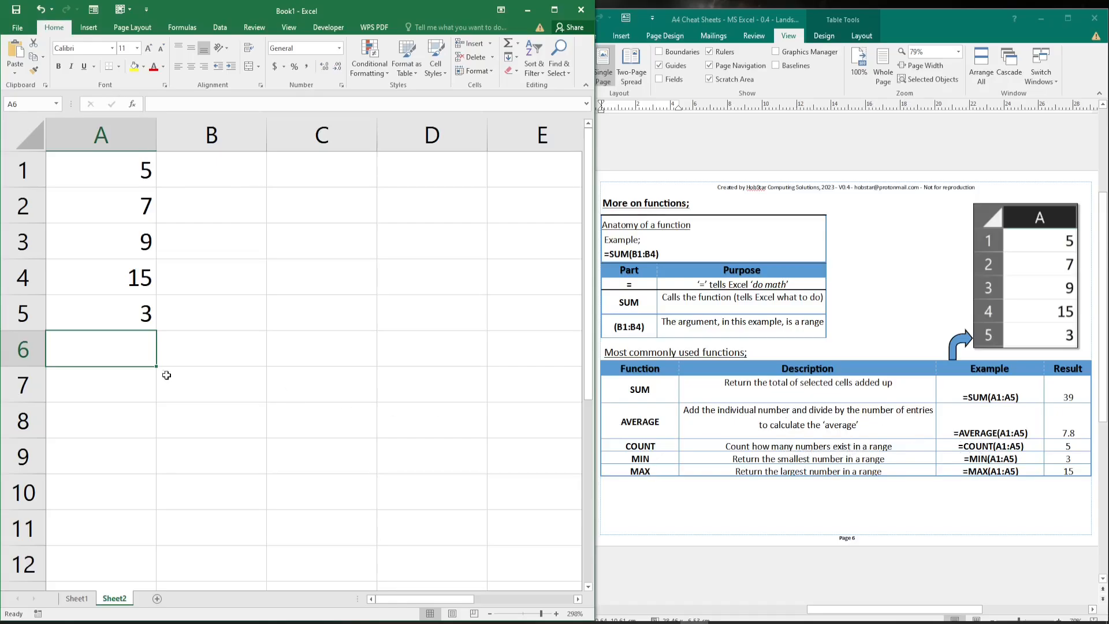
{"action": "type", "text": "=c"}
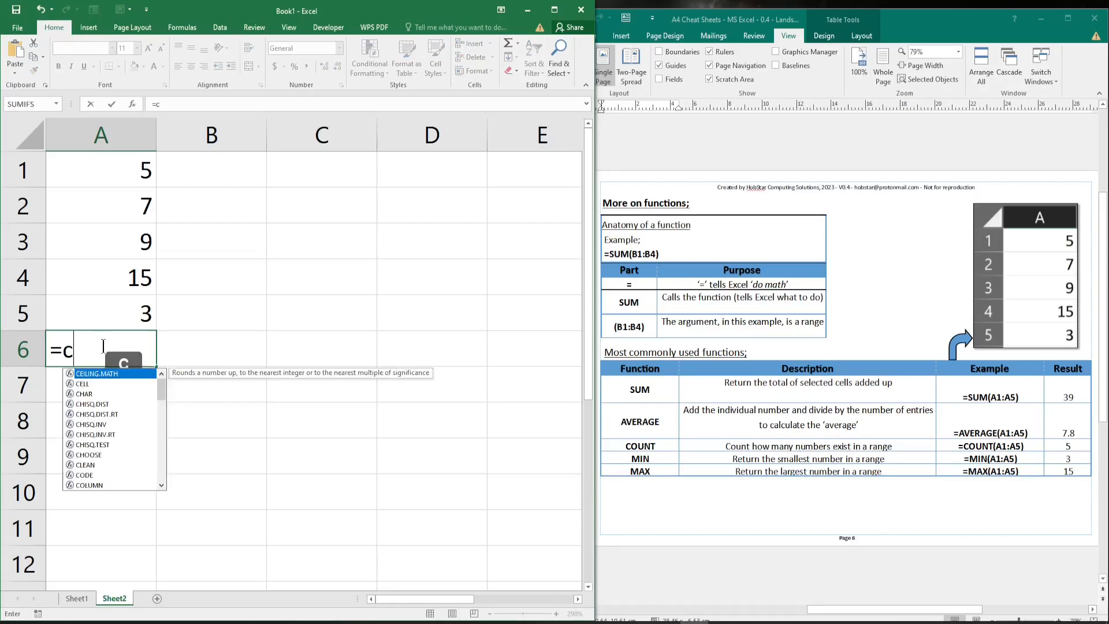
{"action": "type", "text": "iurn"}
{"action": "key", "text": "BackSpace"}
{"action": "key", "text": "BackSpace"}
{"action": "key", "text": "BackSpace"}
{"action": "key", "text": "BackSpace"}
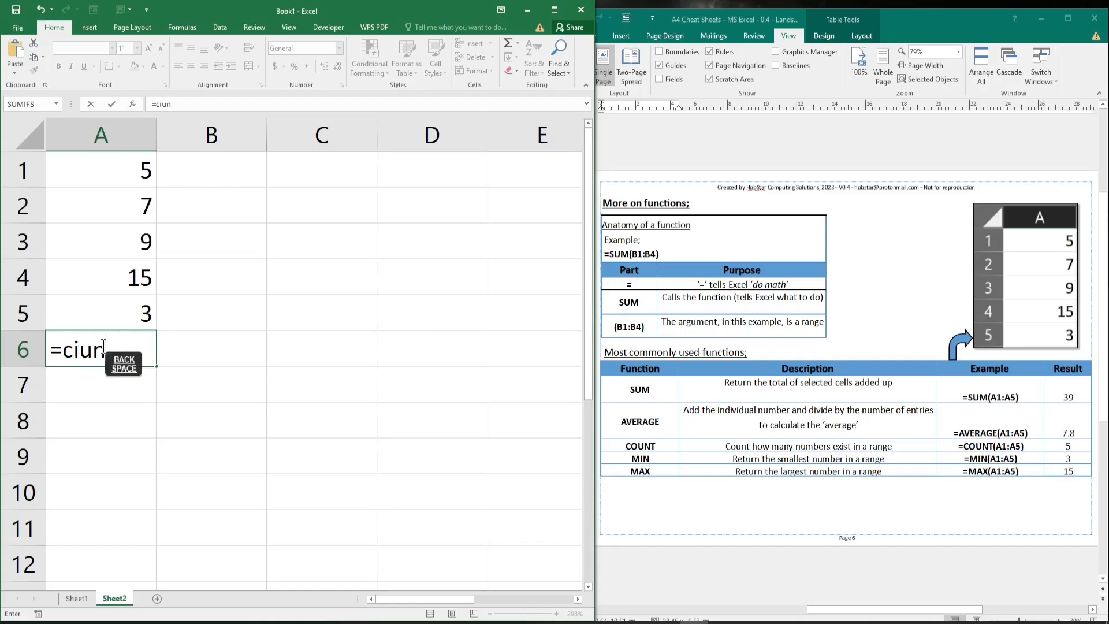
{"action": "type", "text": "ount"}
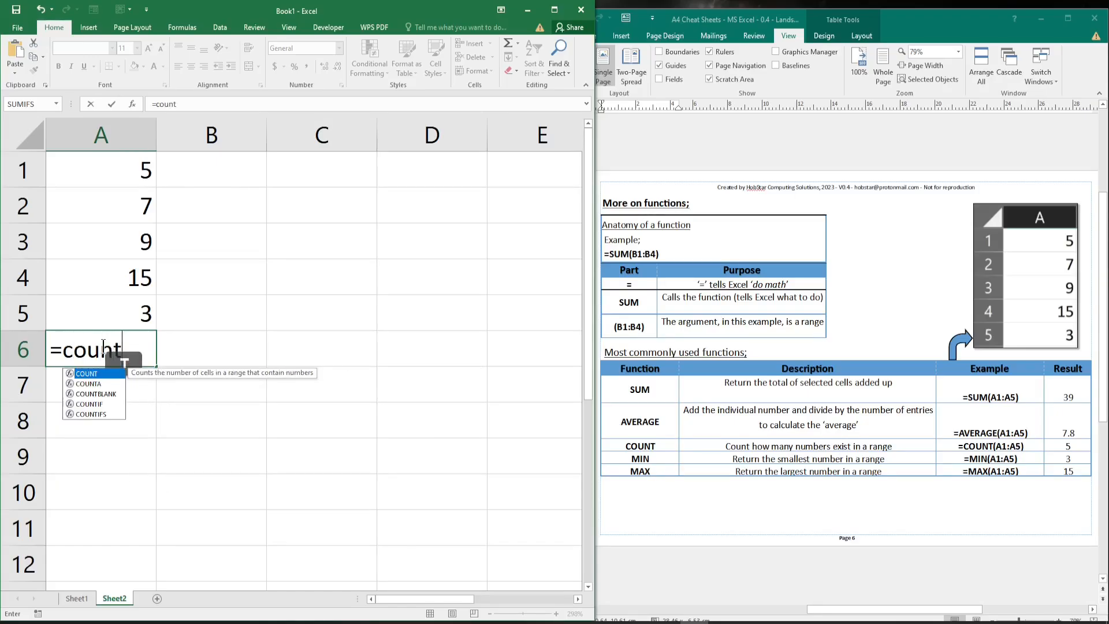
{"action": "type", "text": "("}
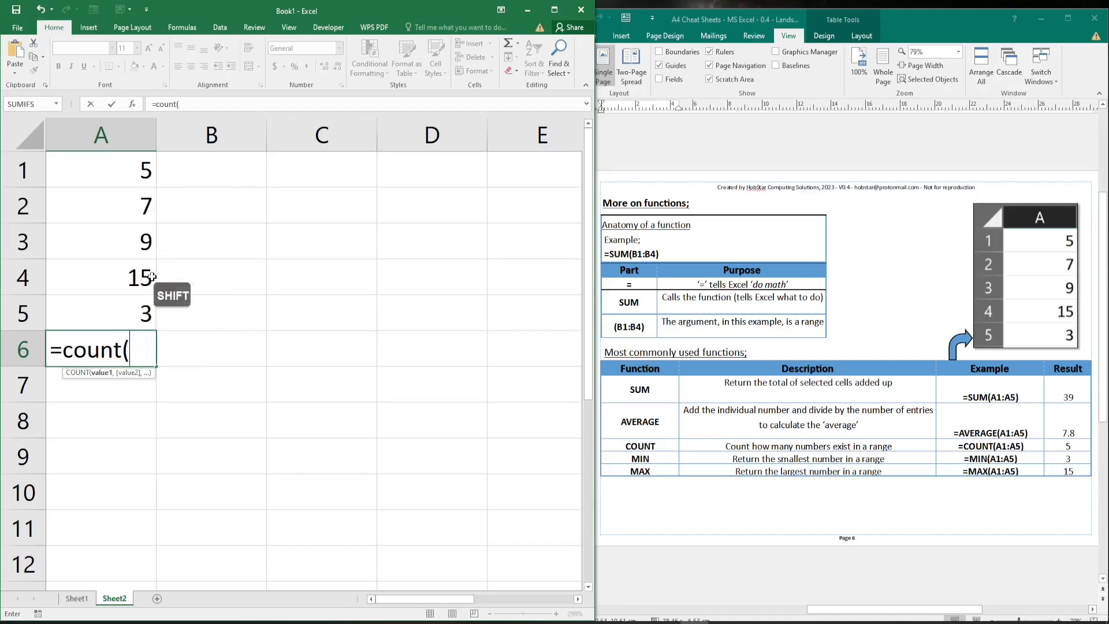
{"action": "left_click_drag", "start_coordinate": [136, 182], "coordinate": [147, 313]}
{"action": "type", "text": ")"}
{"action": "key", "text": "Return"}
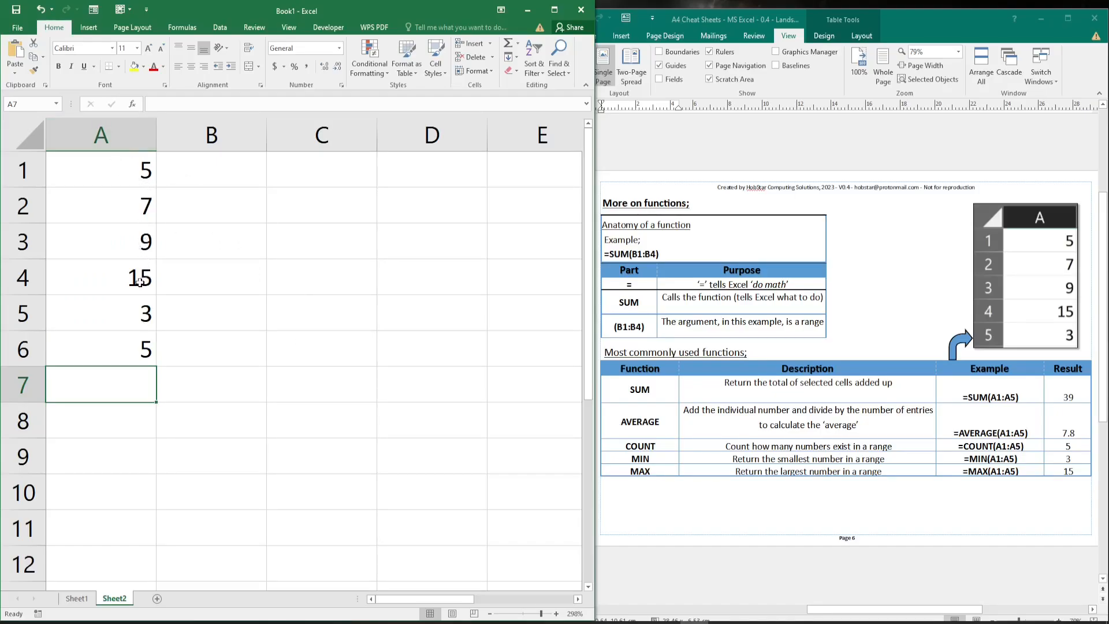
{"action": "left_click", "coordinate": [134, 306]}
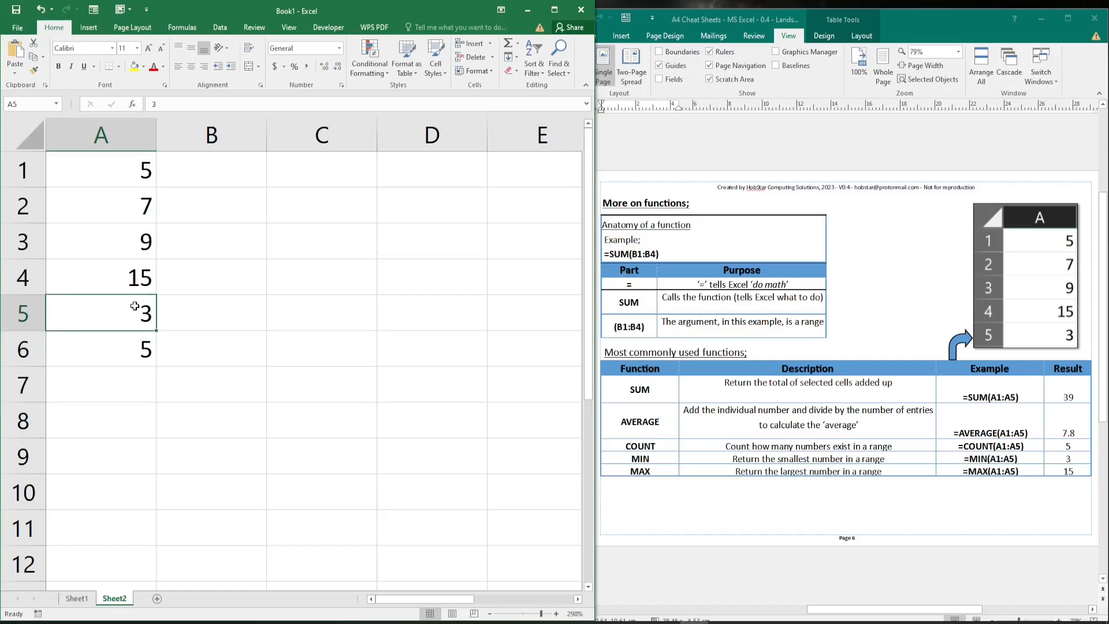
- Clear the count in A6 and enter =MIN(A1:A5) to return the smallest number in the range
{"action": "left_click", "coordinate": [144, 348]}
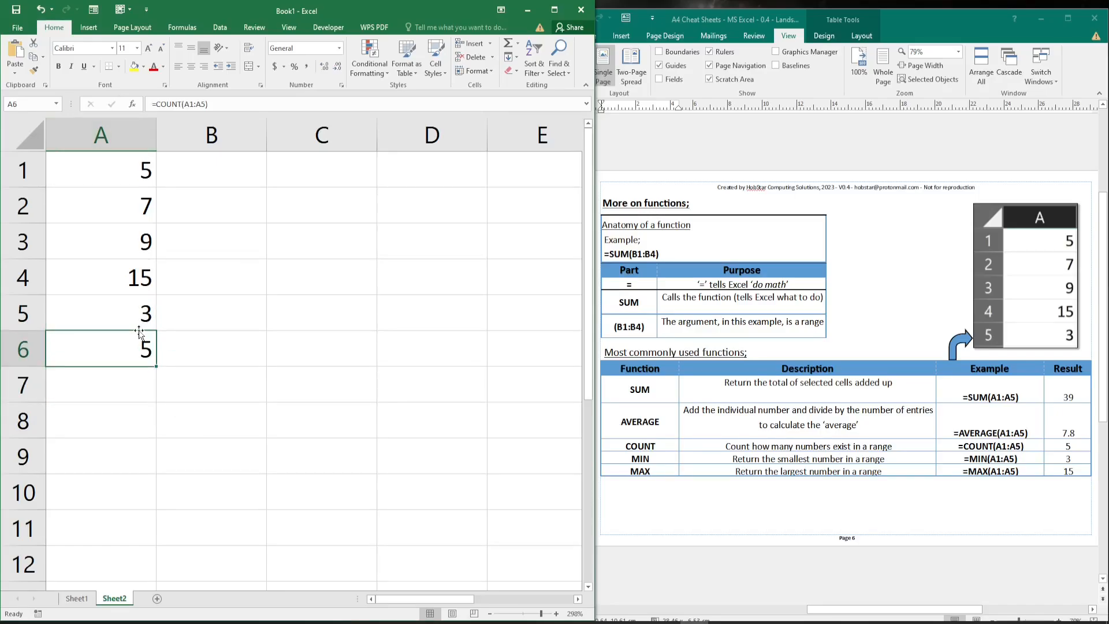
{"action": "key", "text": "Delete"}
{"action": "type", "text": "="}
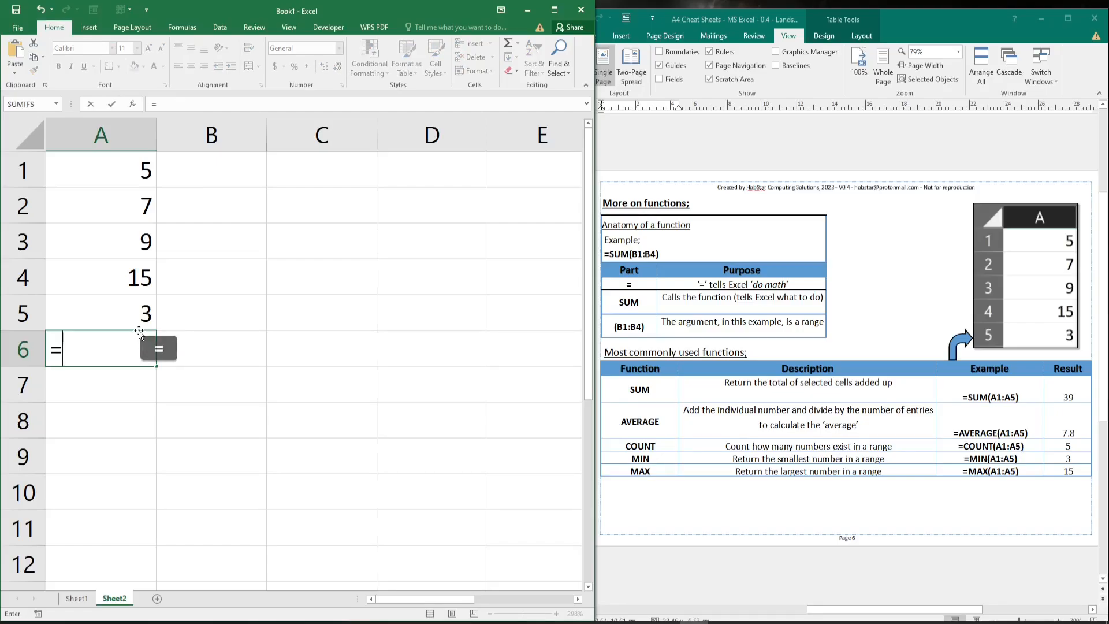
{"action": "type", "text": "min("}
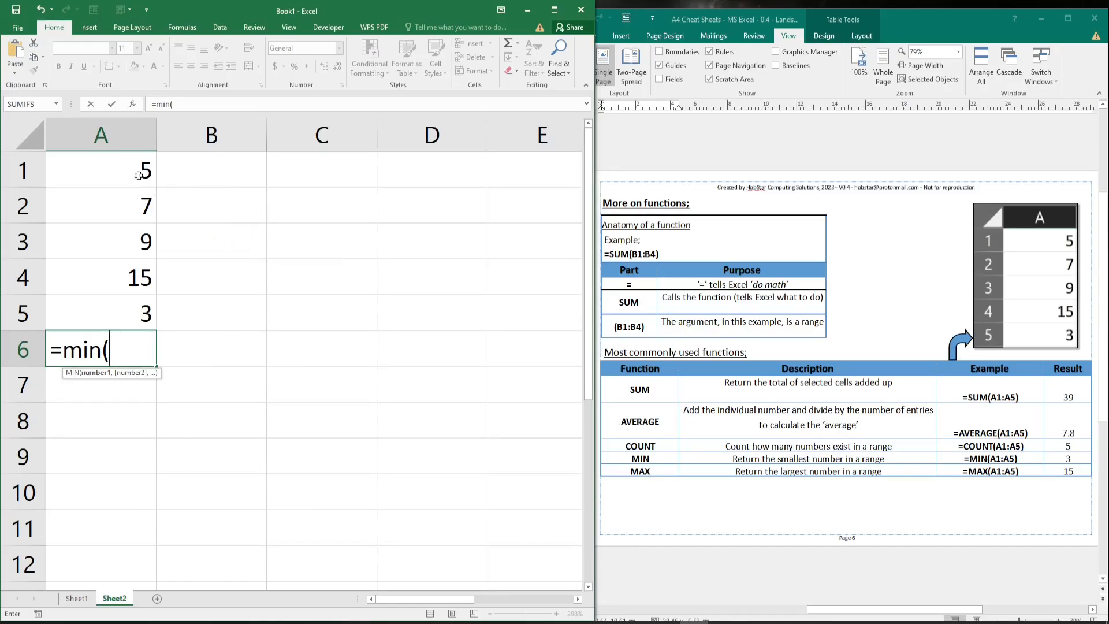
{"action": "left_click_drag", "start_coordinate": [141, 168], "coordinate": [144, 312]}
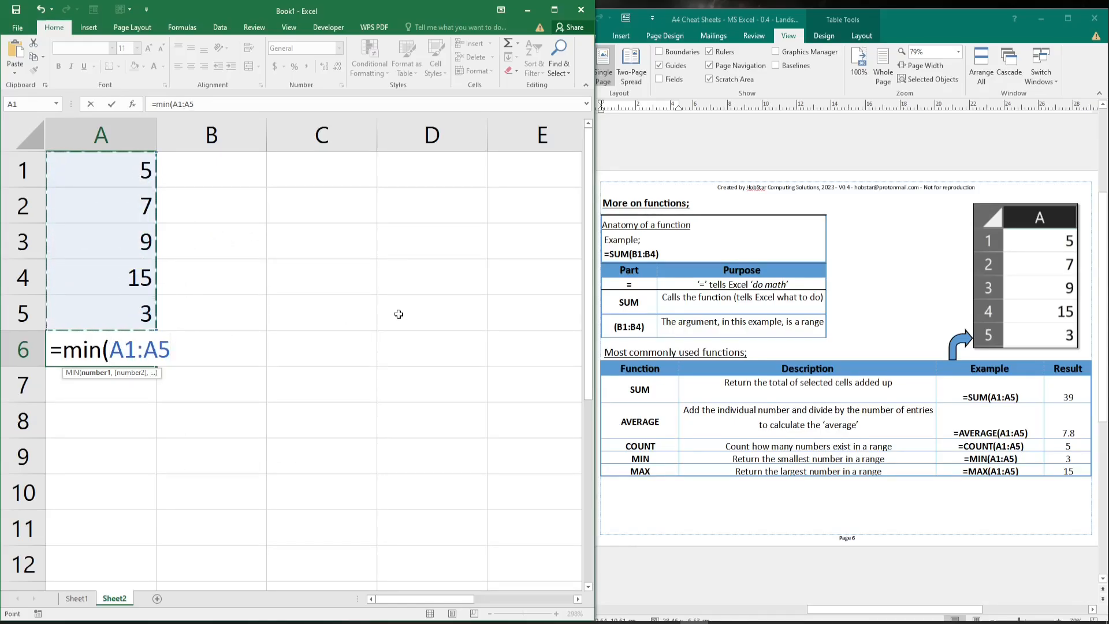
{"action": "type", "text": ")"}
{"action": "key", "text": "Return"}
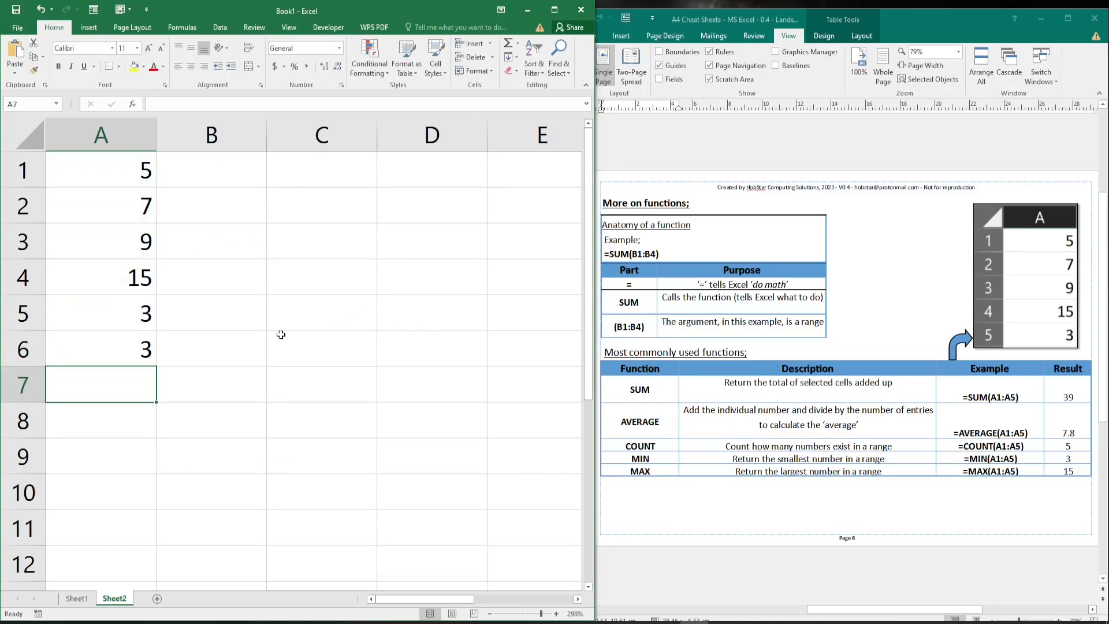
- Replace the formula in A6 with =MAX(A1:A5) to return the largest number in the range
{"action": "left_click", "coordinate": [137, 317]}
{"action": "left_click", "coordinate": [143, 353]}
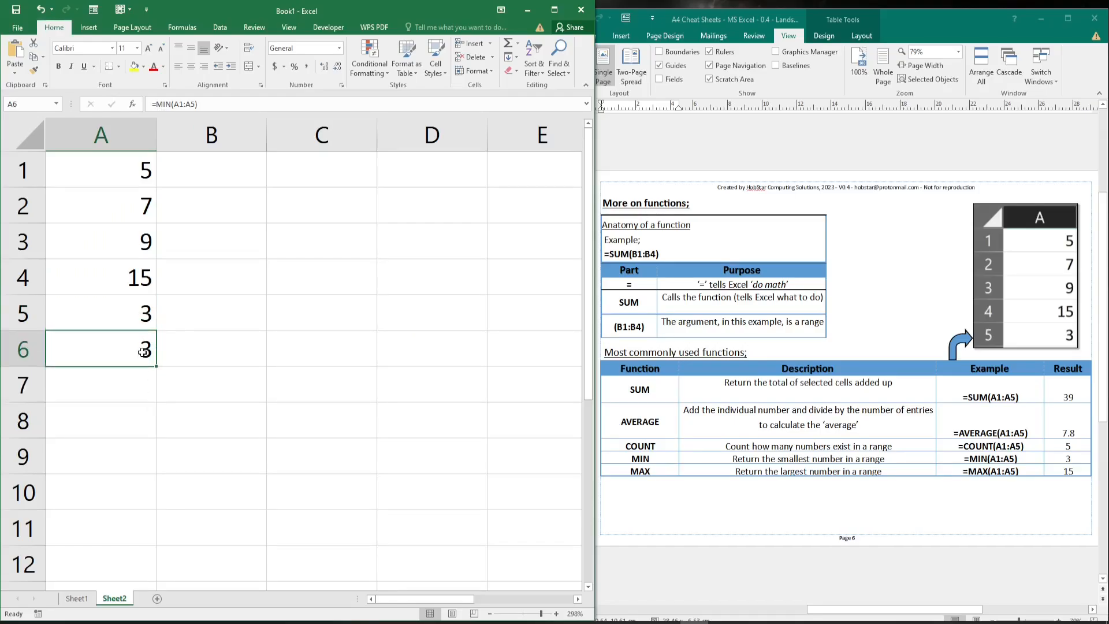
{"action": "type", "text": "=ma"}
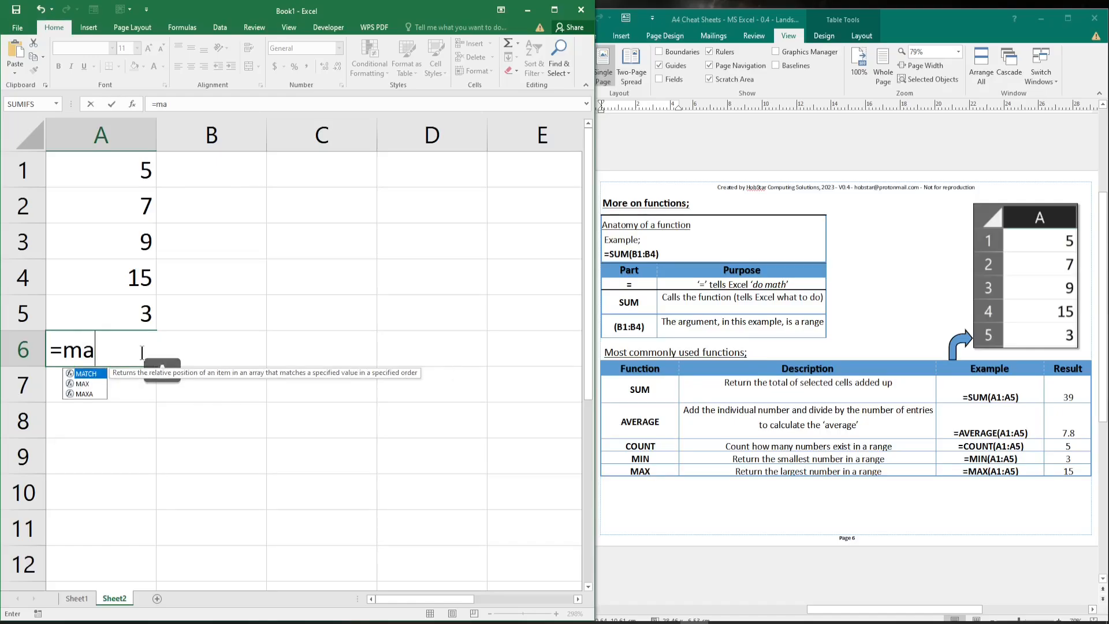
{"action": "type", "text": "x("}
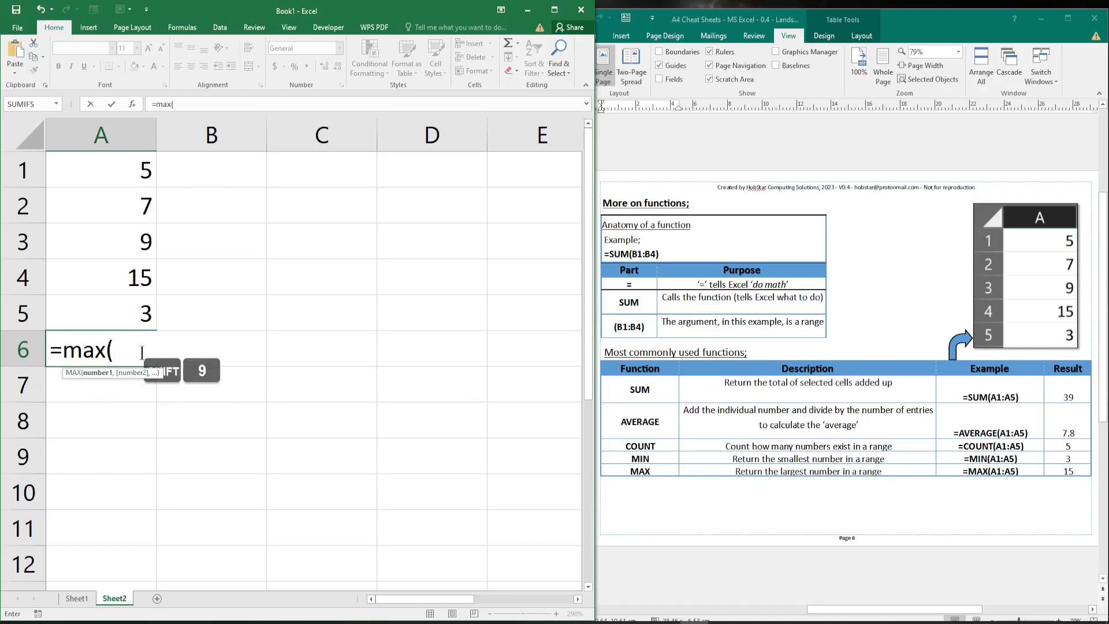
{"action": "left_click_drag", "start_coordinate": [138, 173], "coordinate": [141, 312]}
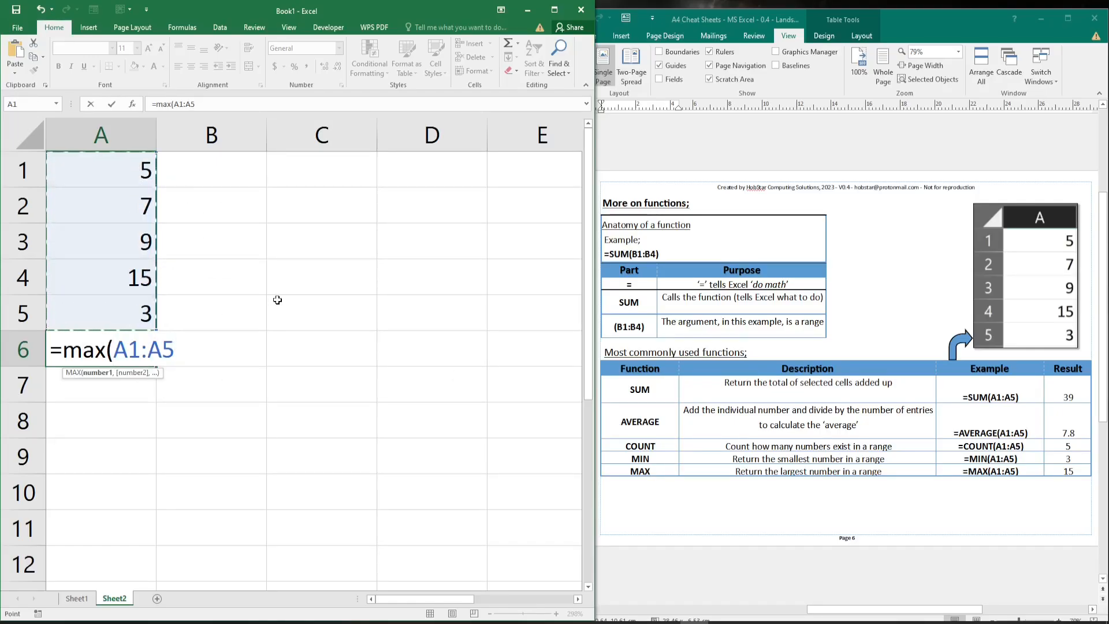
{"action": "type", "text": ")"}
{"action": "key", "text": "Return"}
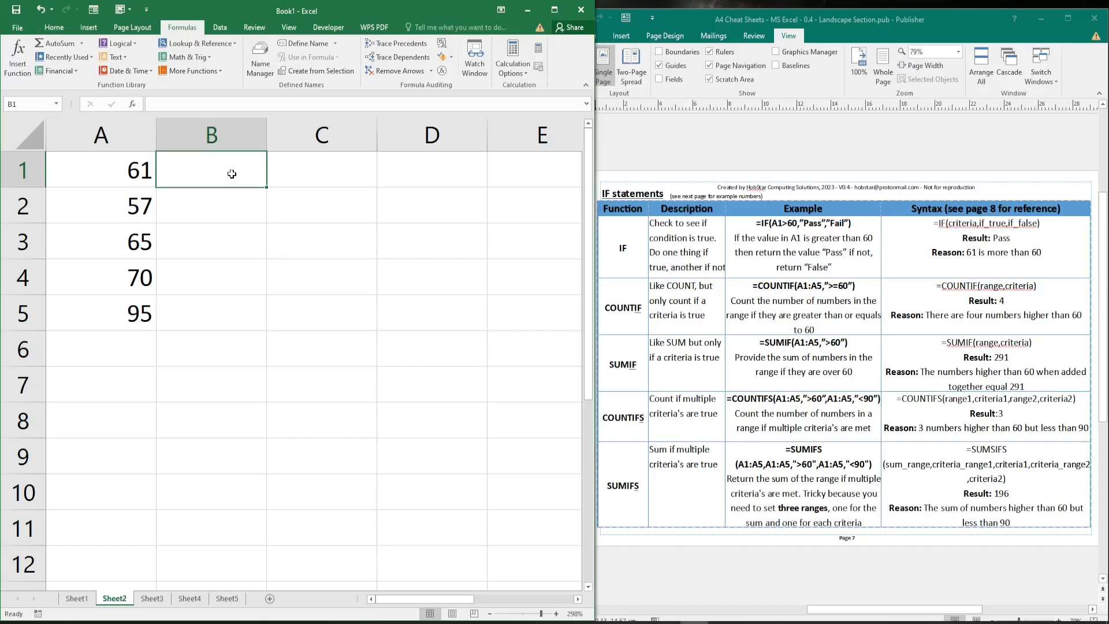
- Enter =IF(A1>60,"Pass","Fail") in B1 to grade the score in A1
{"action": "type", "text": "="}
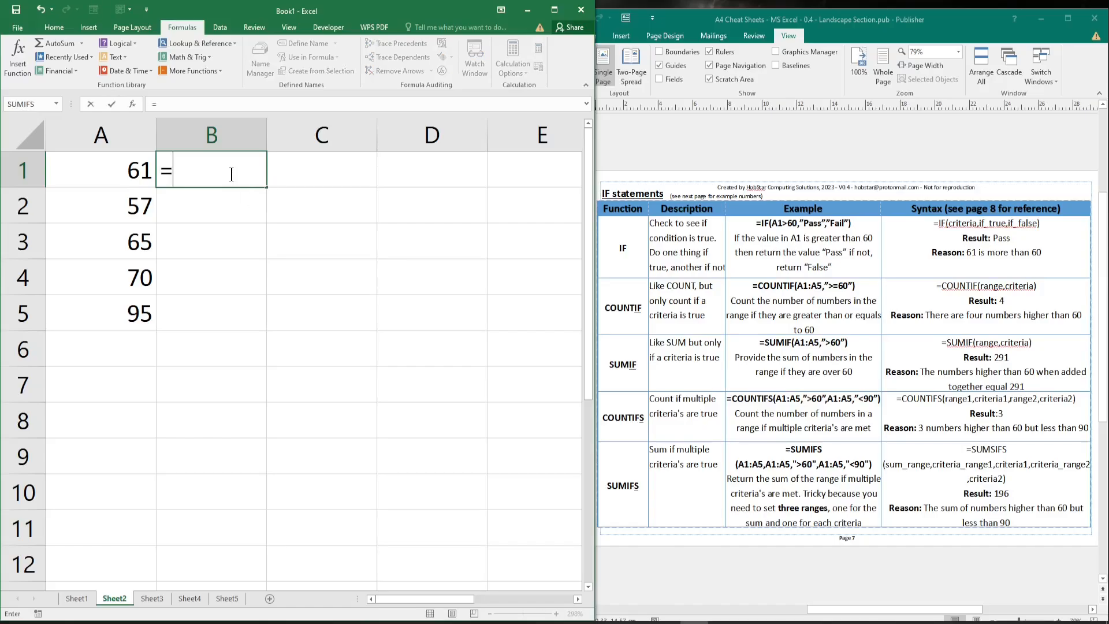
{"action": "type", "text": "if(a1"}
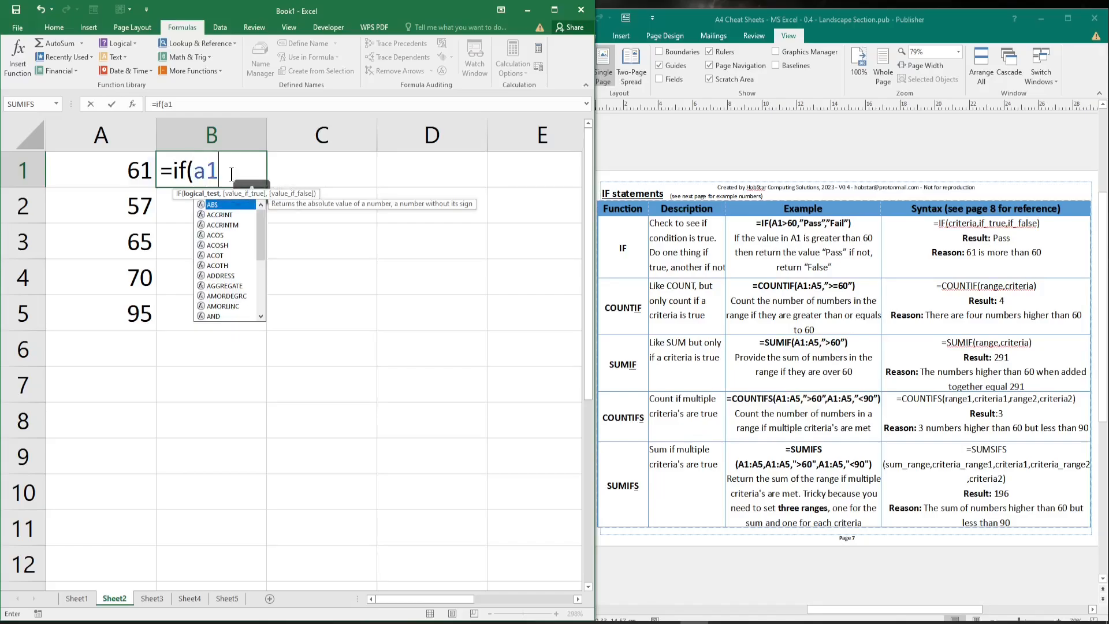
{"action": "key", "text": "shift"}
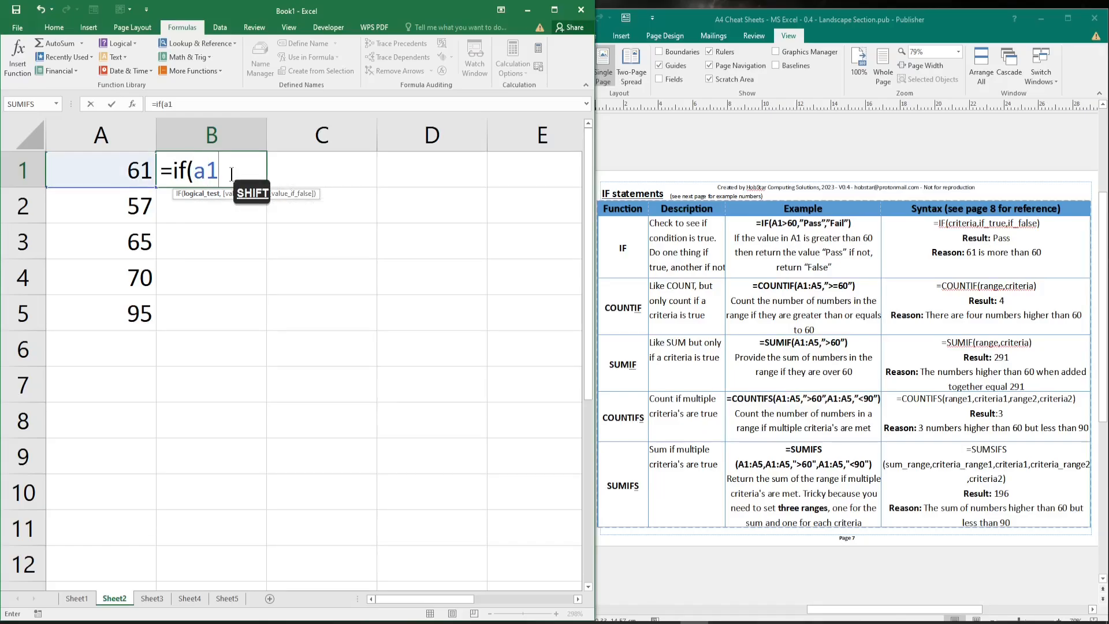
{"action": "type", "text": ">60"}
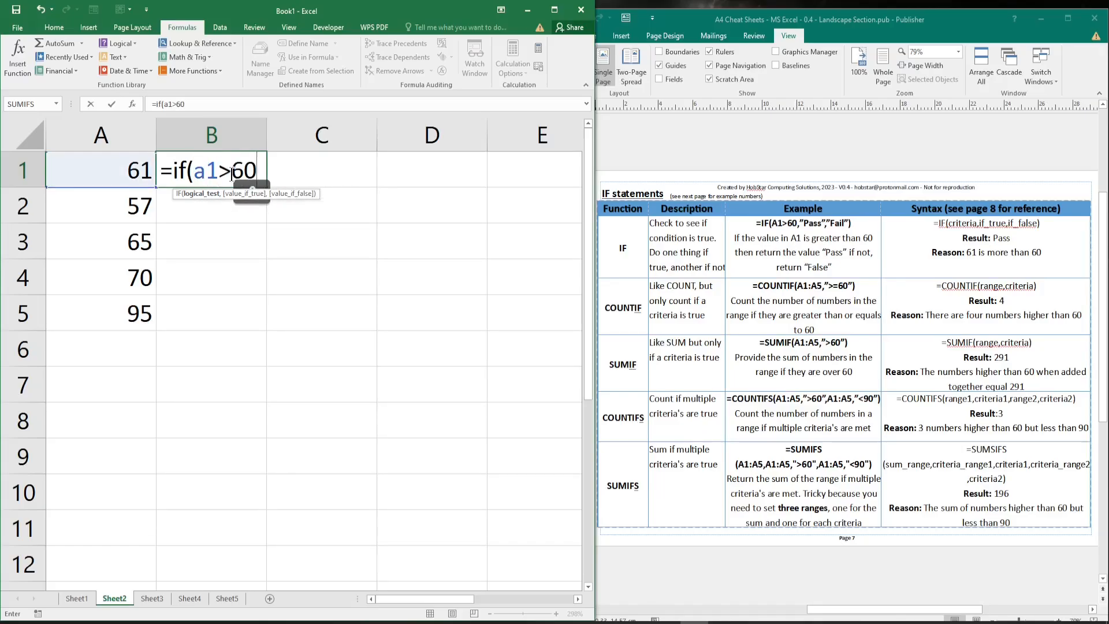
{"action": "type", "text": ","}
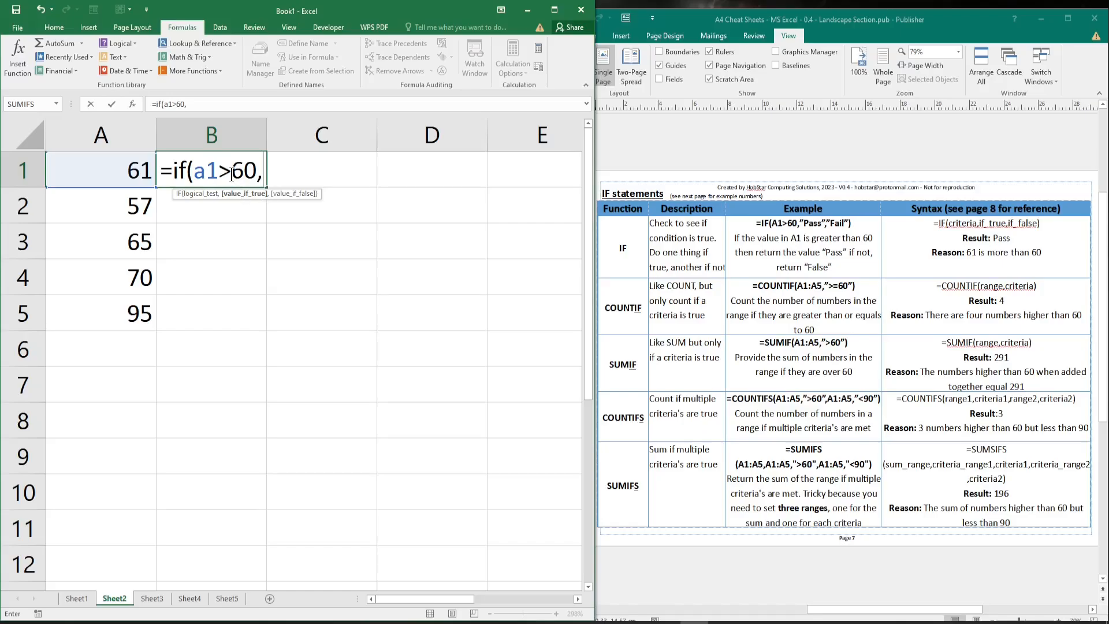
{"action": "type", "text": "\""}
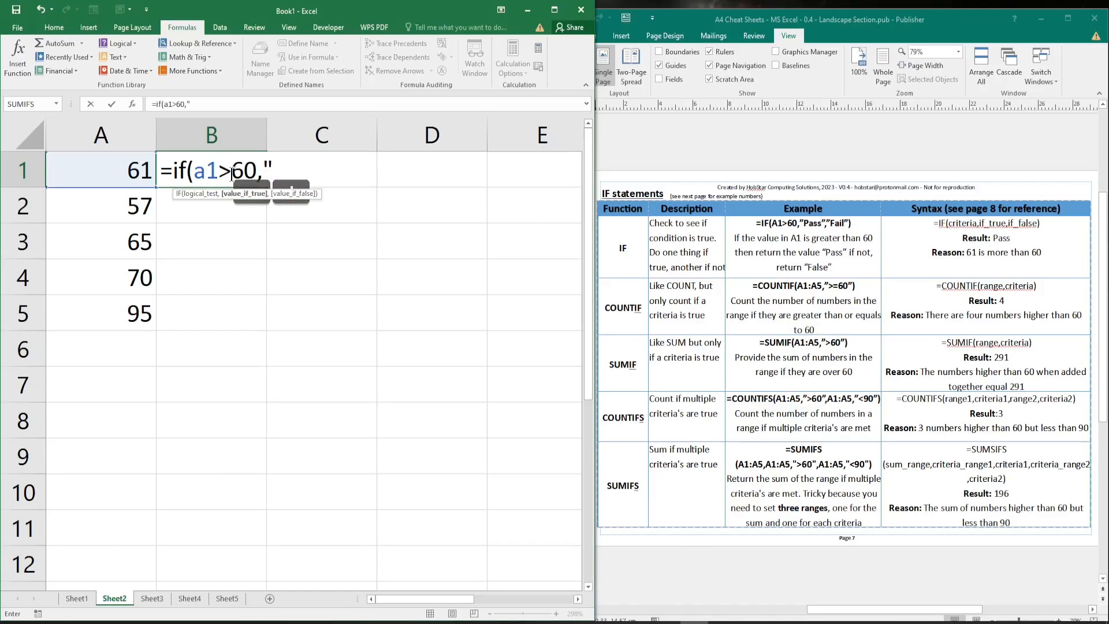
{"action": "type", "text": "Pass\",\""}
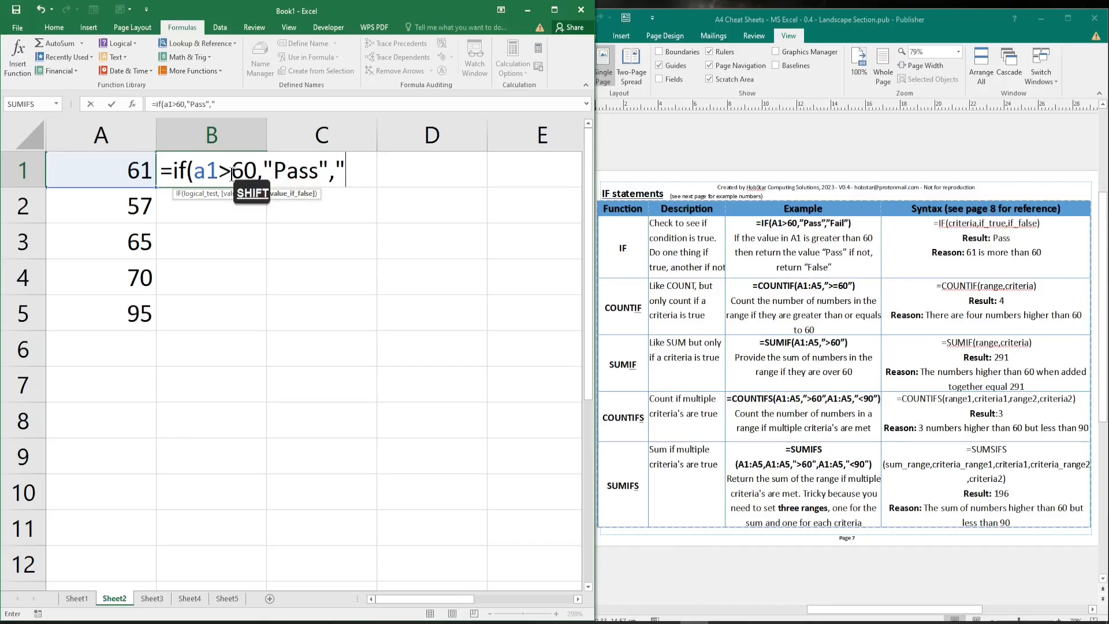
{"action": "type", "text": "Fail\")"}
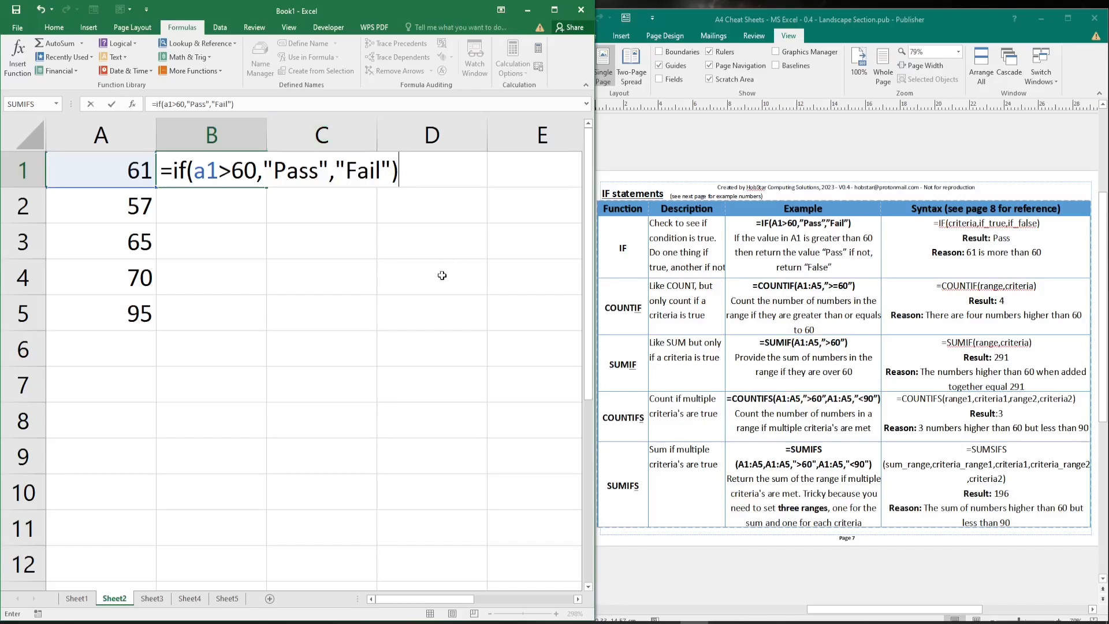
{"action": "key", "text": "Return"}
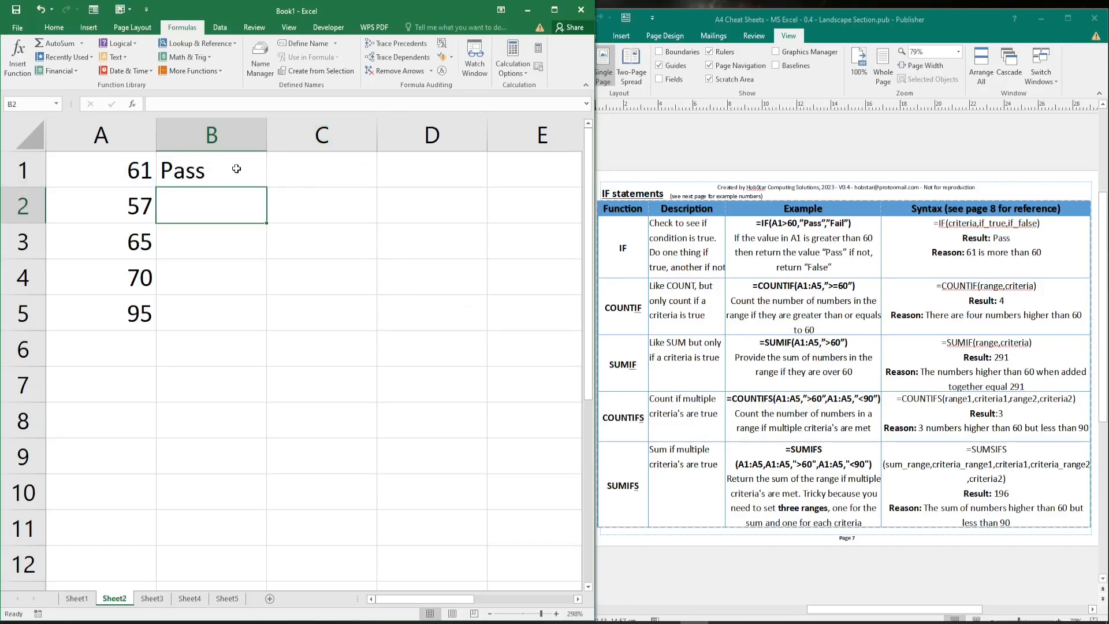
- Fill the pass/fail IF formula from B1 down to B5 and select the score in A2
{"action": "left_click", "coordinate": [247, 170]}
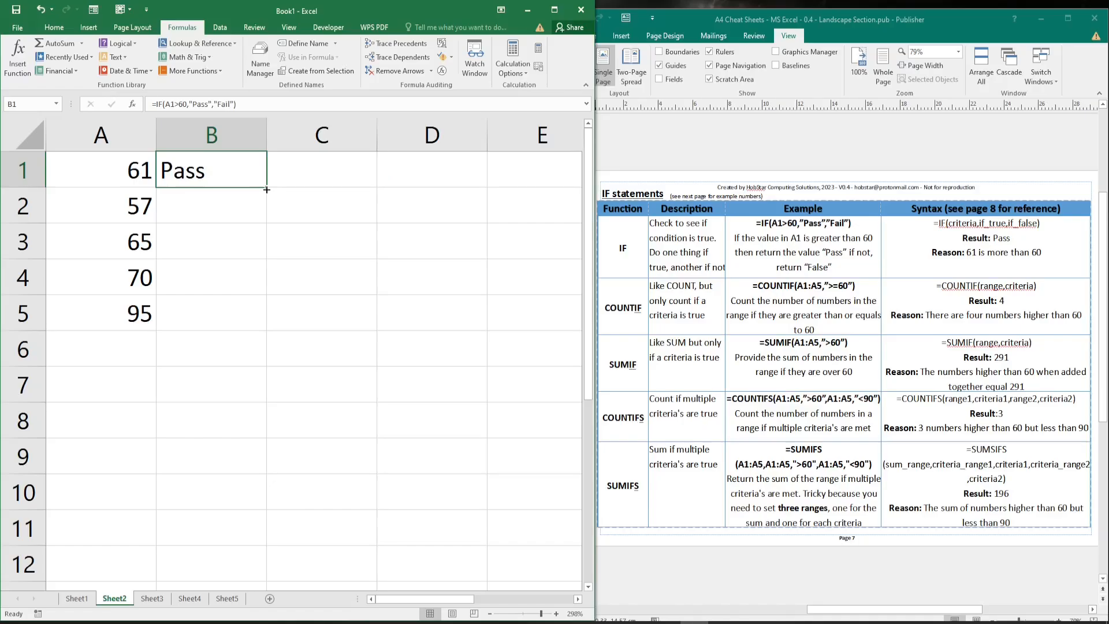
{"action": "left_click_drag", "start_coordinate": [265, 187], "coordinate": [253, 315]}
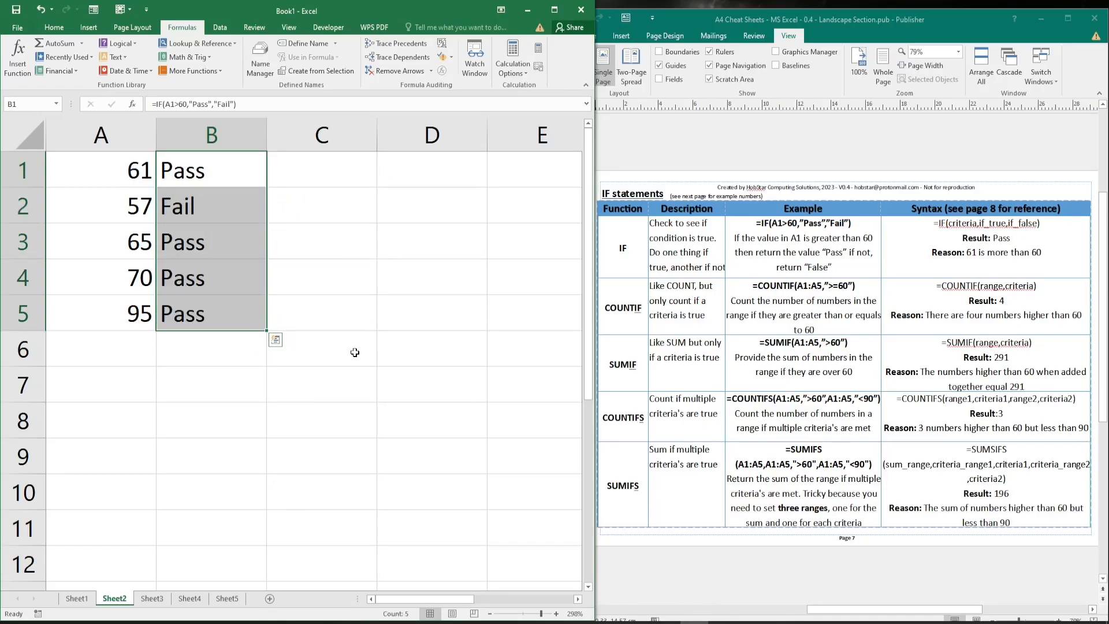
{"action": "left_click", "coordinate": [130, 211]}
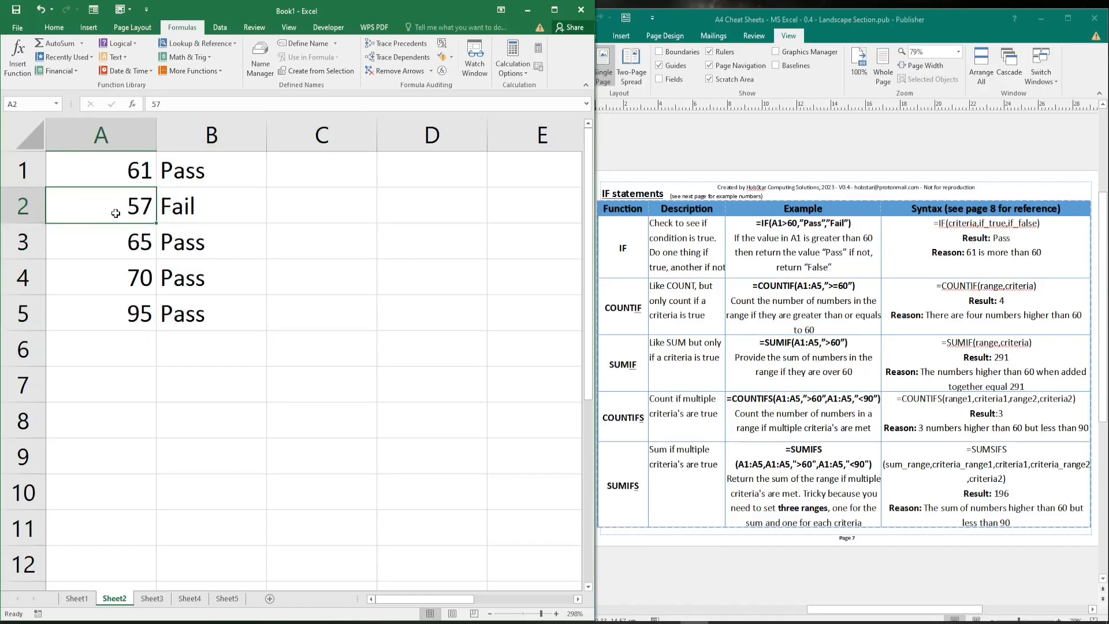
- Clear the pass/fail results in B1:B5 and enter =COUNTIF(A1:A5,">=60") in A6, then reselect that cell to view its formula
{"action": "left_click", "coordinate": [109, 349]}
{"action": "key", "text": "Delete"}
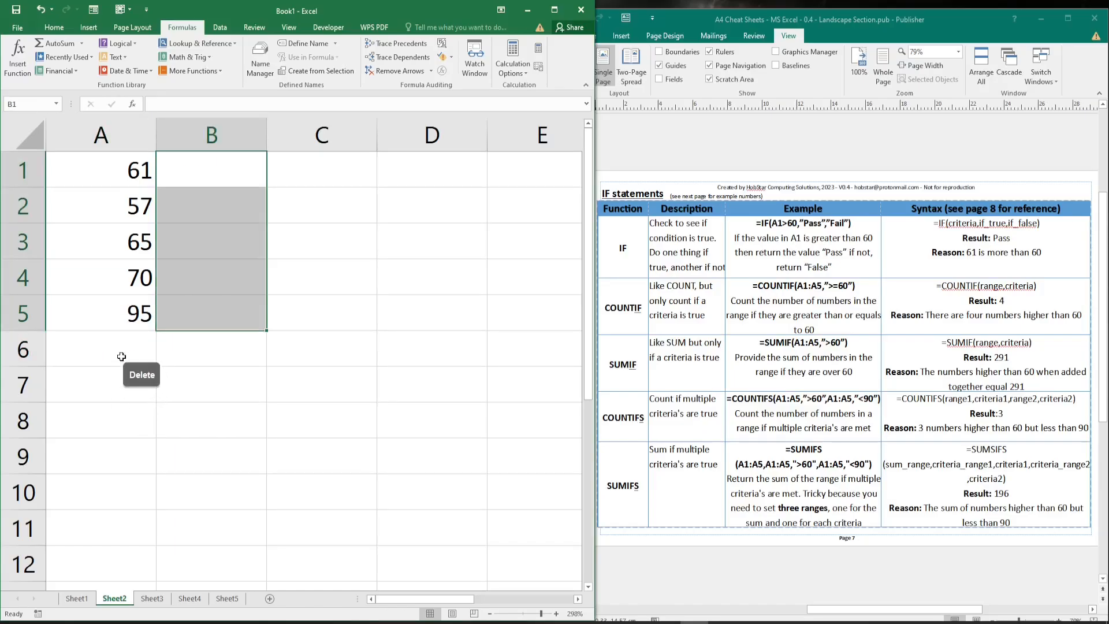
{"action": "left_click", "coordinate": [122, 357]}
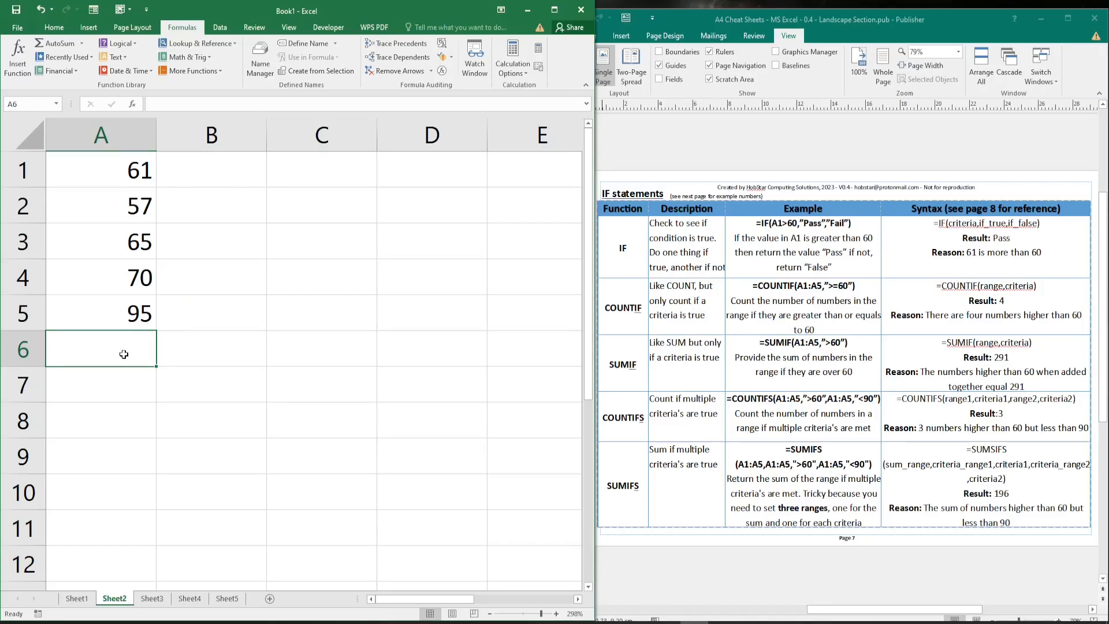
{"action": "type", "text": "=c"}
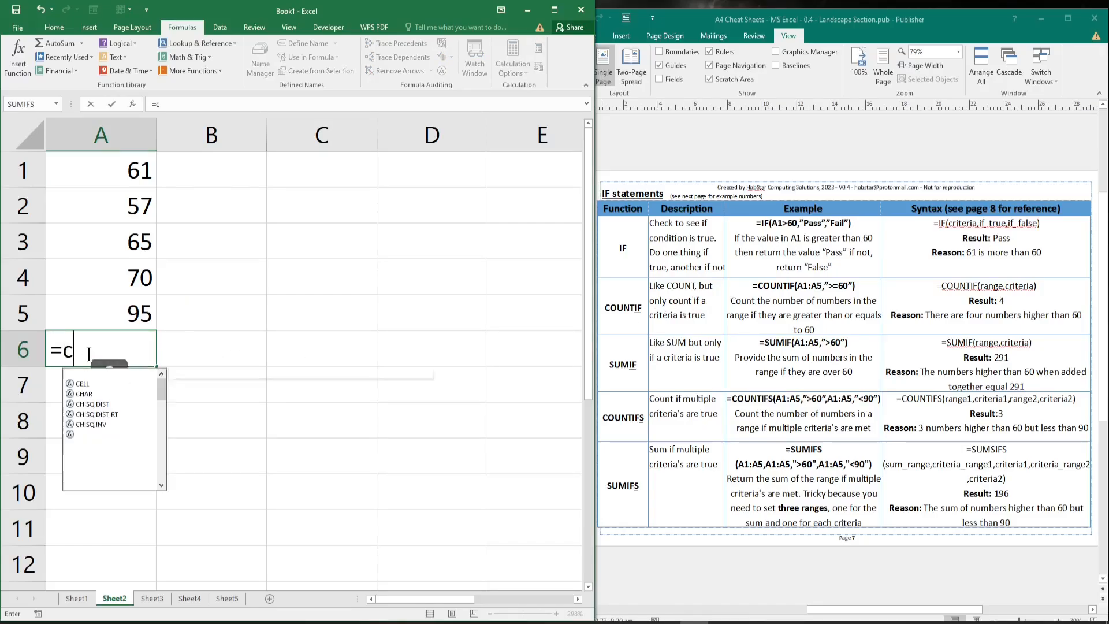
{"action": "type", "text": "ountif("}
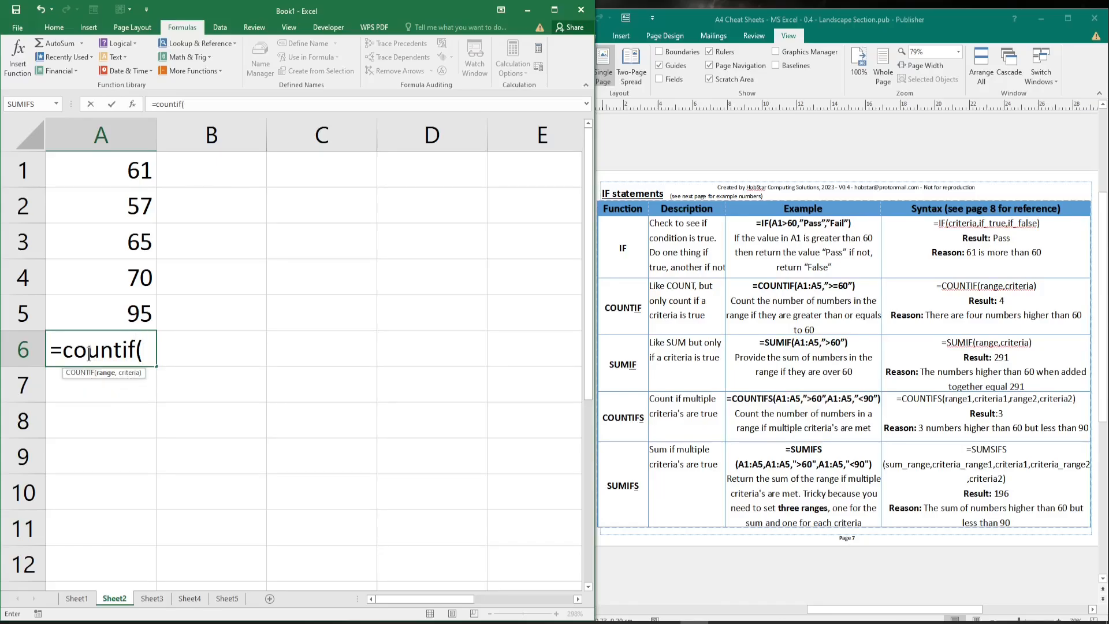
{"action": "left_click_drag", "start_coordinate": [134, 167], "coordinate": [122, 302]}
{"action": "type", "text": ","}
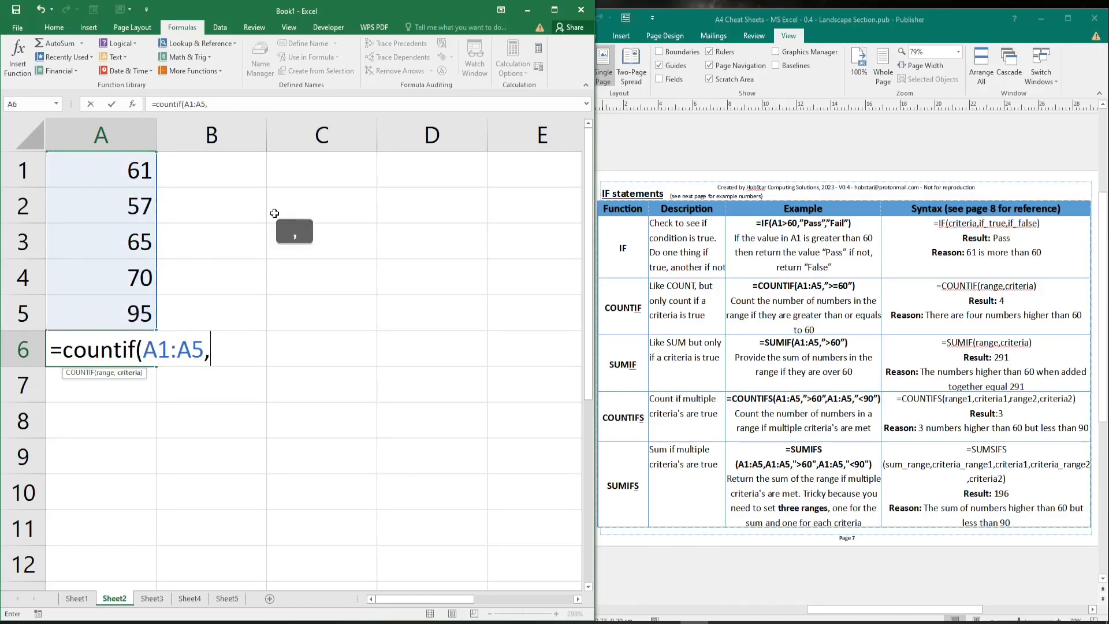
{"action": "type", "text": "\""}
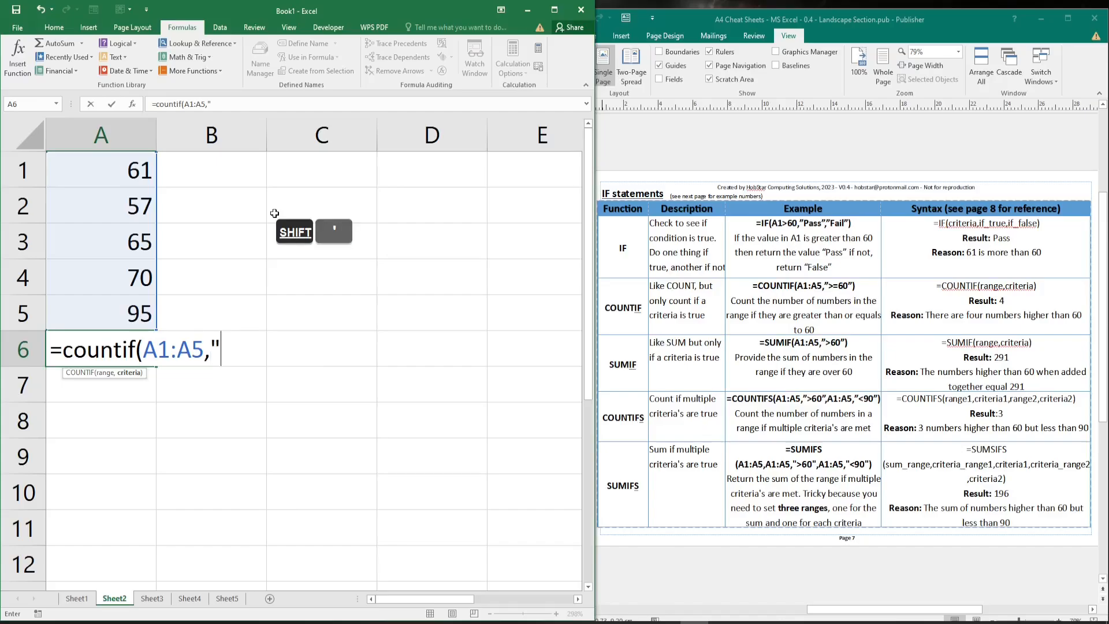
{"action": "type", "text": ">"}
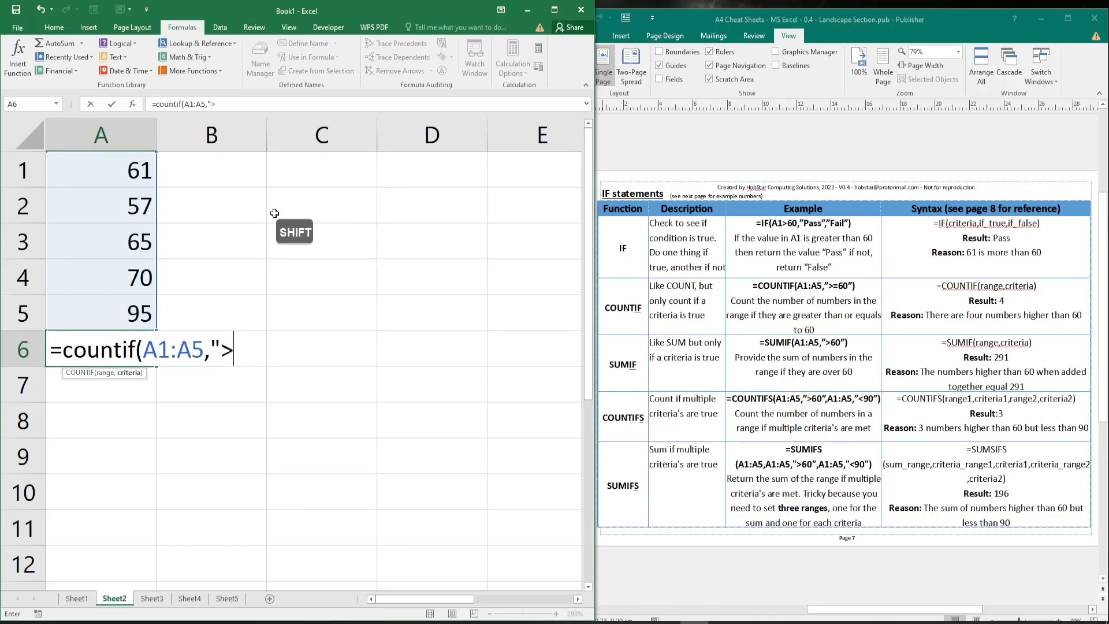
{"action": "type", "text": "=60\")"}
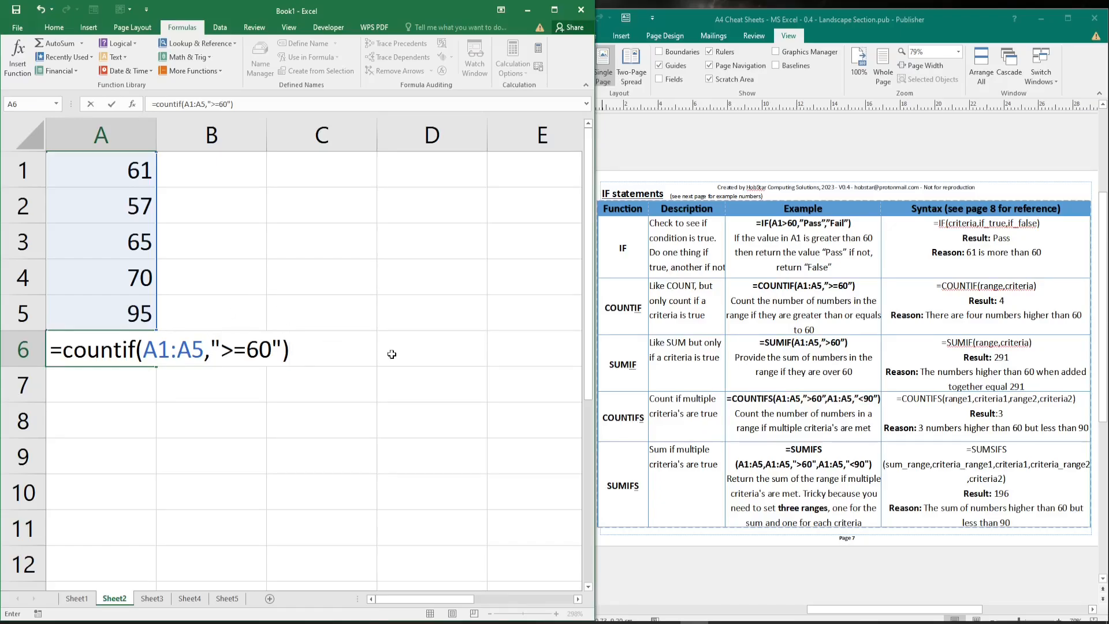
{"action": "key", "text": "Return"}
{"action": "left_click", "coordinate": [126, 355]}
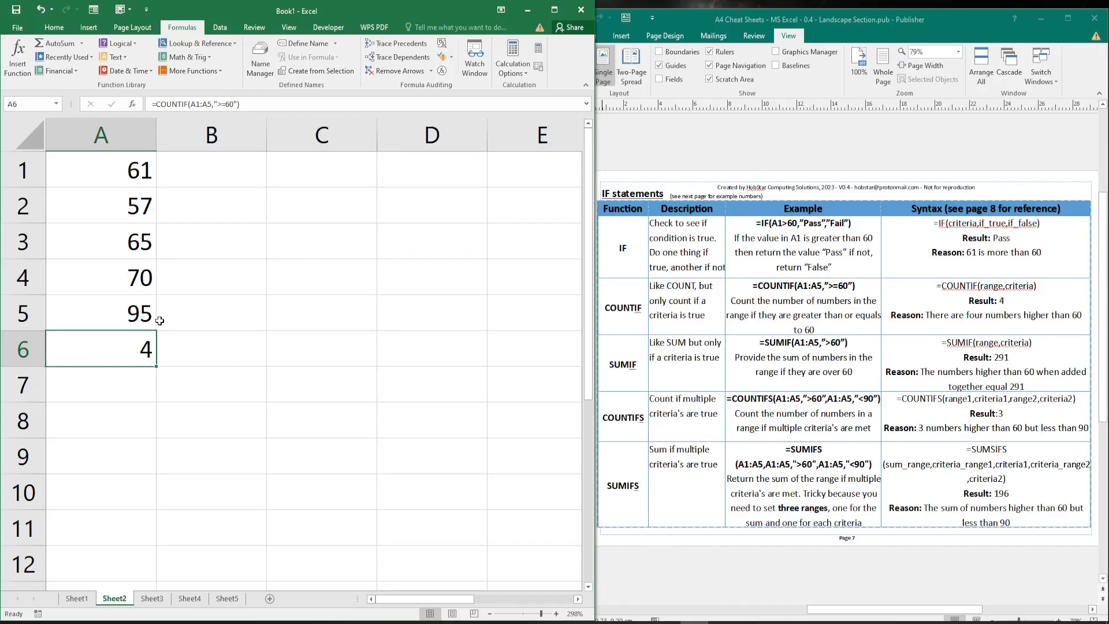
- Replace the formula in A6 with =SUMIF(A1:A5,">60") and reselect the cell to view its formula
{"action": "left_click", "coordinate": [133, 353]}
{"action": "key", "text": "Delete"}
{"action": "type", "text": "="}
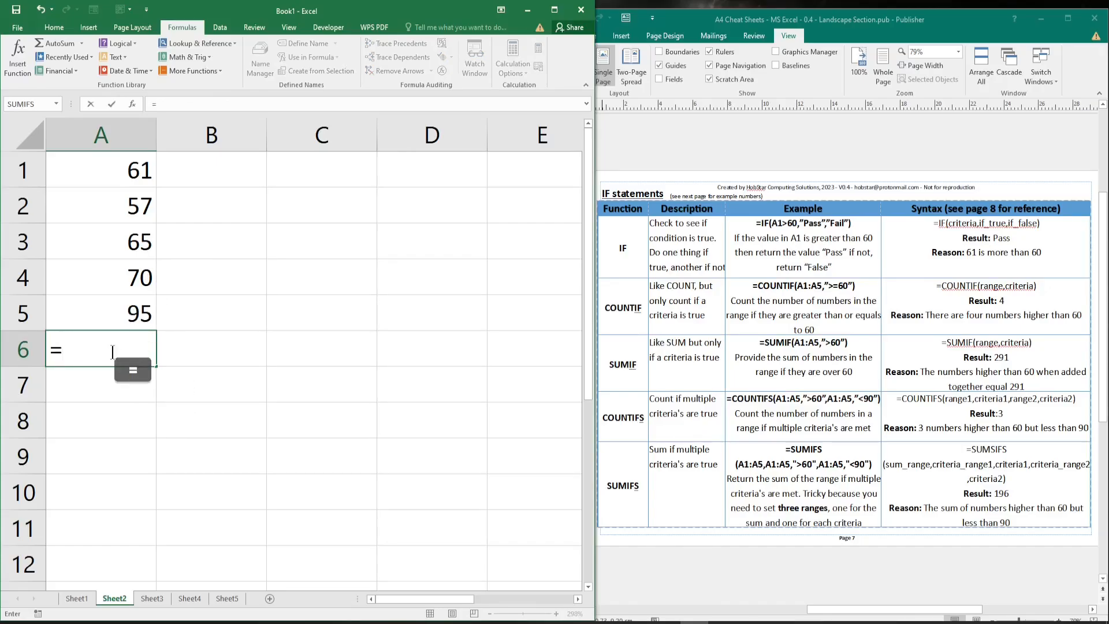
{"action": "type", "text": "sumi"}
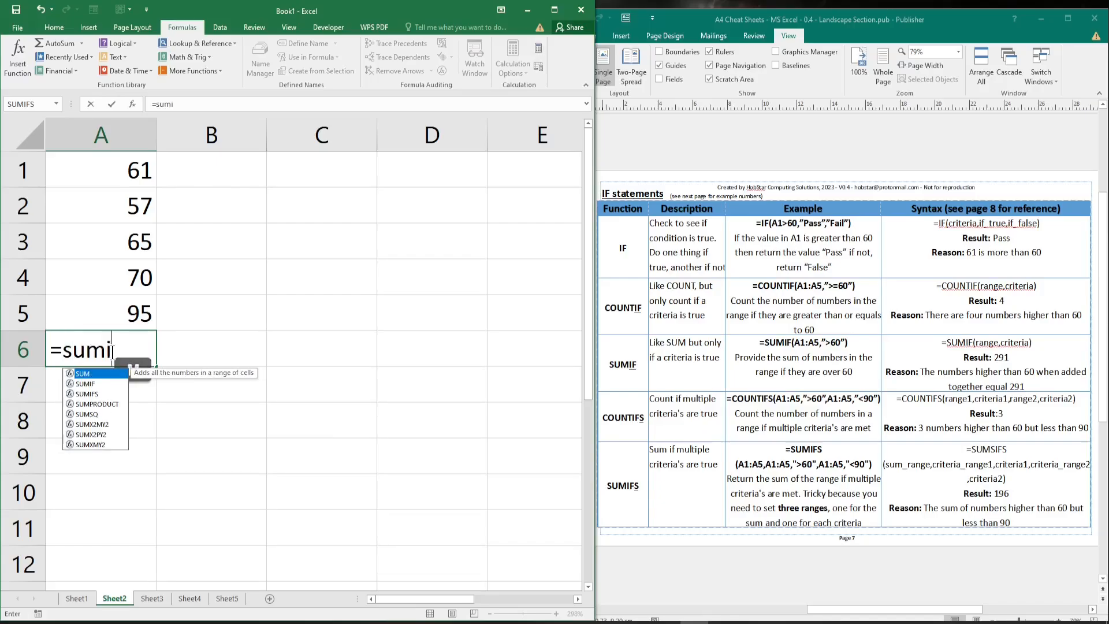
{"action": "type", "text": "f("}
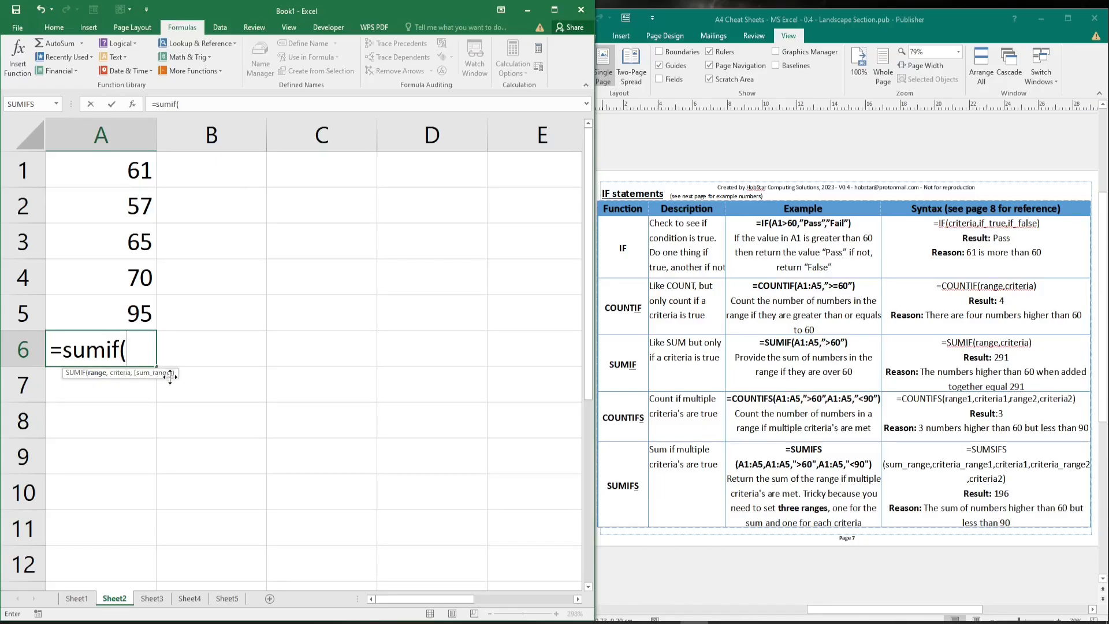
{"action": "left_click", "coordinate": [136, 347]}
{"action": "left_click_drag", "start_coordinate": [138, 164], "coordinate": [145, 315]}
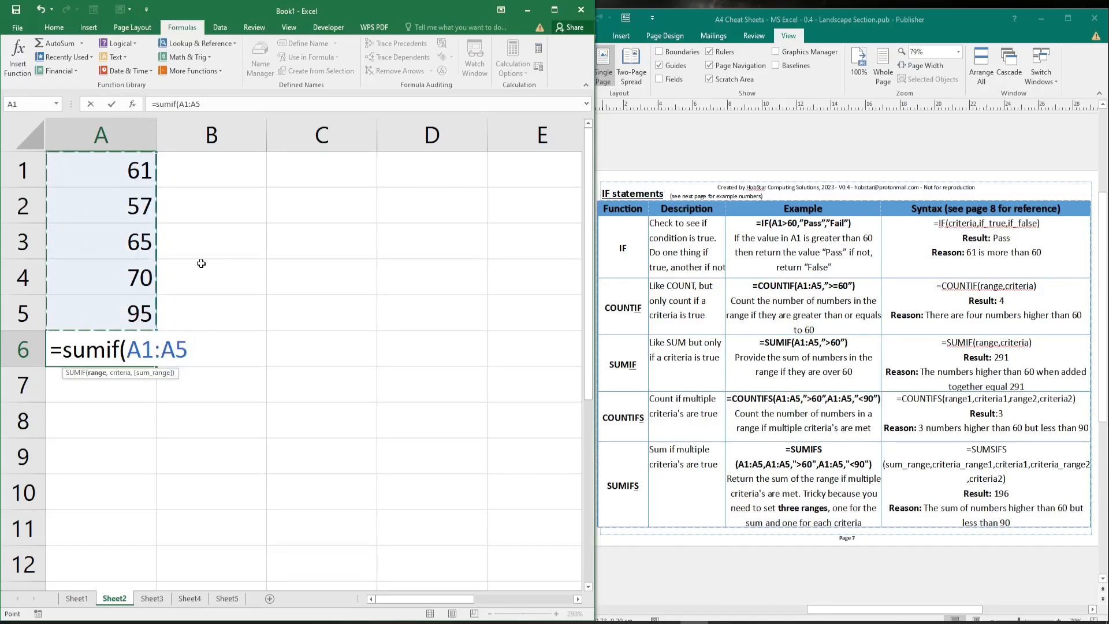
{"action": "type", "text": ","}
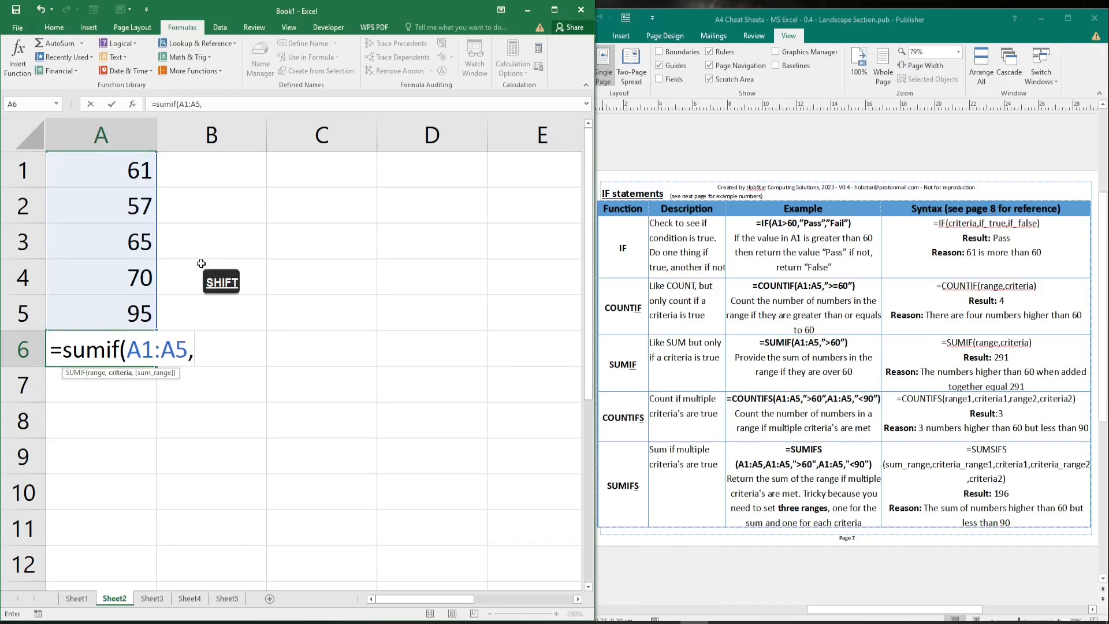
{"action": "type", "text": "\">"}
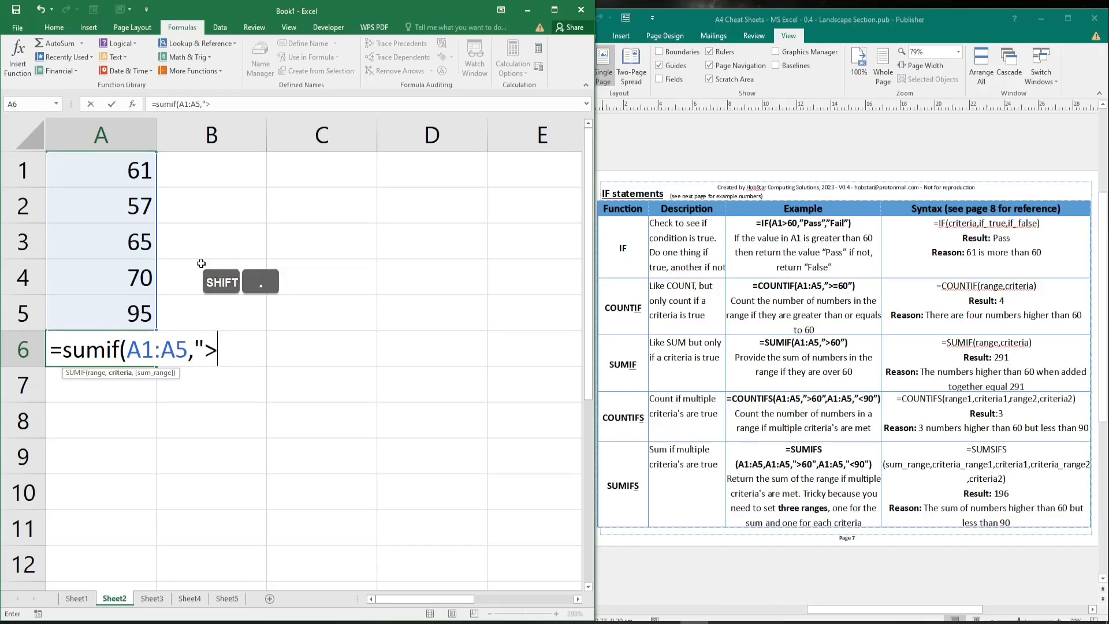
{"action": "type", "text": "60\")"}
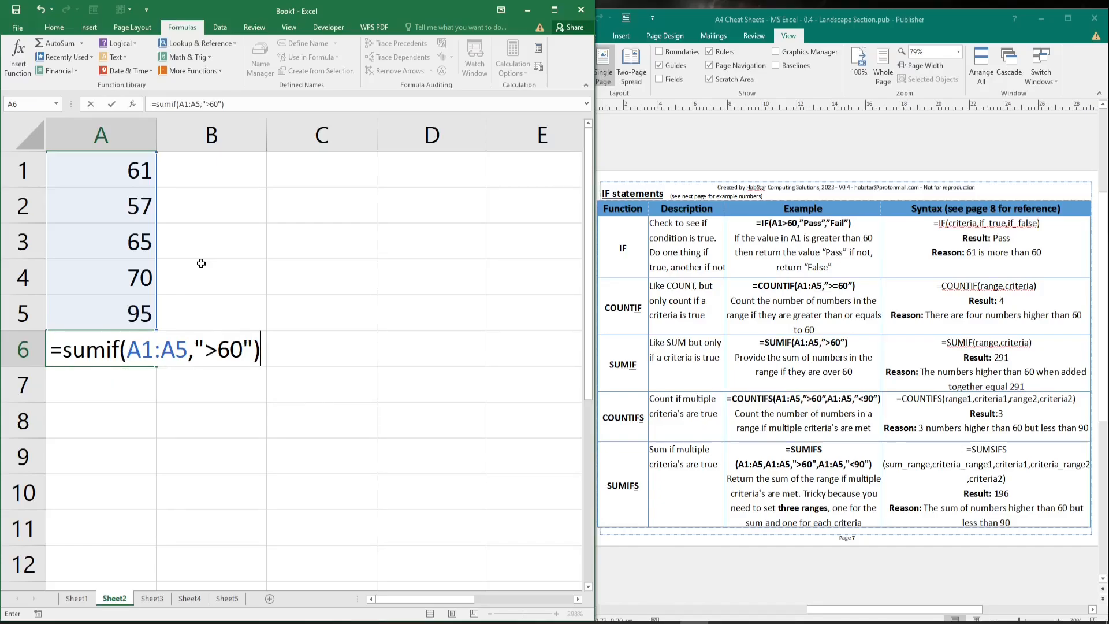
{"action": "key", "text": "Return"}
{"action": "left_click", "coordinate": [140, 348]}
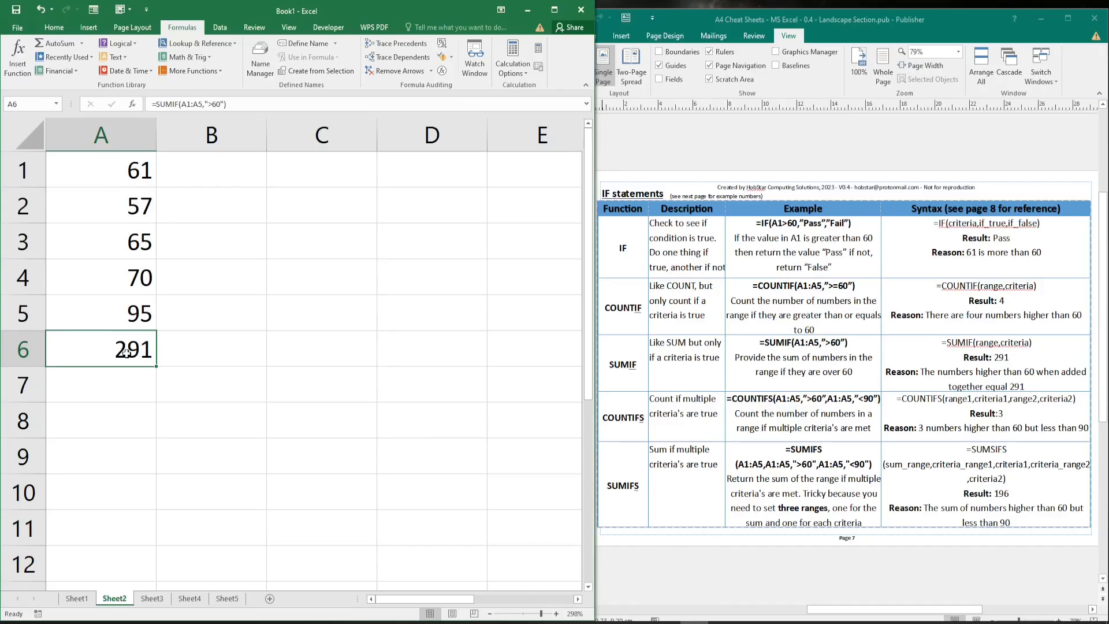
- Clear A6 and begin a COUNTIFS formula there with A1:A5 as the first range and ">60" as its criterion
{"action": "key", "text": "Delete"}
{"action": "type", "text": "=co"}
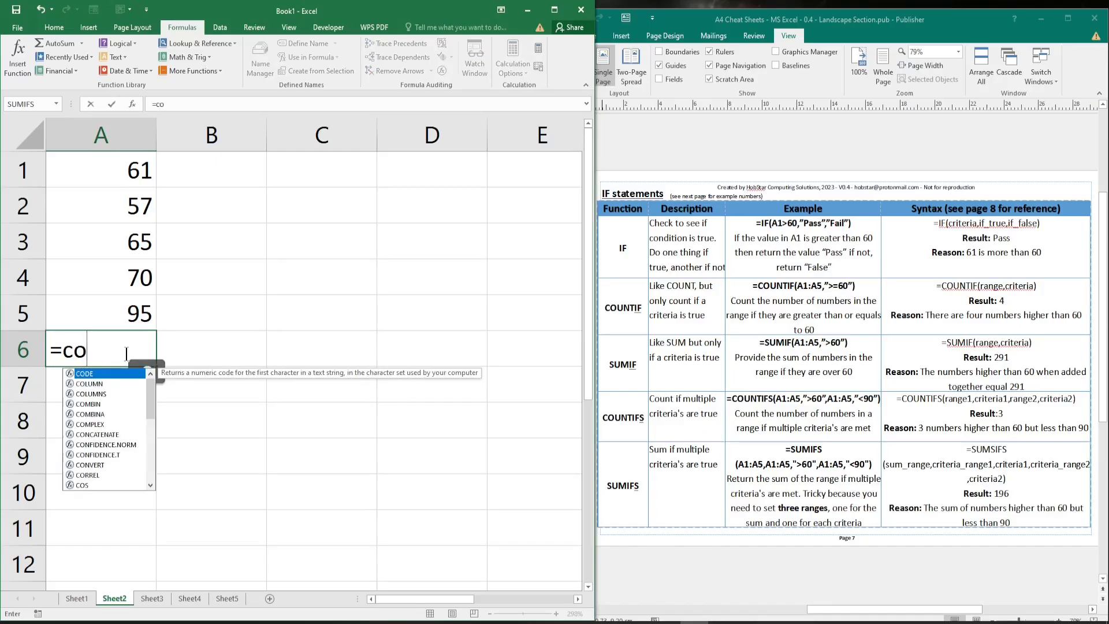
{"action": "type", "text": "untifs"}
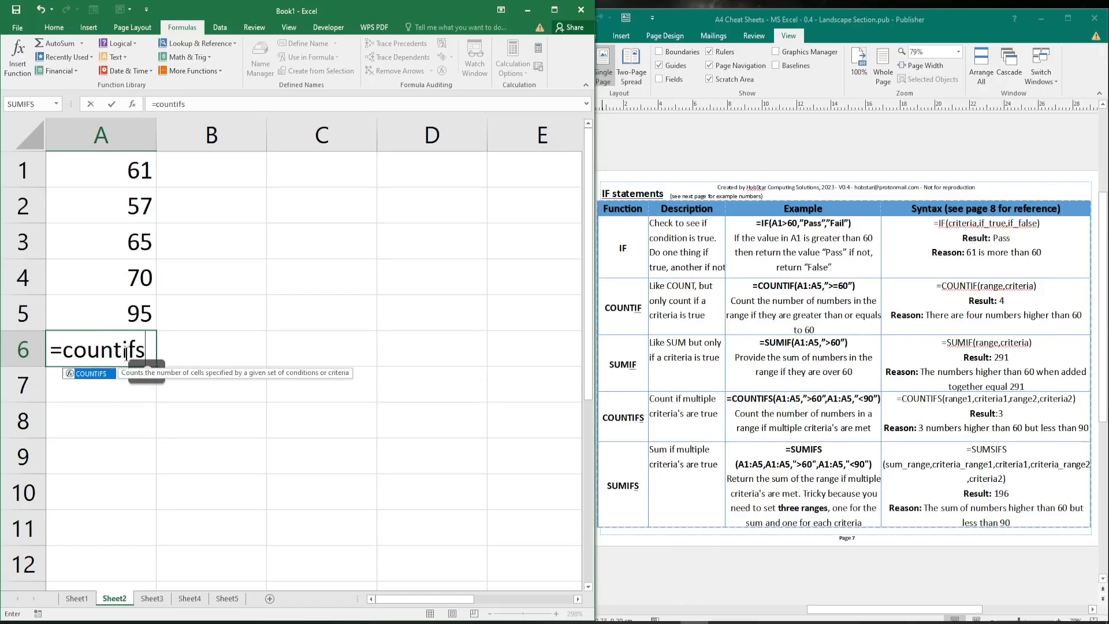
{"action": "key", "text": "shift"}
{"action": "type", "text": "("}
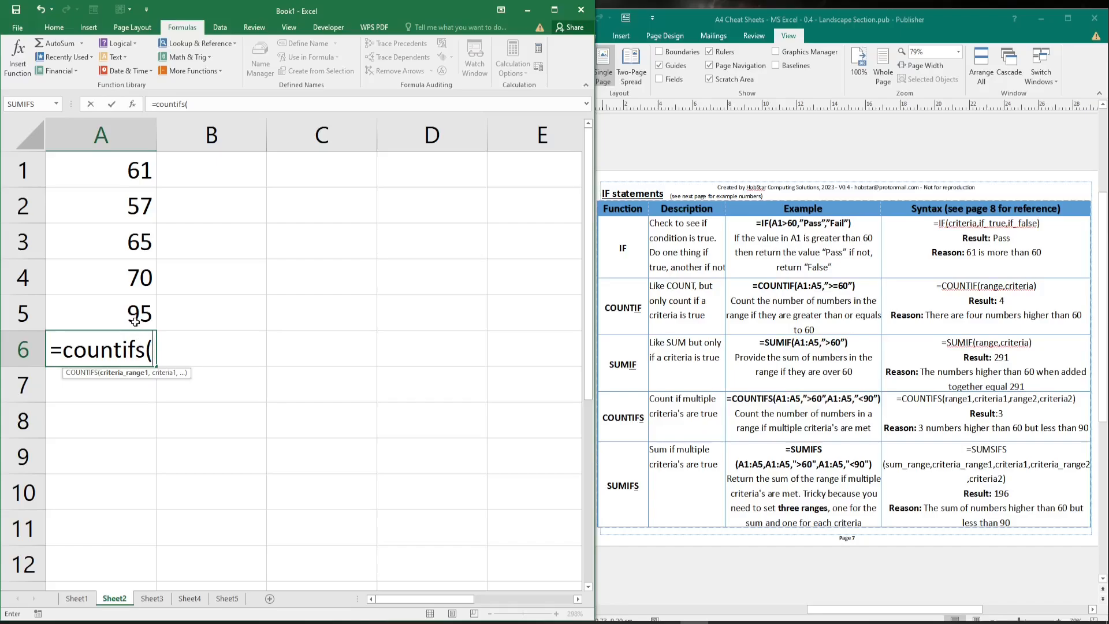
{"action": "left_click_drag", "start_coordinate": [127, 169], "coordinate": [101, 318]}
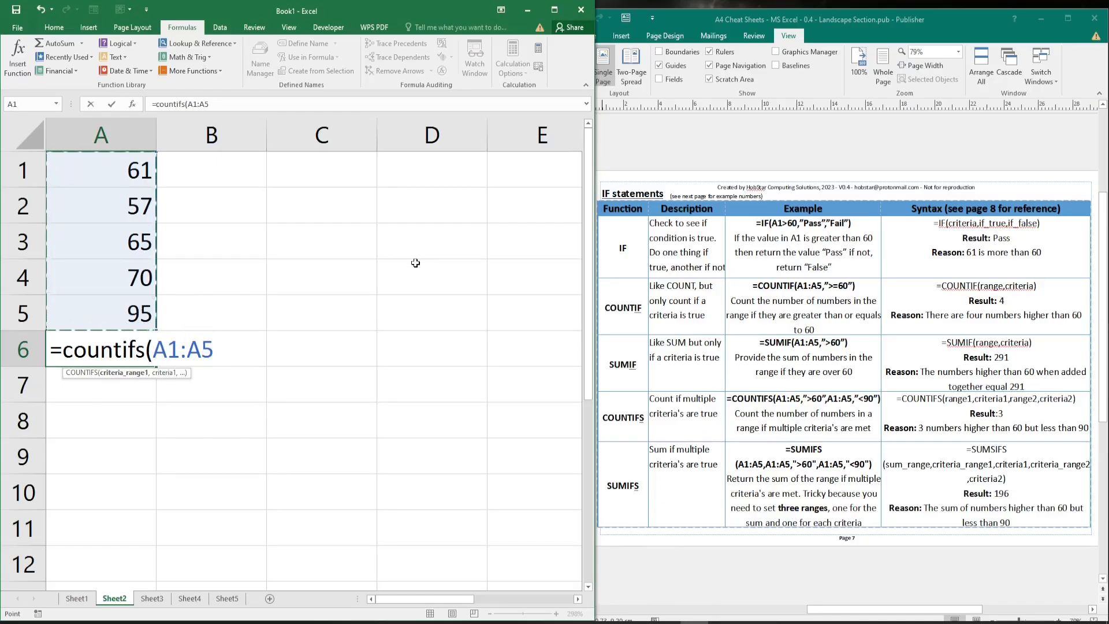
{"action": "type", "text": ","}
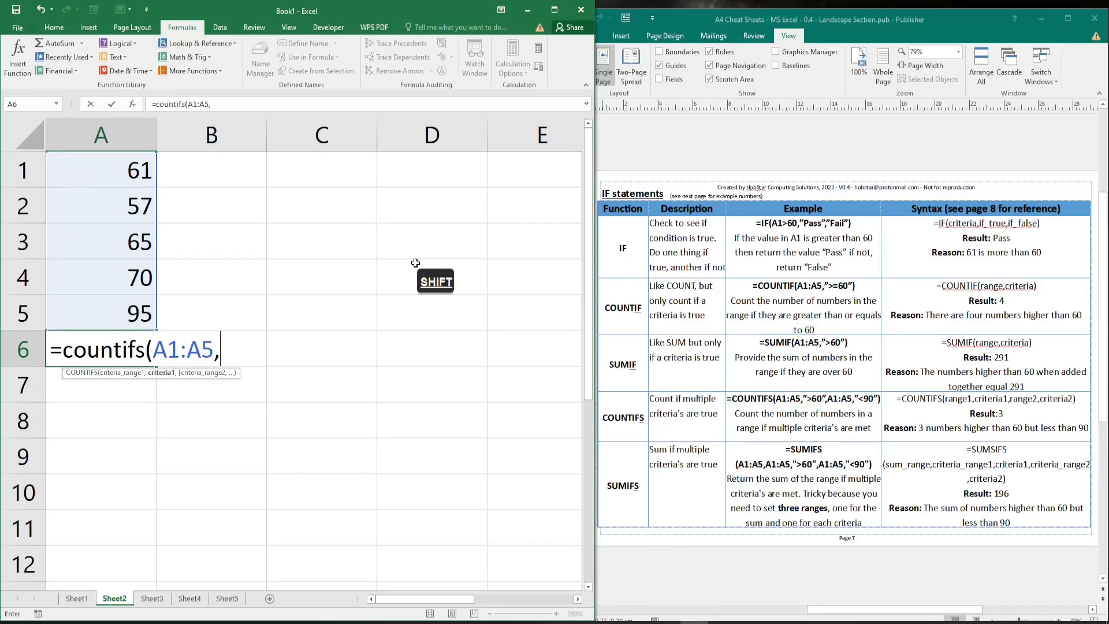
{"action": "type", "text": "\""}
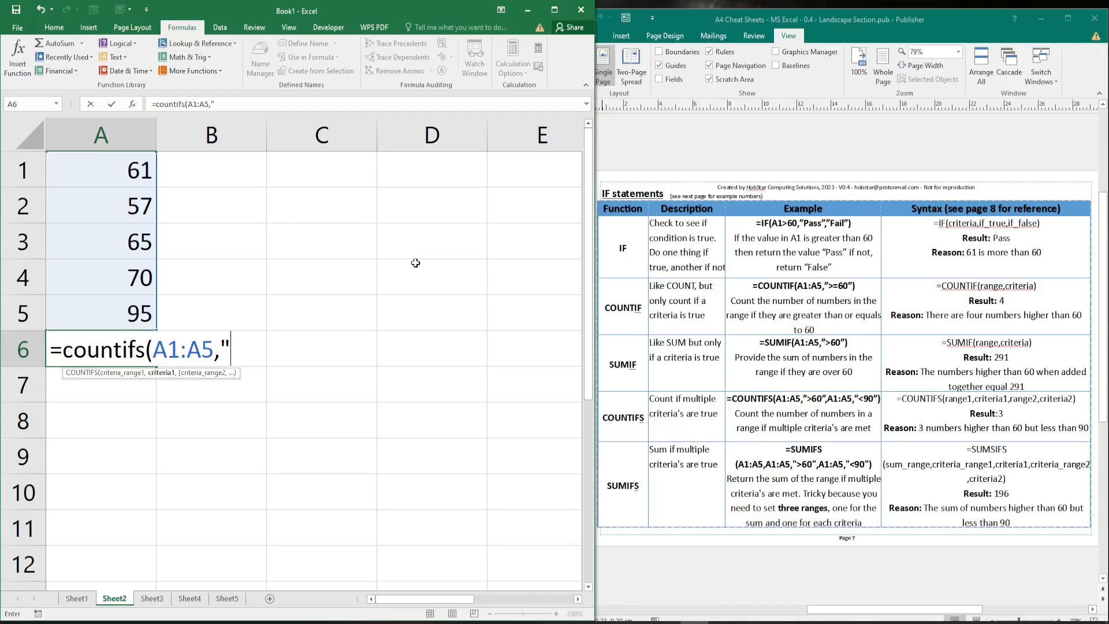
{"action": "key", "text": "shift"}
{"action": "type", "text": ">"}
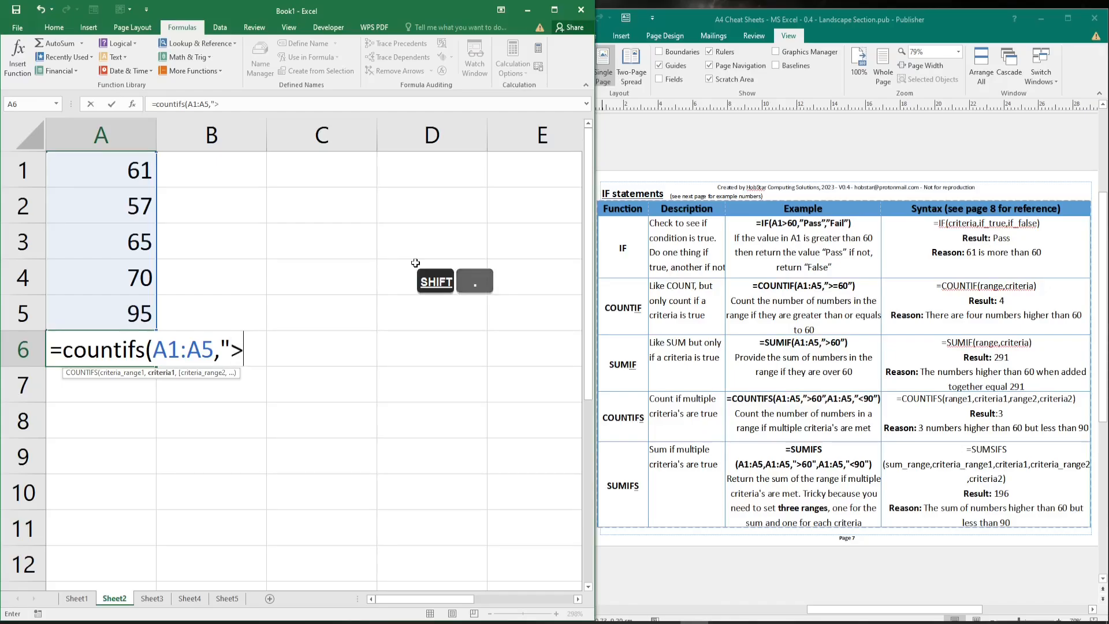
{"action": "type", "text": "60"}
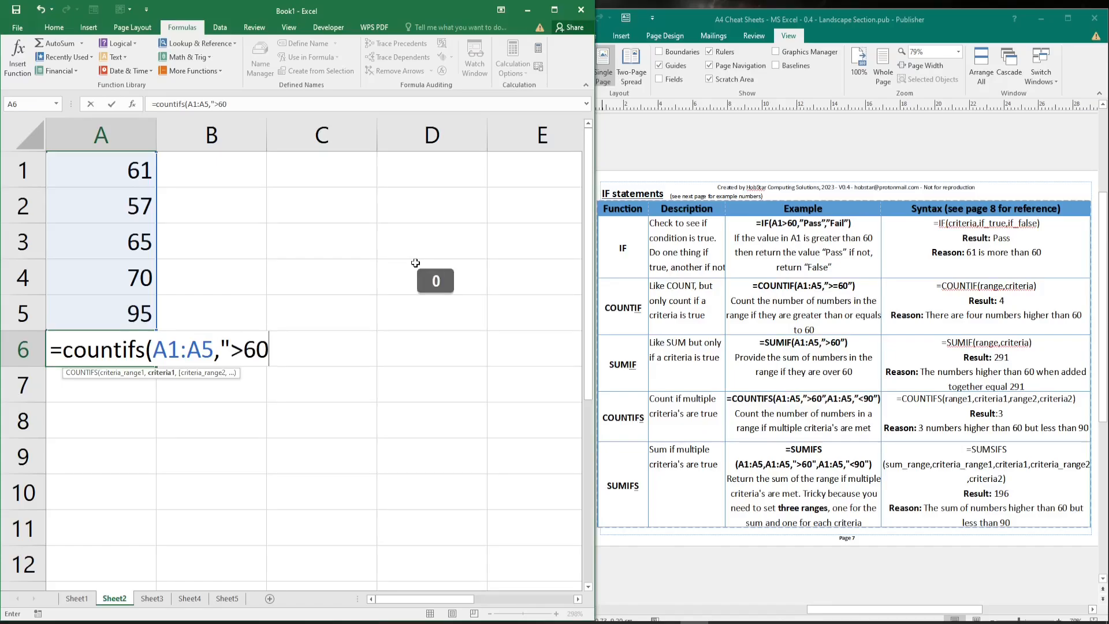
{"action": "type", "text": "\","}
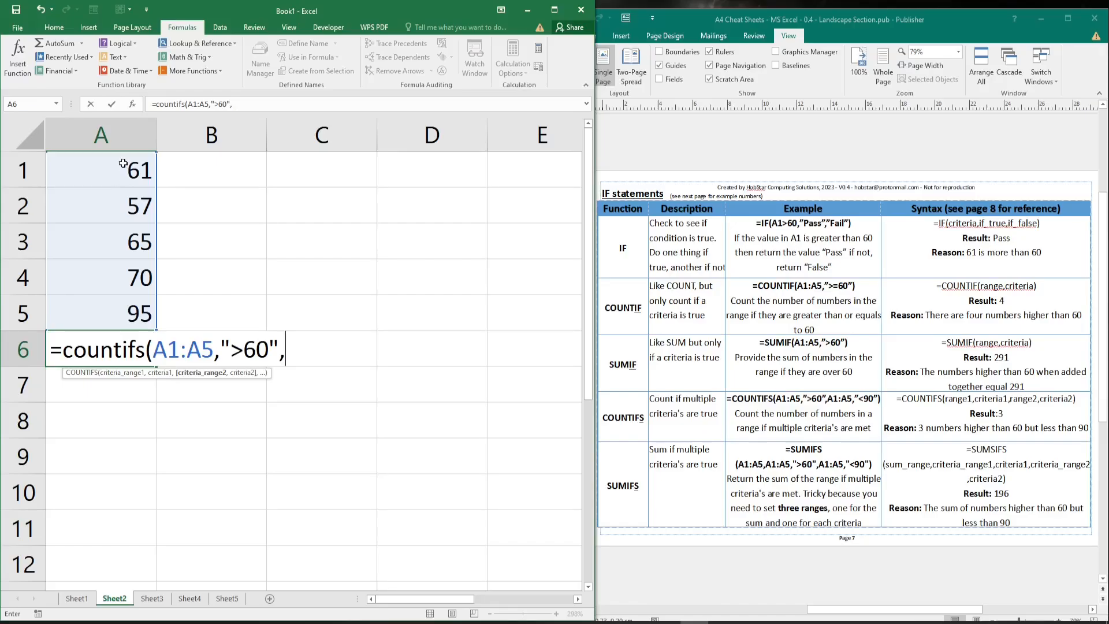
- Complete the COUNTIFS formula in A6 with second range A1:A5 and criterion "<90", and review the scores in A1, A3 and A4 that meet both criteria
{"action": "left_click_drag", "start_coordinate": [124, 169], "coordinate": [133, 314]}
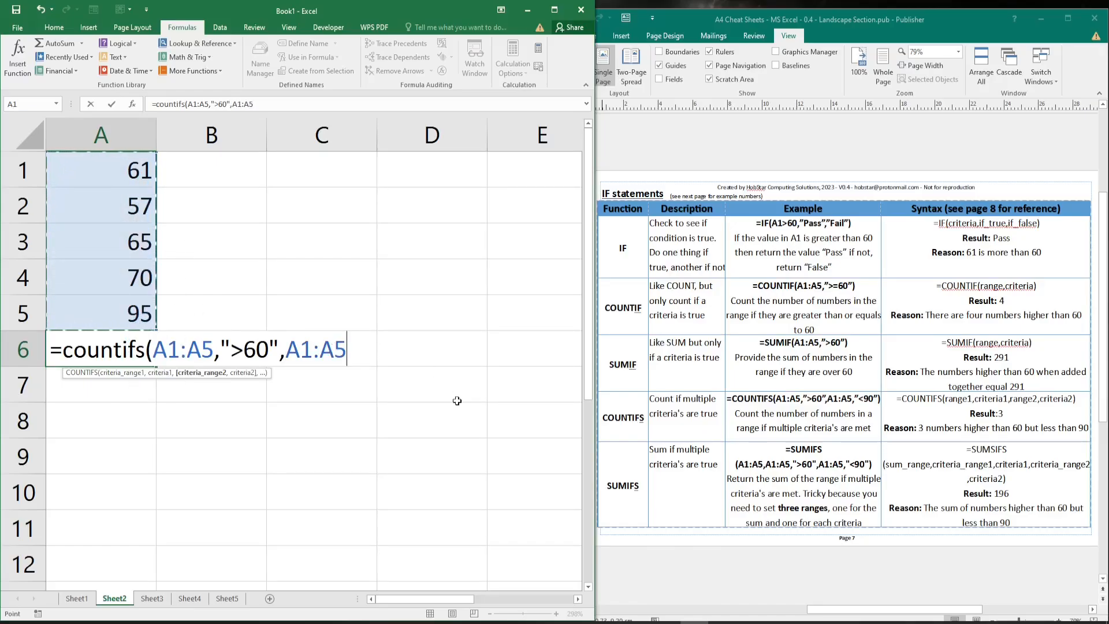
{"action": "type", "text": ","}
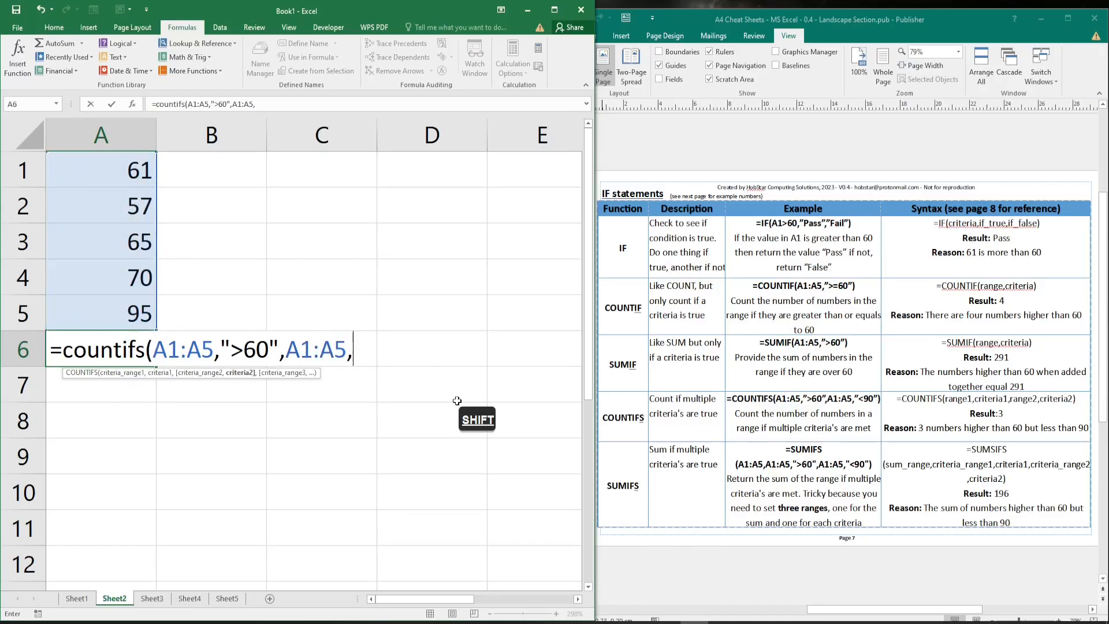
{"action": "type", "text": "\"<90\")"}
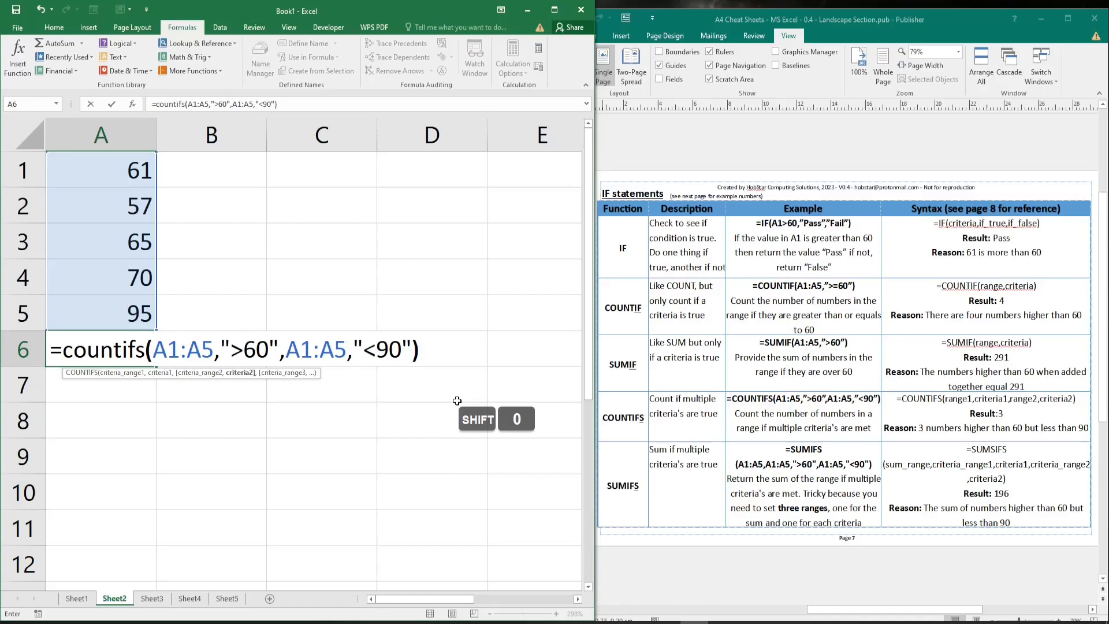
{"action": "key", "text": "Return"}
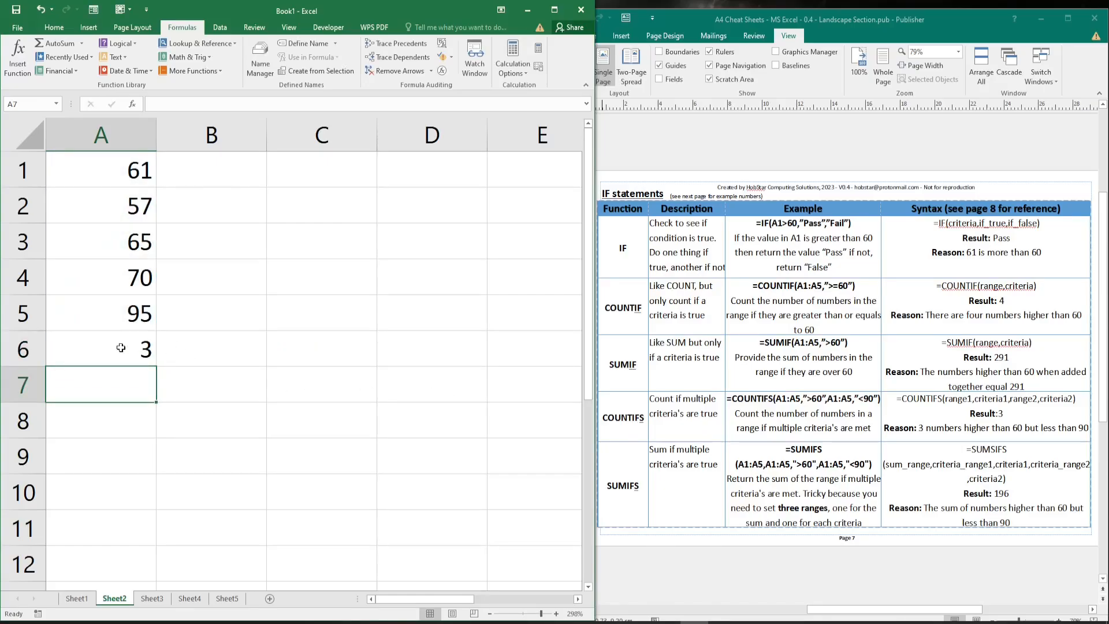
{"action": "left_click", "coordinate": [120, 347]}
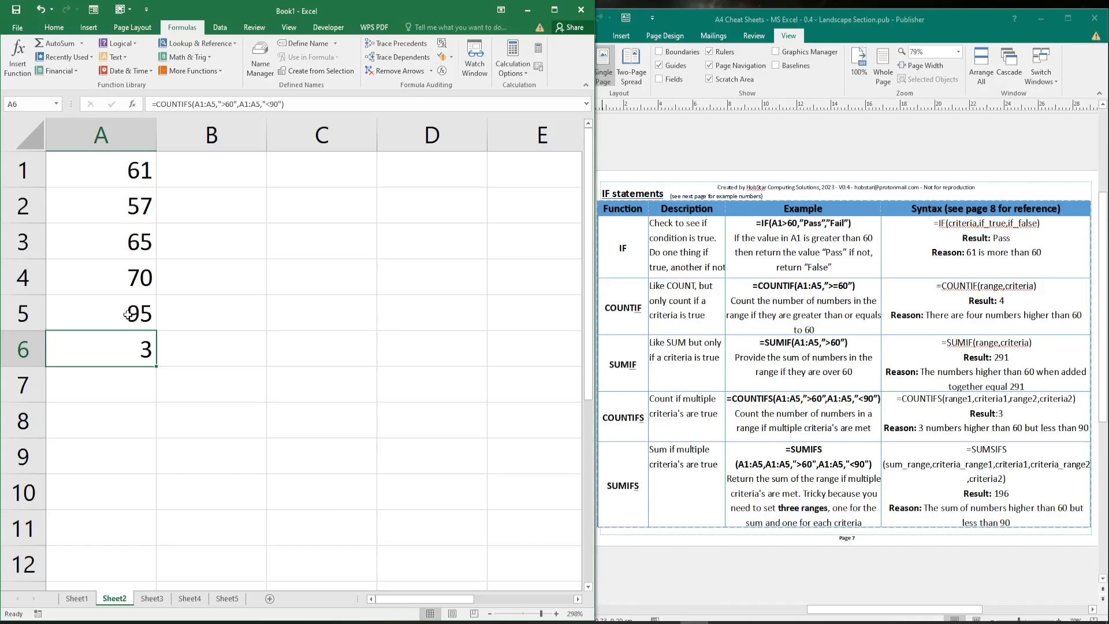
{"action": "left_click", "coordinate": [133, 176]}
{"action": "left_click", "coordinate": [134, 245]}
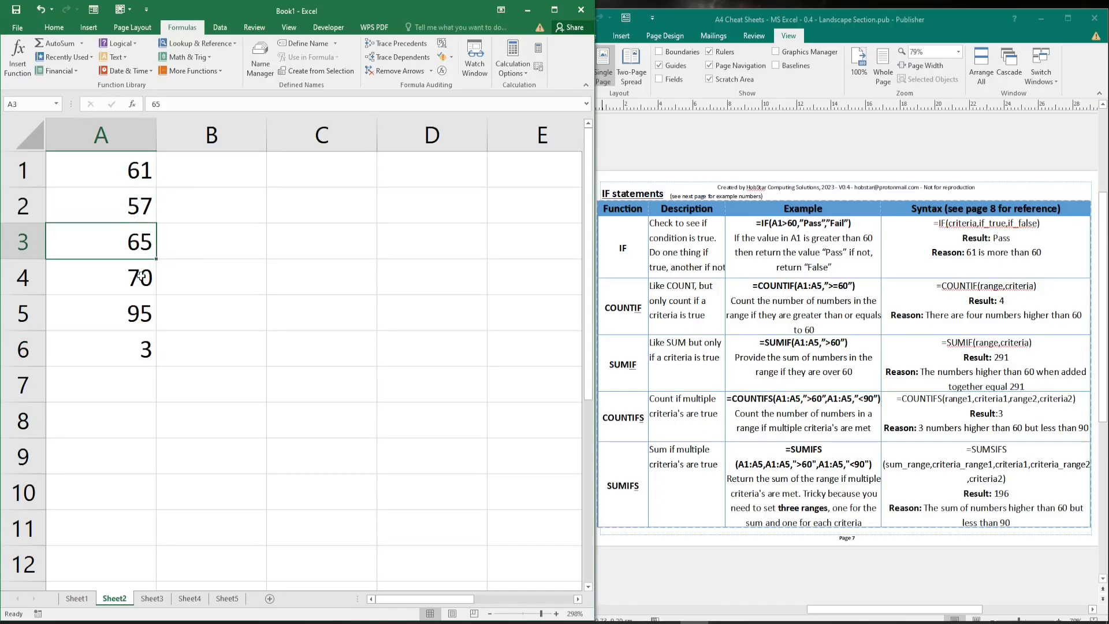
{"action": "left_click", "coordinate": [141, 276]}
- Clear A6 and begin a SUMIFS formula with sum range A1:A5, first criteria range A1:A5 and criterion ">60"
{"action": "left_click", "coordinate": [132, 354]}
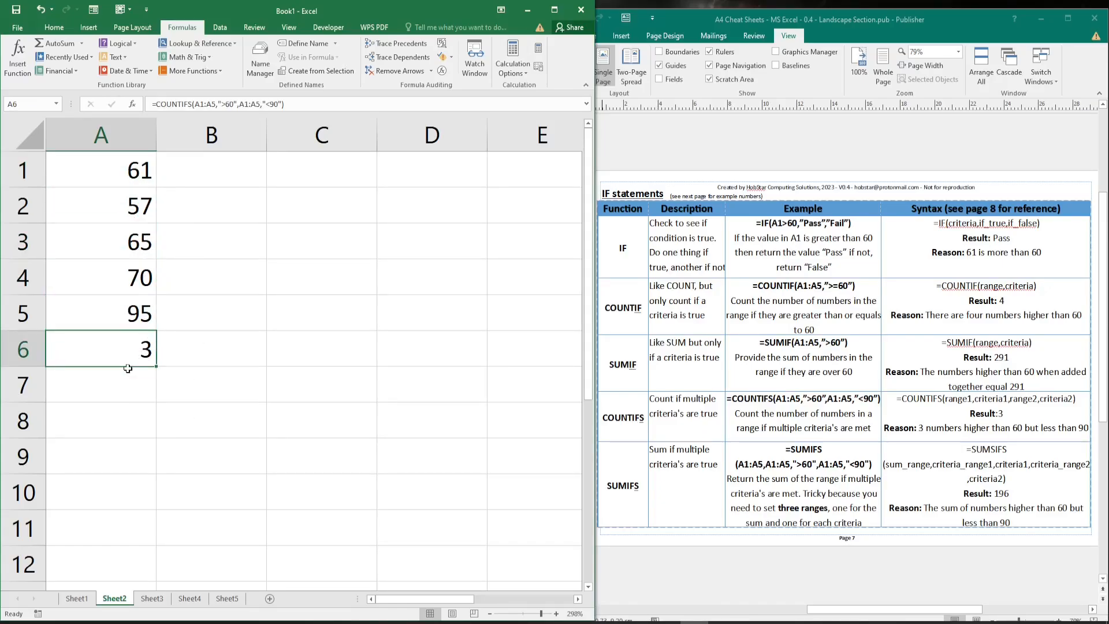
{"action": "key", "text": "Delete"}
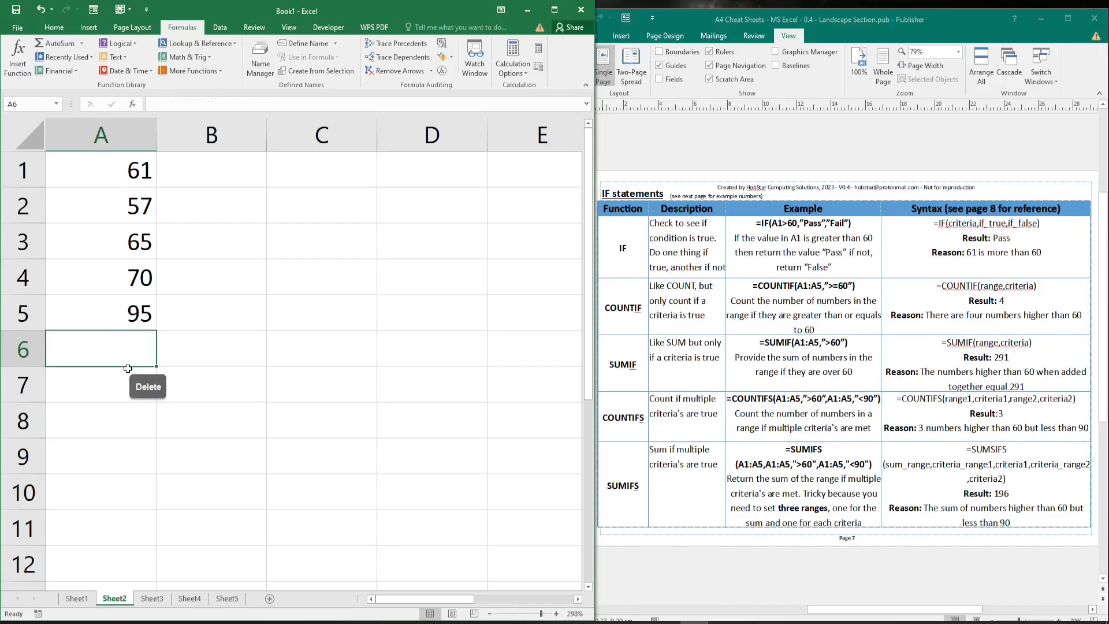
{"action": "type", "text": "="}
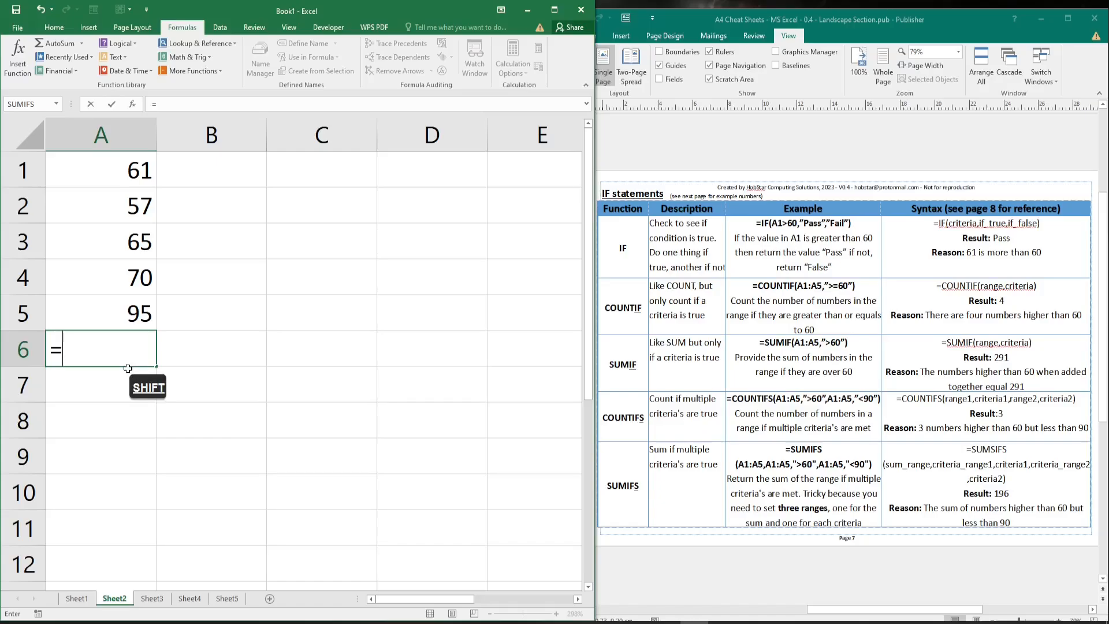
{"action": "type", "text": "sumifs("}
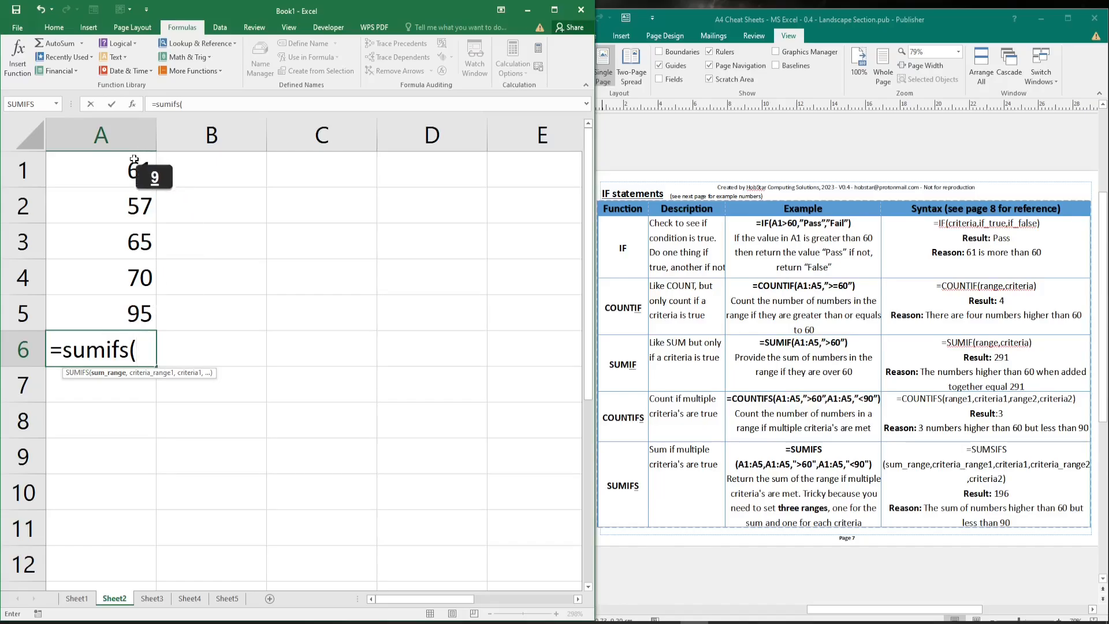
{"action": "left_click_drag", "start_coordinate": [138, 170], "coordinate": [134, 312]}
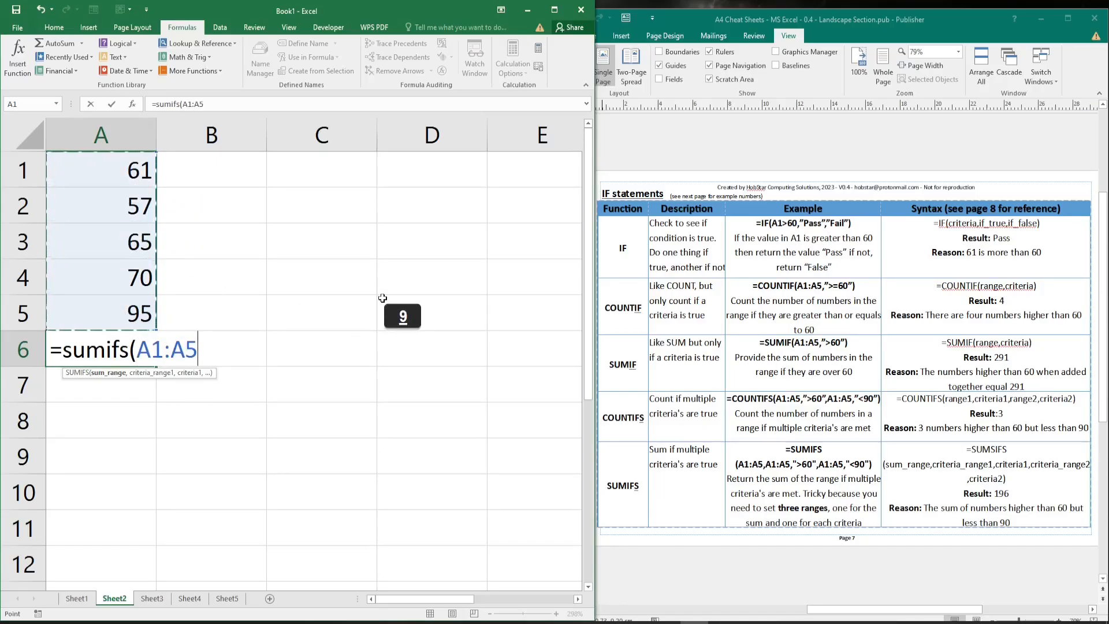
{"action": "type", "text": ","}
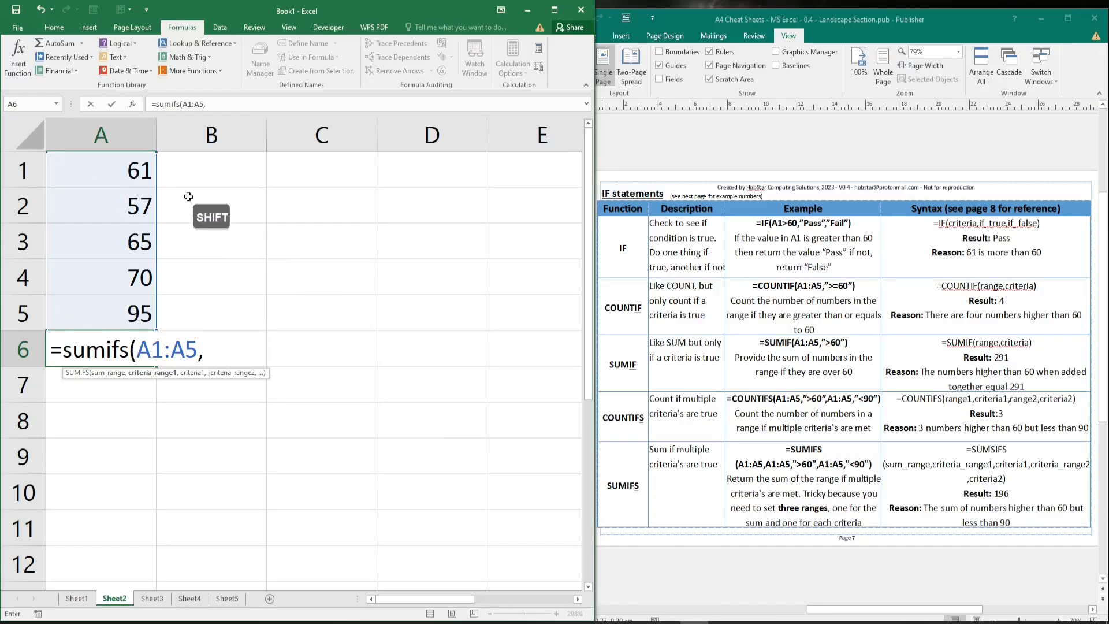
{"action": "left_click_drag", "start_coordinate": [134, 167], "coordinate": [123, 309]}
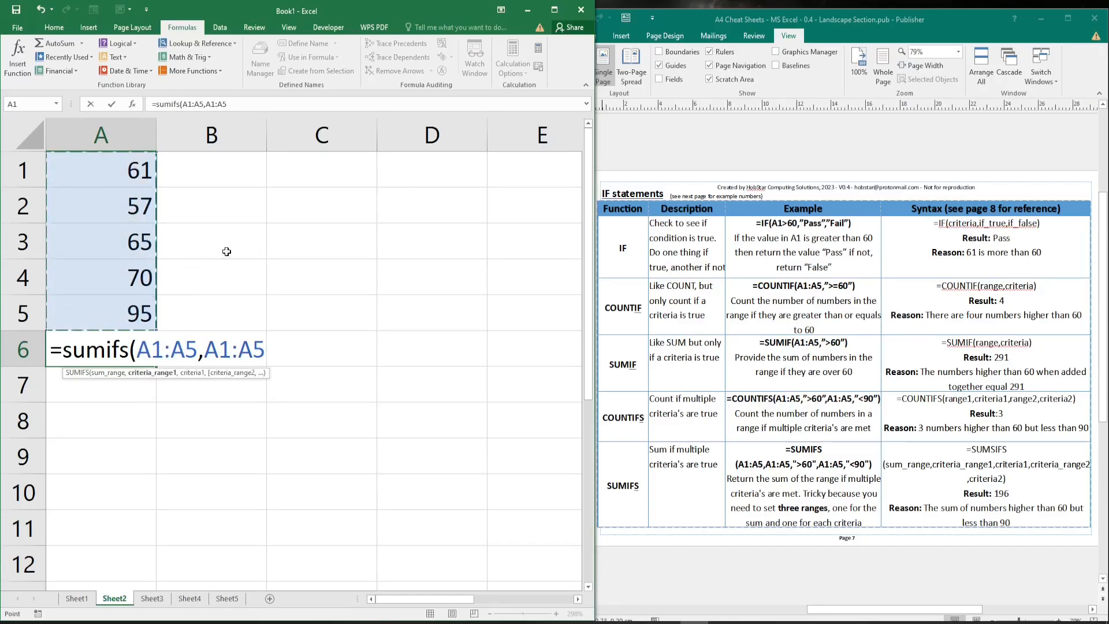
{"action": "type", "text": ","}
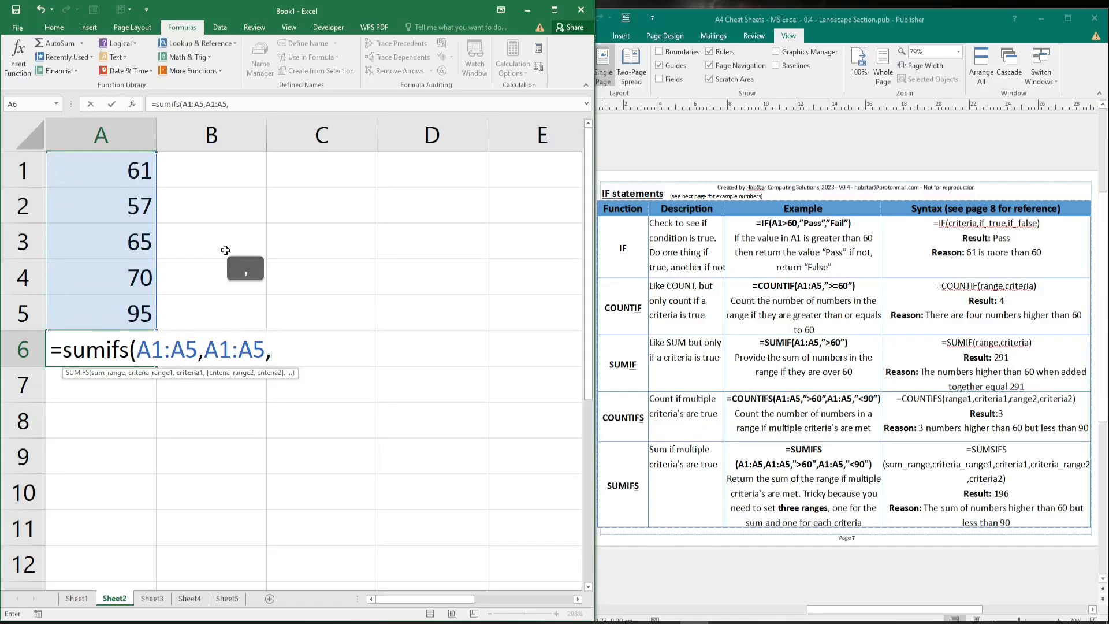
{"action": "type", "text": "\">"}
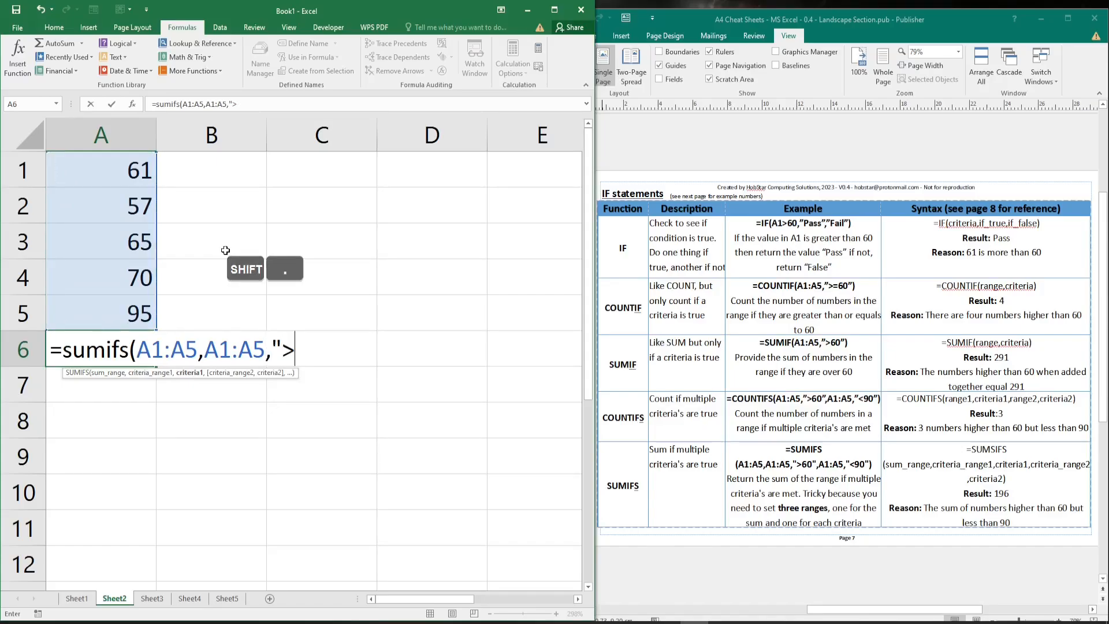
{"action": "type", "text": "60\","}
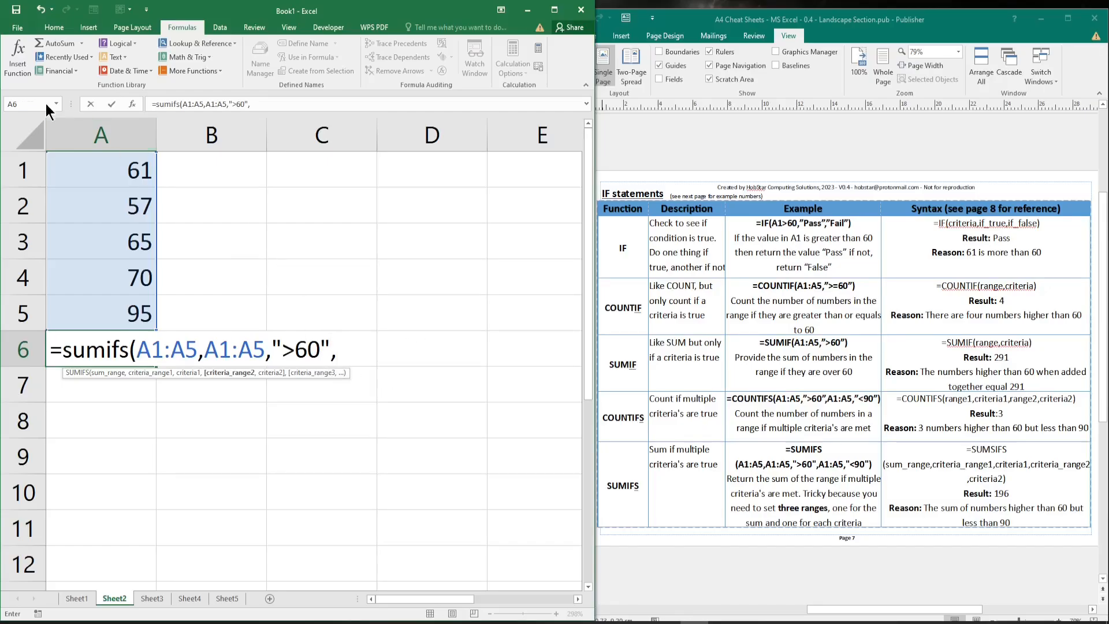
- Try to complete the SUMIFS formula in A6 by adding A1:A5">90") as the second criteria range and criterion
{"action": "left_click", "coordinate": [96, 174]}
{"action": "left_click_drag", "start_coordinate": [107, 196], "coordinate": [108, 312]}
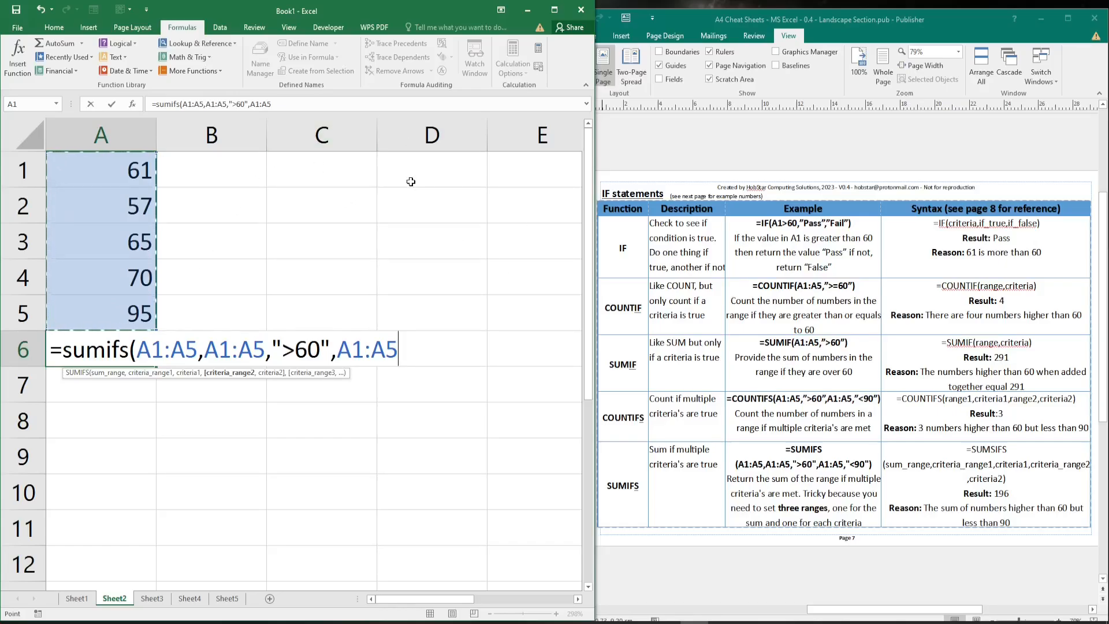
{"action": "type", "text": "\""}
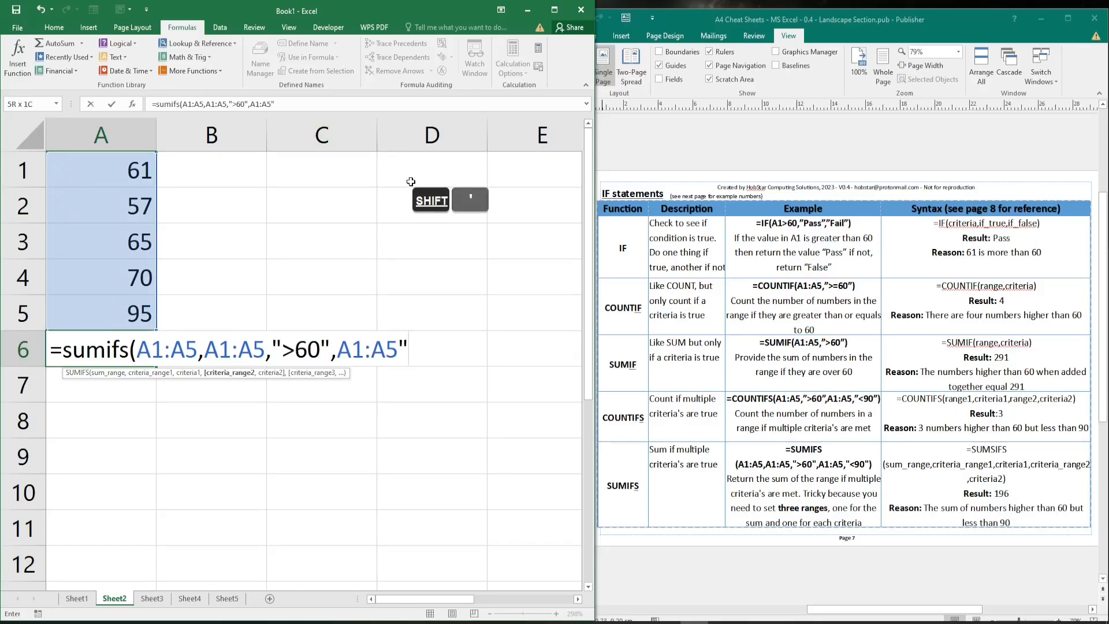
{"action": "type", "text": ">"}
{"action": "type", "text": "90"}
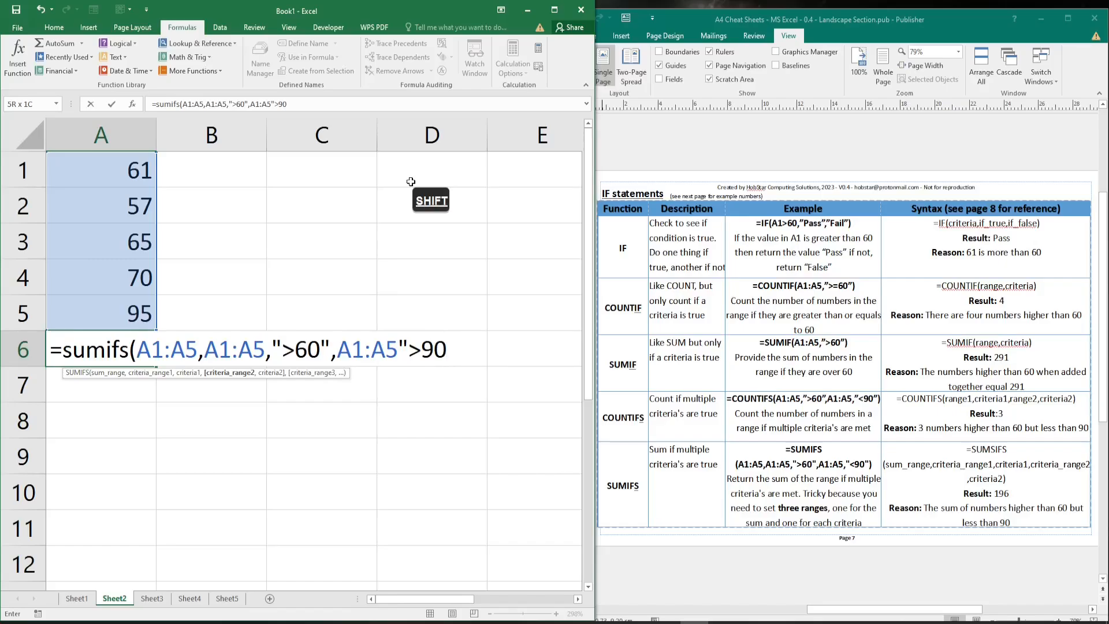
{"action": "type", "text": "\")"}
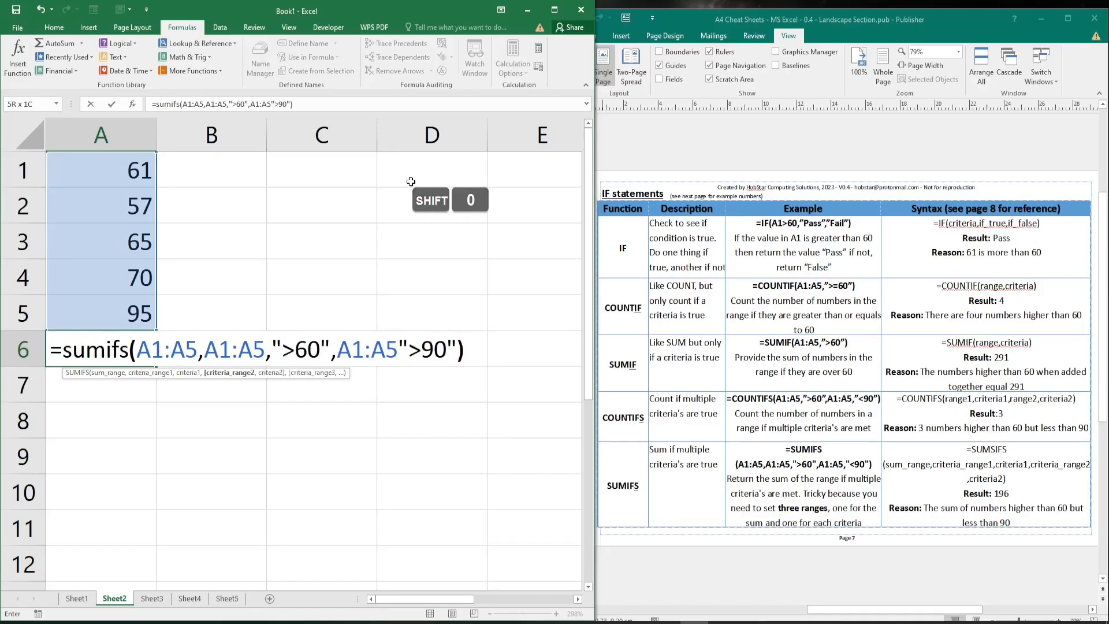
{"action": "key", "text": "Return"}
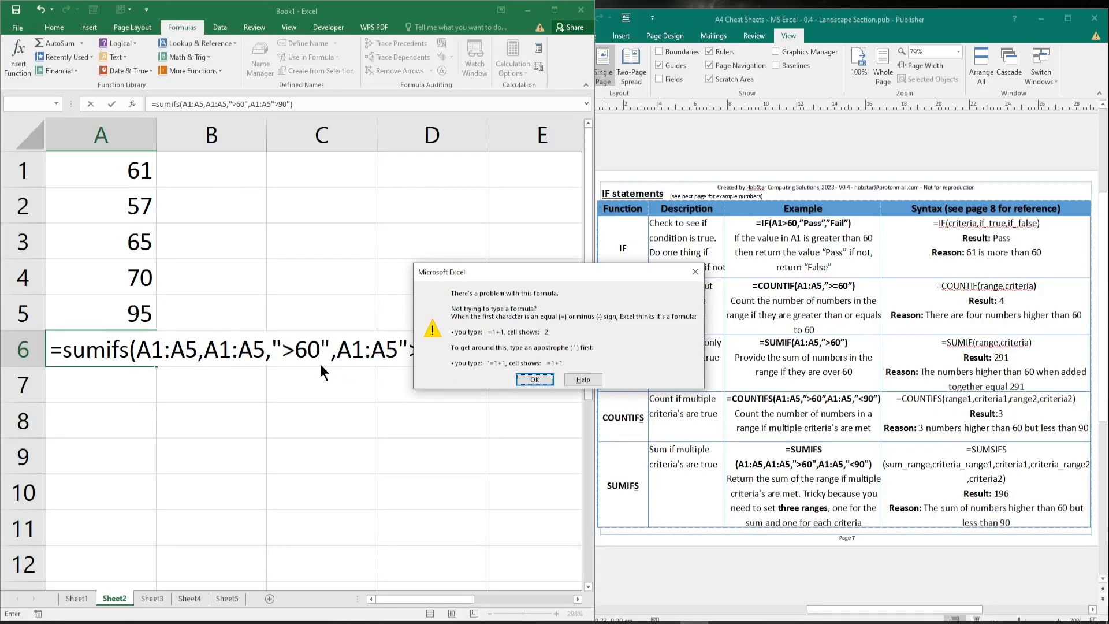
- Dismiss the formula error and insert a comma between A1:A5 and ">90" in the SUMIFS formula in A6
{"action": "left_click_drag", "start_coordinate": [516, 273], "coordinate": [440, 147]}
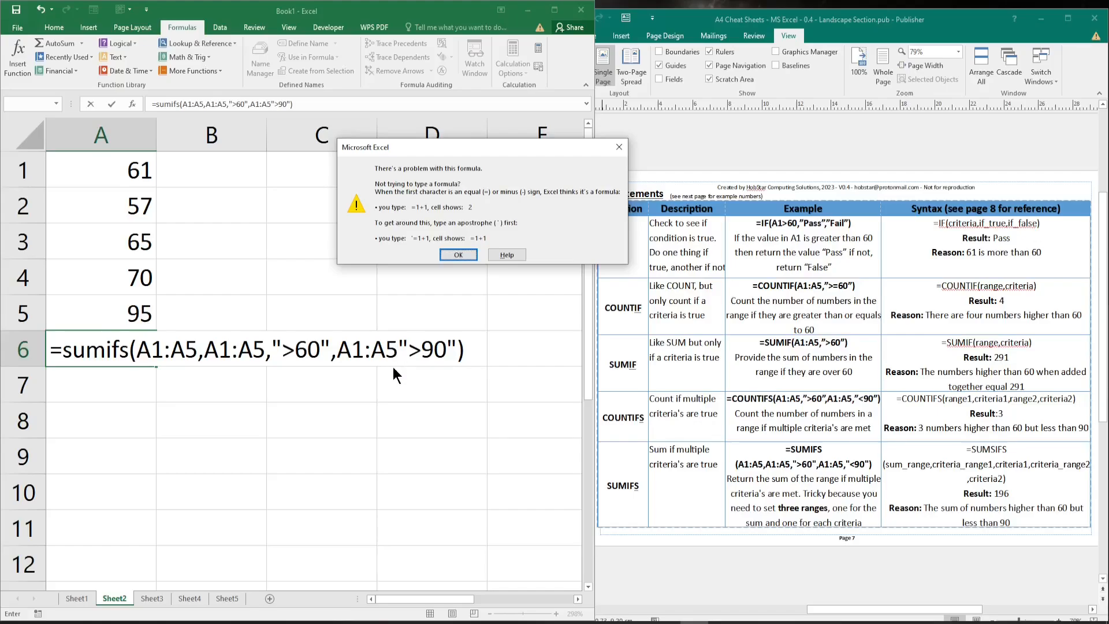
{"action": "left_click", "coordinate": [620, 145]}
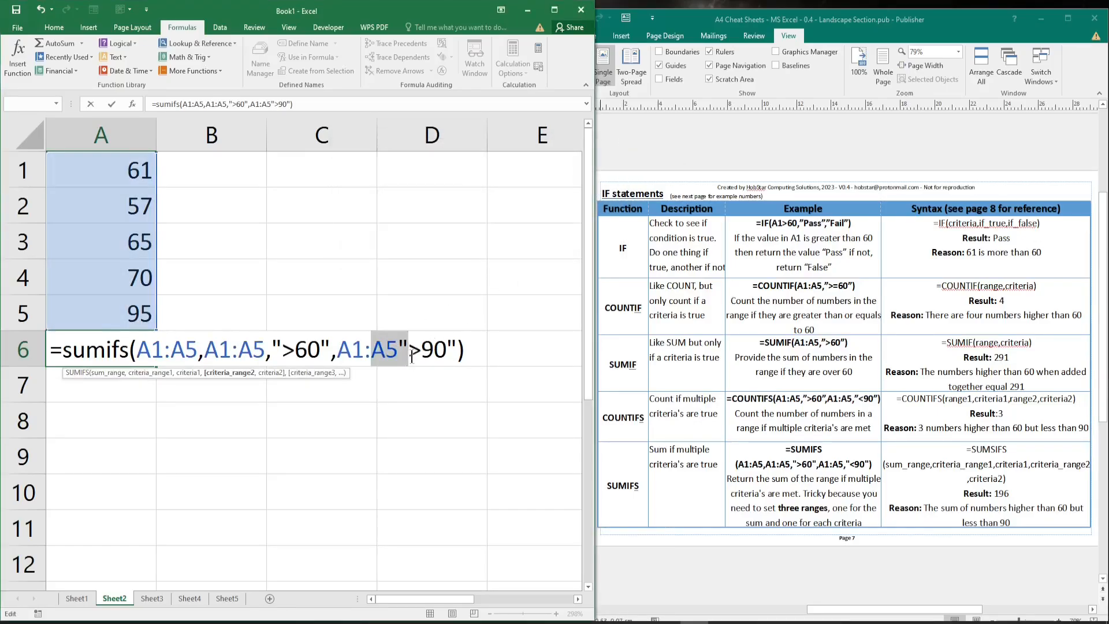
{"action": "key", "text": "Right"}
{"action": "type", "text": ","}
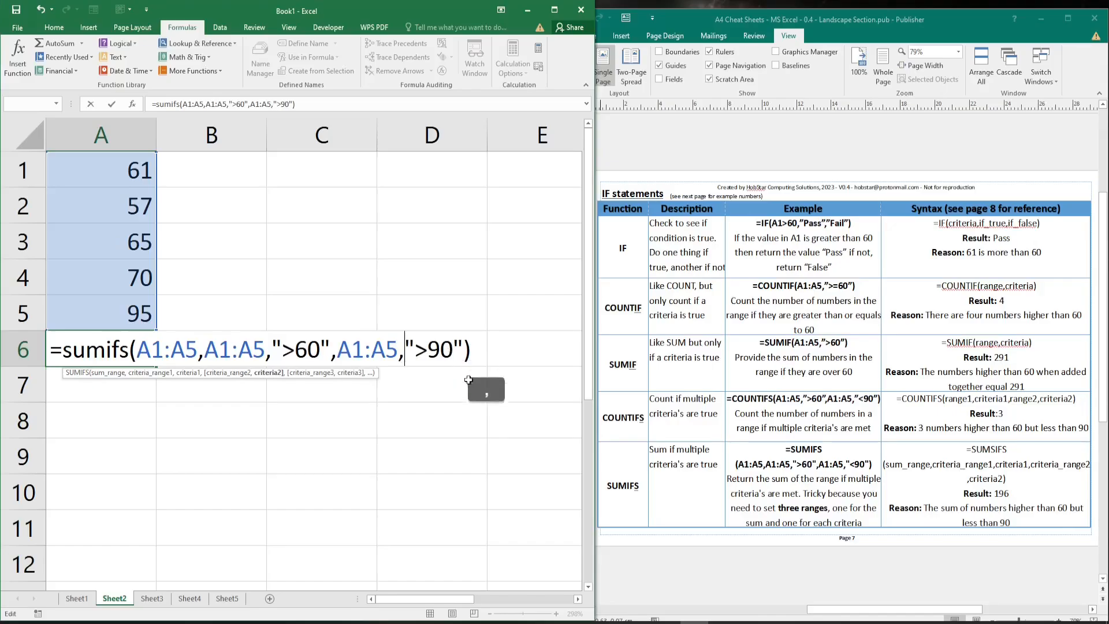
{"action": "key", "text": "Return"}
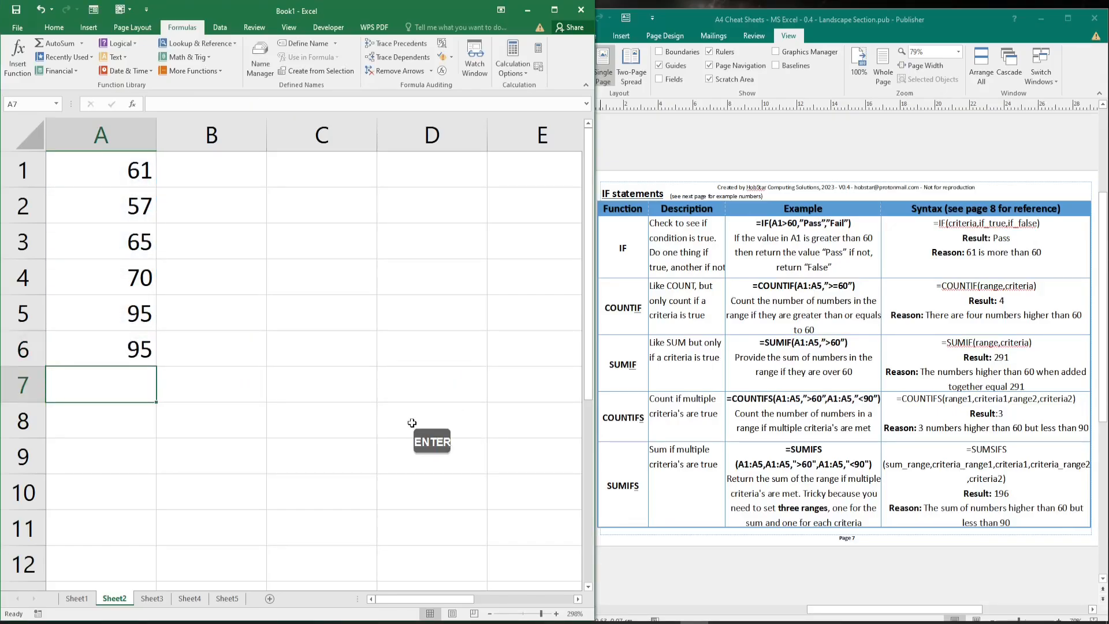
- Change the second criterion of the SUMIFS formula in A6 to "<90" and reselect the cell to view its formula
{"action": "left_click", "coordinate": [143, 353]}
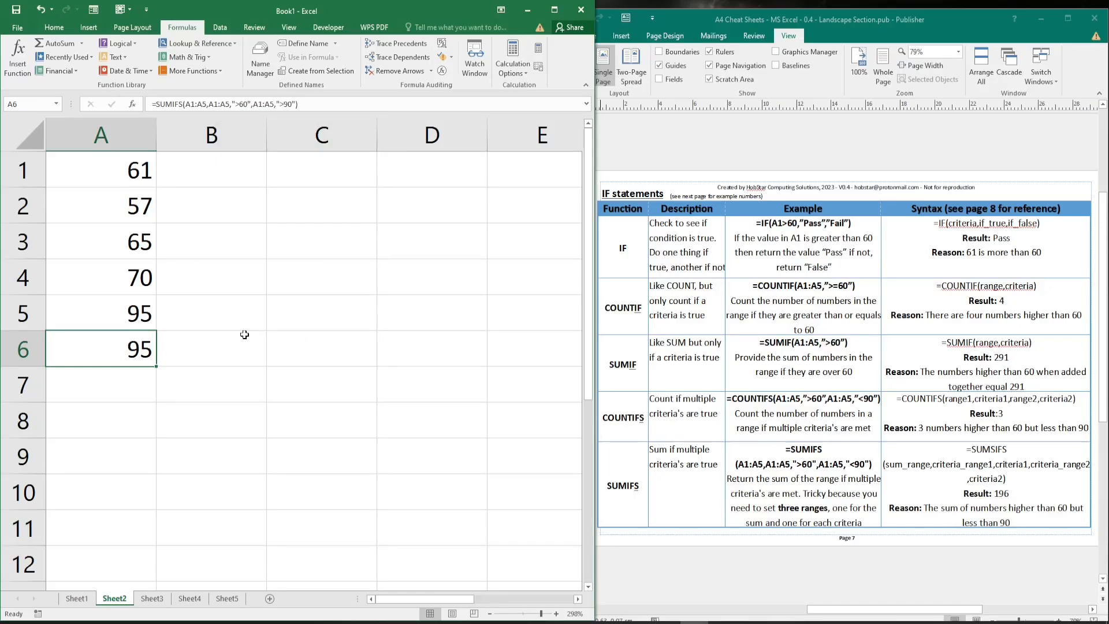
{"action": "left_click", "coordinate": [282, 105]}
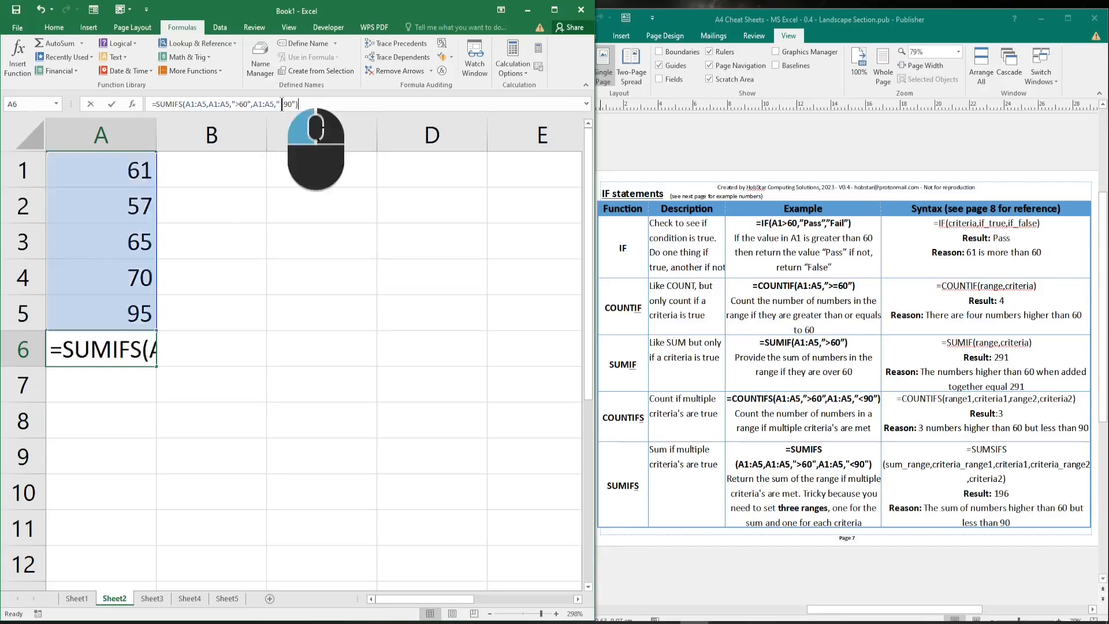
{"action": "type", "text": "<"}
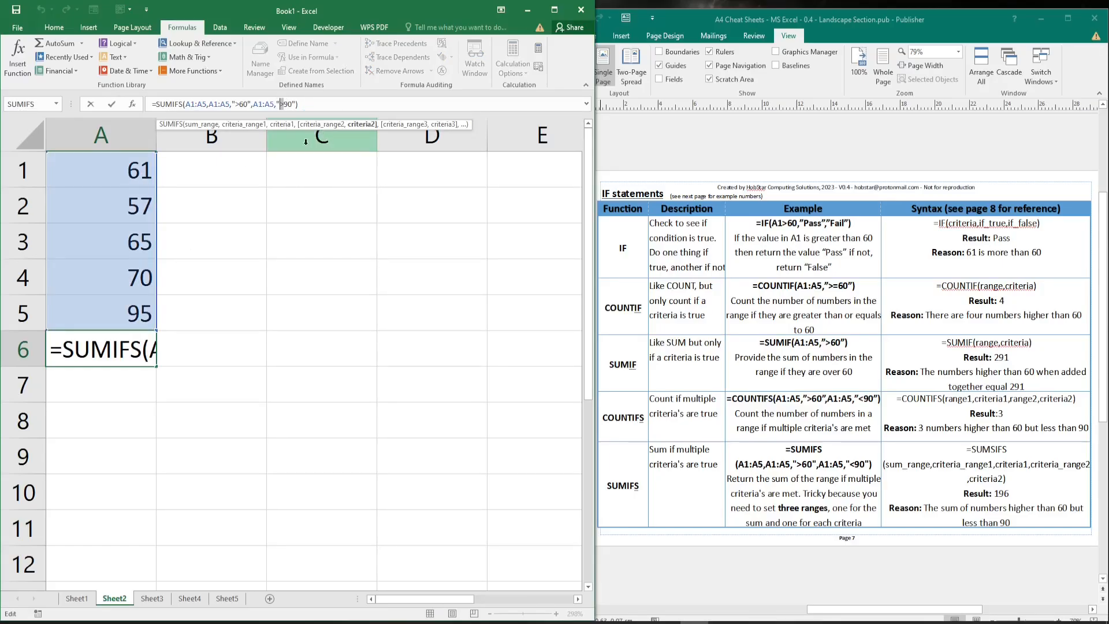
{"action": "key", "text": "shift"}
{"action": "type", "text": "<"}
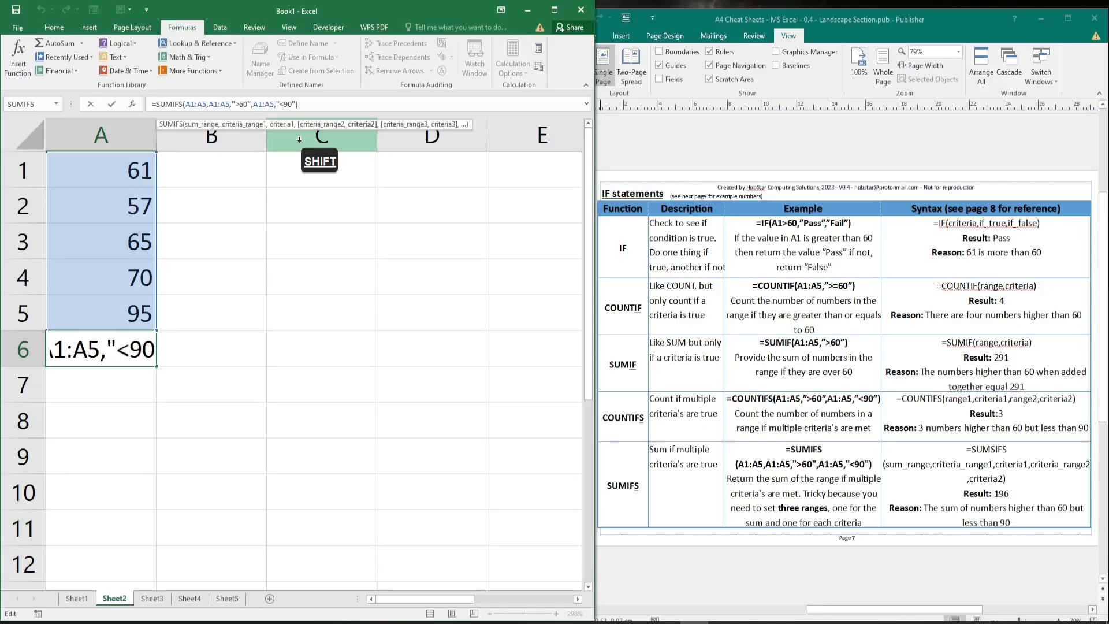
{"action": "key", "text": "Return"}
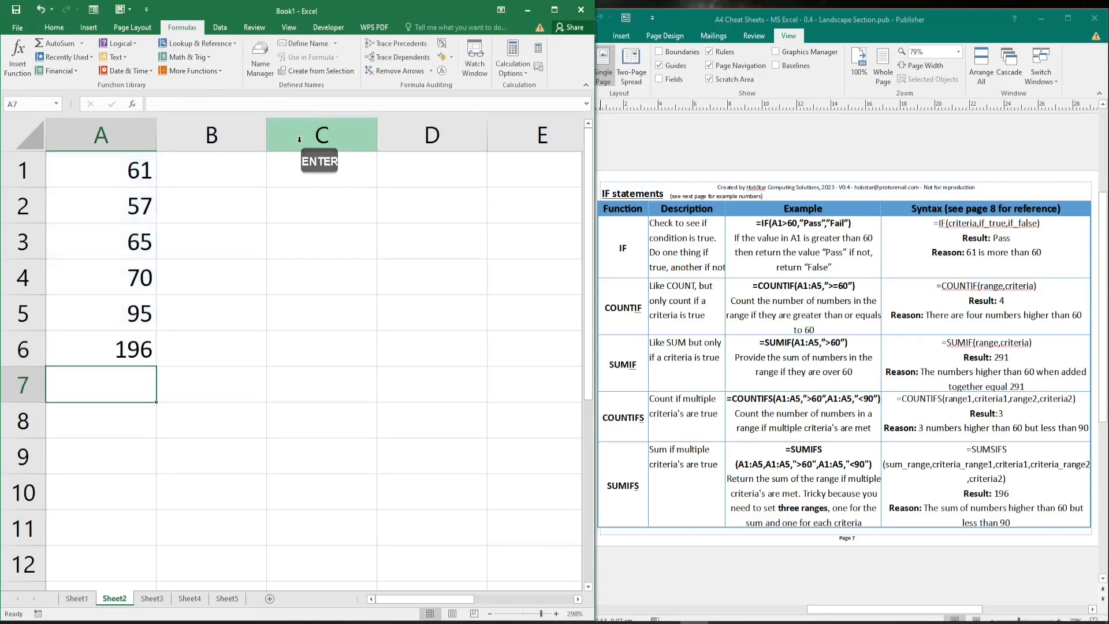
{"action": "left_click", "coordinate": [144, 335]}
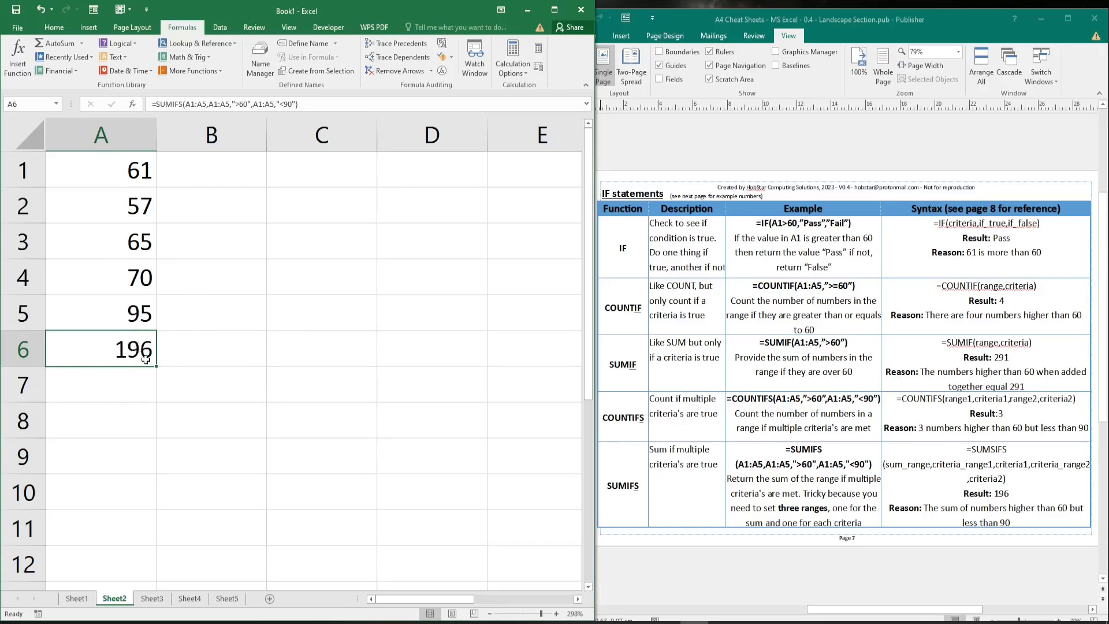
{"action": "left_click", "coordinate": [142, 320]}
{"action": "left_click", "coordinate": [118, 349]}
{"action": "left_click", "coordinate": [120, 386]}
{"action": "left_click", "coordinate": [124, 354]}
- Switch to Publisher, open the "IF statements continued" page and highlight the third range and criterion, A1:A5,"<>65", in the COUNTIFS example
{"action": "left_click", "coordinate": [811, 134]}
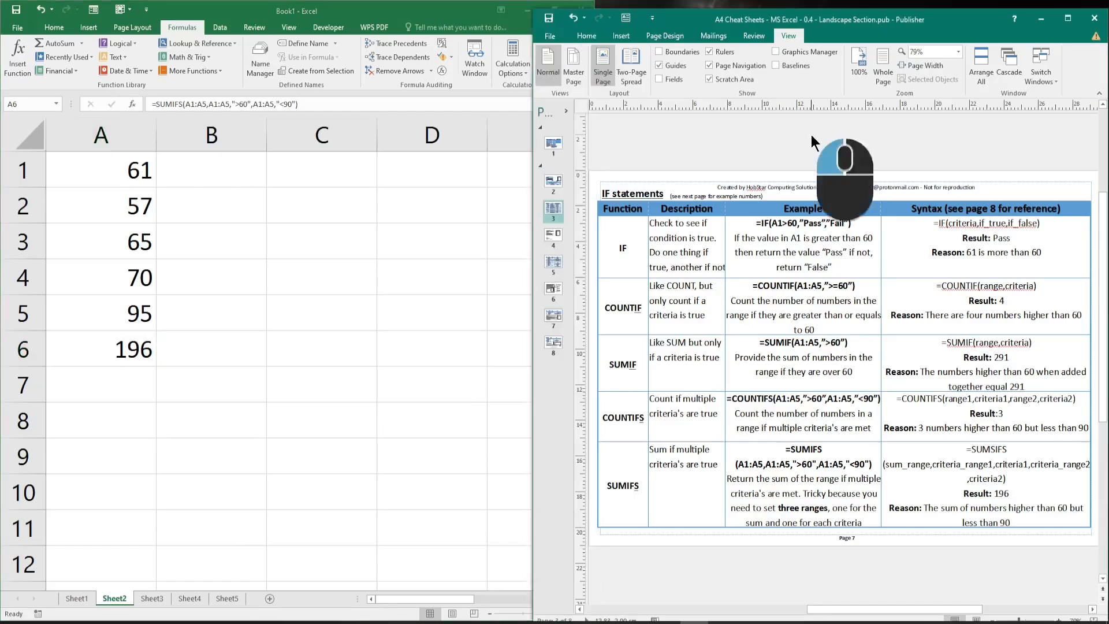
{"action": "left_click", "coordinate": [553, 237]}
{"action": "left_click", "coordinate": [112, 370]}
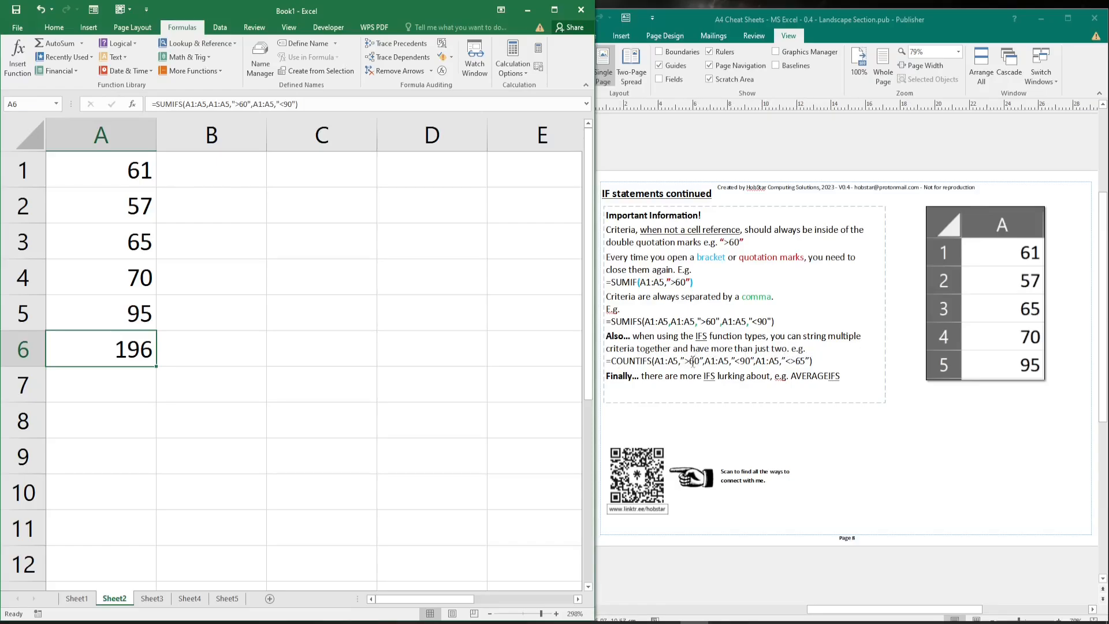
{"action": "left_click_drag", "start_coordinate": [655, 360], "coordinate": [812, 361]}
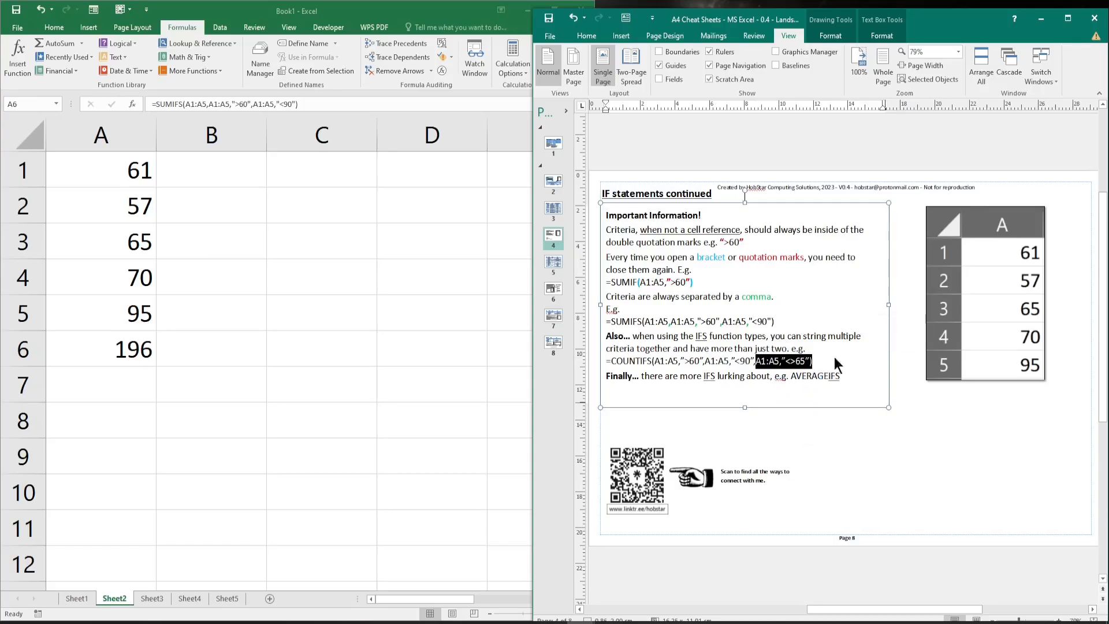
{"action": "left_click", "coordinate": [836, 377]}
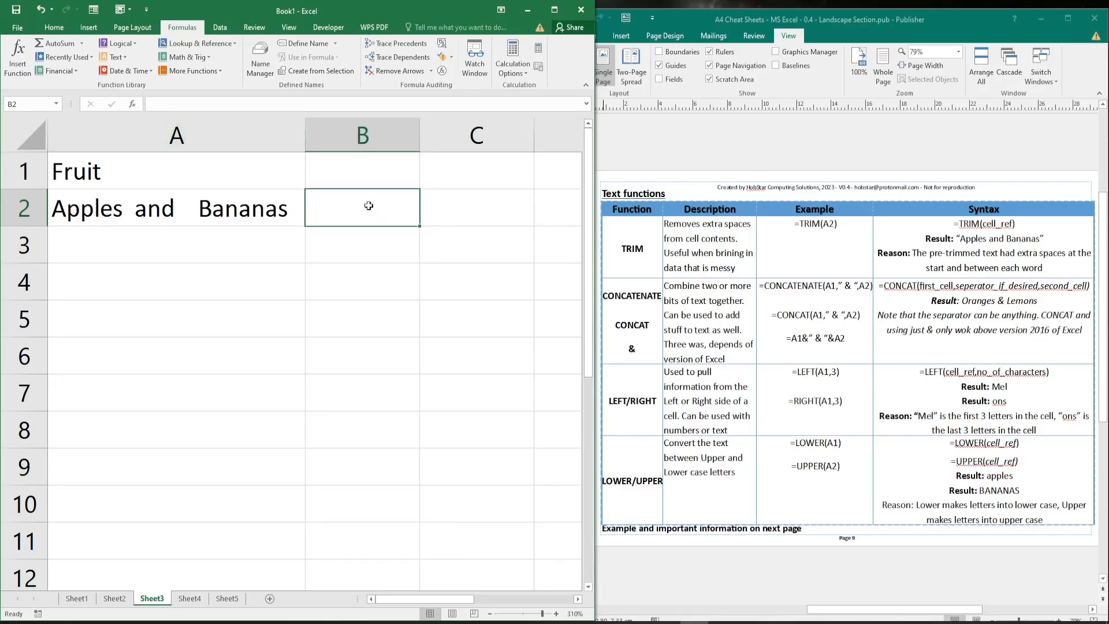
- Enter =TRIM(A2) in B2 of Sheet3 to remove the extra spaces from the text, and reselect the cell
{"action": "type", "text": "="}
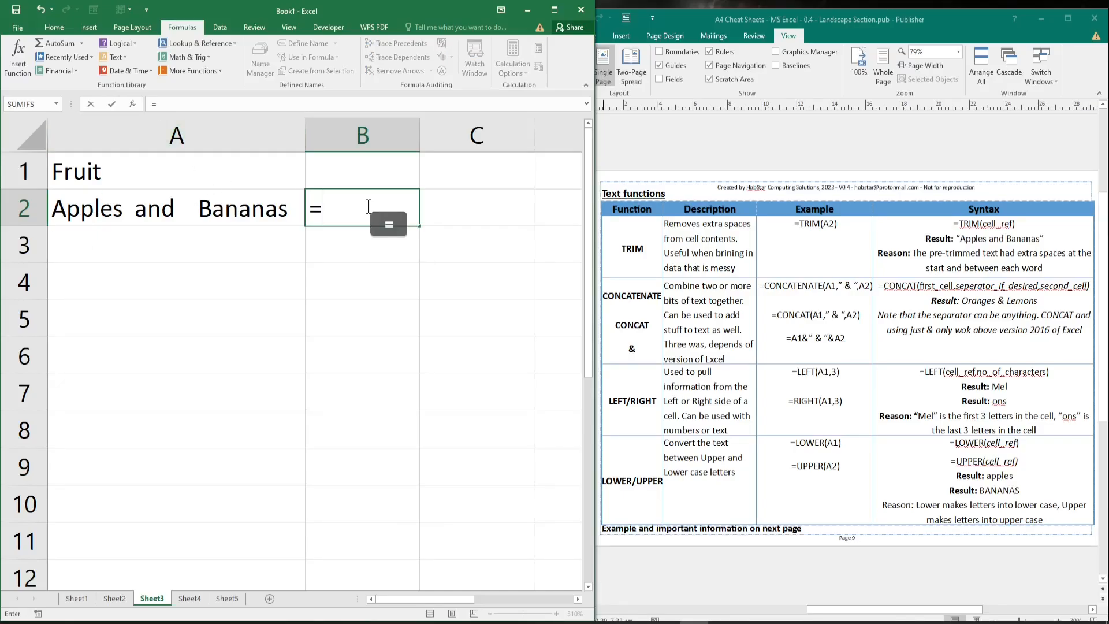
{"action": "type", "text": "trim("}
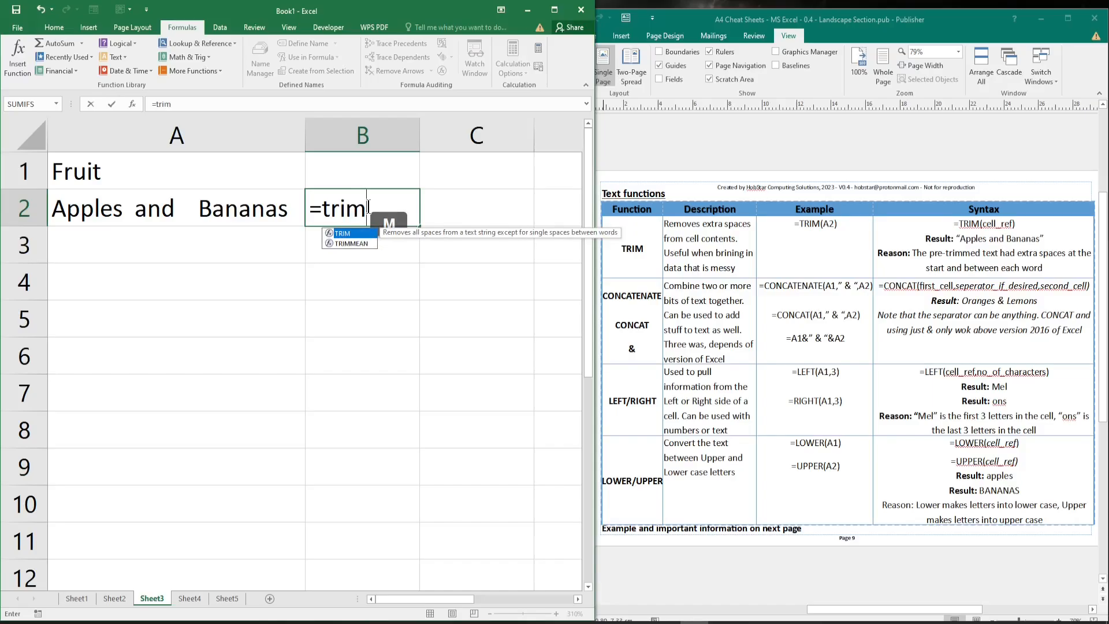
{"action": "left_click", "coordinate": [167, 215]}
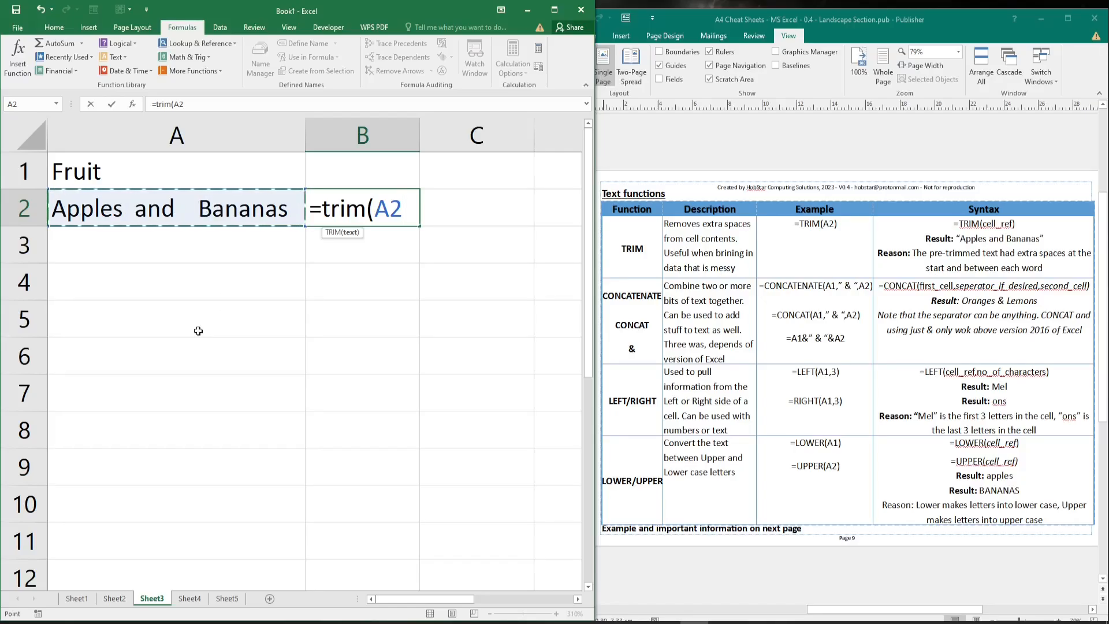
{"action": "type", "text": ")"}
{"action": "key", "text": "Return"}
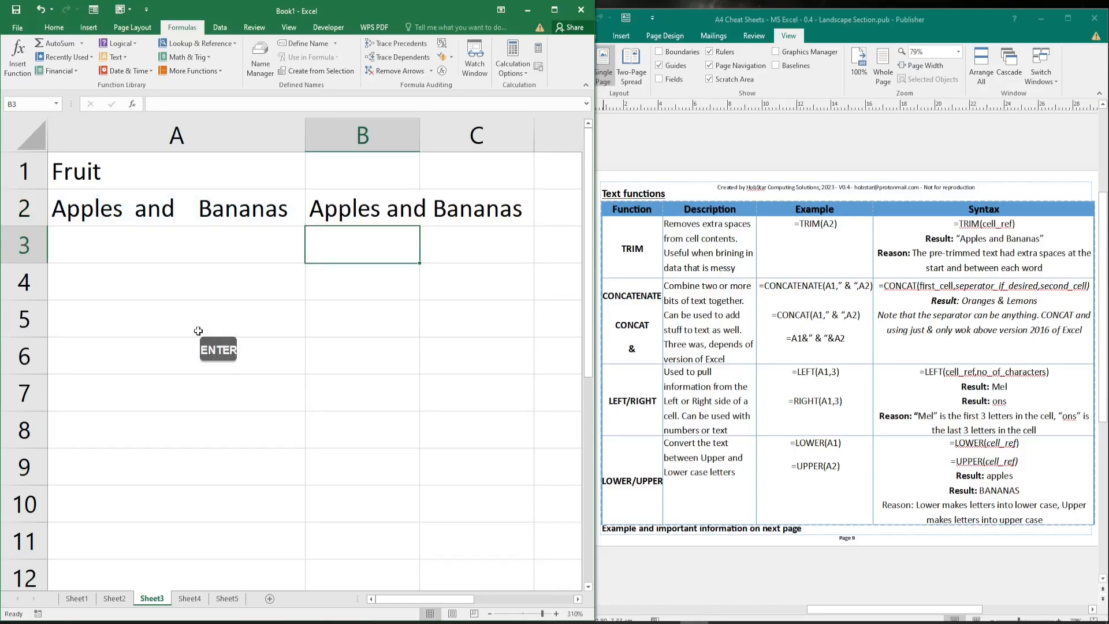
{"action": "left_click", "coordinate": [339, 212]}
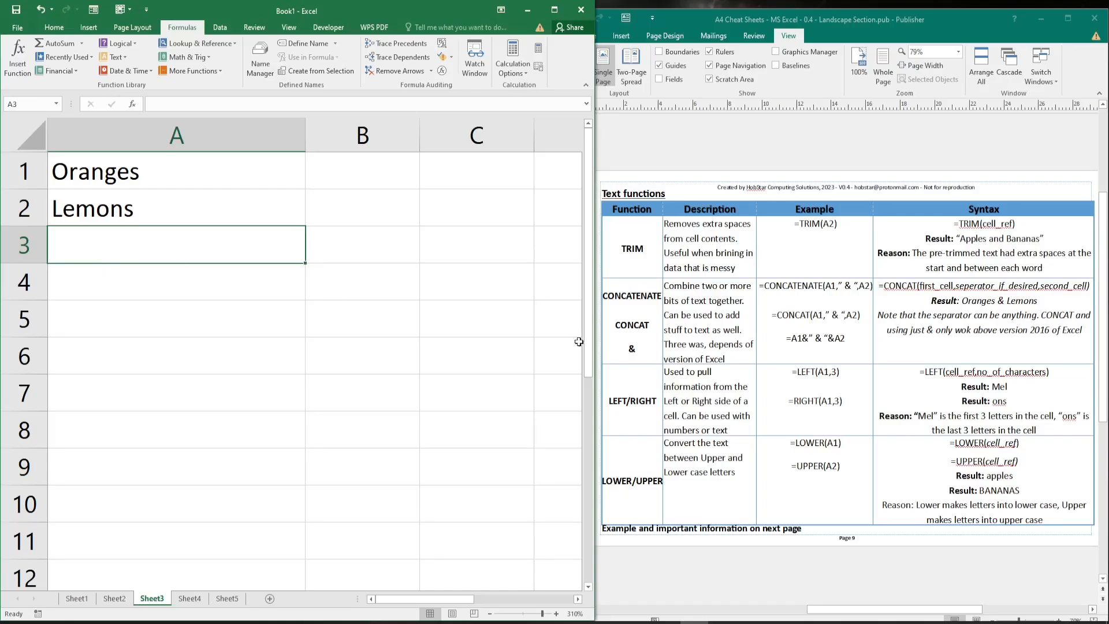
- Examine the & operator and its example formula in the Publisher text functions table, and return to A3 in Excel
{"action": "left_click_drag", "start_coordinate": [652, 323], "coordinate": [631, 350]}
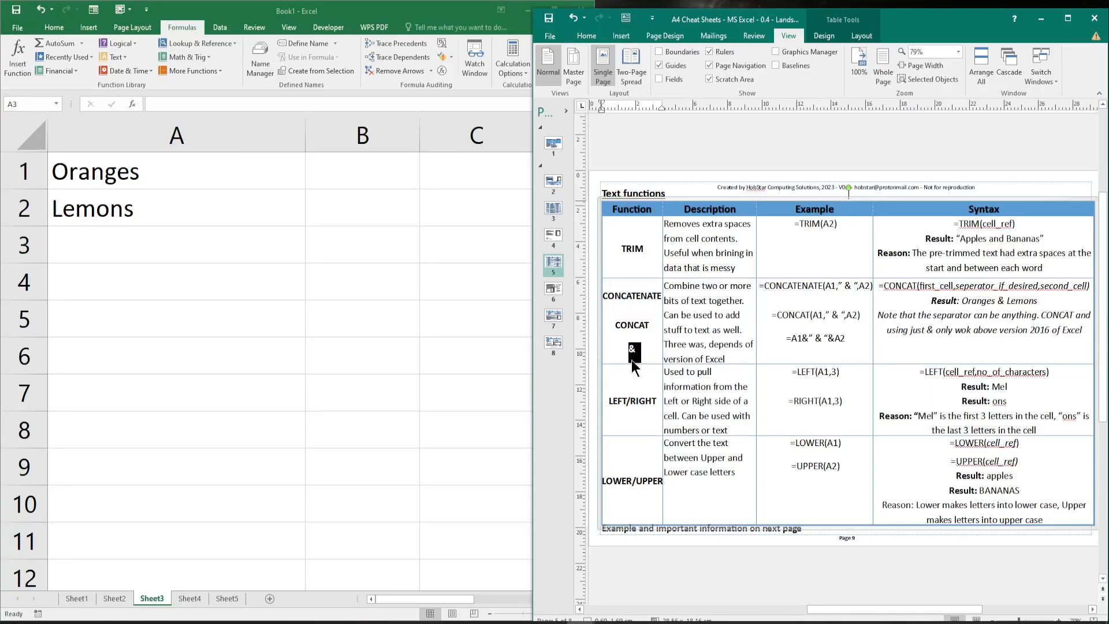
{"action": "left_click", "coordinate": [820, 339]}
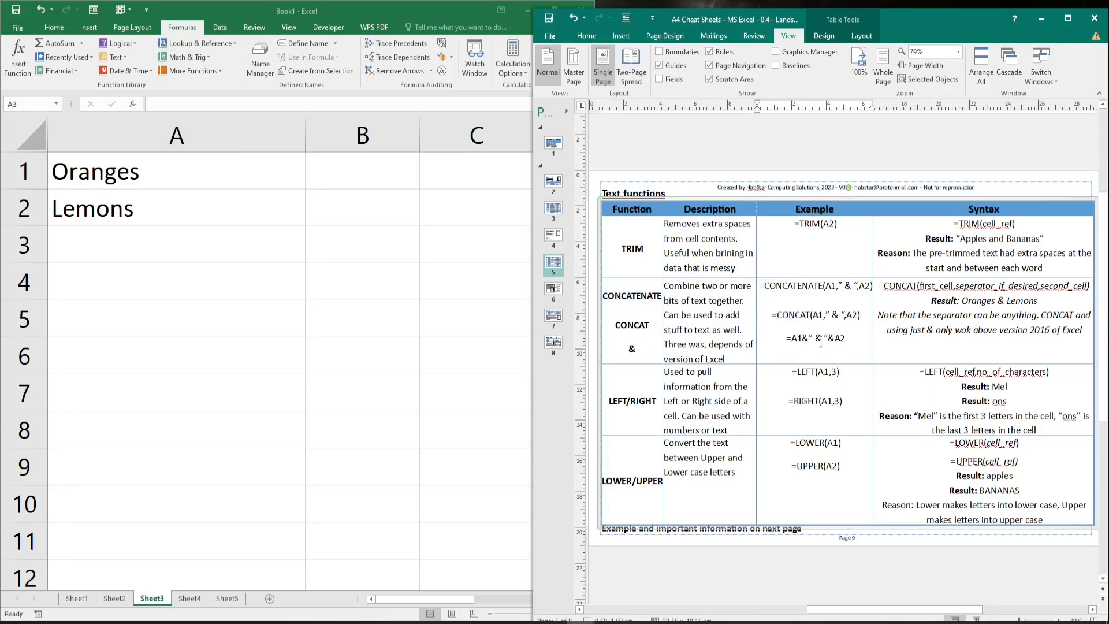
{"action": "left_click", "coordinate": [138, 257]}
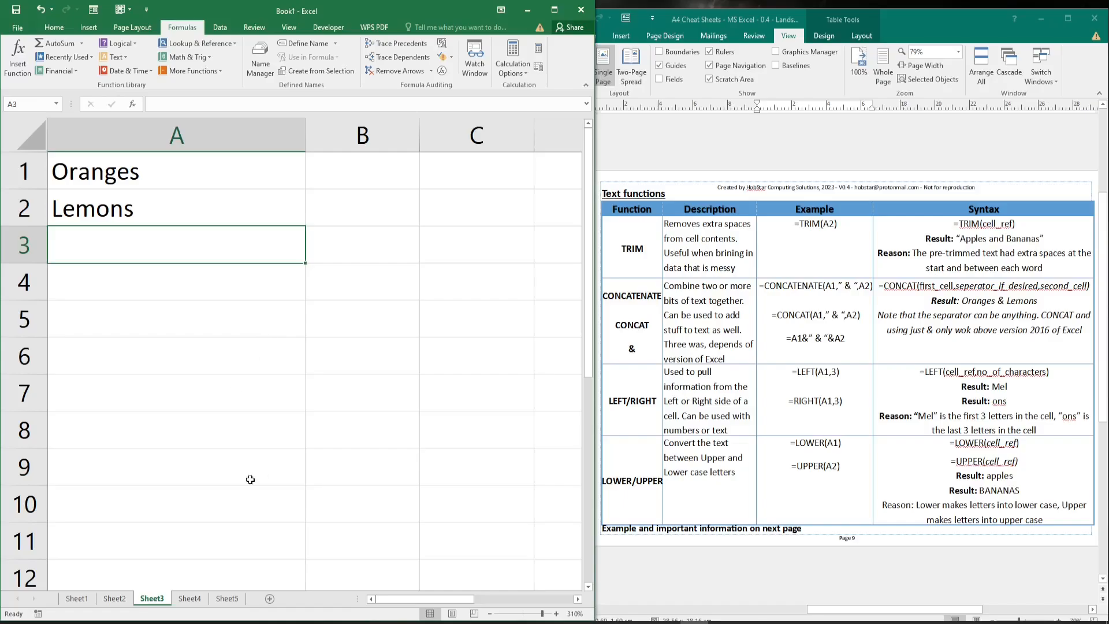
- Enter =CONCATENATE(A1," & ",A2) in A3 to join the two fruit names with an ampersand separator
{"action": "type", "text": "="}
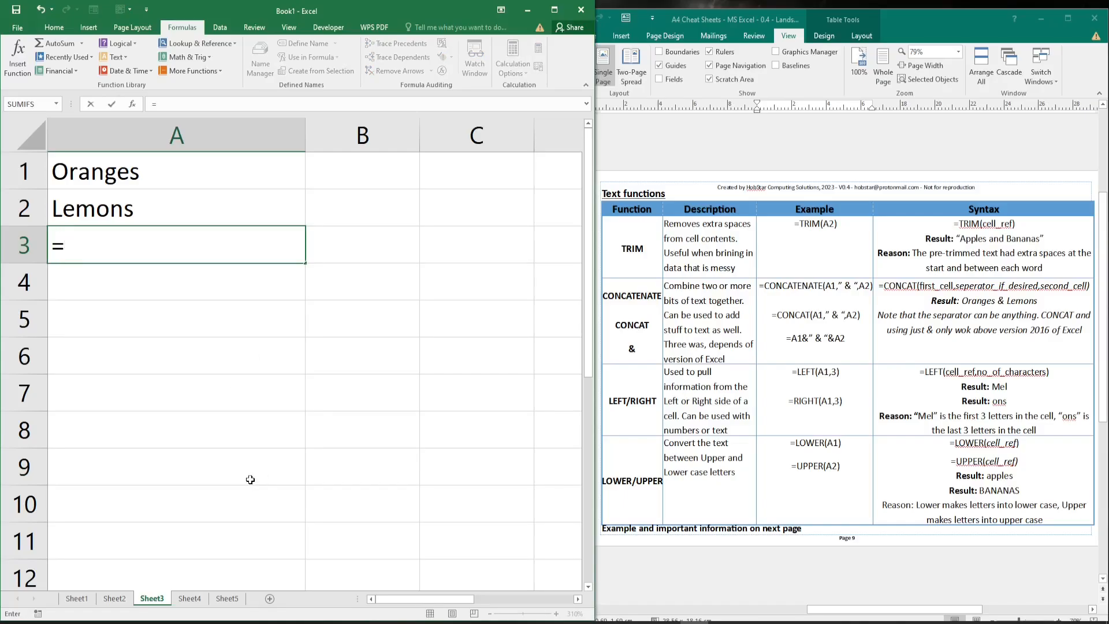
{"action": "left_click", "coordinate": [115, 238]}
{"action": "type", "text": "co"}
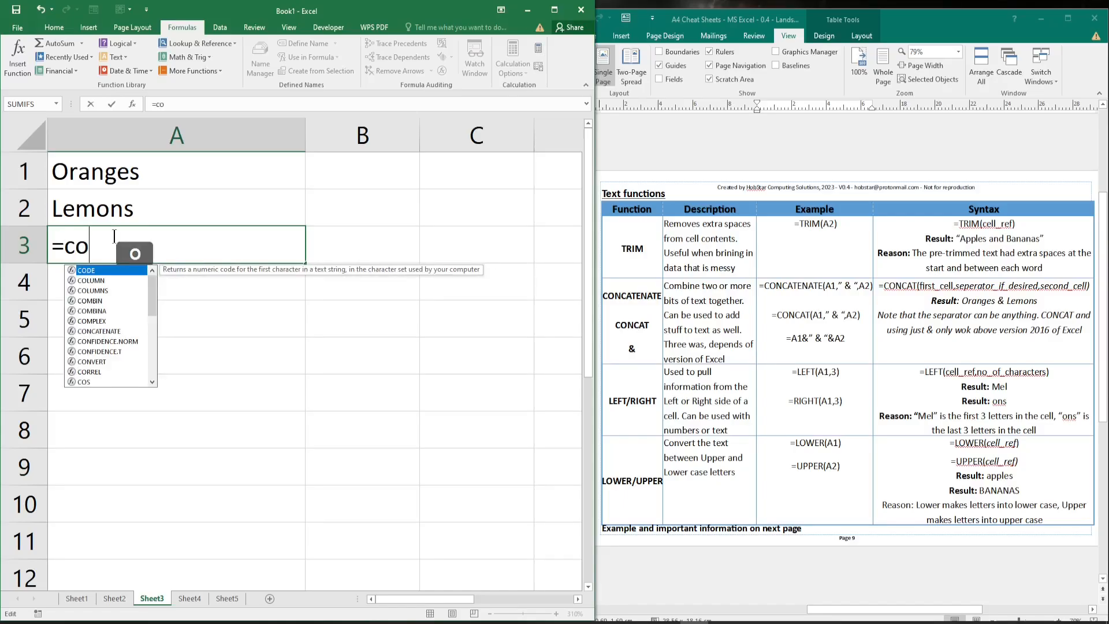
{"action": "type", "text": "n"}
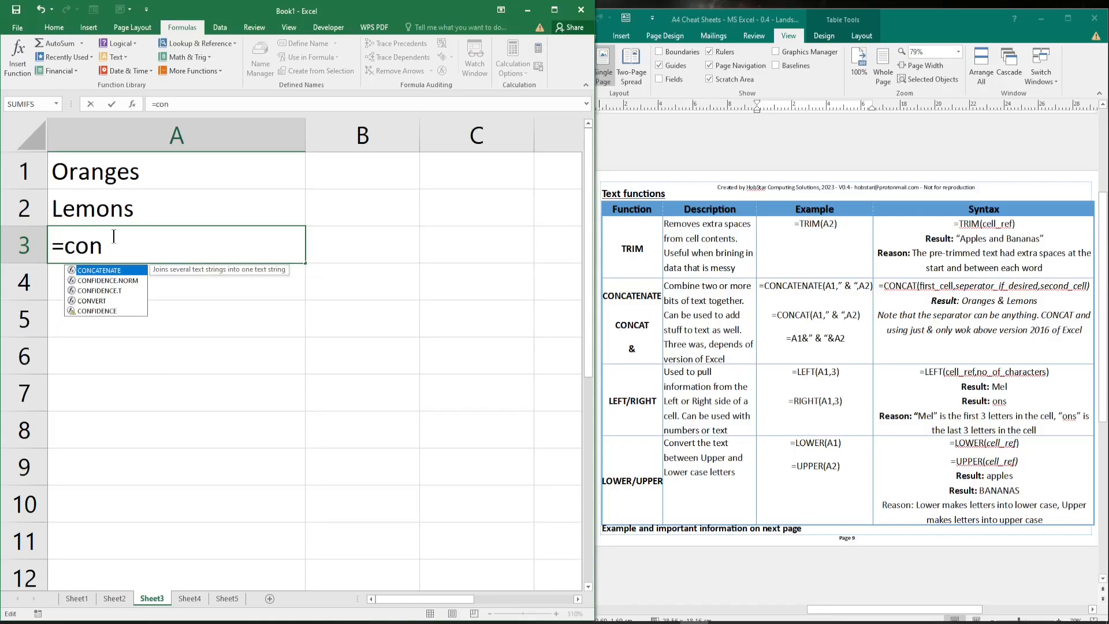
{"action": "type", "text": "c"}
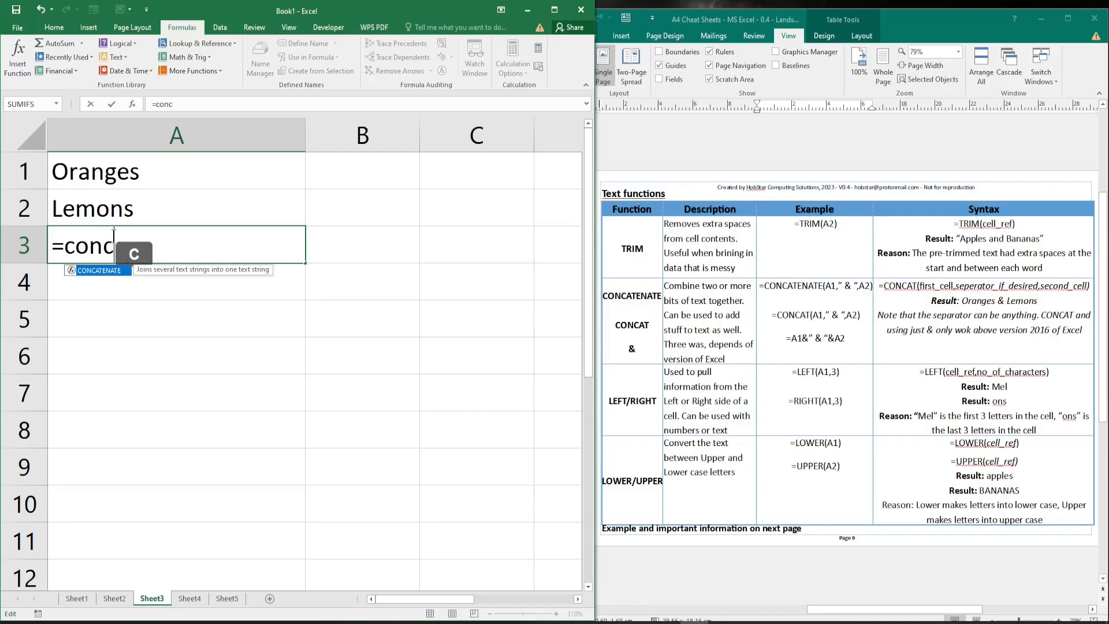
{"action": "type", "text": "atenate*"}
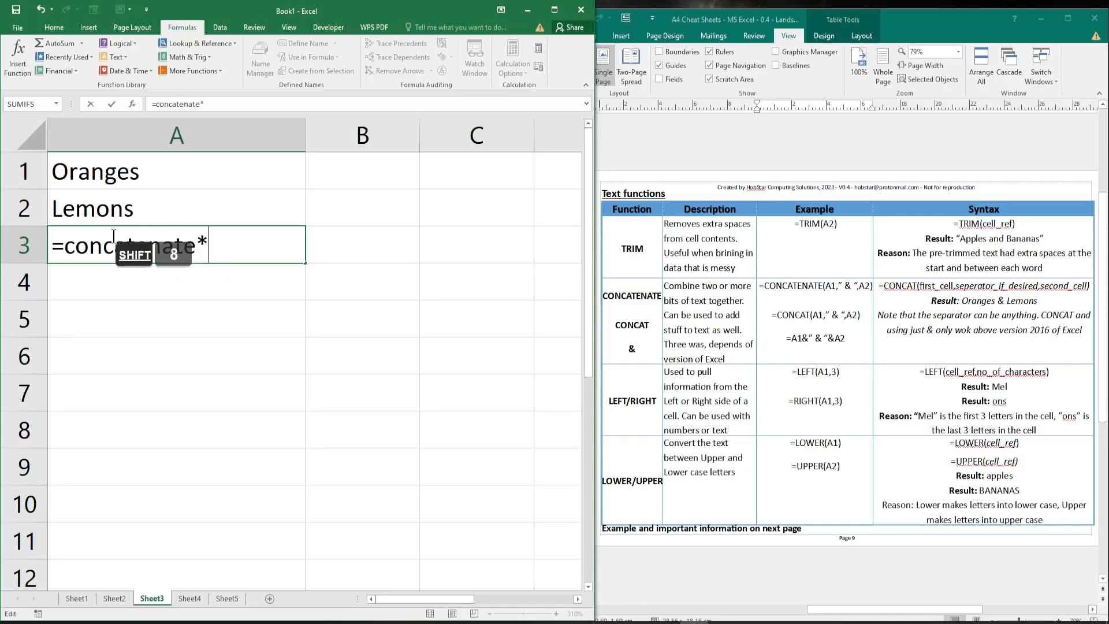
{"action": "key", "text": "BackSpace"}
{"action": "type", "text": "("}
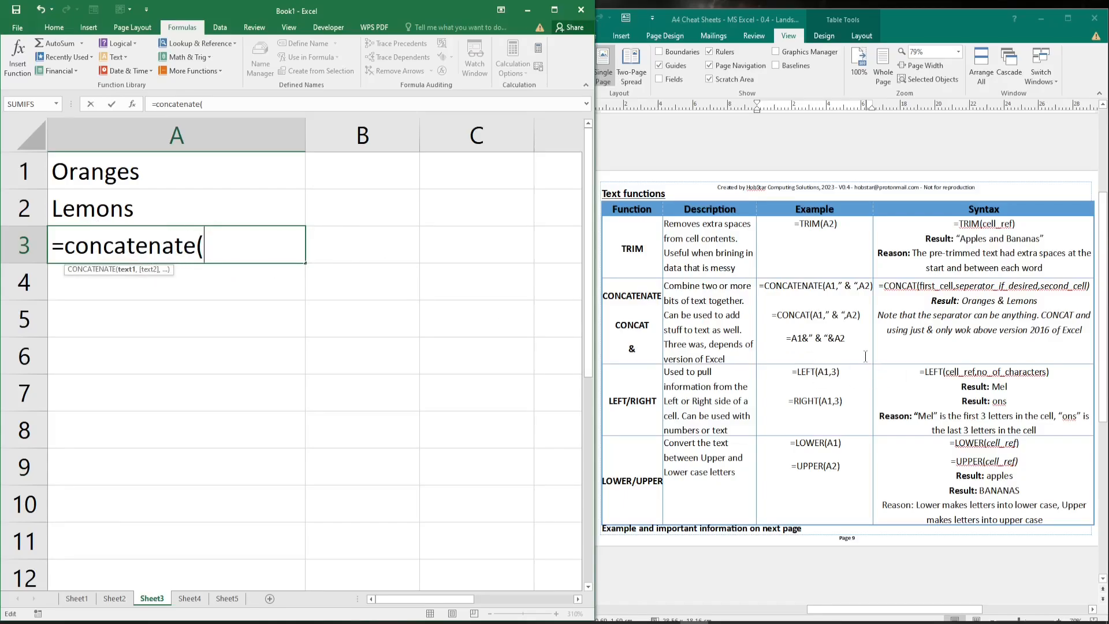
{"action": "left_click", "coordinate": [152, 166]}
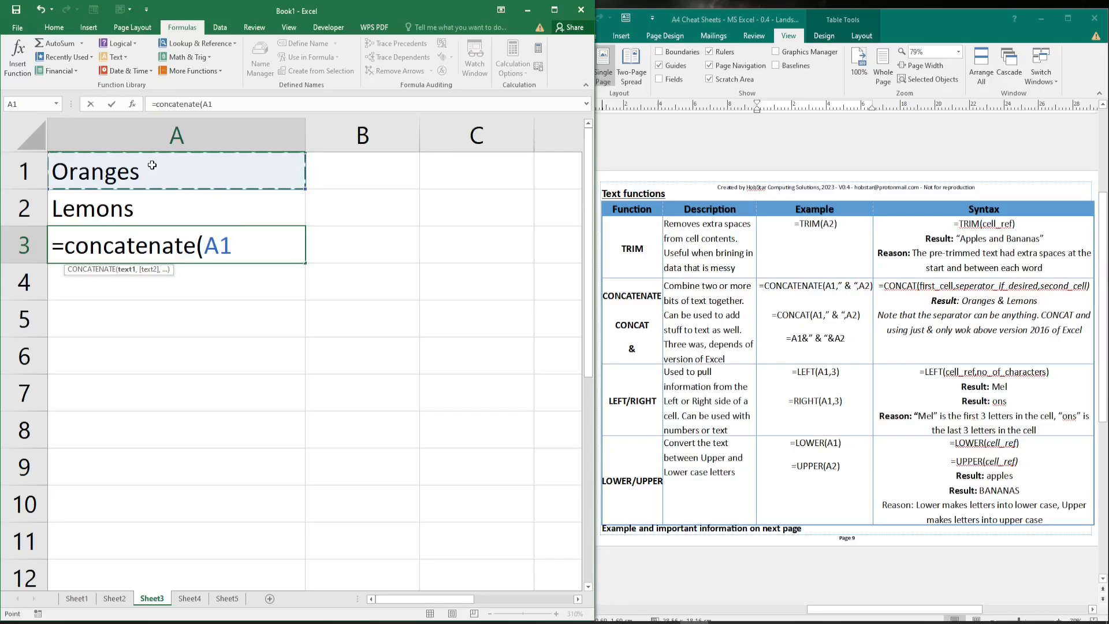
{"action": "type", "text": ","}
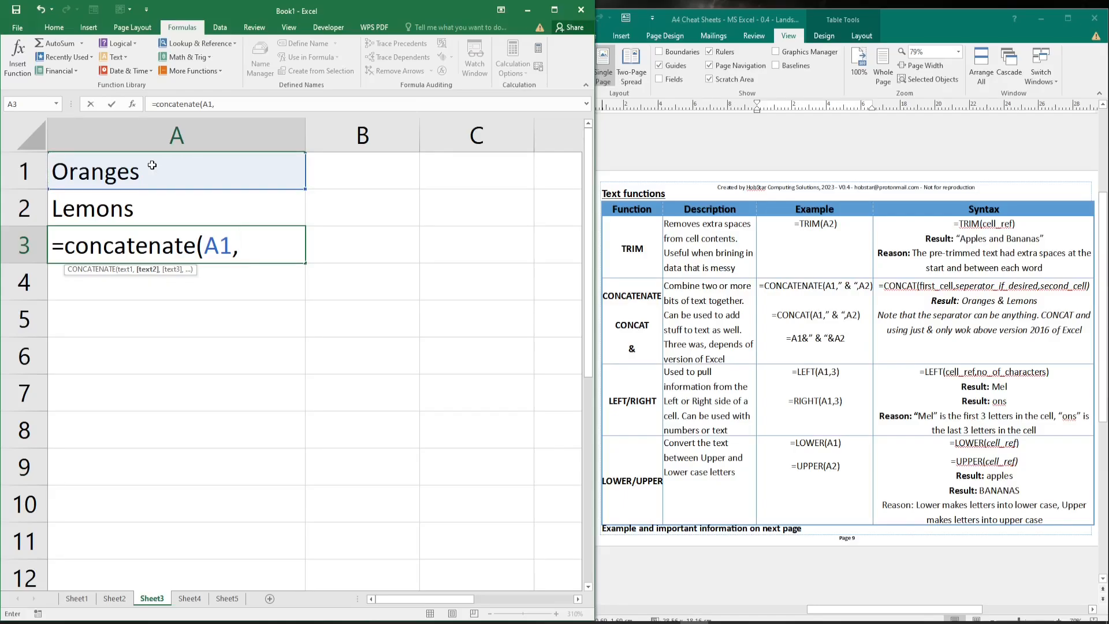
{"action": "type", "text": "\" "}
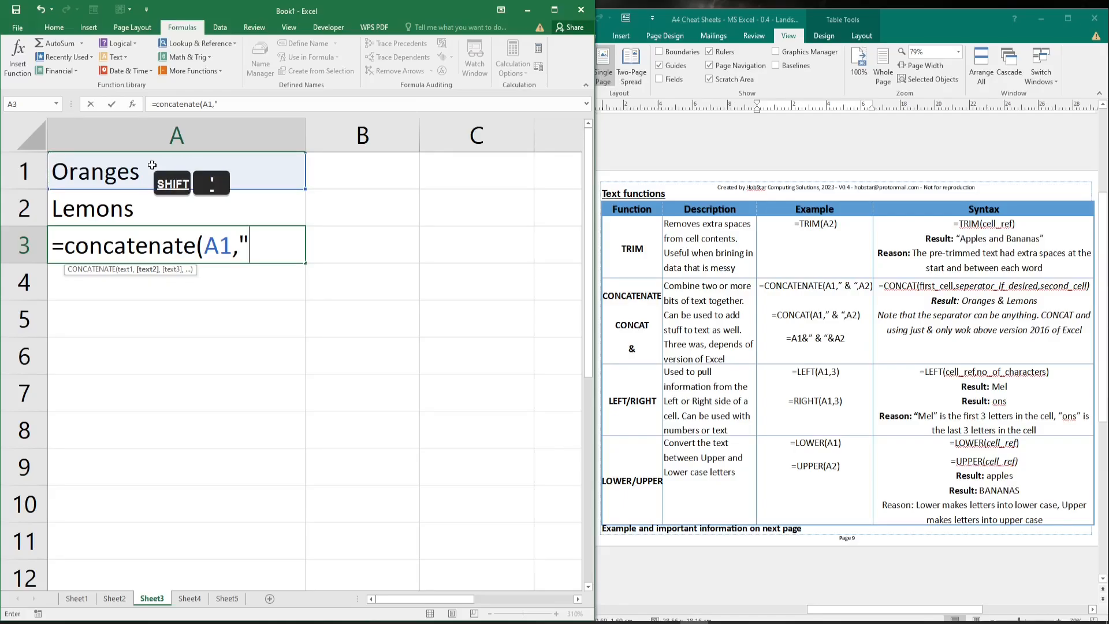
{"action": "type", "text": "&"}
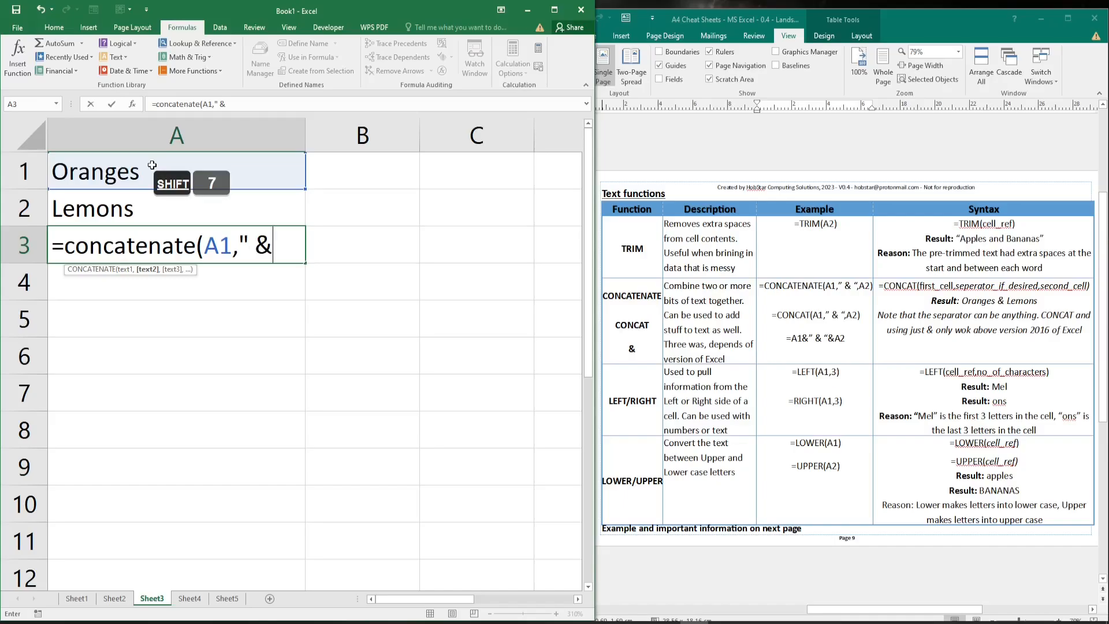
{"action": "type", "text": " \""}
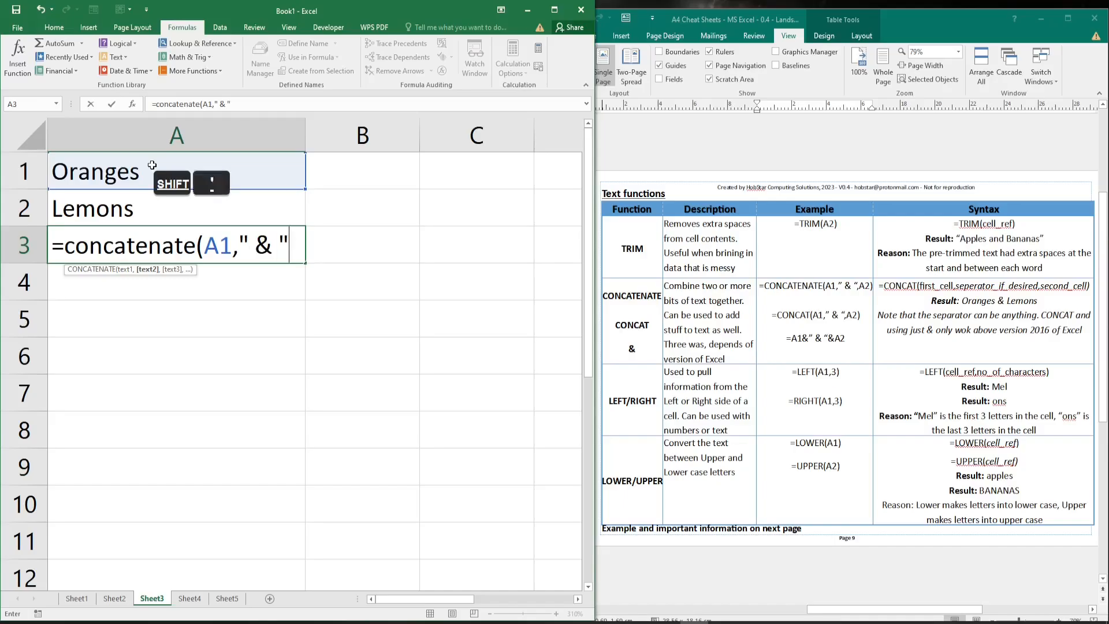
{"action": "type", "text": ","}
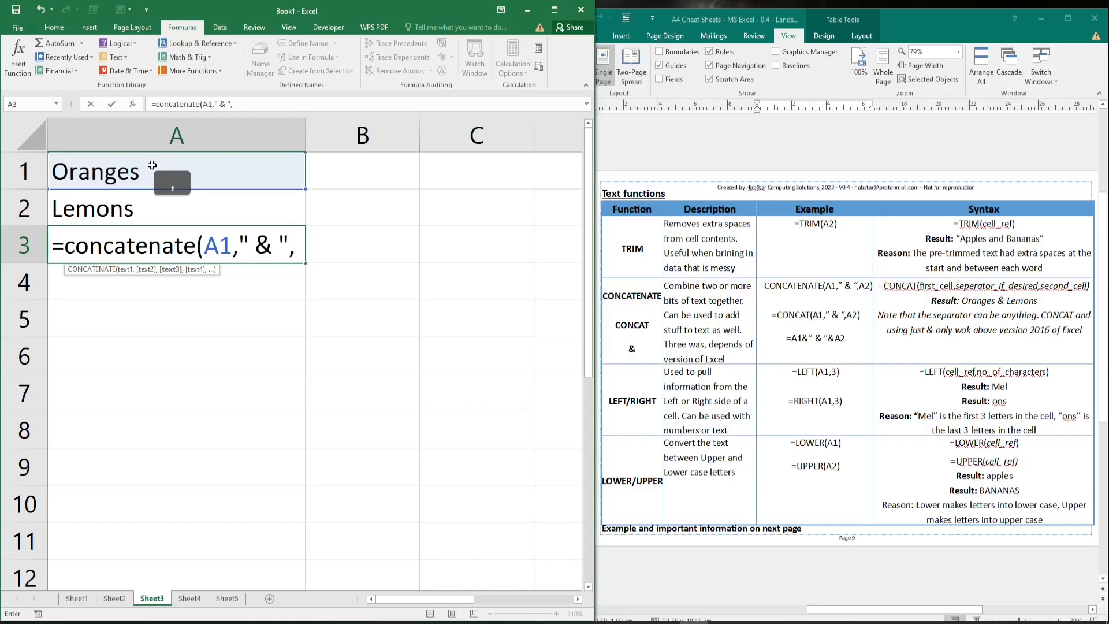
{"action": "left_click", "coordinate": [132, 212]}
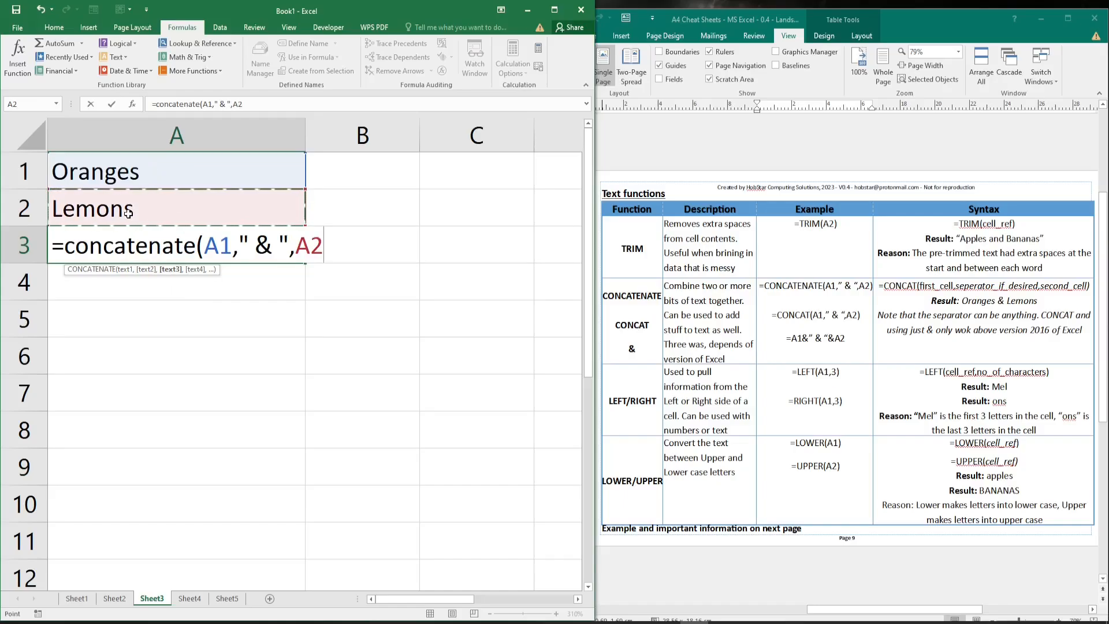
{"action": "type", "text": ")"}
{"action": "key", "text": "Return"}
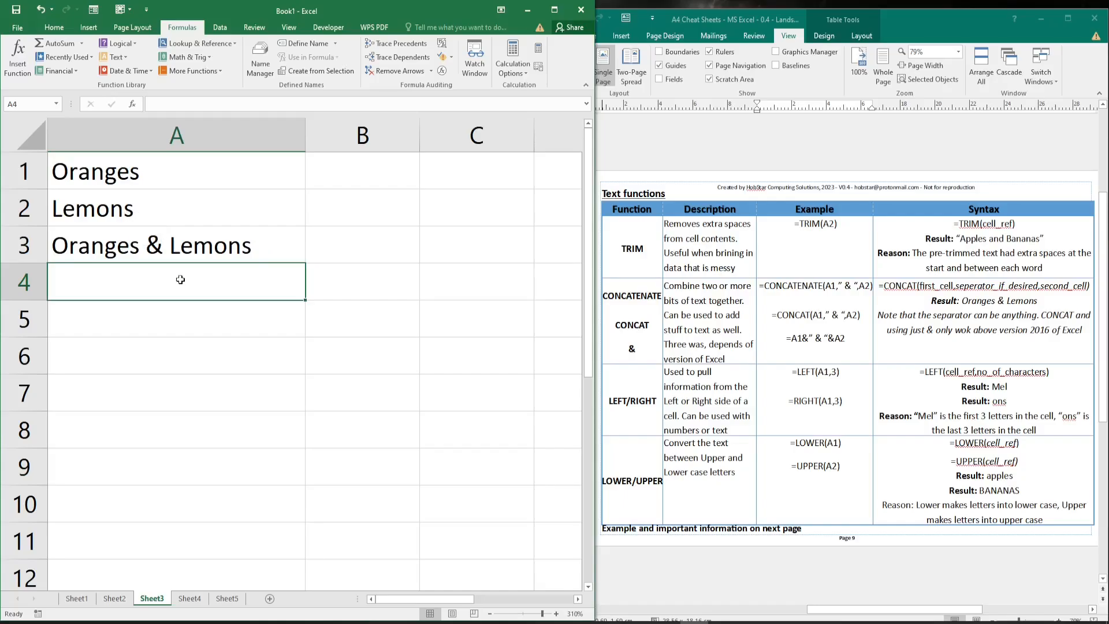
- Replace the ampersand in the separator of A3's CONCATENATE formula with a hyphen
{"action": "left_click", "coordinate": [164, 241]}
{"action": "left_click", "coordinate": [232, 104]}
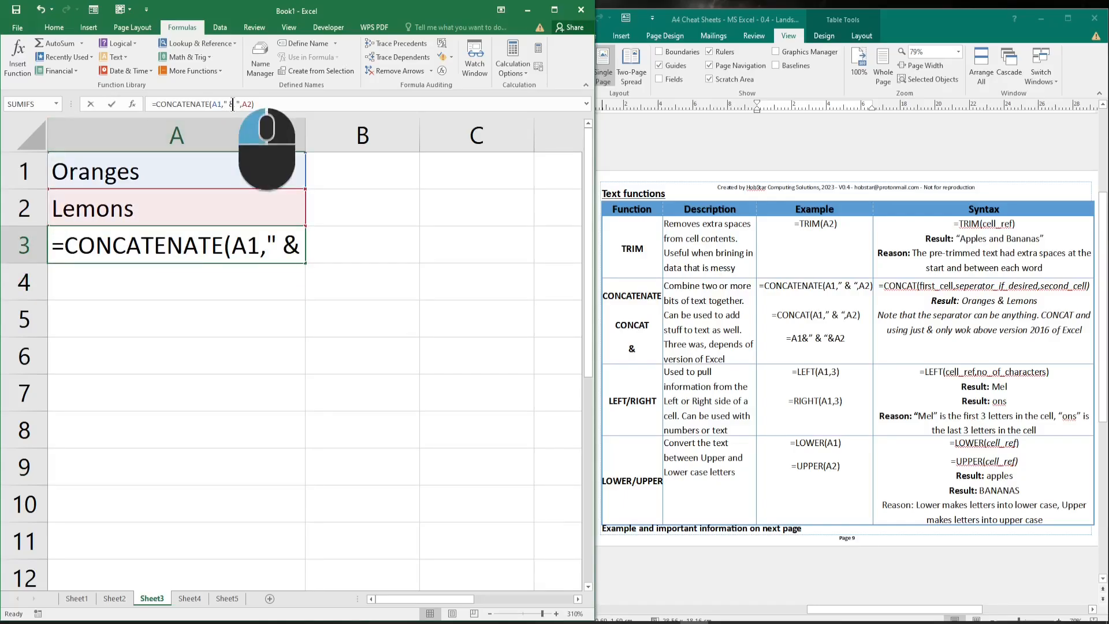
{"action": "double_click", "coordinate": [231, 104]}
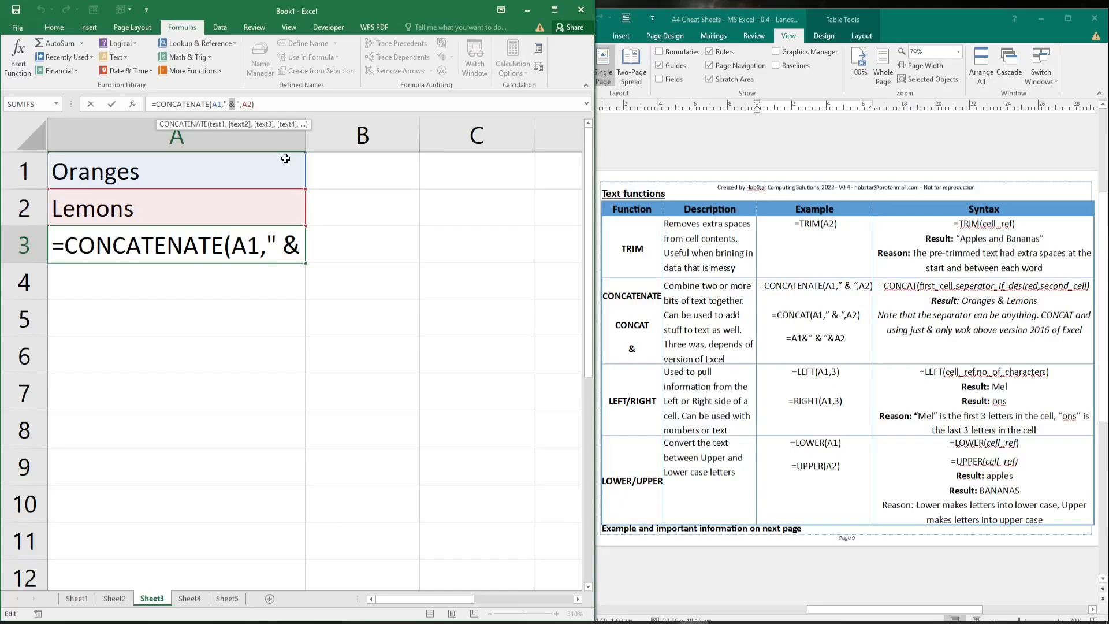
{"action": "key", "text": "KP_Subtract"}
{"action": "key", "text": "Return"}
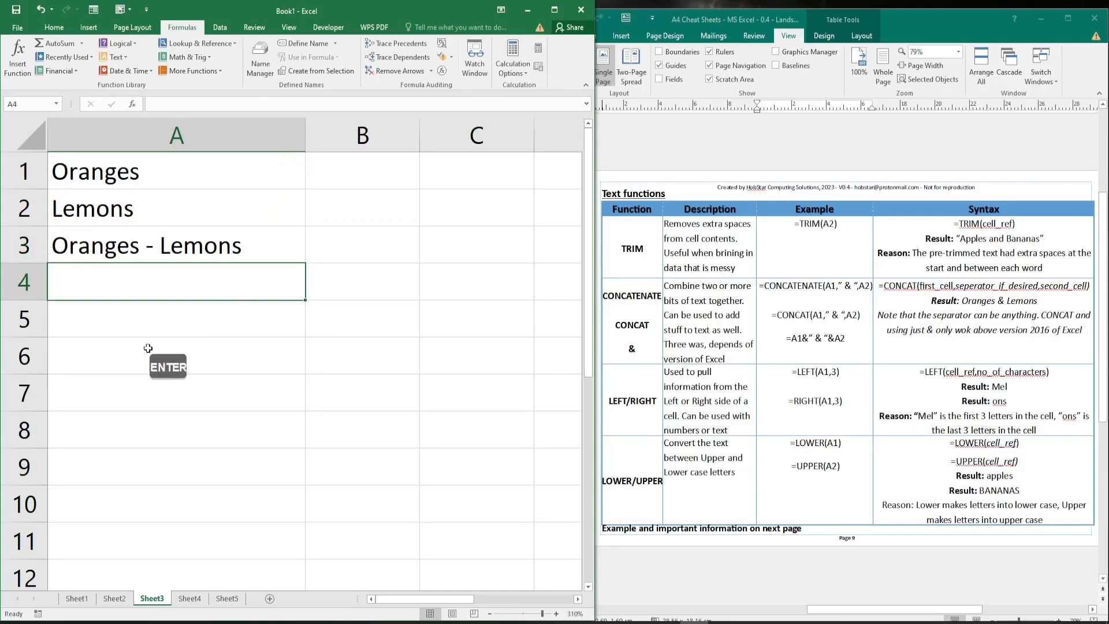
- Change the separator in A3's CONCATENATE formula to just a space and reselect the cell
{"action": "left_click", "coordinate": [217, 250]}
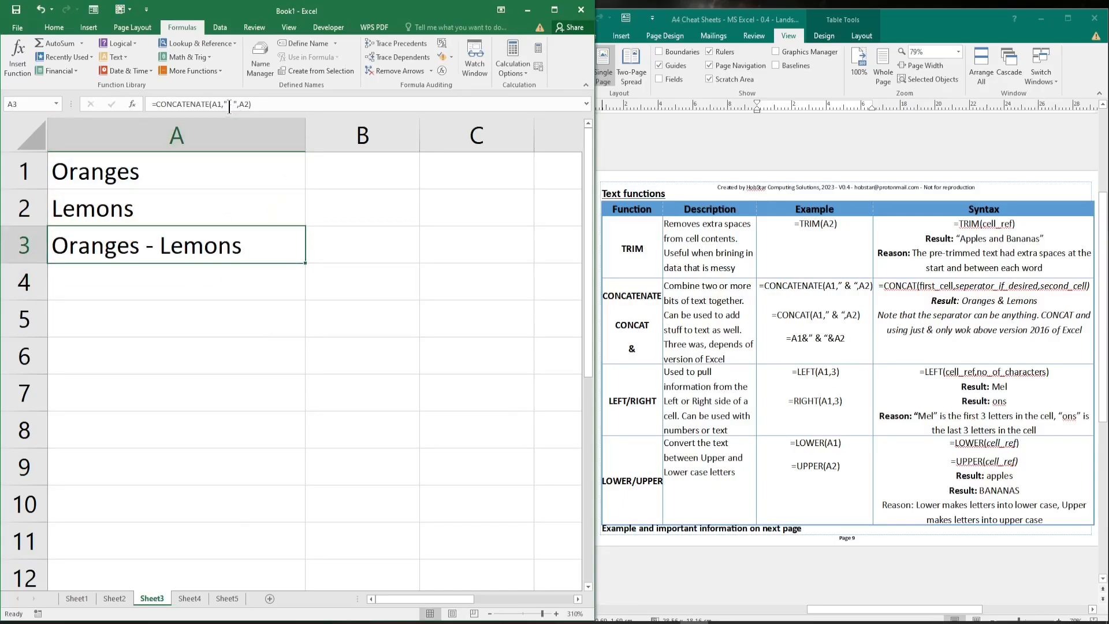
{"action": "left_click", "coordinate": [230, 104]}
{"action": "key", "text": "Delete"}
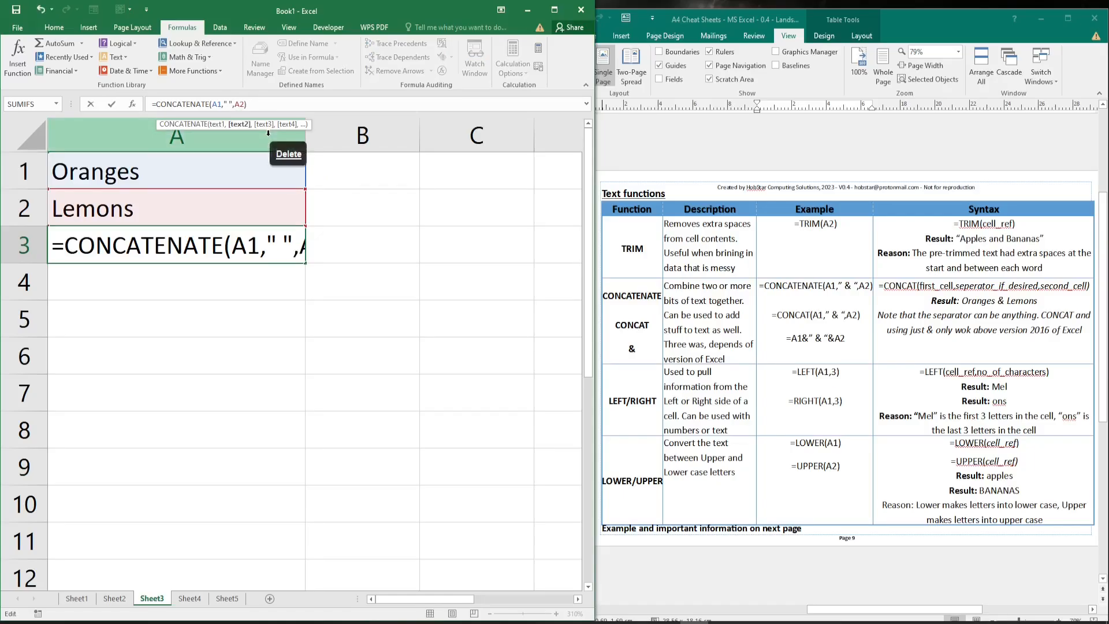
{"action": "key", "text": "Return"}
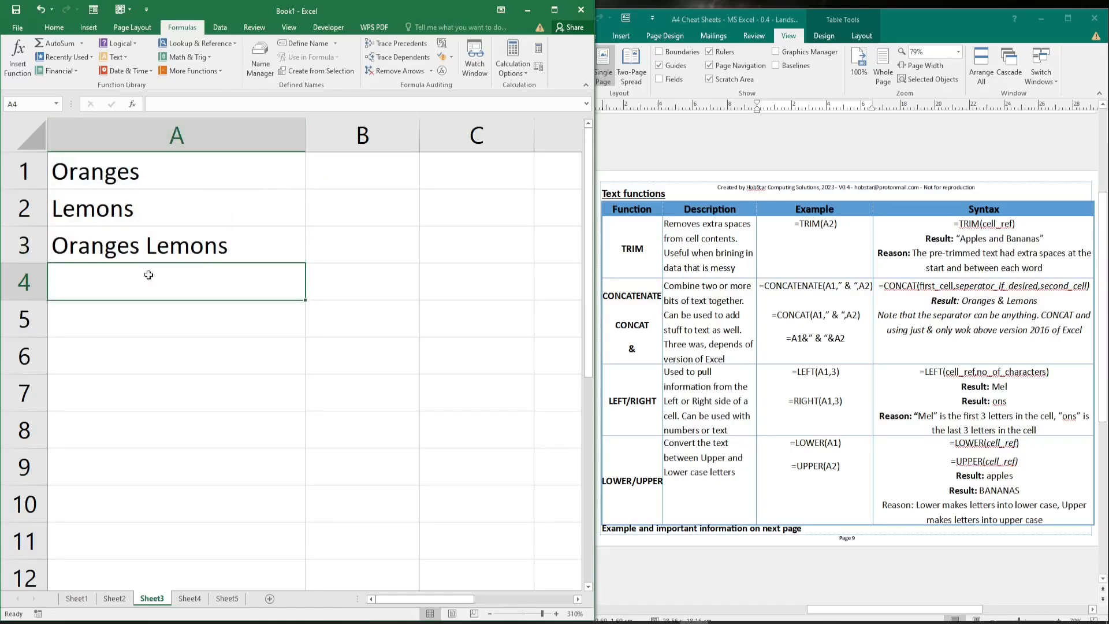
{"action": "left_click", "coordinate": [153, 231]}
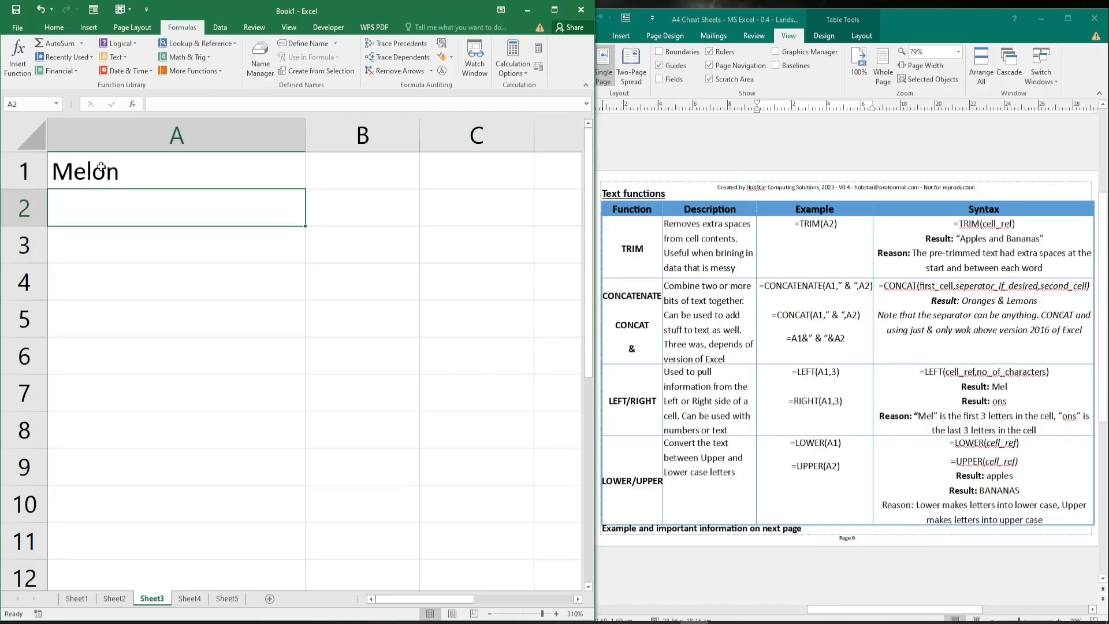
- Enter =LEFT(A1,3) in A2 to extract the first three letters of the word in A1
{"action": "type", "text": "=le"}
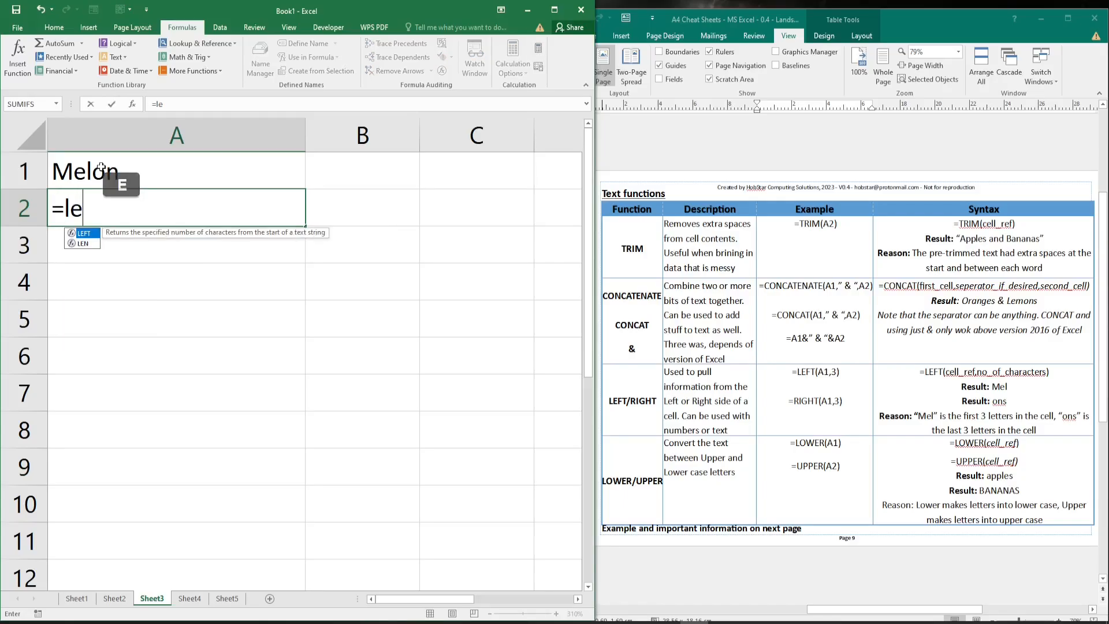
{"action": "type", "text": "ft("}
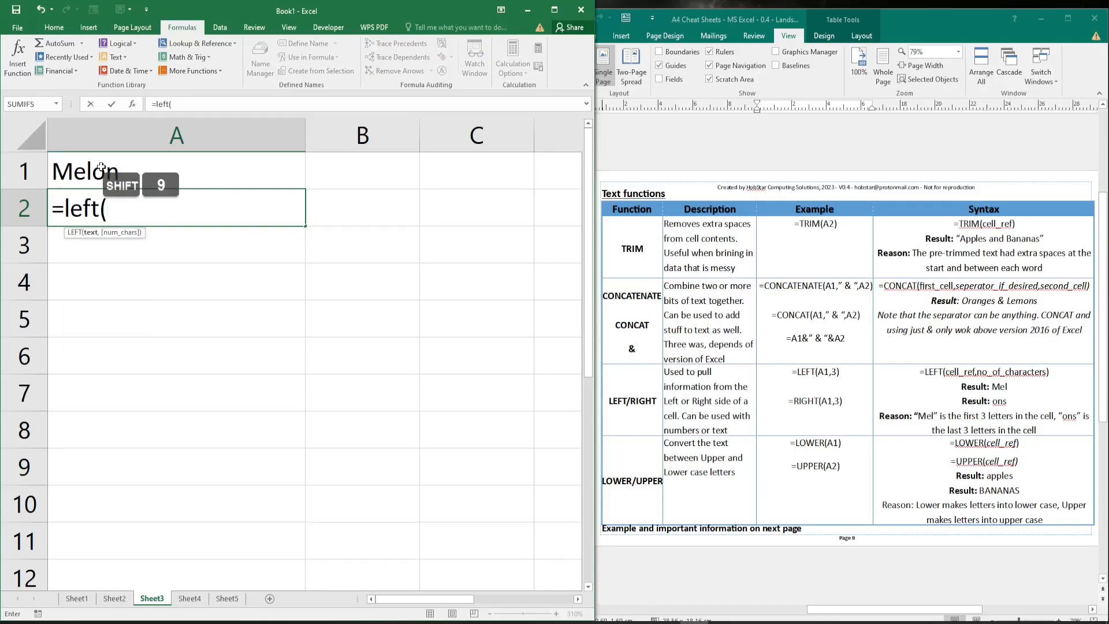
{"action": "left_click", "coordinate": [101, 168]}
{"action": "type", "text": ","}
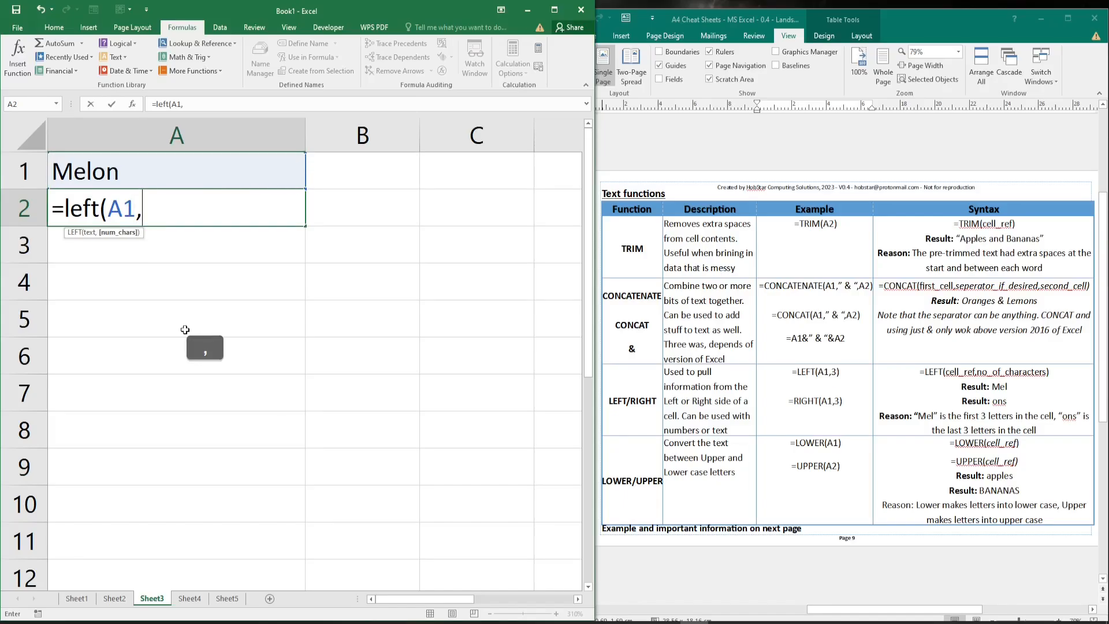
{"action": "type", "text": "3)"}
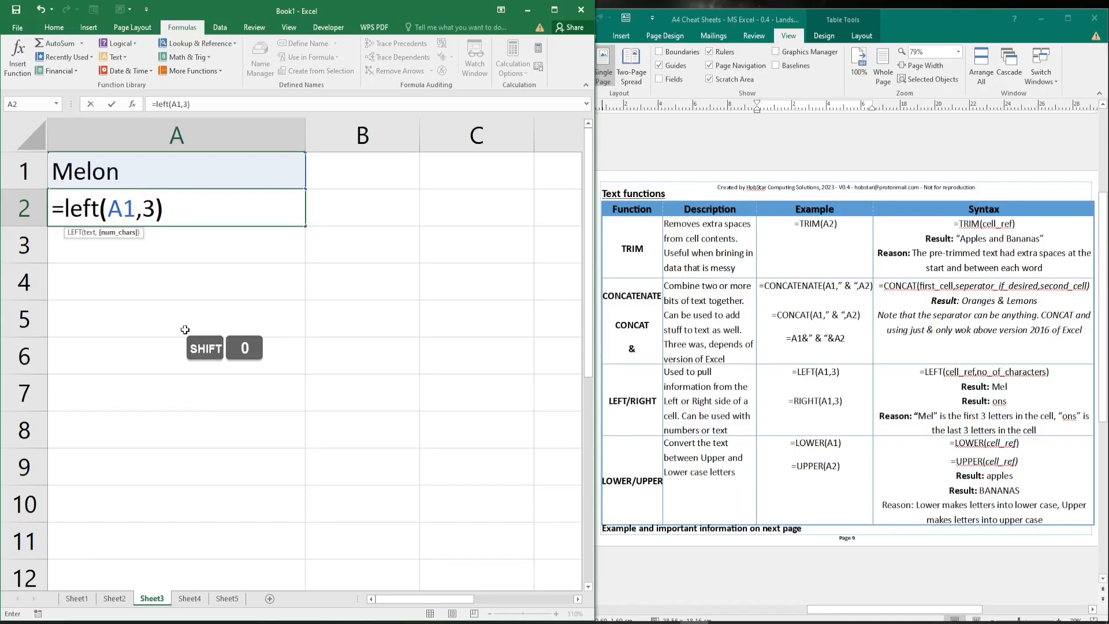
{"action": "key", "text": "Return"}
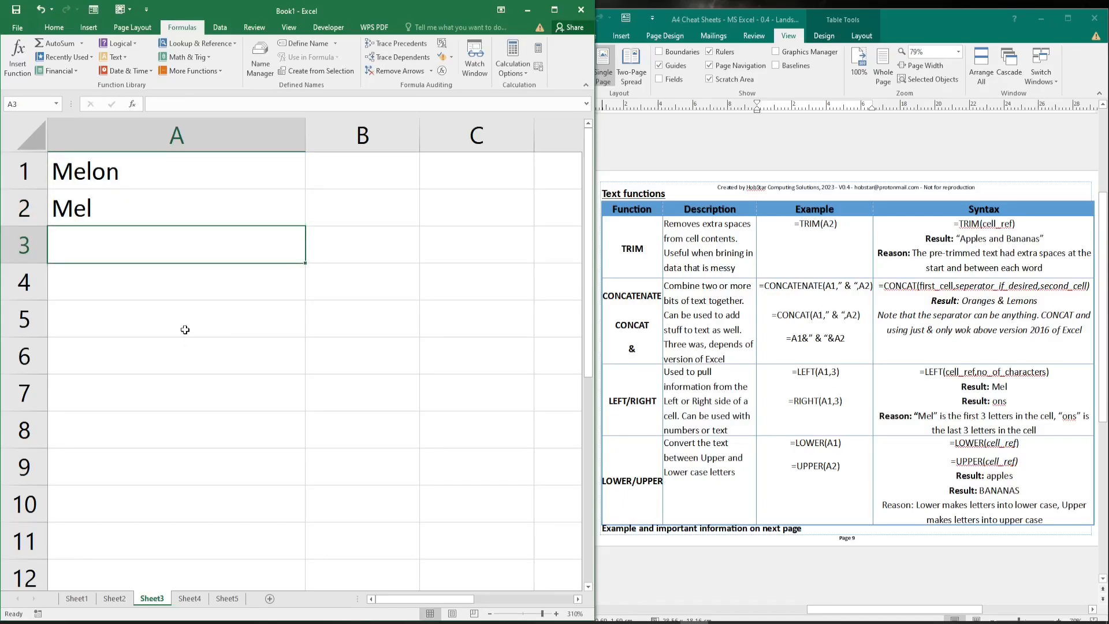
- Enter =RIGHT(A1,3) in A3 to extract the last three letters of the word in A1
{"action": "type", "text": "=Righ"}
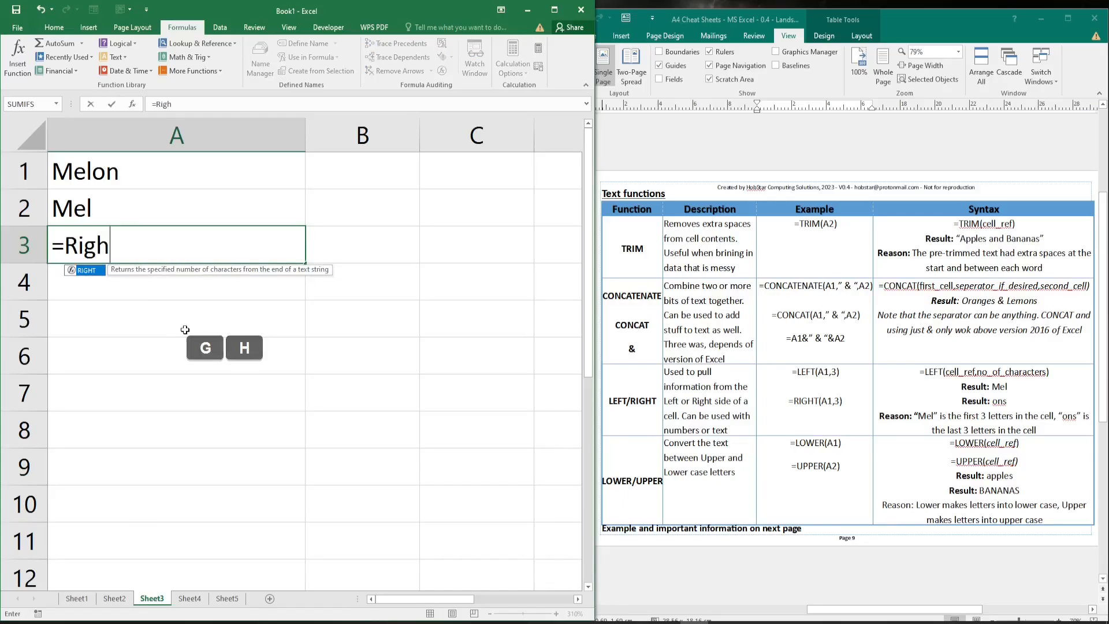
{"action": "type", "text": "t("}
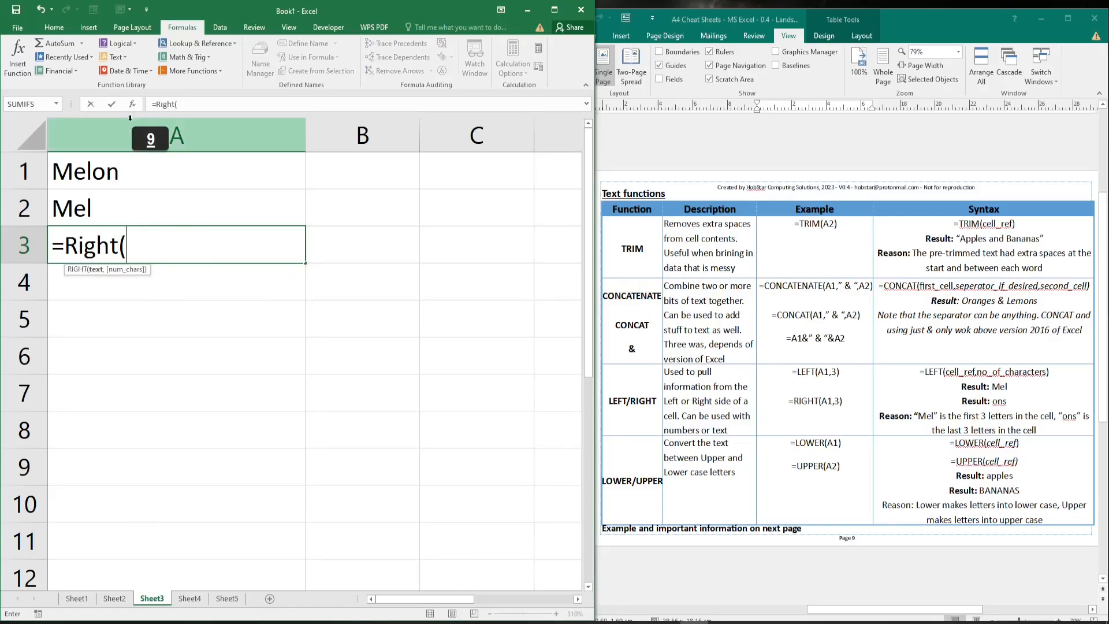
{"action": "left_click", "coordinate": [158, 174]}
{"action": "type", "text": ",3"}
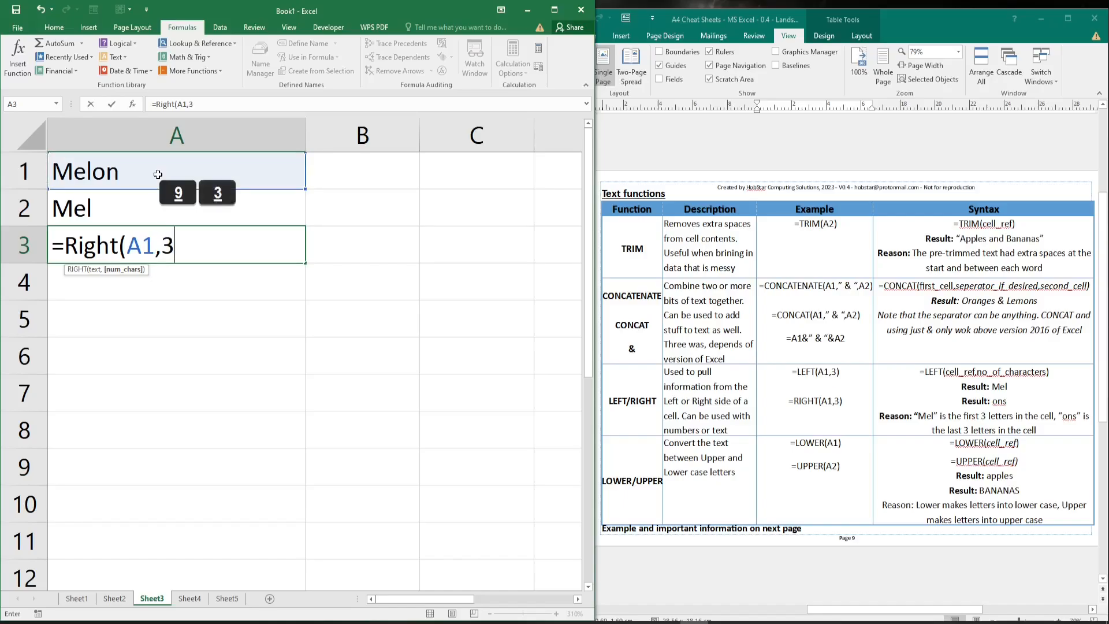
{"action": "key", "text": "Return"}
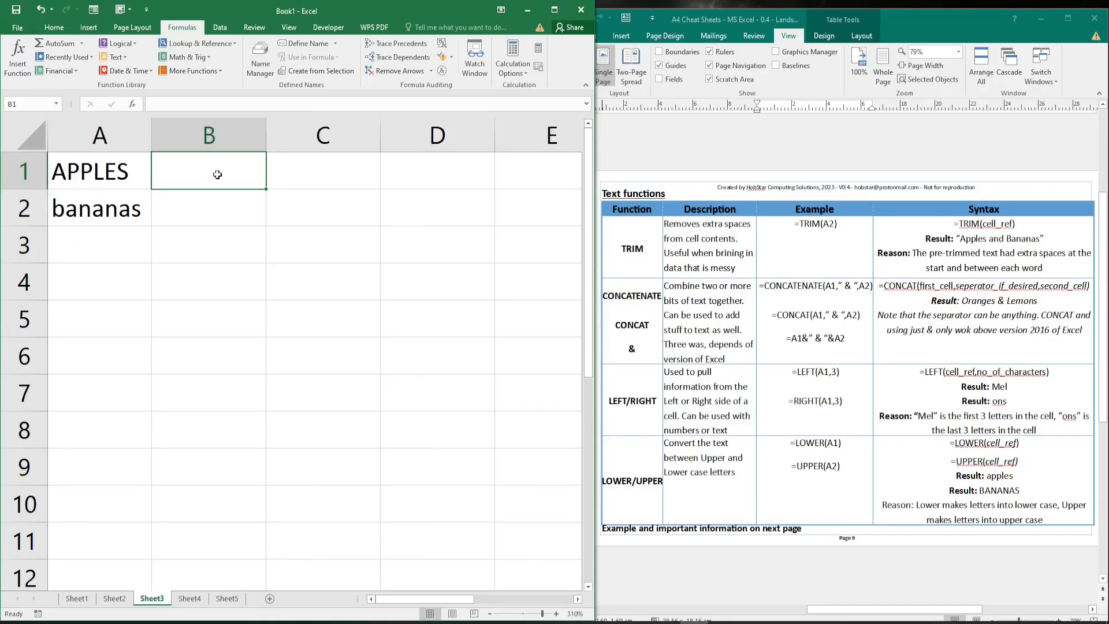
- Enter =LOWER(A1) in B1 to convert the text in A1 to lower case
{"action": "type", "text": "="}
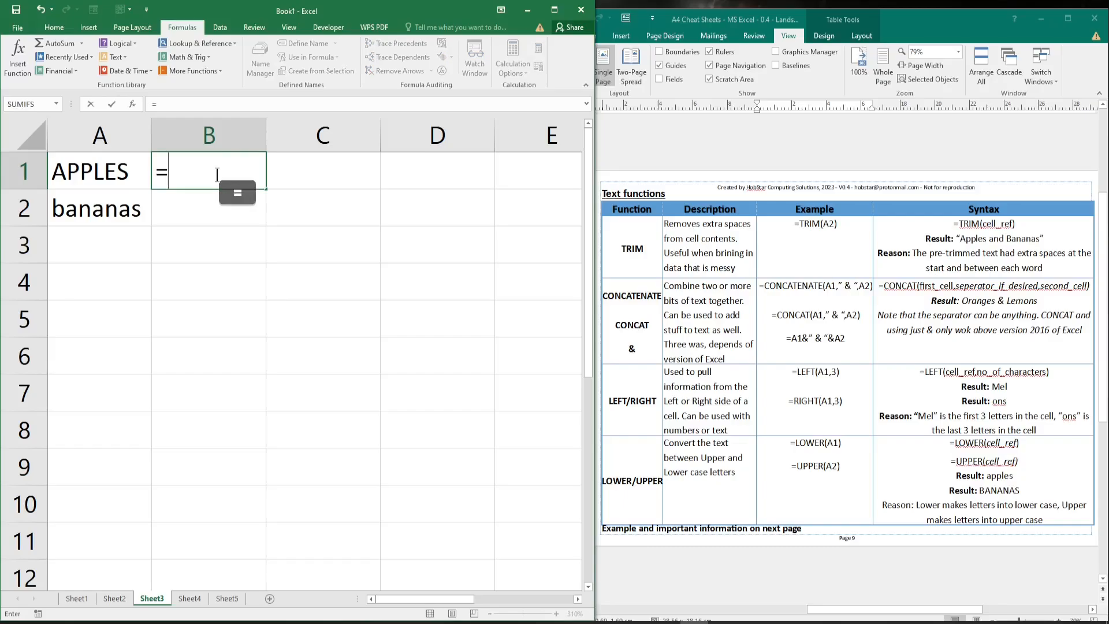
{"action": "type", "text": "lower("}
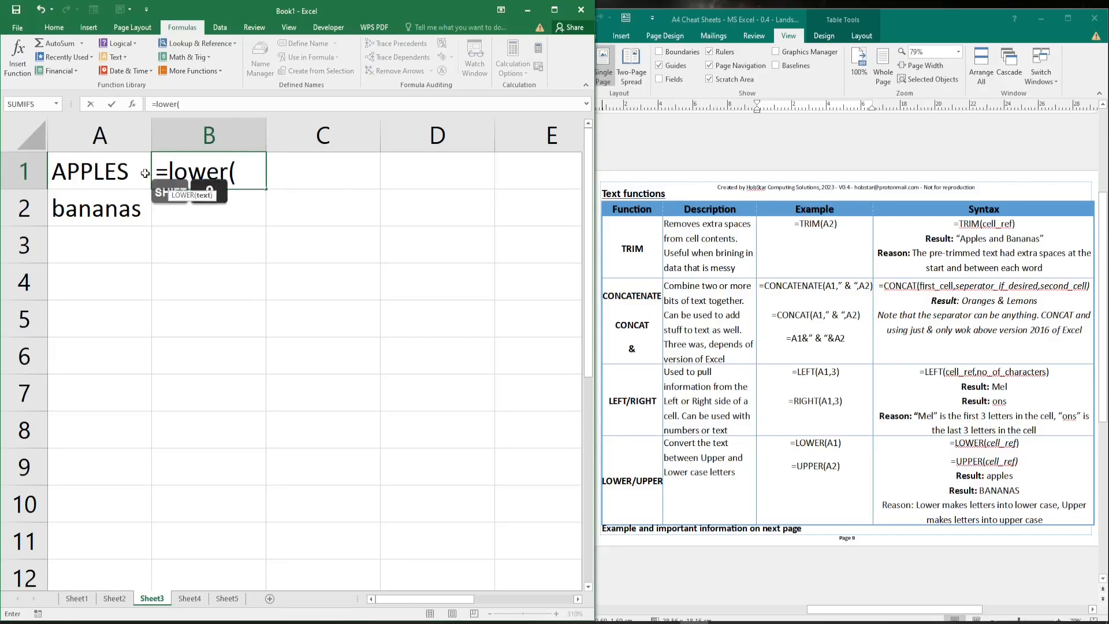
{"action": "left_click", "coordinate": [112, 158]}
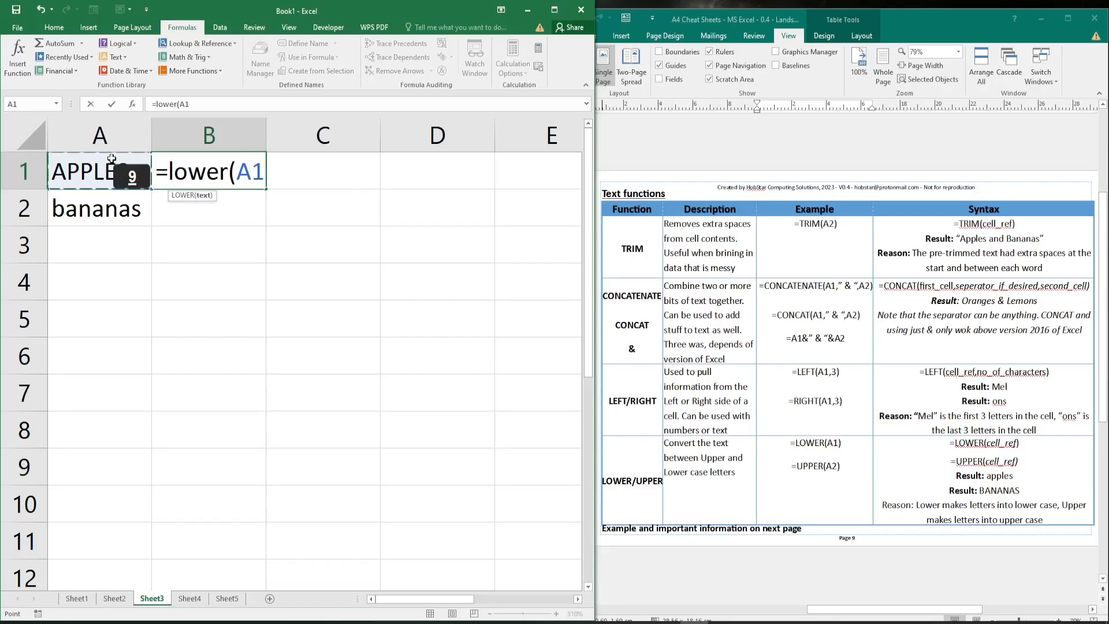
{"action": "type", "text": ")"}
{"action": "key", "text": "Return"}
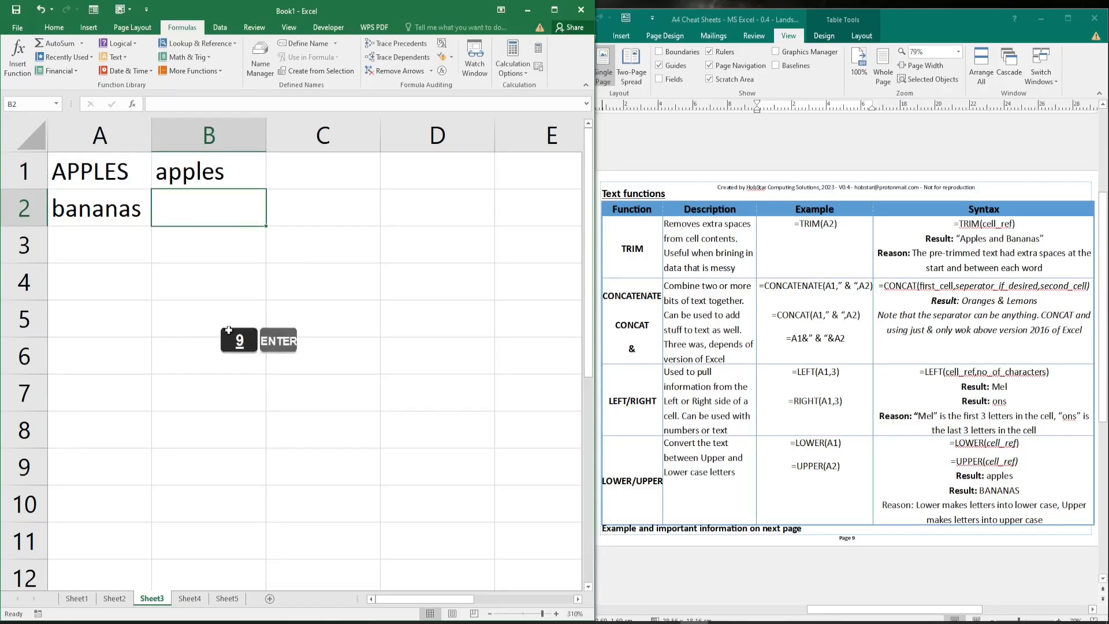
- Enter =UPPER(A2) in B2 to convert the text in A2 to upper case
{"action": "type", "text": "="}
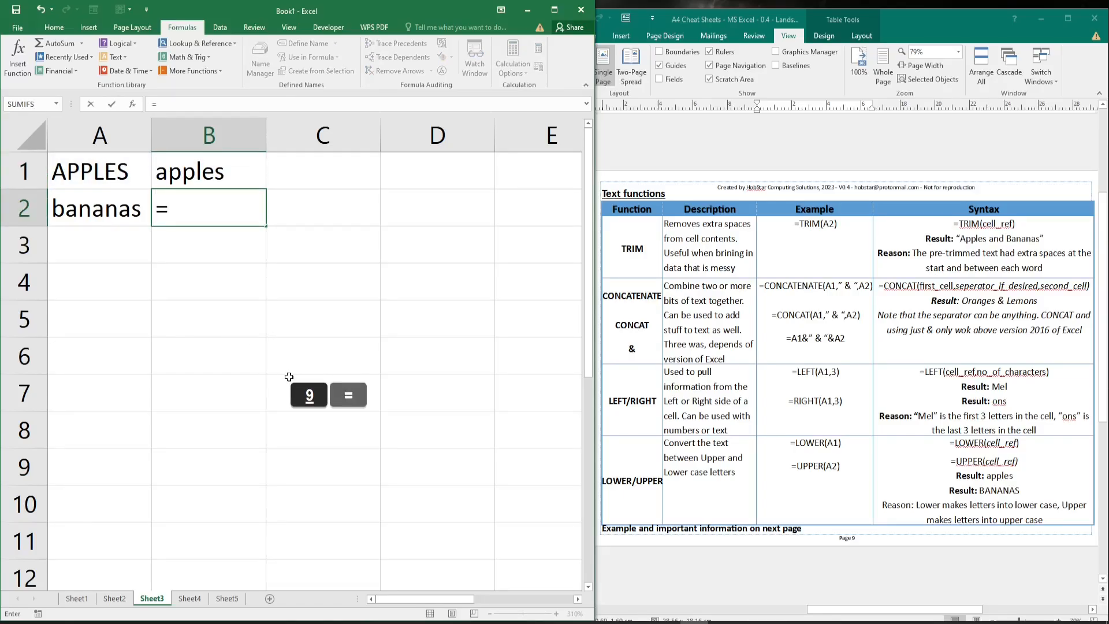
{"action": "type", "text": "upper"}
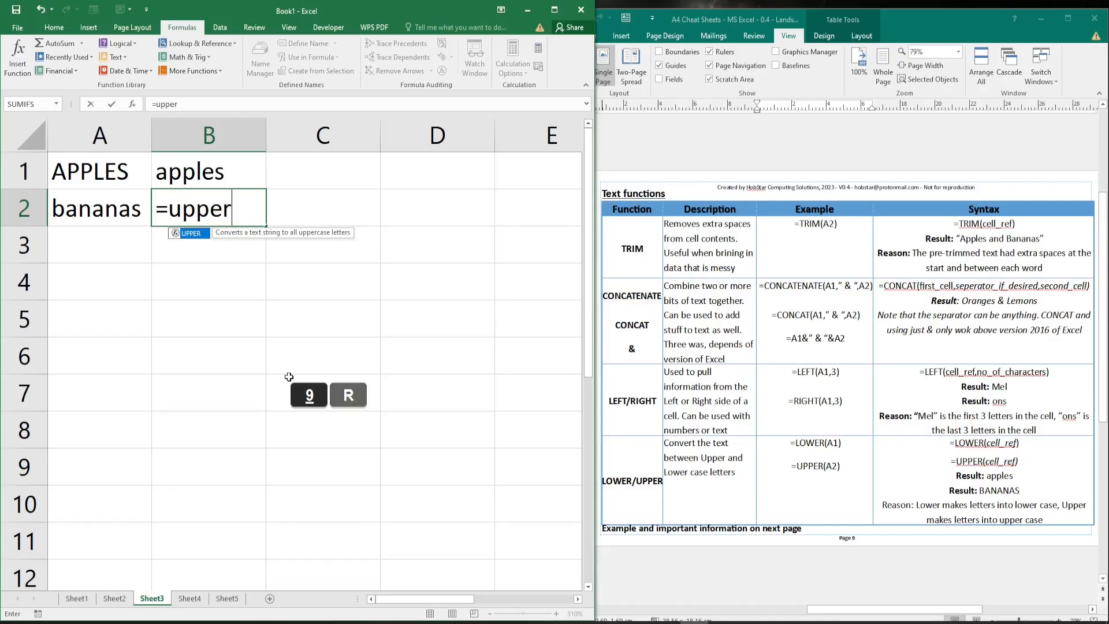
{"action": "type", "text": "(a2"}
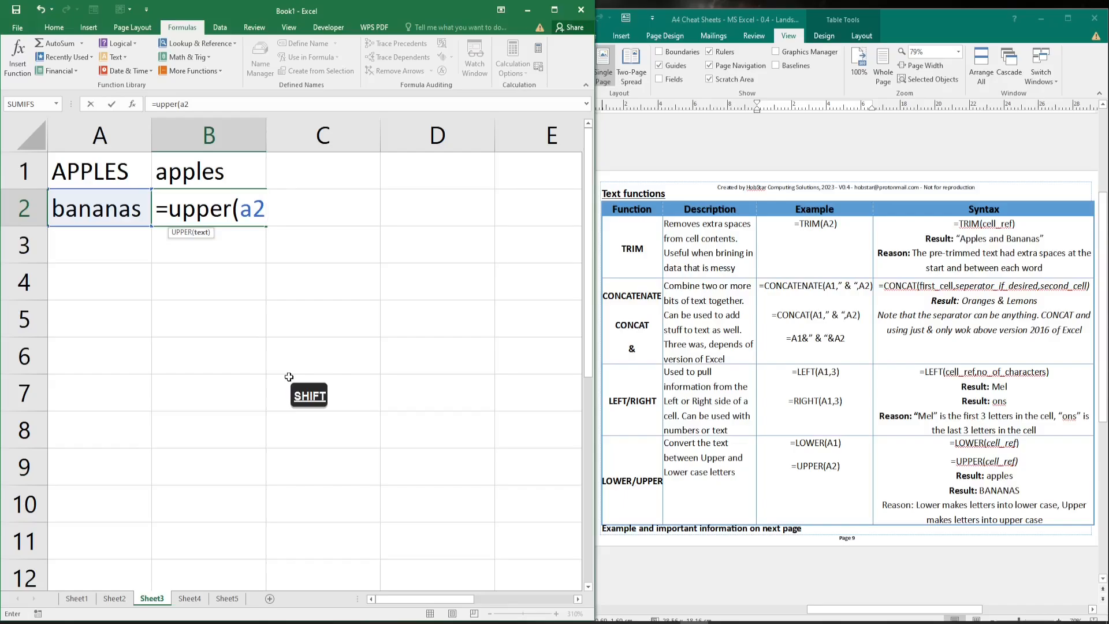
{"action": "type", "text": ")"}
{"action": "key", "text": "Return"}
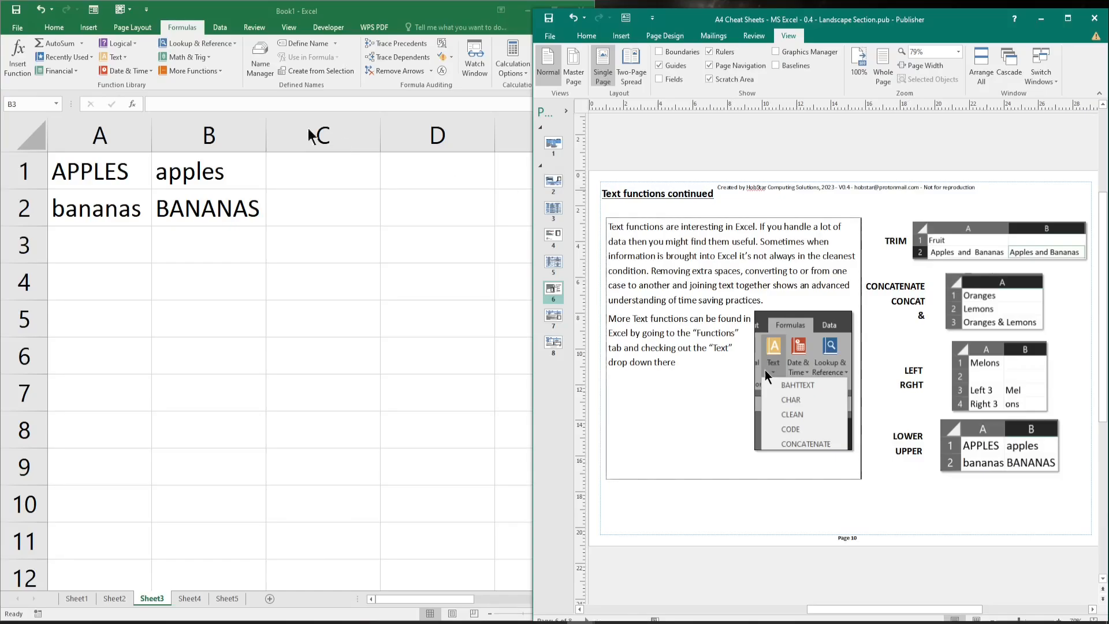
- Look through the text functions available in the function library
{"action": "left_click", "coordinate": [181, 29]}
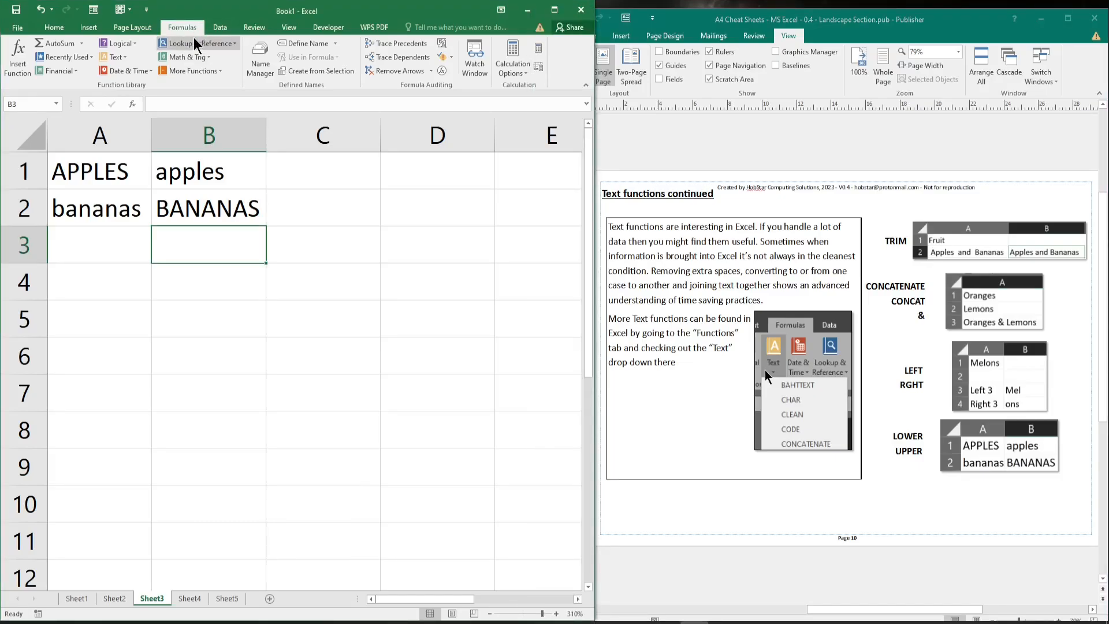
{"action": "left_click", "coordinate": [127, 60]}
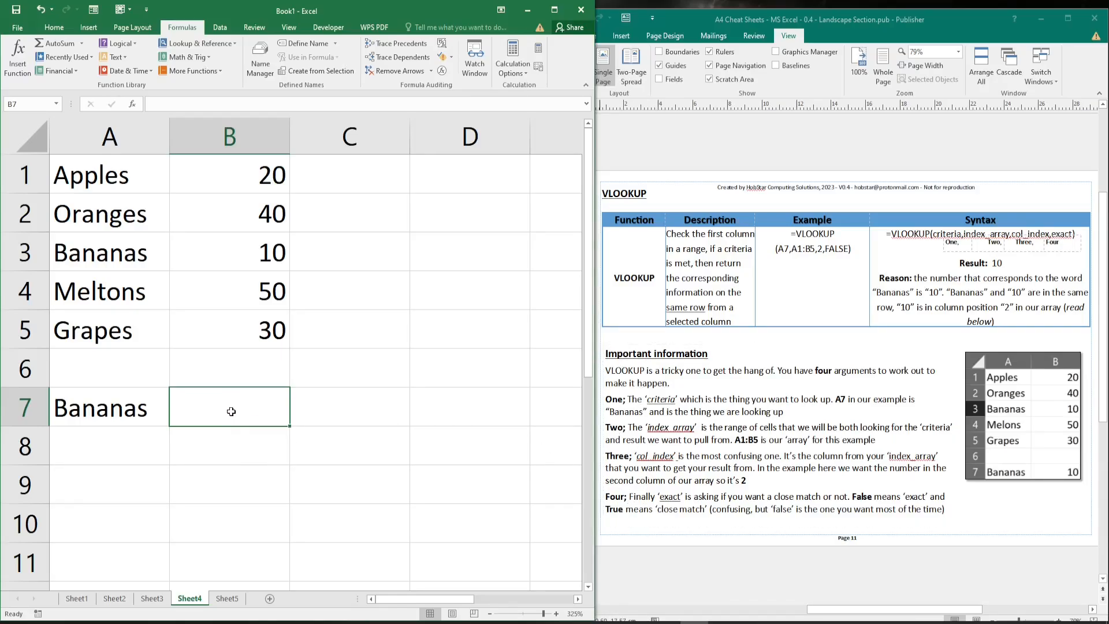
- Enter =VLOOKUP(A7,A1:B5,2,FALSE) in B7 to look up the number matching the fruit in A7
{"action": "type", "text": "=c"}
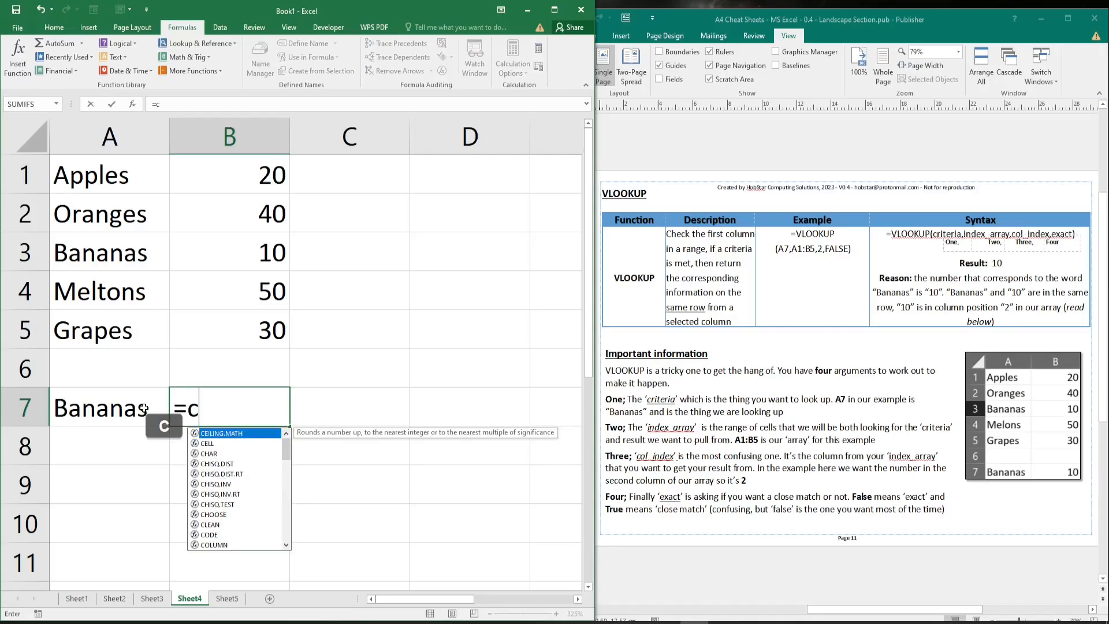
{"action": "key", "text": "BackSpace"}
{"action": "type", "text": "vlo"}
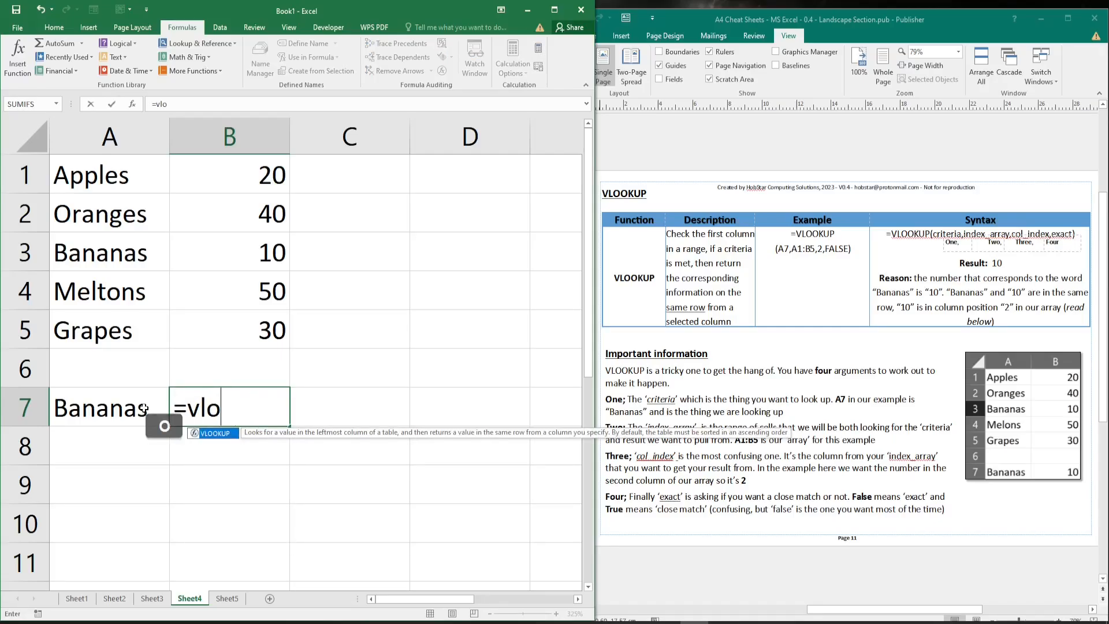
{"action": "type", "text": "okup("}
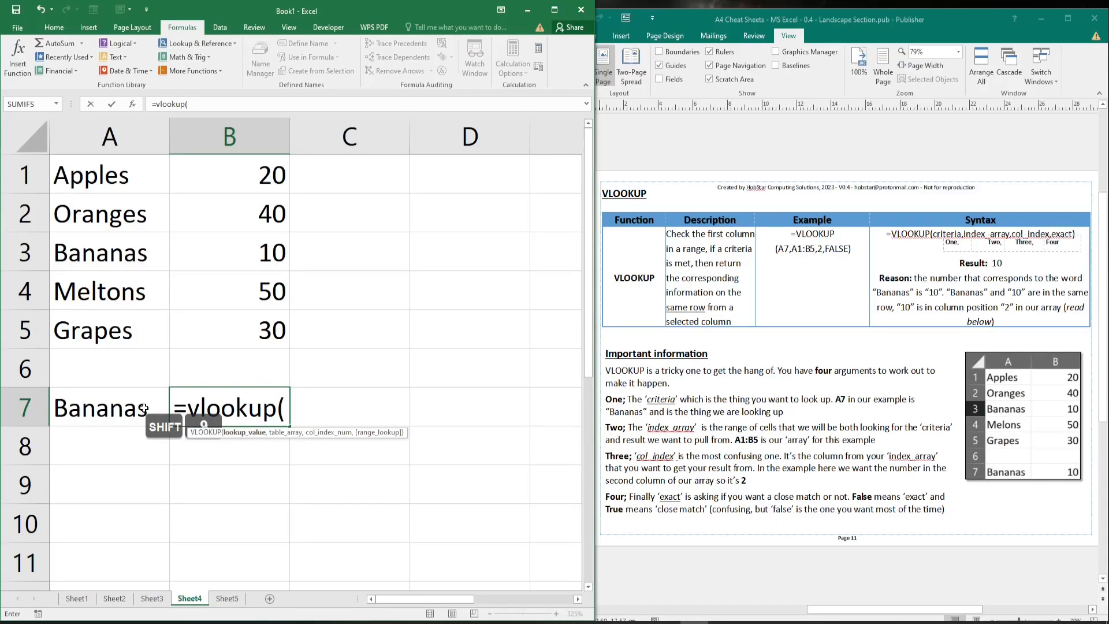
{"action": "type", "text": "a"}
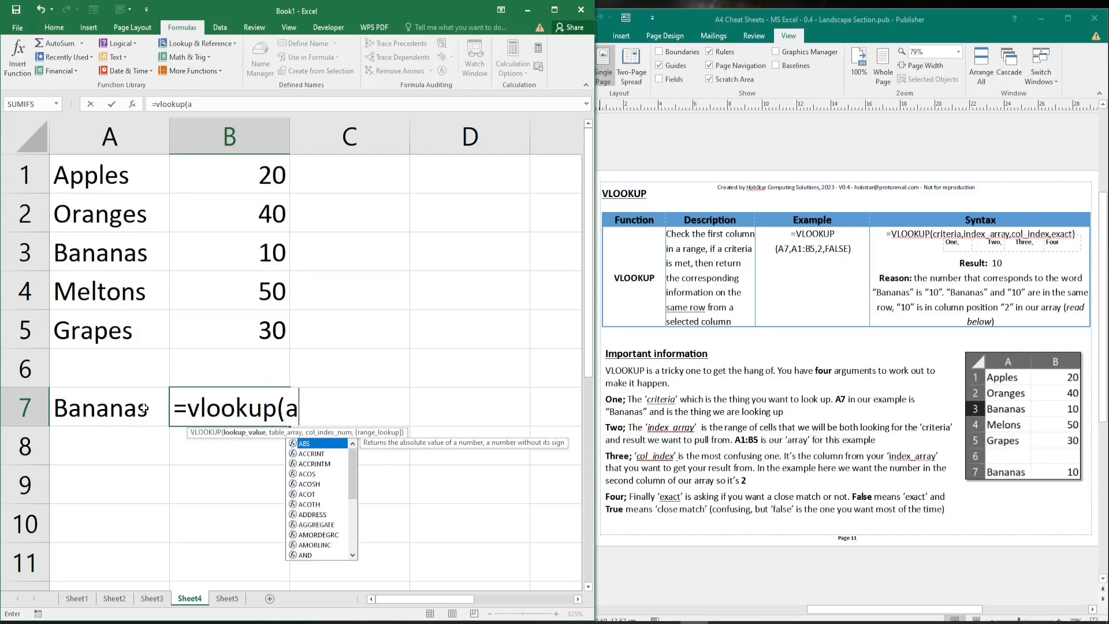
{"action": "type", "text": "7,"}
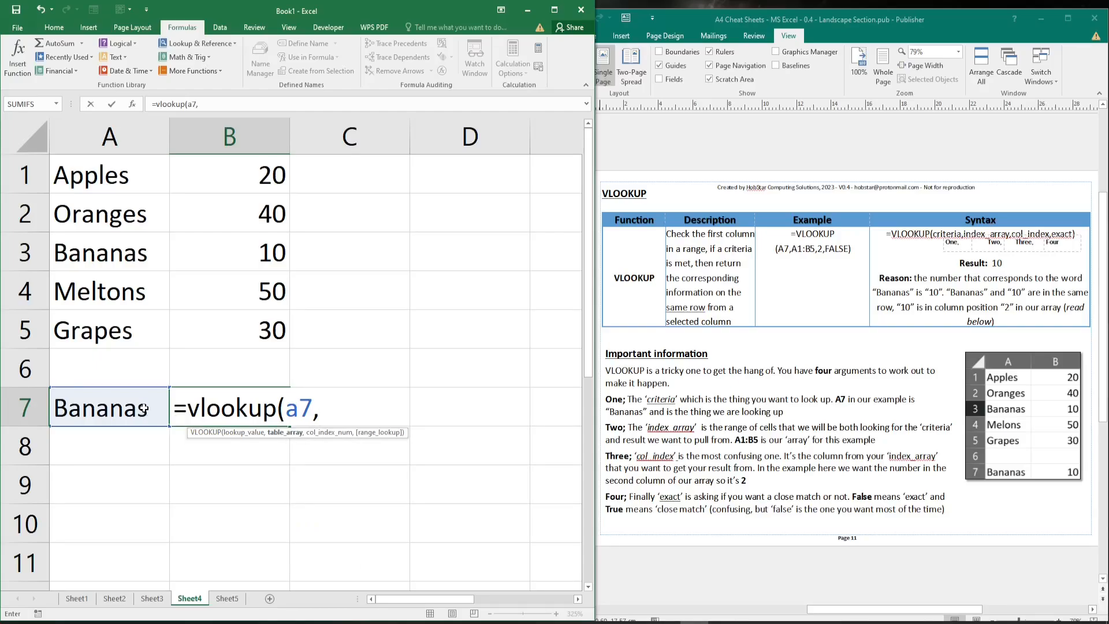
{"action": "left_click", "coordinate": [85, 176]}
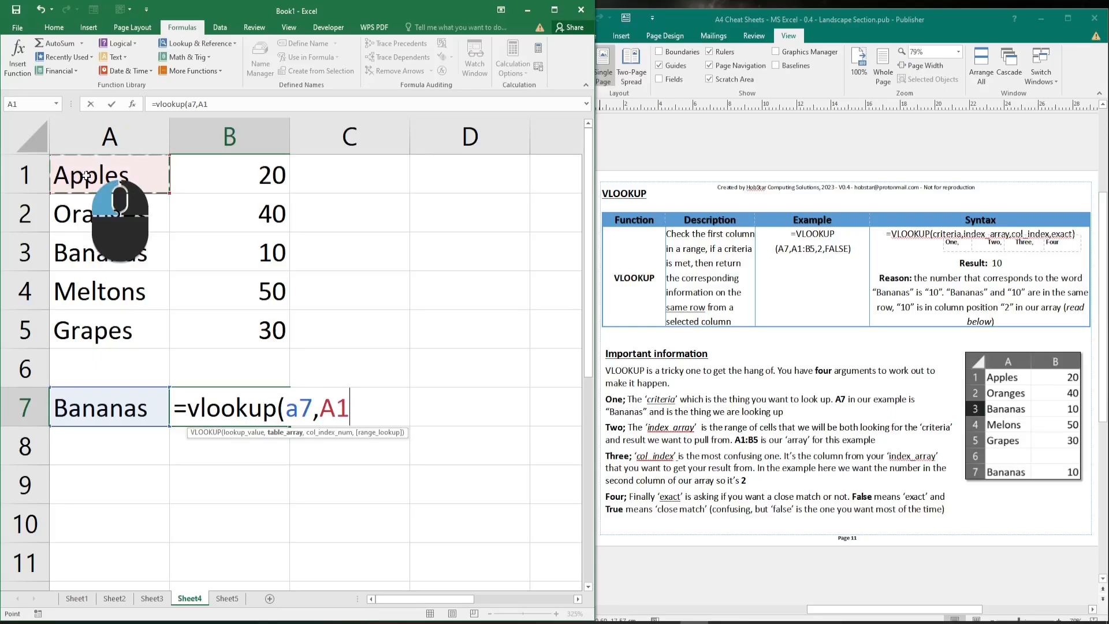
{"action": "left_click_drag", "start_coordinate": [85, 176], "coordinate": [264, 329]}
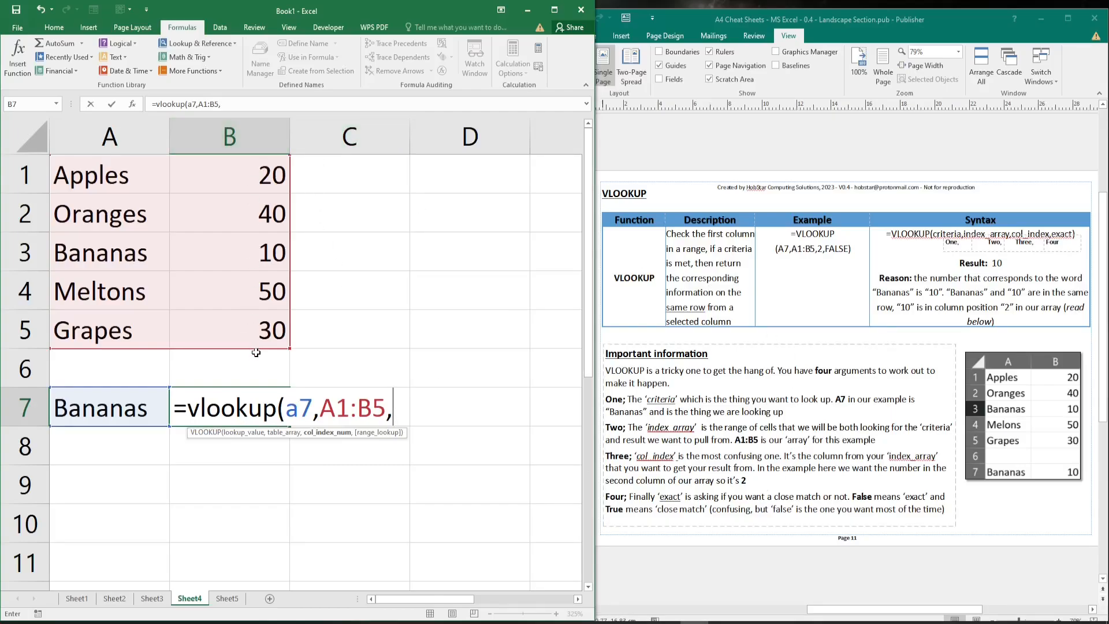
{"action": "type", "text": "2"}
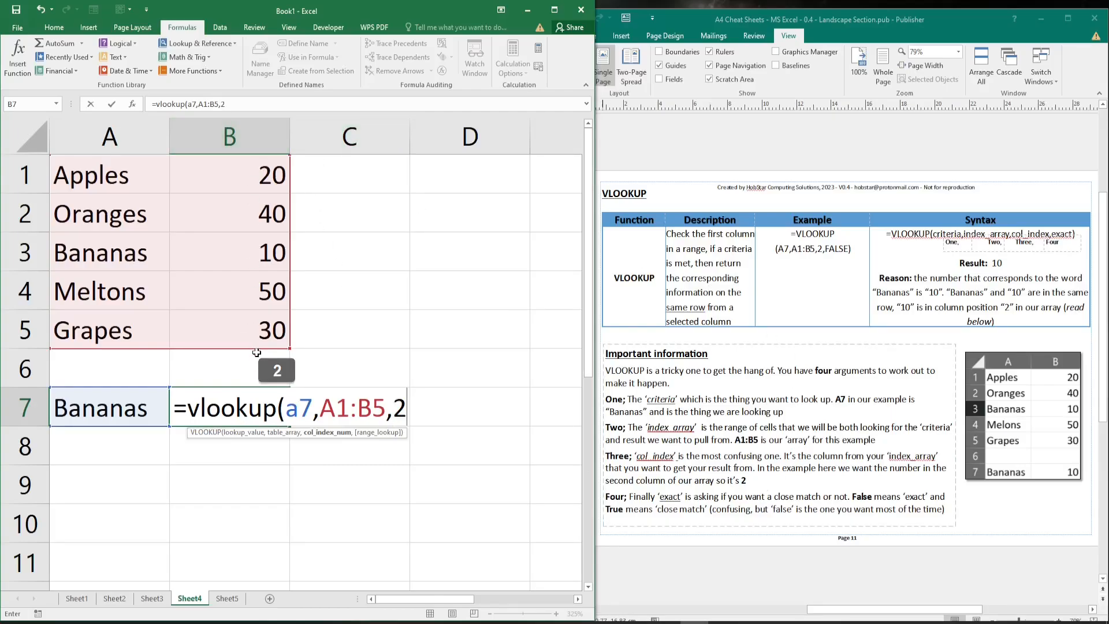
{"action": "type", "text": ",false"}
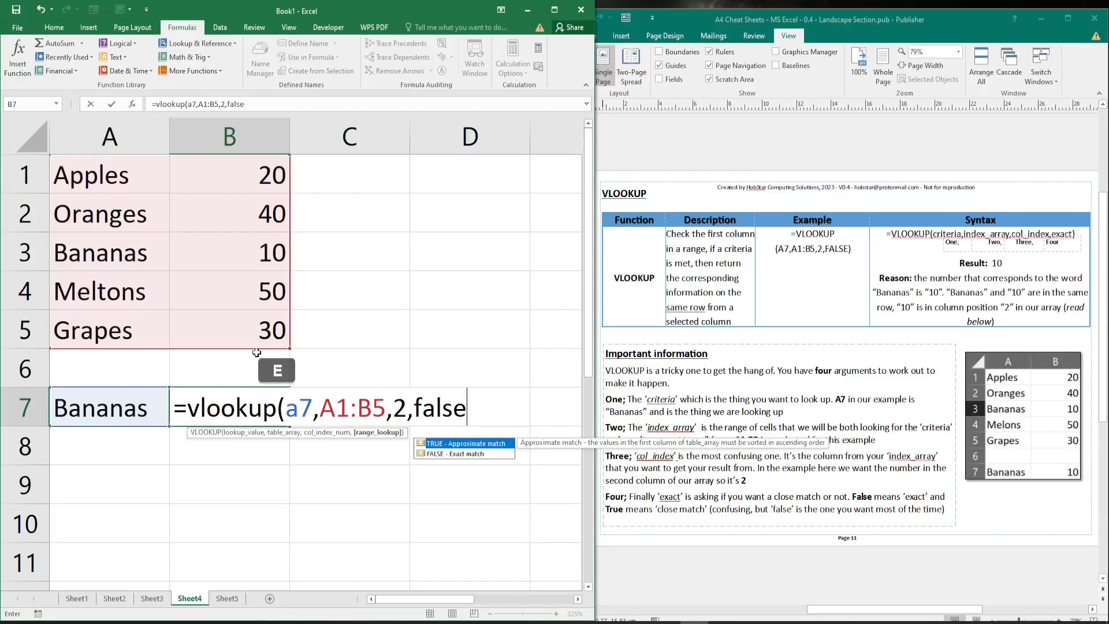
{"action": "type", "text": ")"}
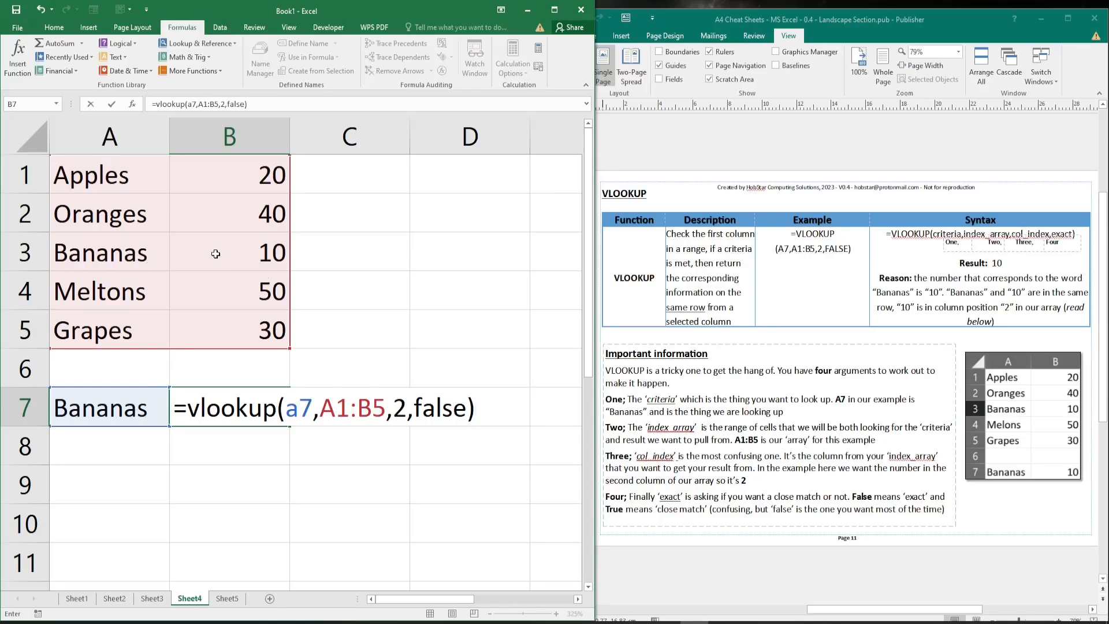
{"action": "key", "text": "Return"}
- Review the arguments of the VLOOKUP formula in B7
{"action": "left_click", "coordinate": [260, 405]}
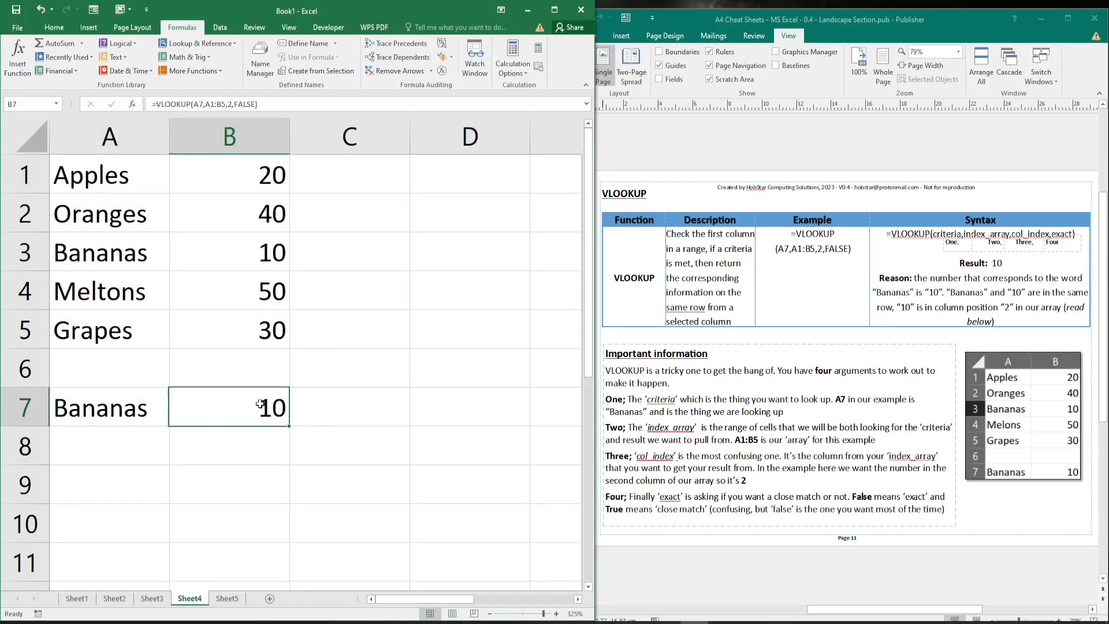
{"action": "key", "text": "F2"}
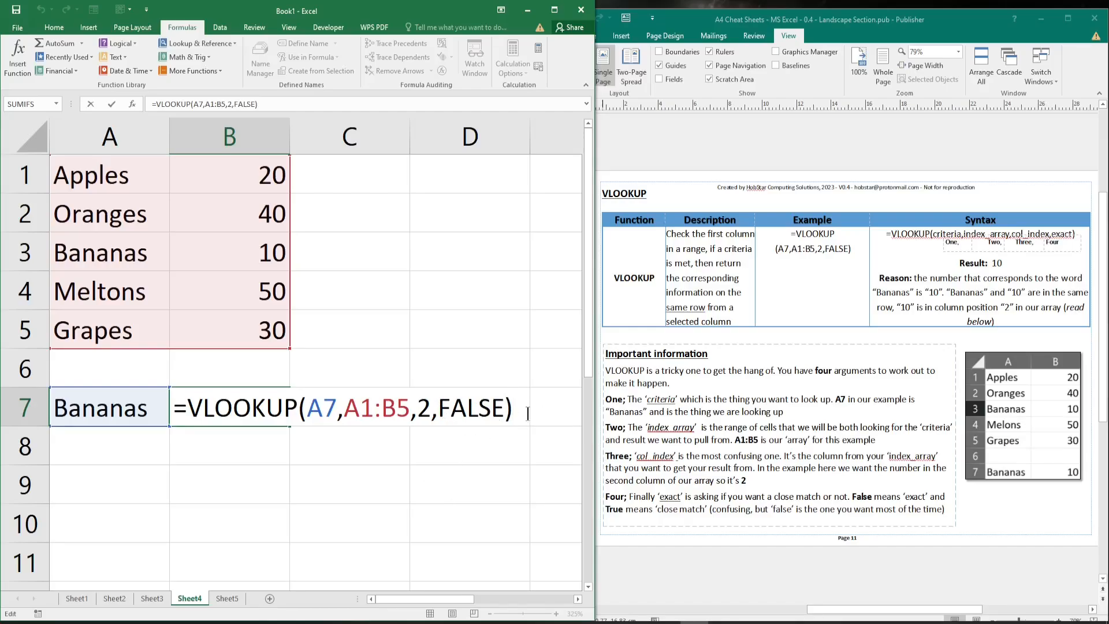
{"action": "key", "text": "Return"}
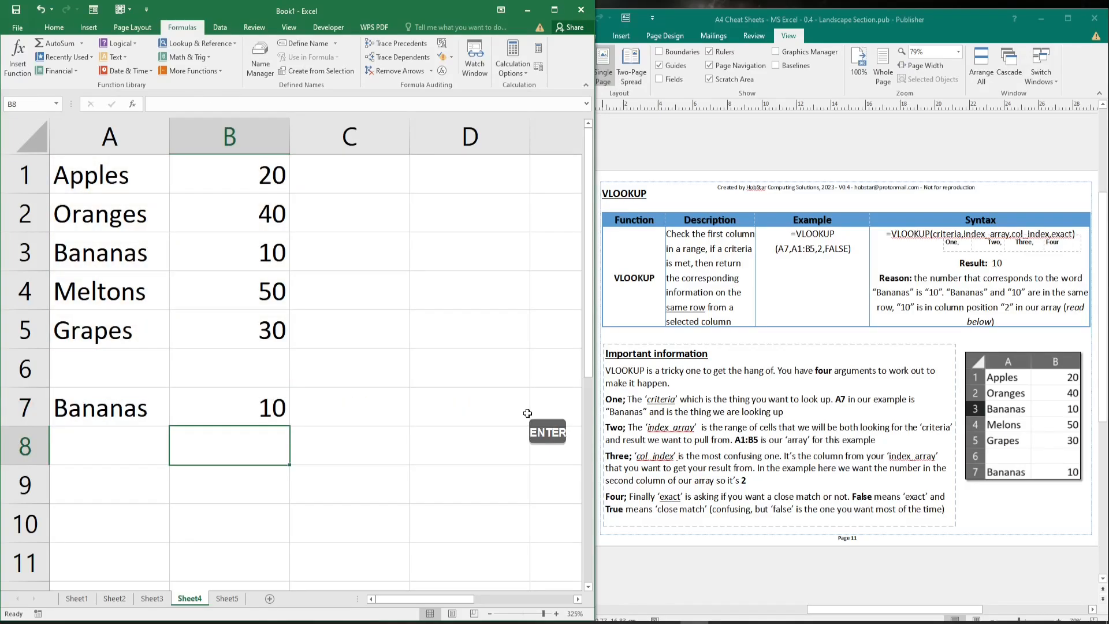
- Change the VLOOKUP criteria in A7 to Grapes
{"action": "left_click", "coordinate": [88, 405]}
{"action": "type", "text": "Grapes"}
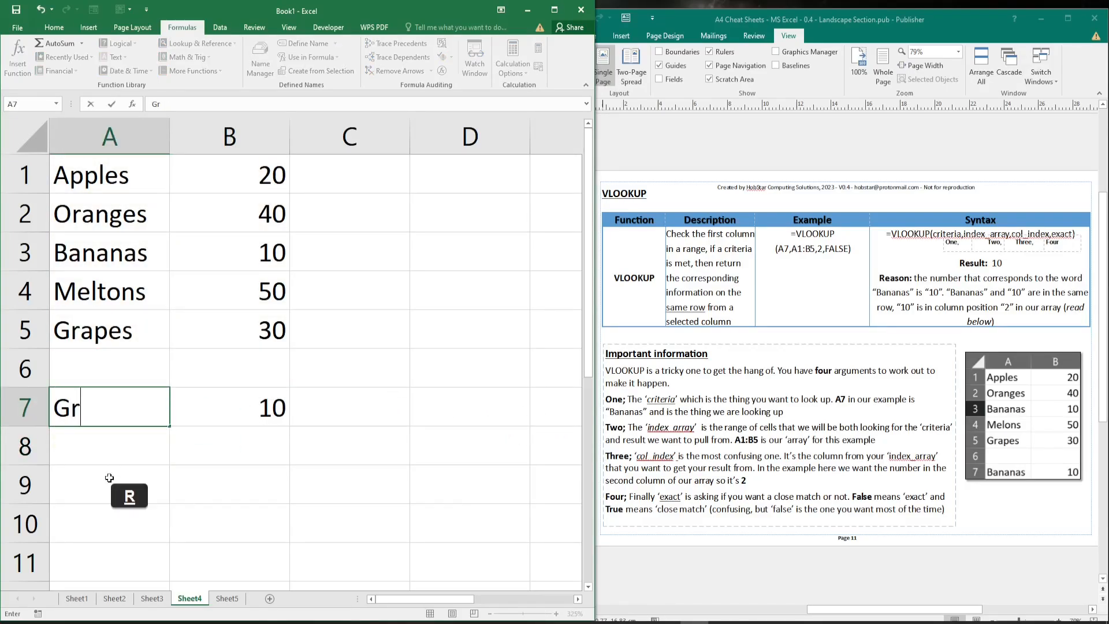
{"action": "key", "text": "Return"}
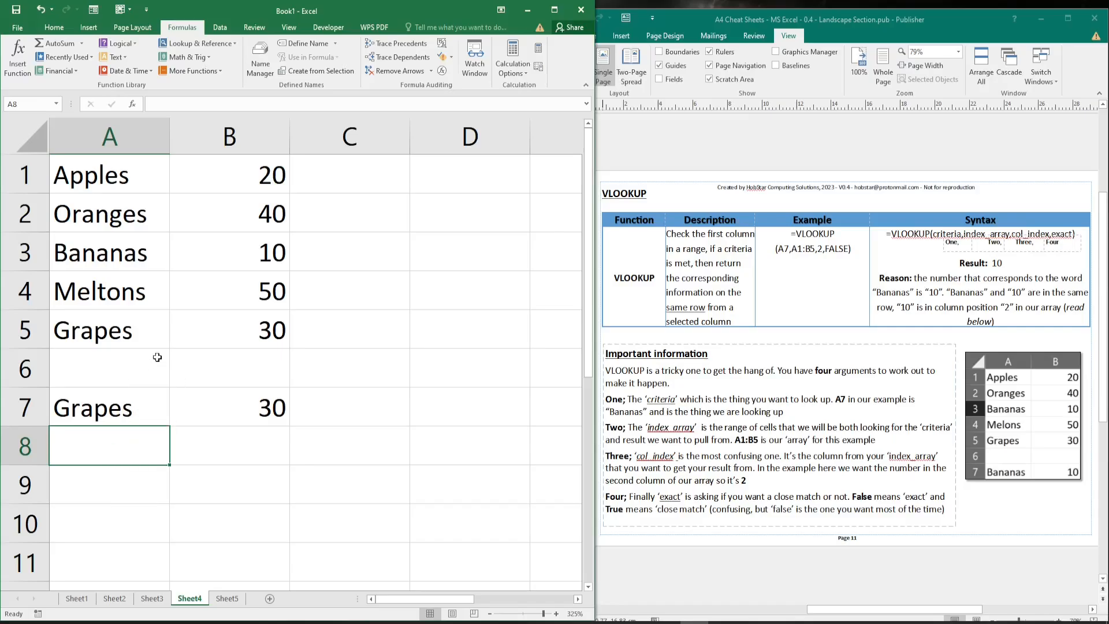
- Compare the Grapes entry in A5:B5 with the lookup row A7:B7 by selecting each range
{"action": "left_click", "coordinate": [255, 328]}
{"action": "left_click_drag", "start_coordinate": [88, 336], "coordinate": [243, 333]}
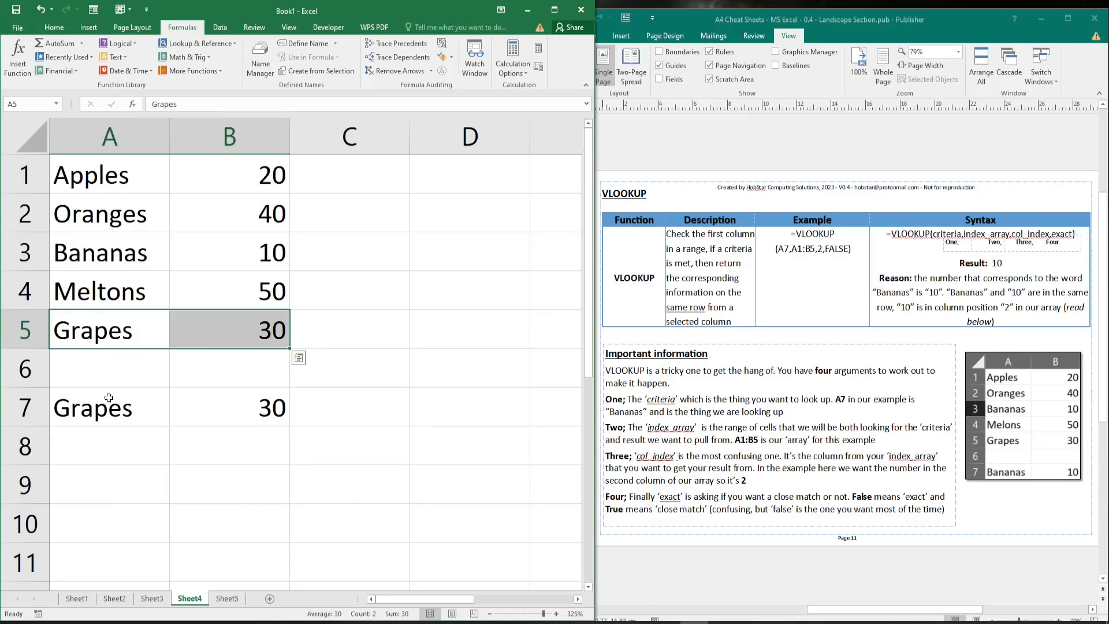
{"action": "left_click_drag", "start_coordinate": [109, 398], "coordinate": [240, 406]}
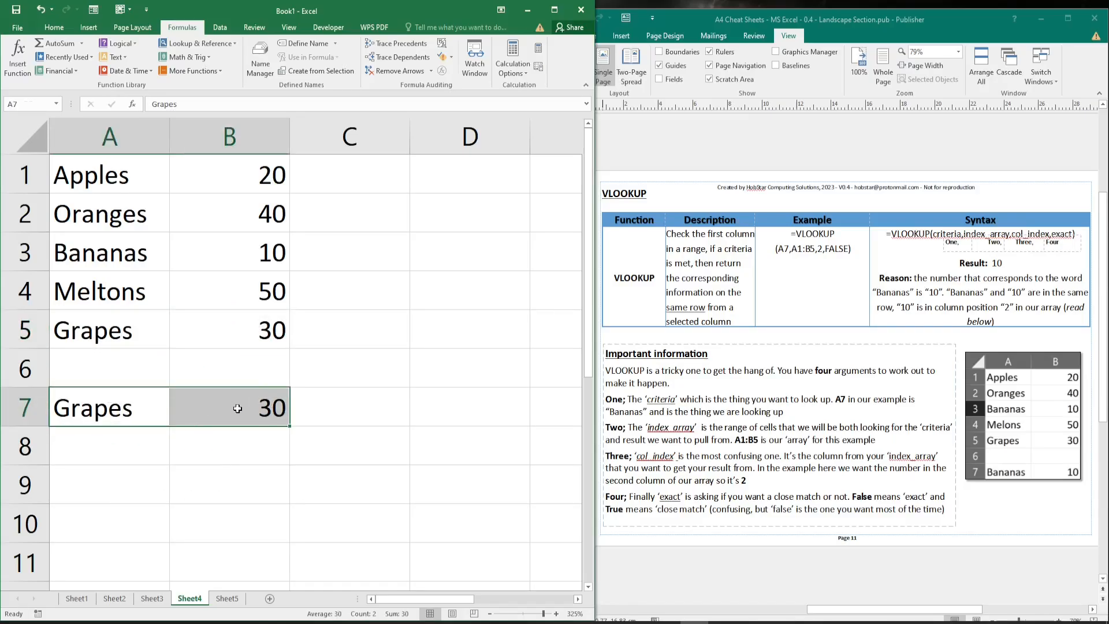
- On Sheet5, enter =HLOOKUP(A4,A1:E2,2,FALSE) in A5 to look up the number matching the fruit in A4
{"action": "left_click", "coordinate": [227, 598]}
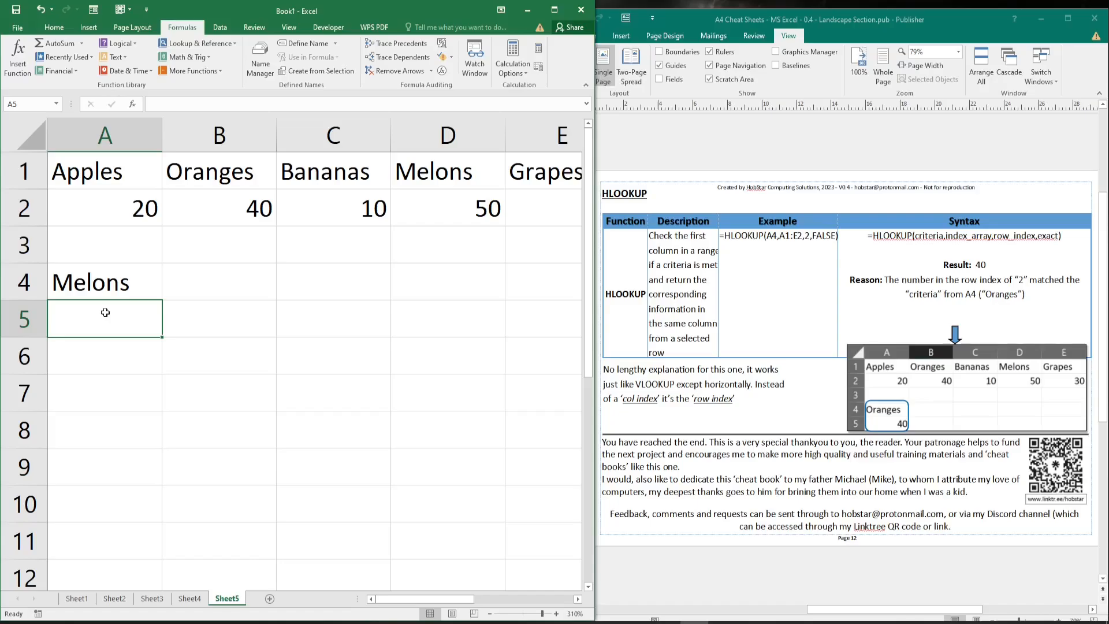
{"action": "type", "text": "="}
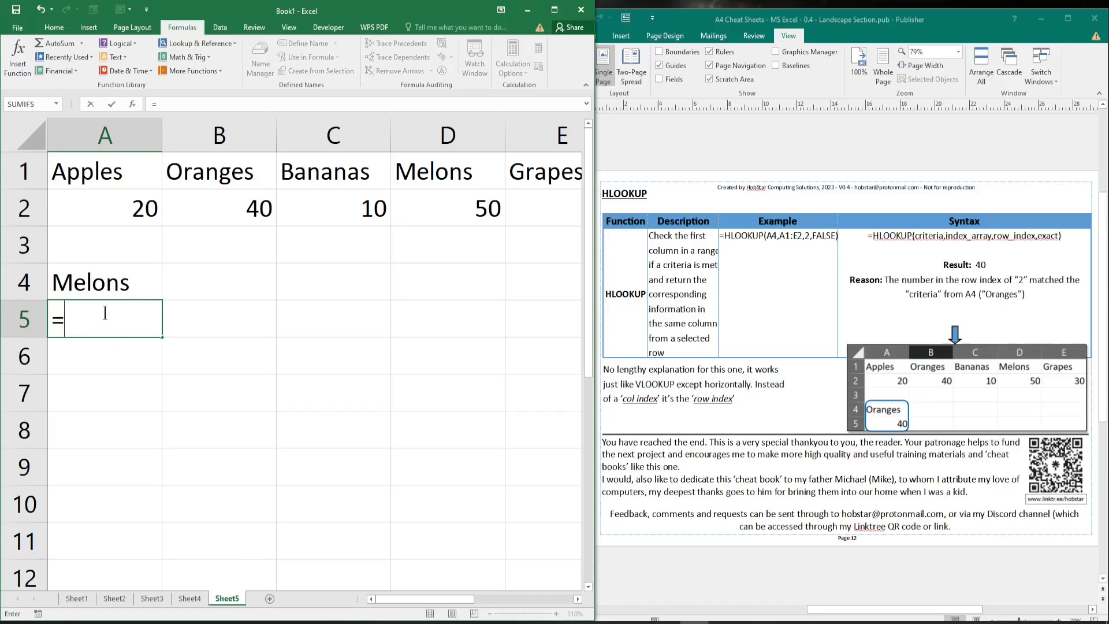
{"action": "type", "text": "hlooku"}
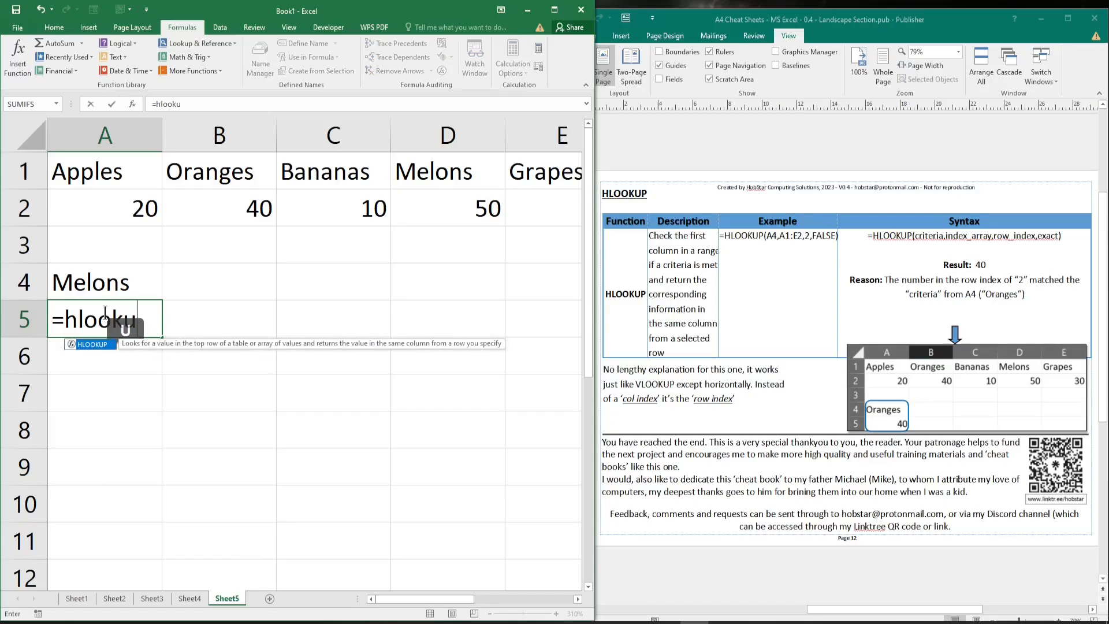
{"action": "type", "text": "p("}
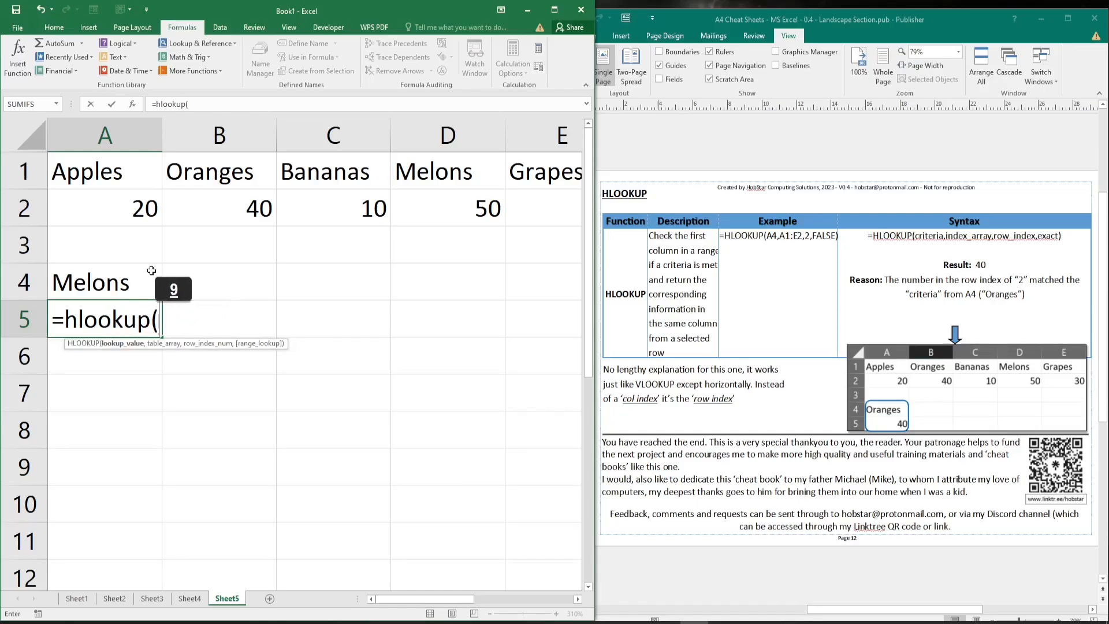
{"action": "left_click", "coordinate": [123, 279]}
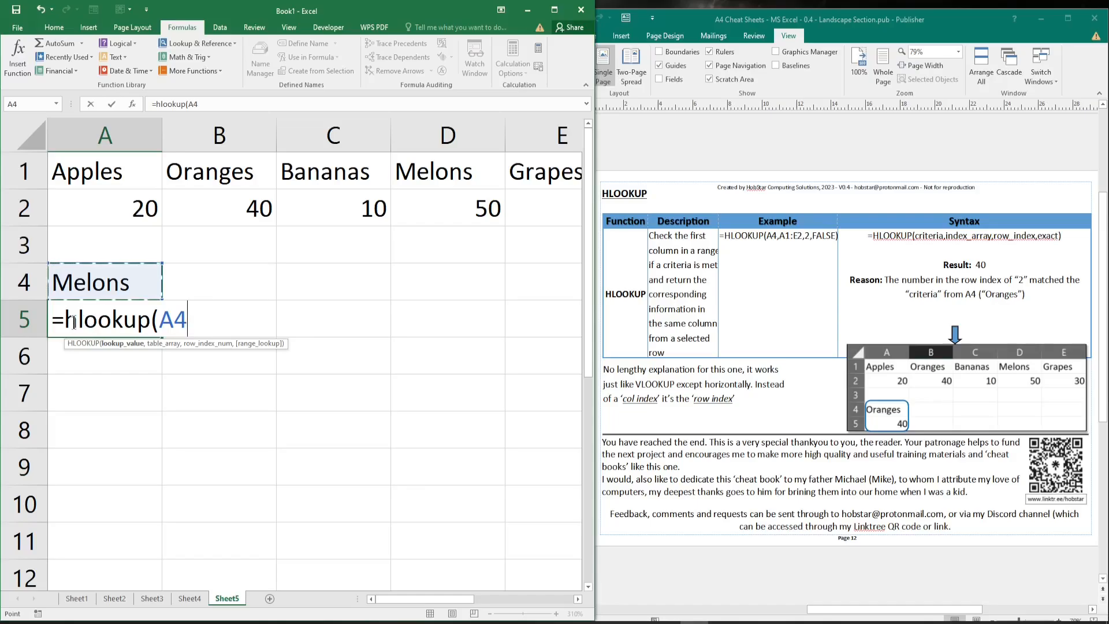
{"action": "type", "text": ","}
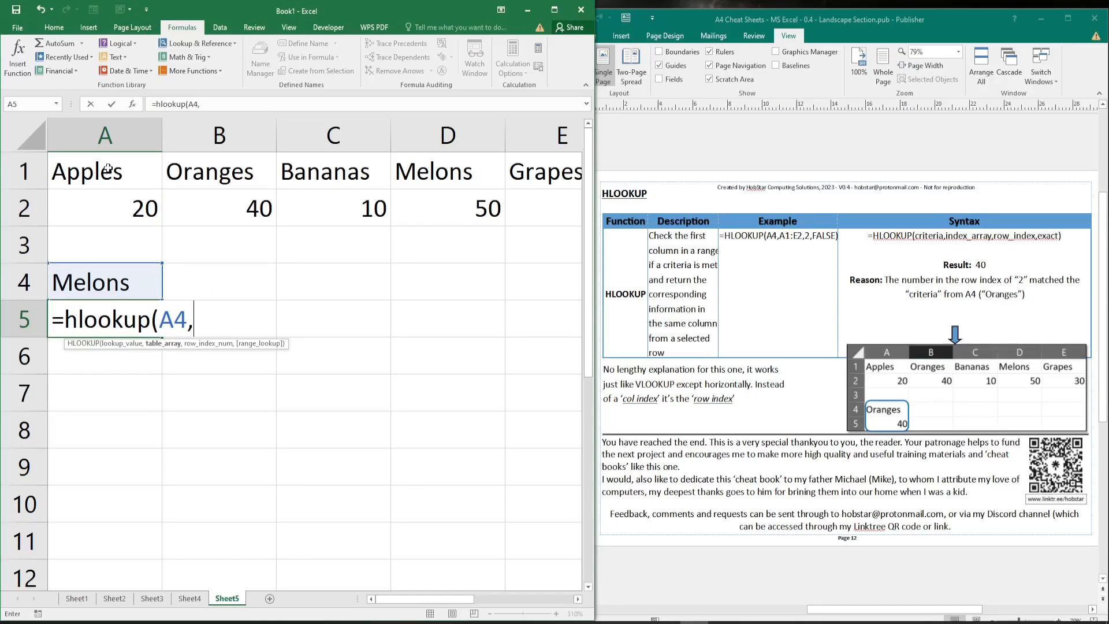
{"action": "left_click_drag", "start_coordinate": [119, 171], "coordinate": [540, 201]}
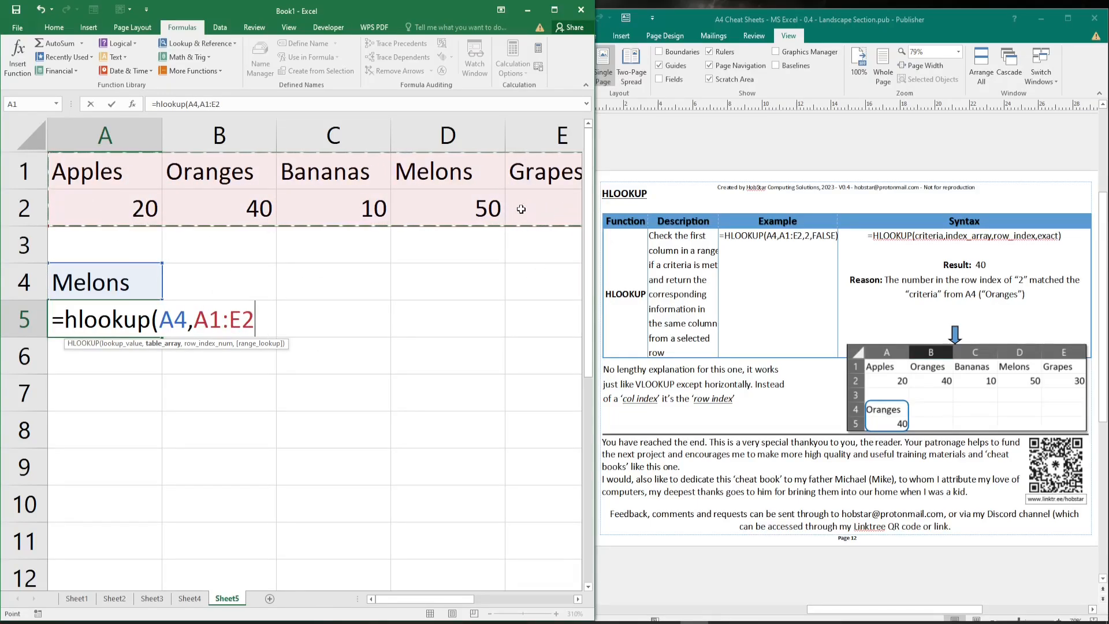
{"action": "type", "text": ","}
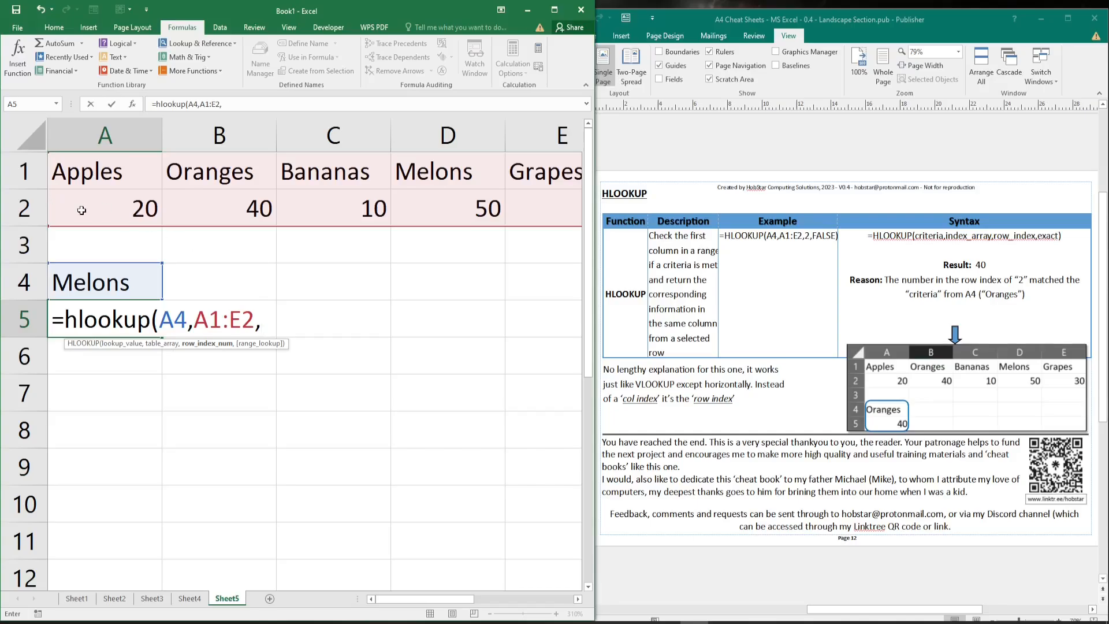
{"action": "type", "text": "2,false)"}
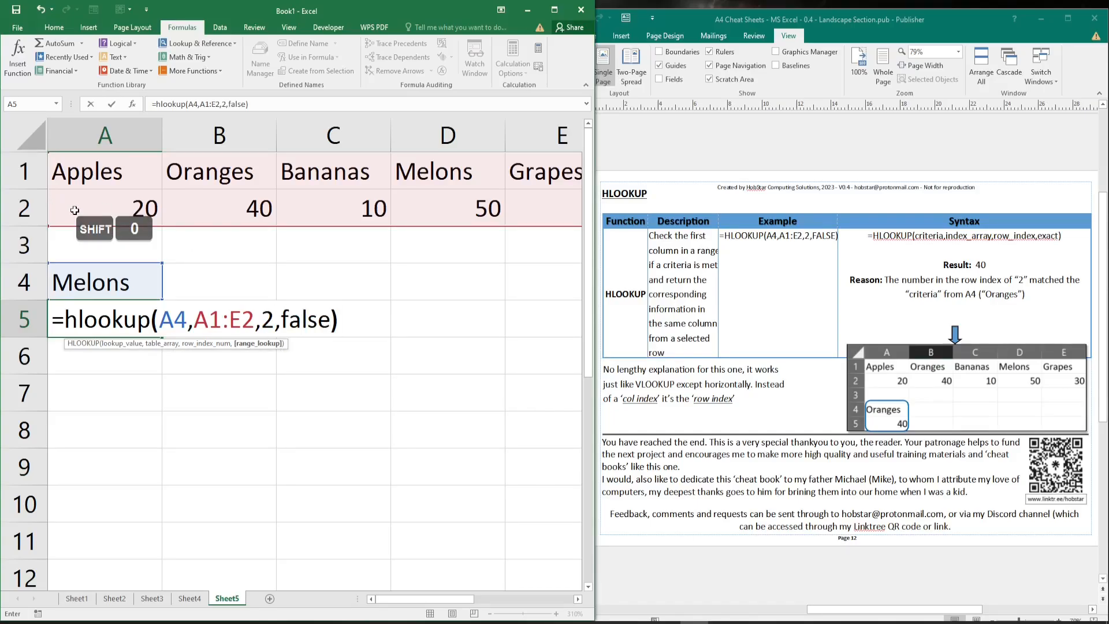
{"action": "key", "text": "Return"}
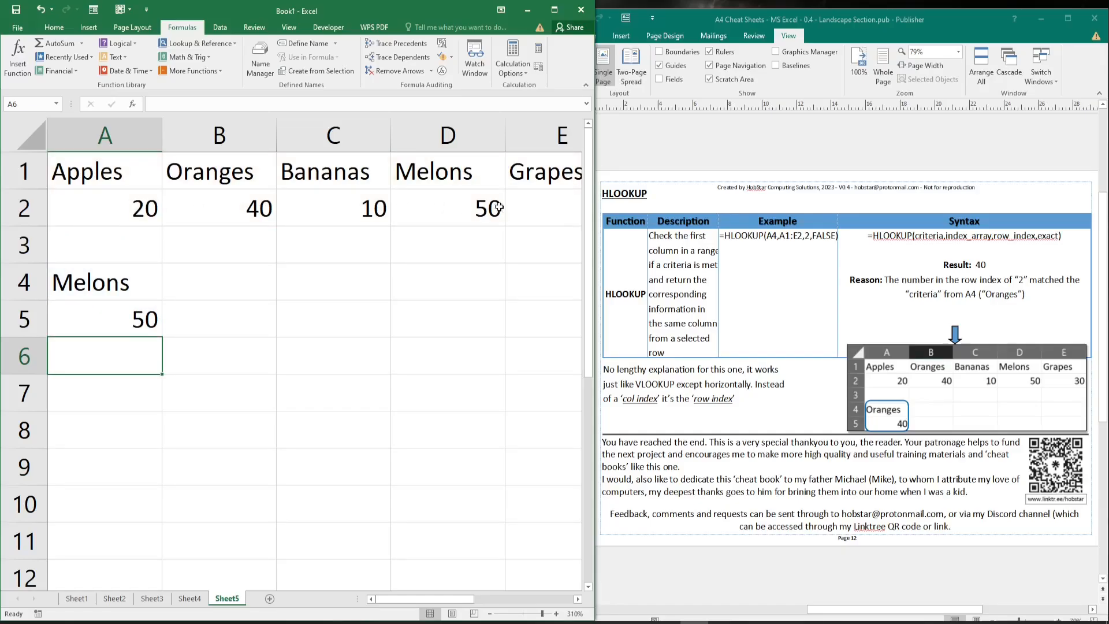
- Change the HLOOKUP criteria in A4 to Apples
{"action": "left_click", "coordinate": [117, 283]}
{"action": "type", "text": "Apples"}
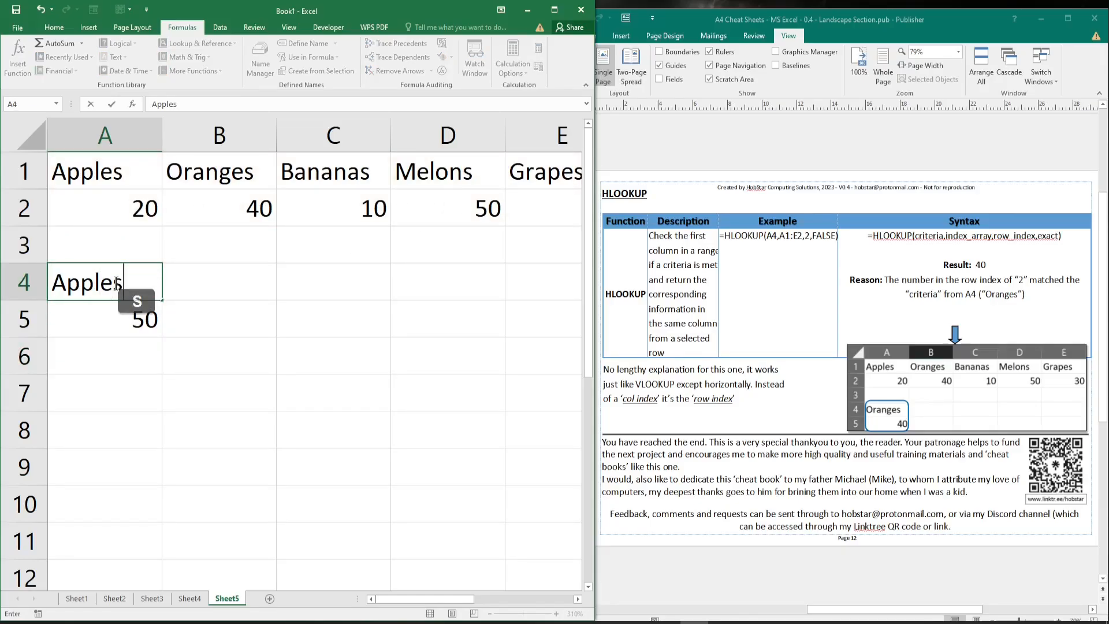
{"action": "key", "text": "Return"}
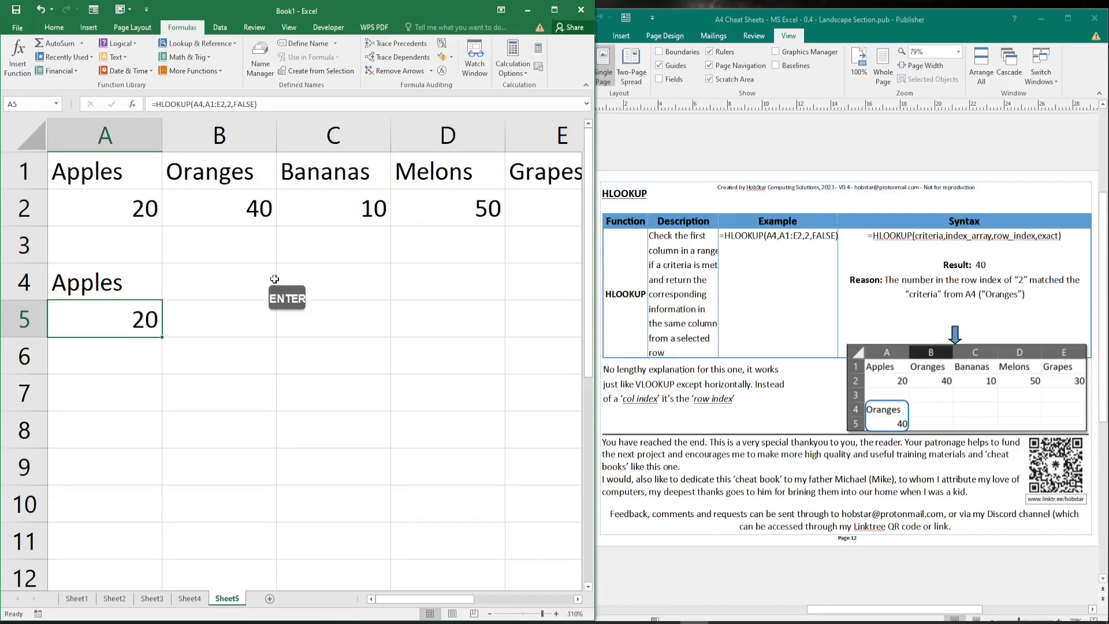
- Change the final argument of the HLOOKUP formula in A5 to TRUE for an approximate match
{"action": "double_click", "coordinate": [235, 105]}
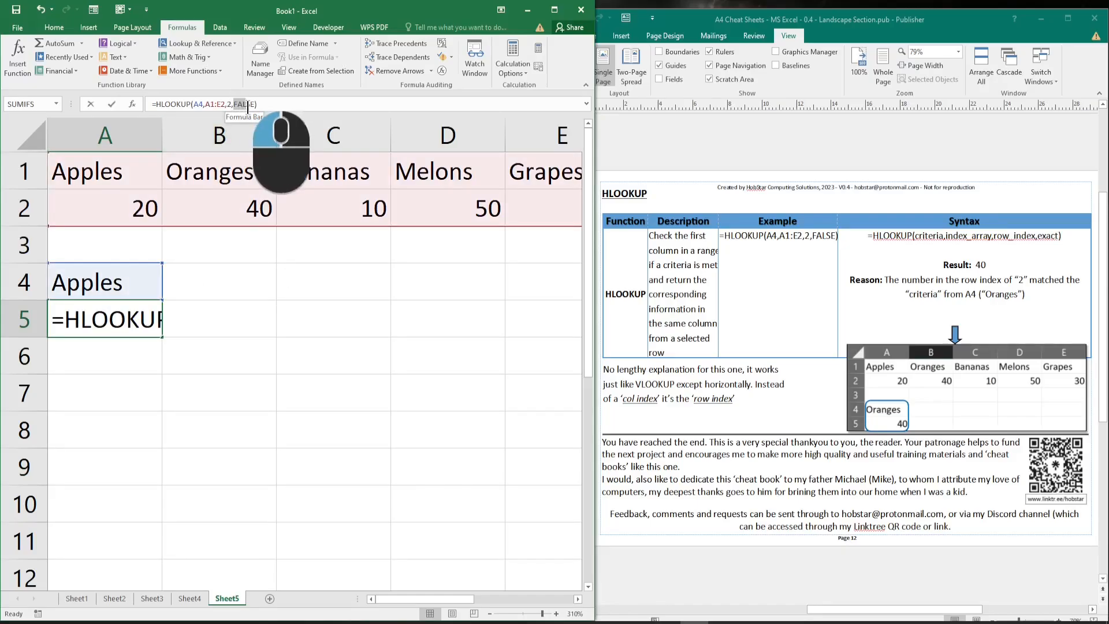
{"action": "type", "text": "true"}
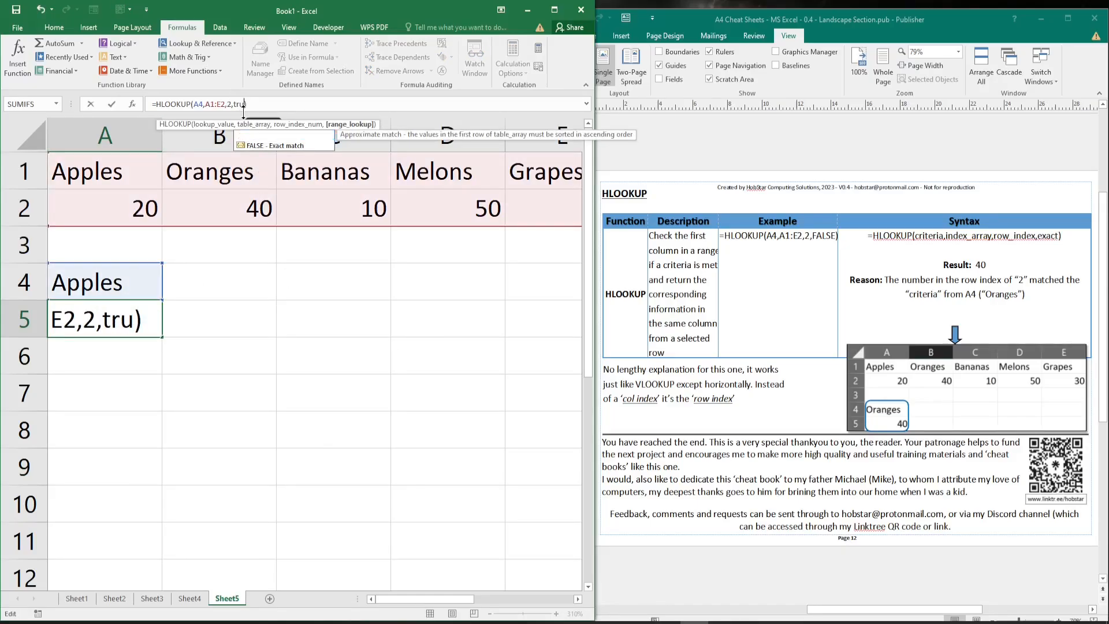
{"action": "key", "text": "Return"}
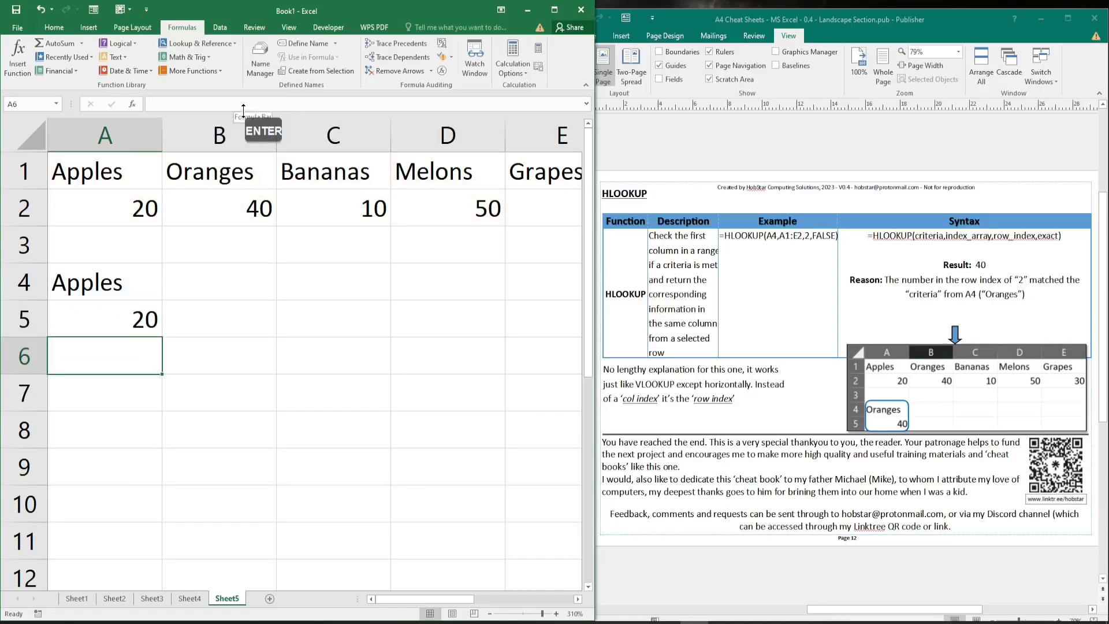
- Change the heading in A1 to Apple
{"action": "left_click", "coordinate": [98, 171]}
{"action": "double_click", "coordinate": [141, 171]}
{"action": "key", "text": "BackSpace"}
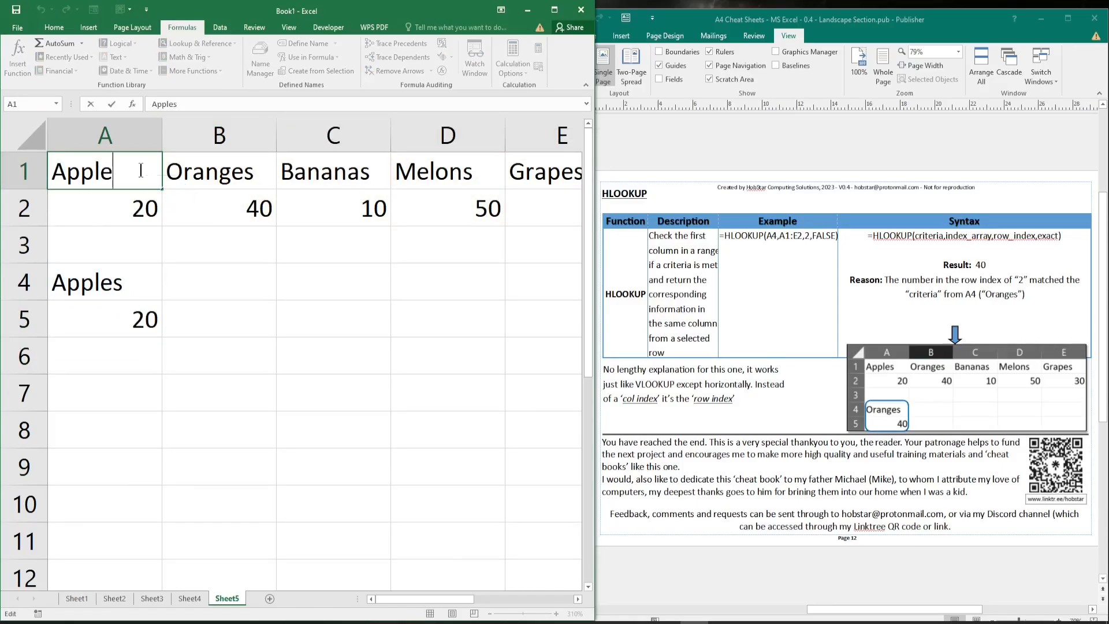
{"action": "key", "text": "Return"}
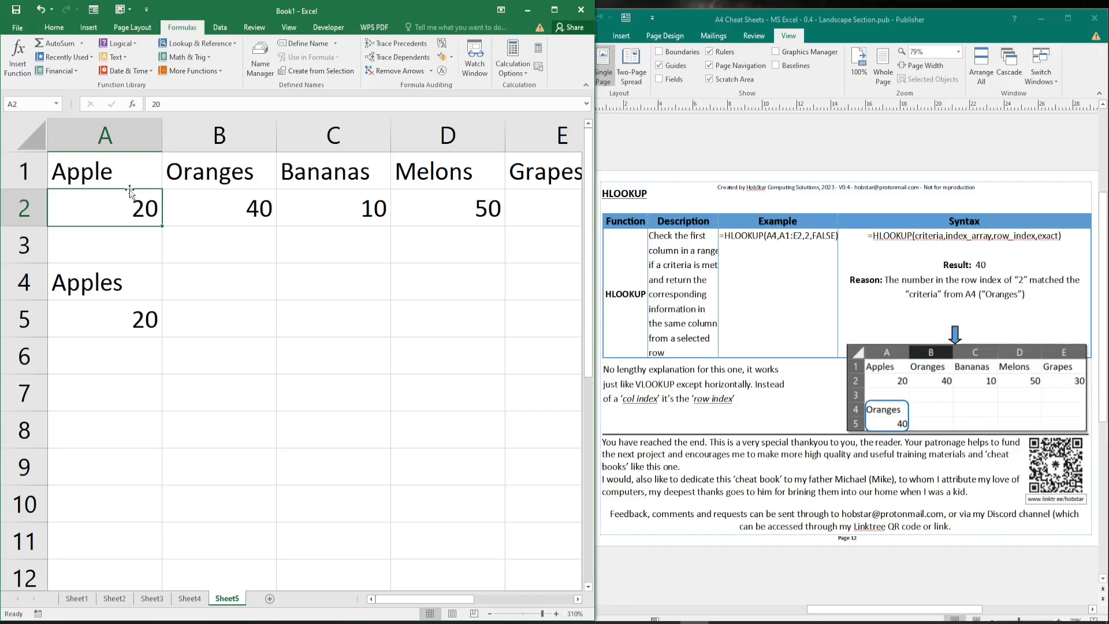
- Change the HLOOKUP criteria in A4 to Orange
{"action": "left_click", "coordinate": [150, 293]}
{"action": "type", "text": "Orange"}
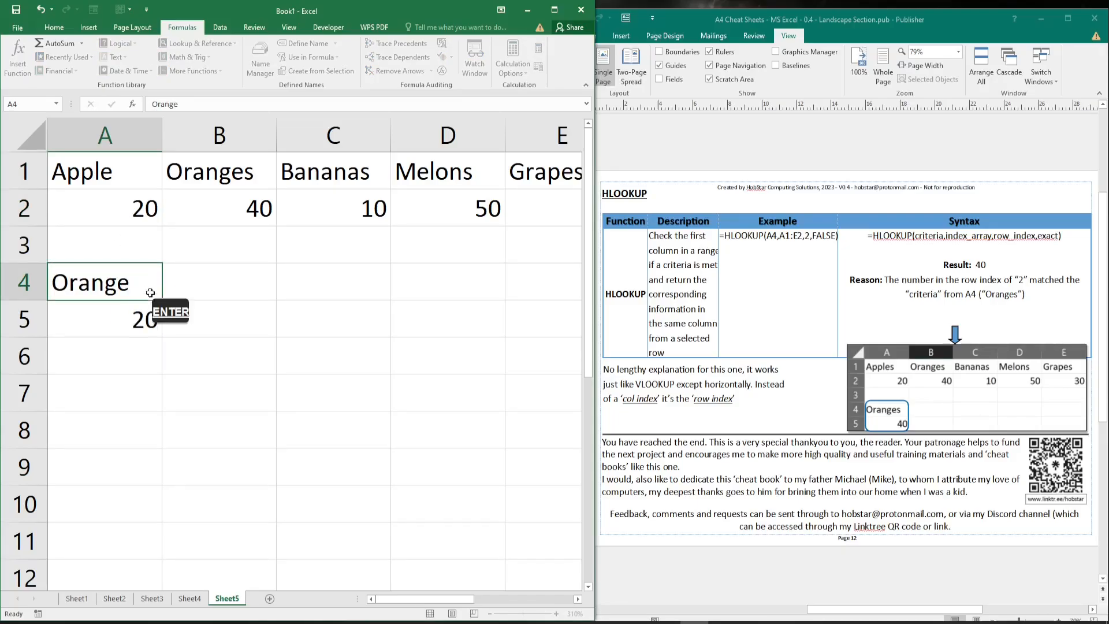
{"action": "key", "text": "Return"}
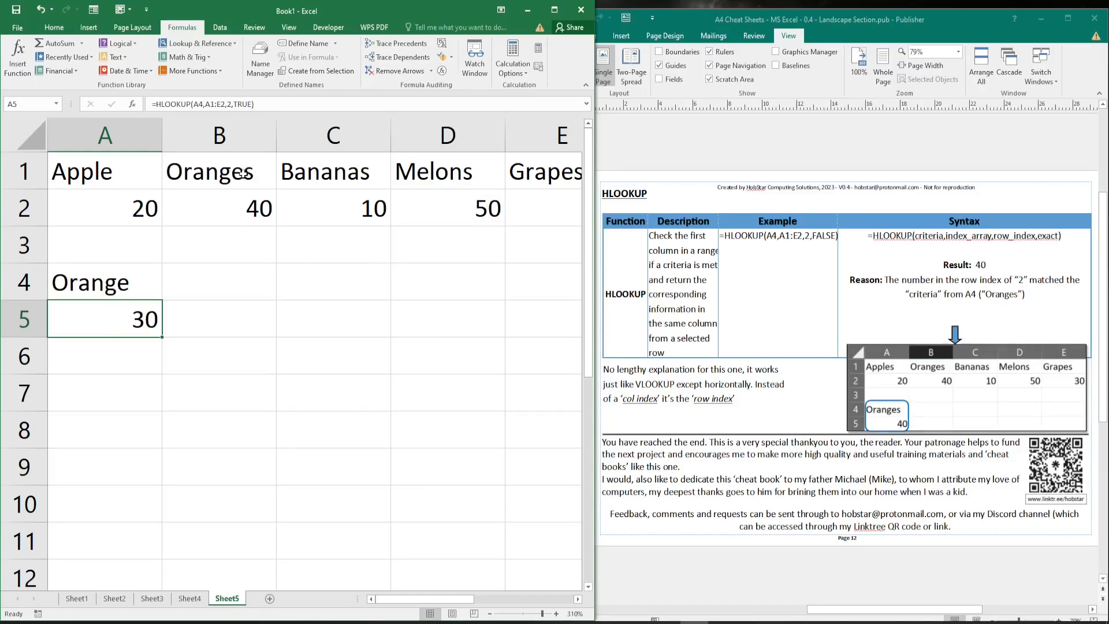
- Set the final argument of the HLOOKUP formula in A5 to FALSE for an exact match
{"action": "double_click", "coordinate": [235, 104]}
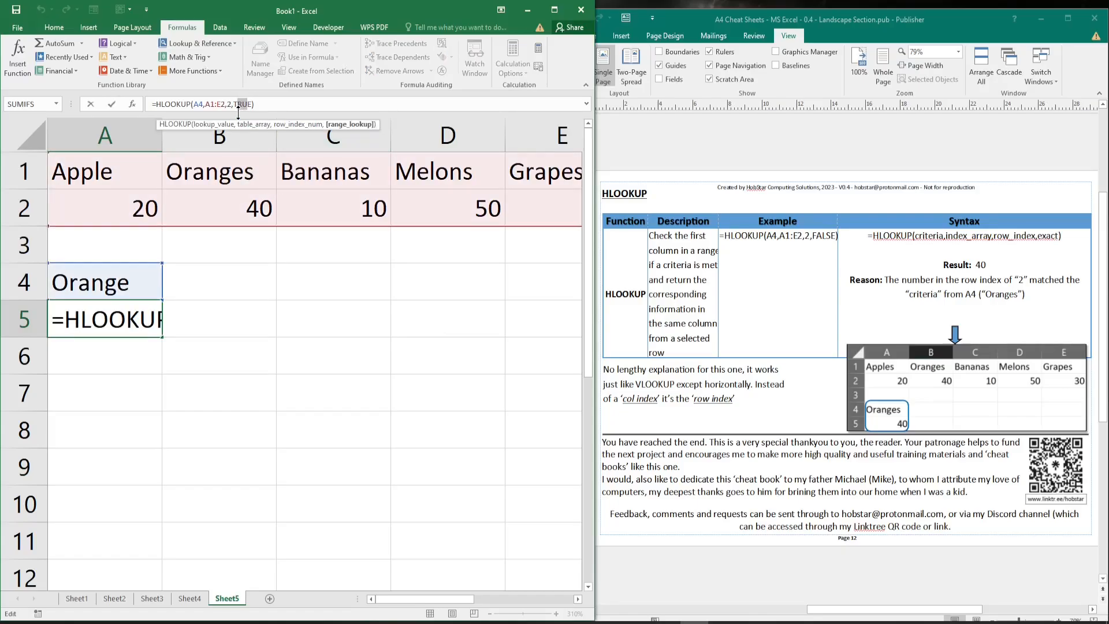
{"action": "key", "text": "BackSpace"}
{"action": "key", "text": "BackSpace"}
{"action": "key", "text": "Delete"}
{"action": "type", "text": "Fa"}
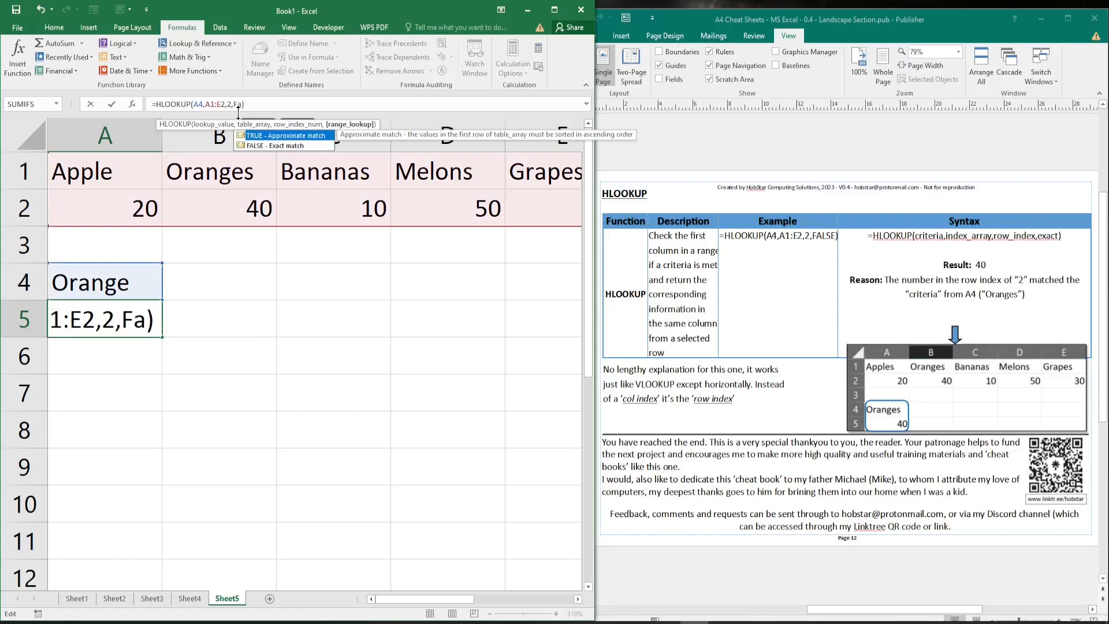
{"action": "type", "text": "lse"}
{"action": "key", "text": "Return"}
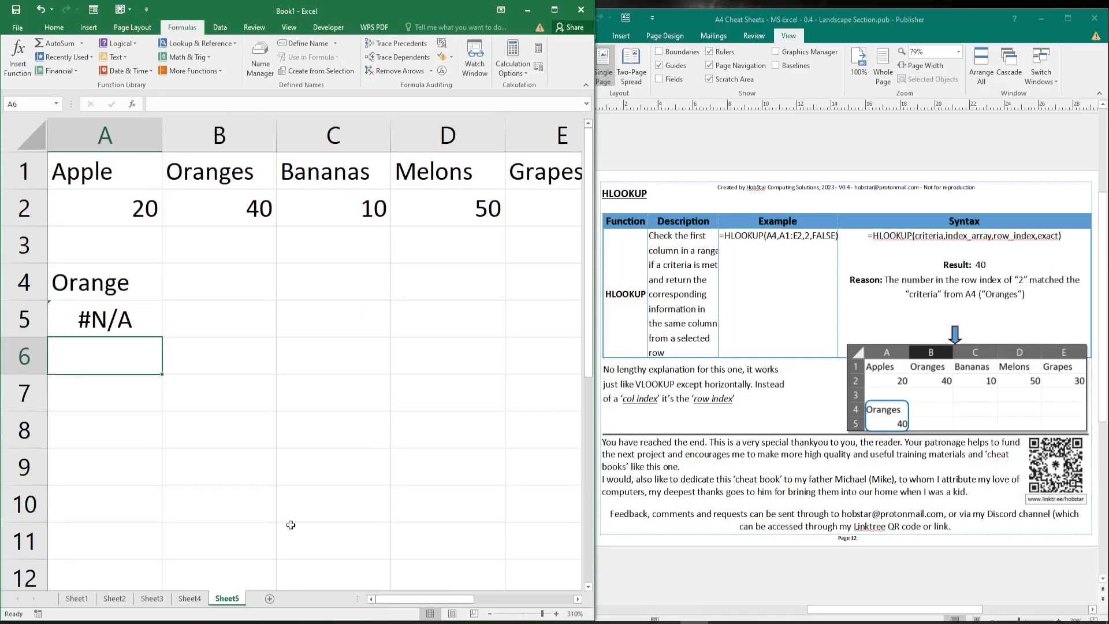
- Re-enter FALSE as the range lookup argument of the formula in A5
{"action": "left_click", "coordinate": [105, 305]}
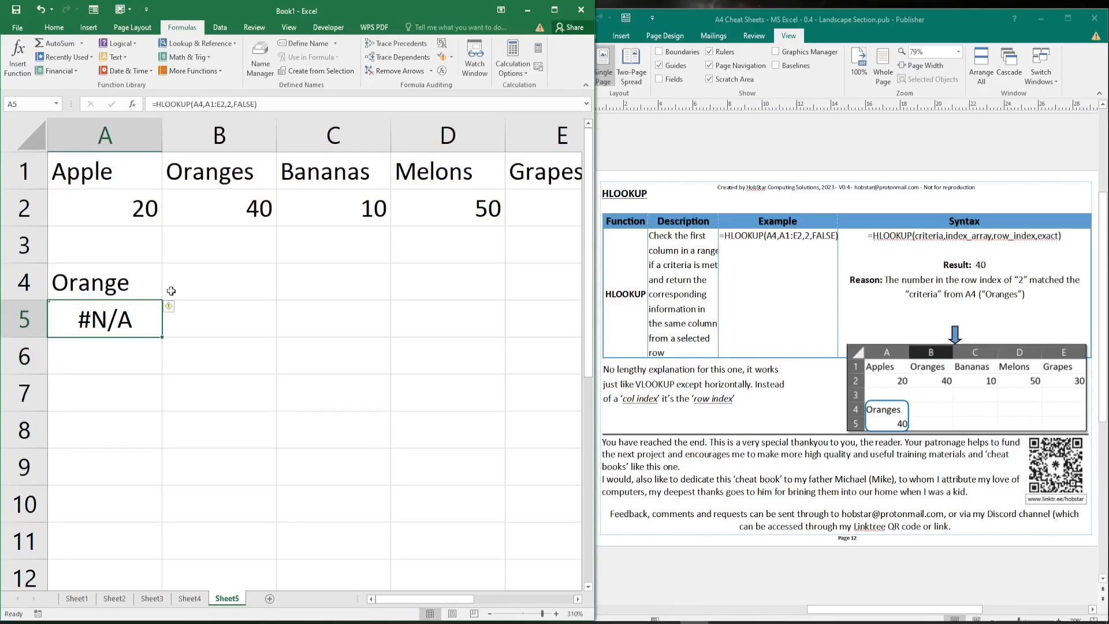
{"action": "left_click", "coordinate": [237, 106]}
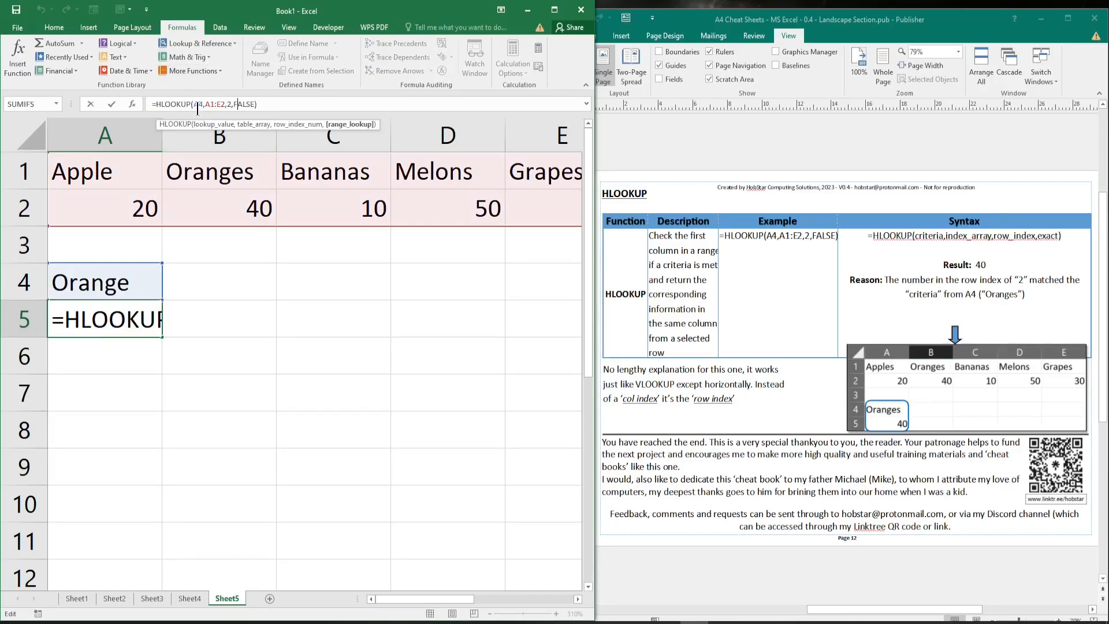
{"action": "double_click", "coordinate": [238, 104]}
{"action": "type", "text": "false"}
{"action": "key", "text": "Return"}
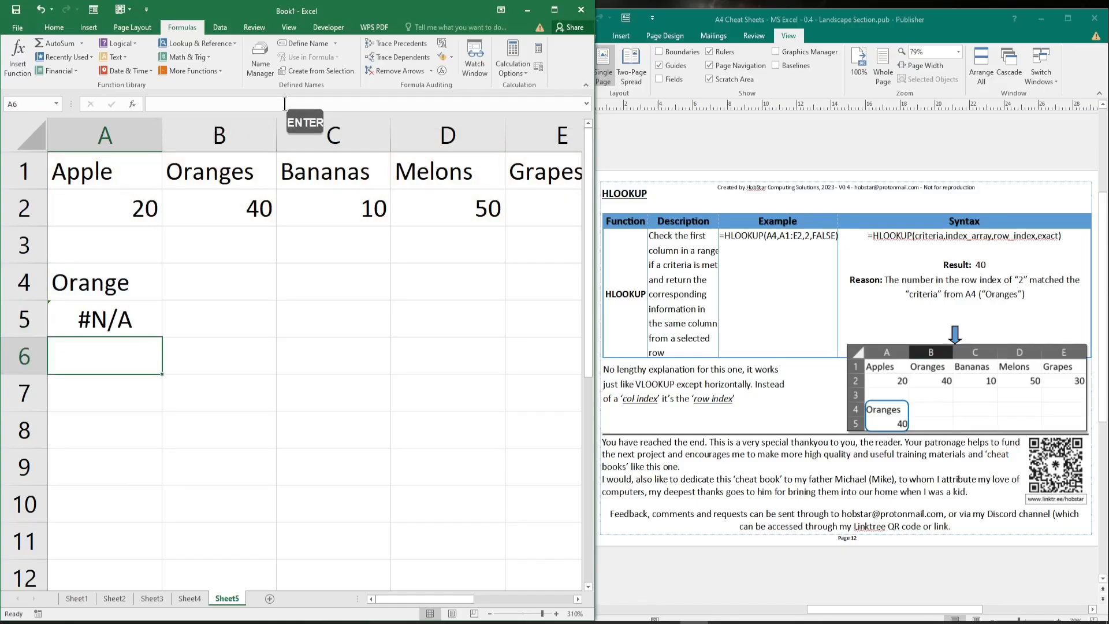
- Undo the recent edits to the A5 formula, the A4 criteria and the A1 heading
{"action": "key", "text": "Up"}
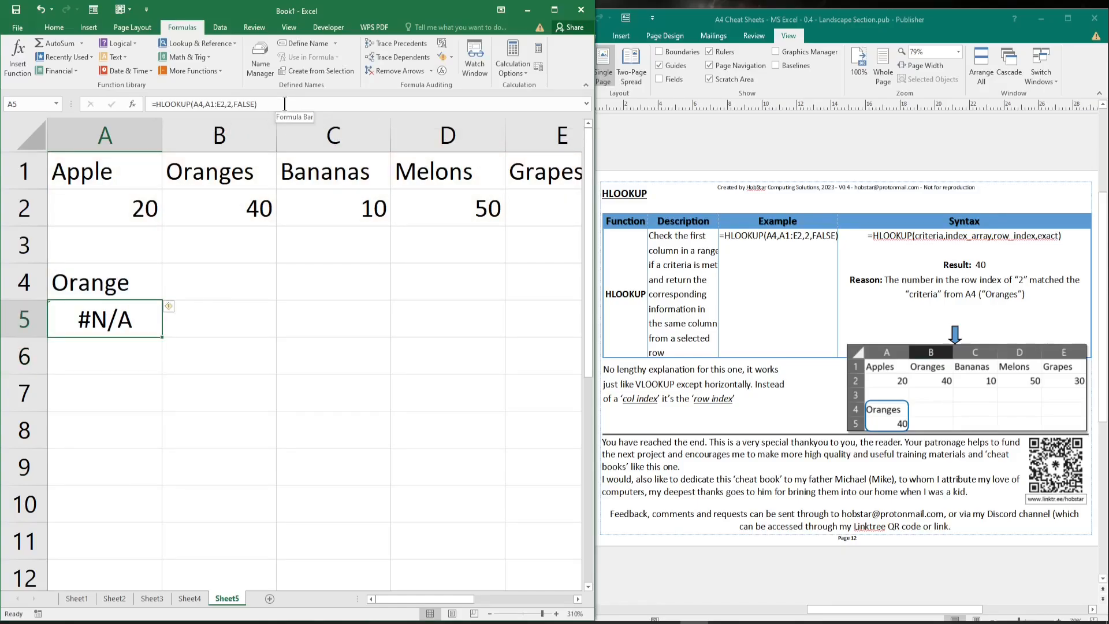
{"action": "key", "text": "ctrl+z"}
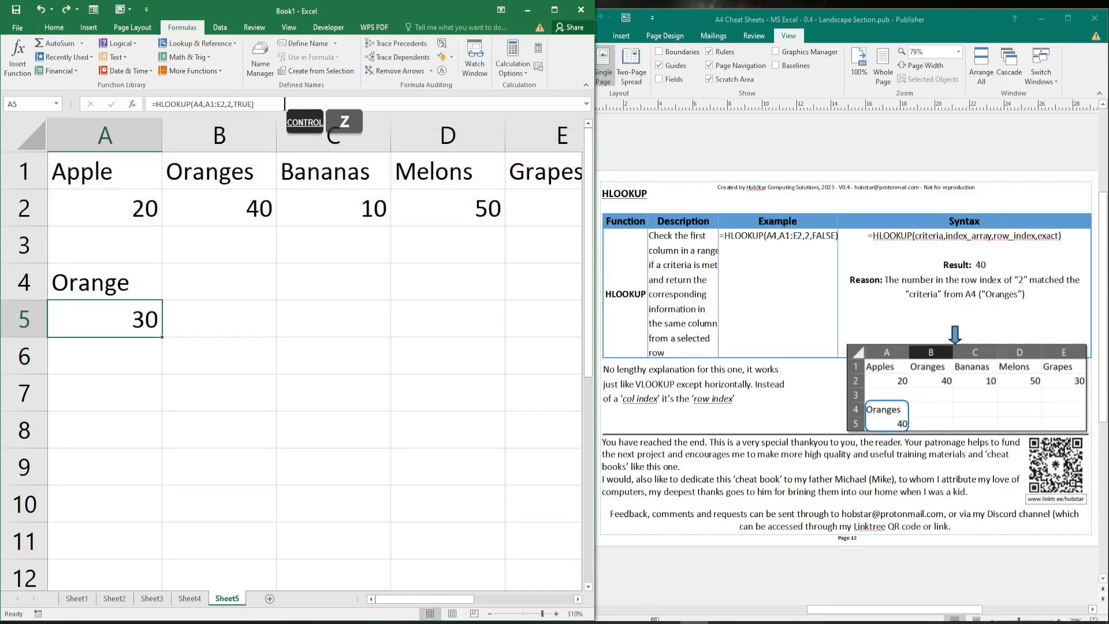
{"action": "key", "text": "ctrl+z"}
{"action": "key", "text": "ctrl+z"}
{"action": "key", "text": "ctrl+z"}
{"action": "key", "text": "ctrl+z"}
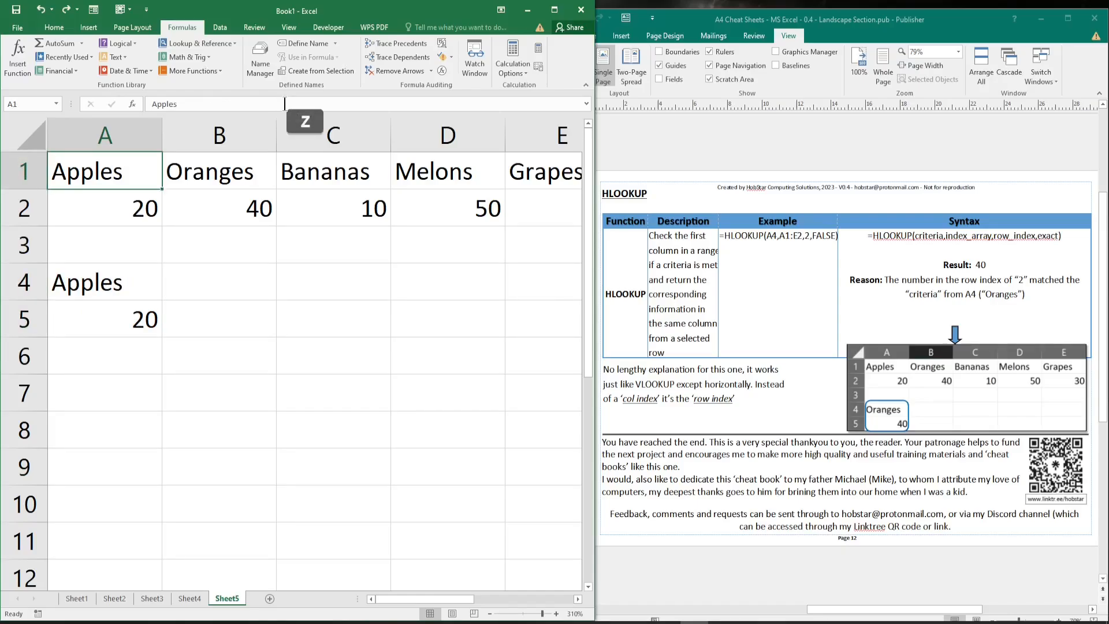
- Inspect the ranges referenced by the HLOOKUP formula in A5 and its criteria cell A4
{"action": "left_click", "coordinate": [124, 321]}
{"action": "left_click", "coordinate": [288, 109]}
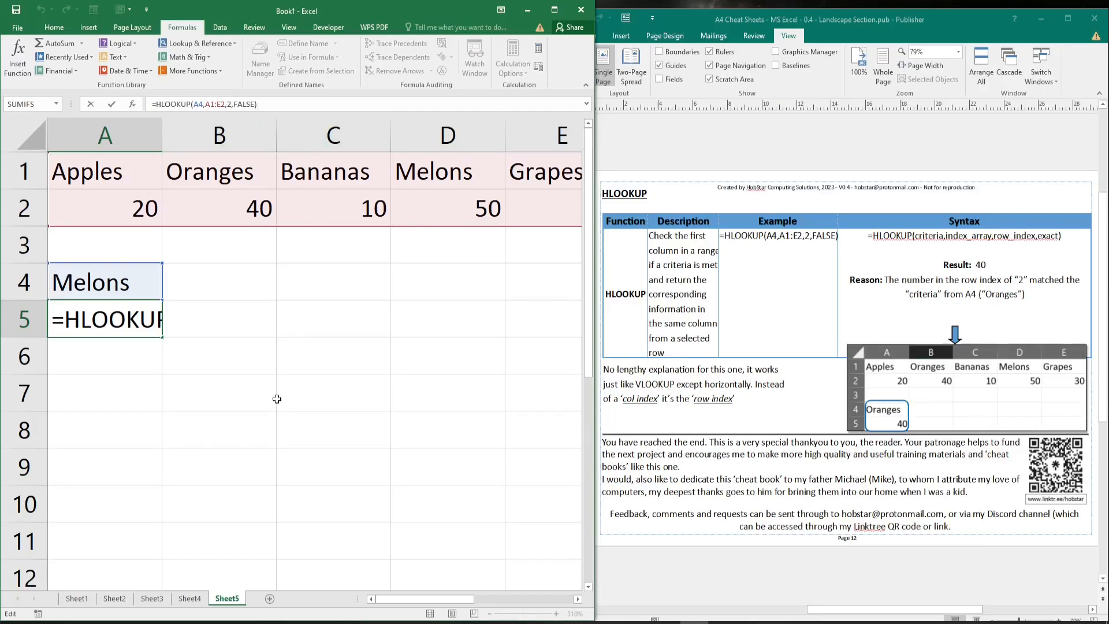
{"action": "left_click", "coordinate": [234, 266]}
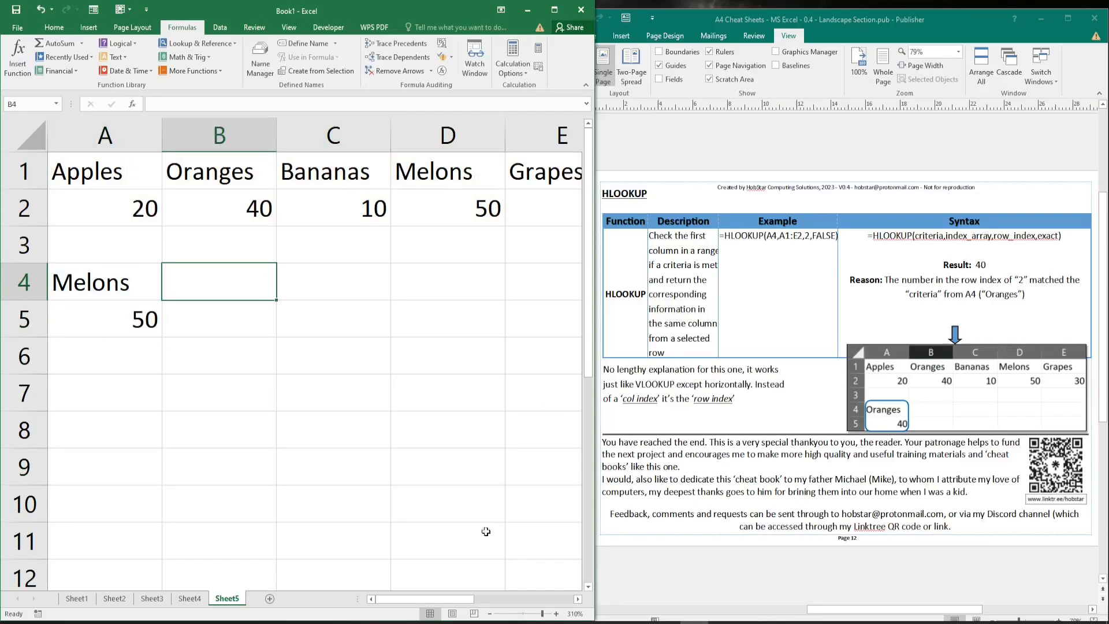
{"action": "left_click_drag", "start_coordinate": [433, 599], "coordinate": [391, 594]}
{"action": "left_click", "coordinate": [109, 283]}
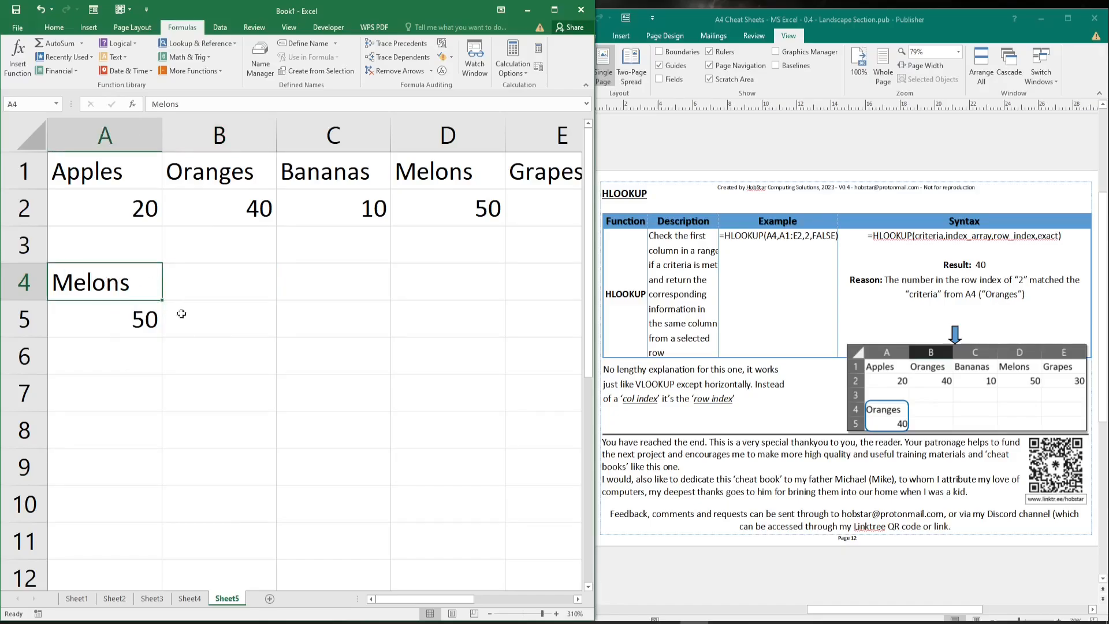
- Switch to the Publisher cheat sheet and place the cursor in the closing thank-you text below the HLOOKUP section
{"action": "left_click", "coordinate": [619, 502]}
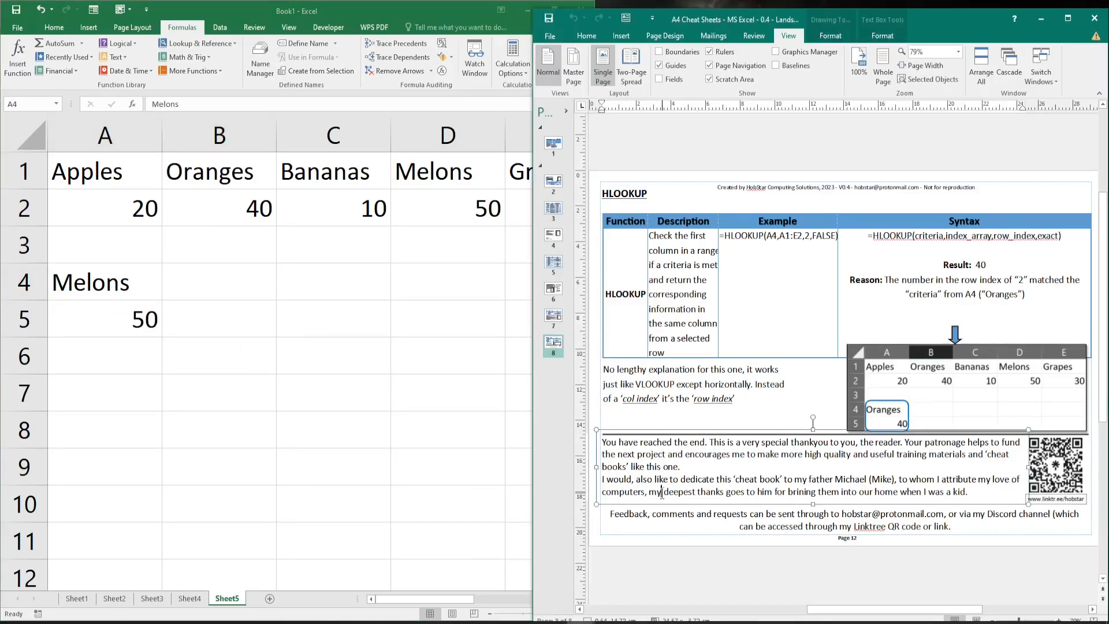